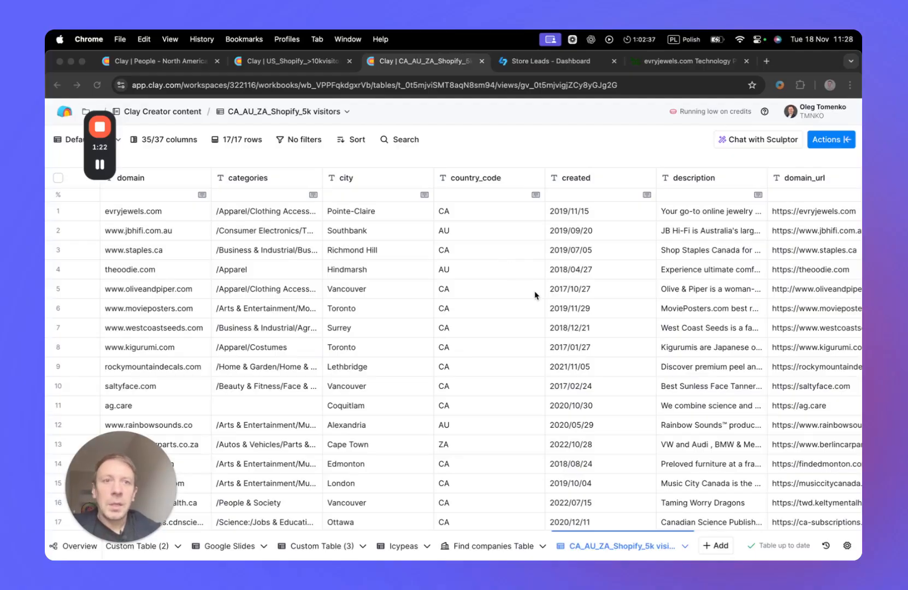
pyautogui.scroll(-1, 537, 294)
pyautogui.scroll(1, 537, 293)
pyautogui.scroll(-1, 537, 294)
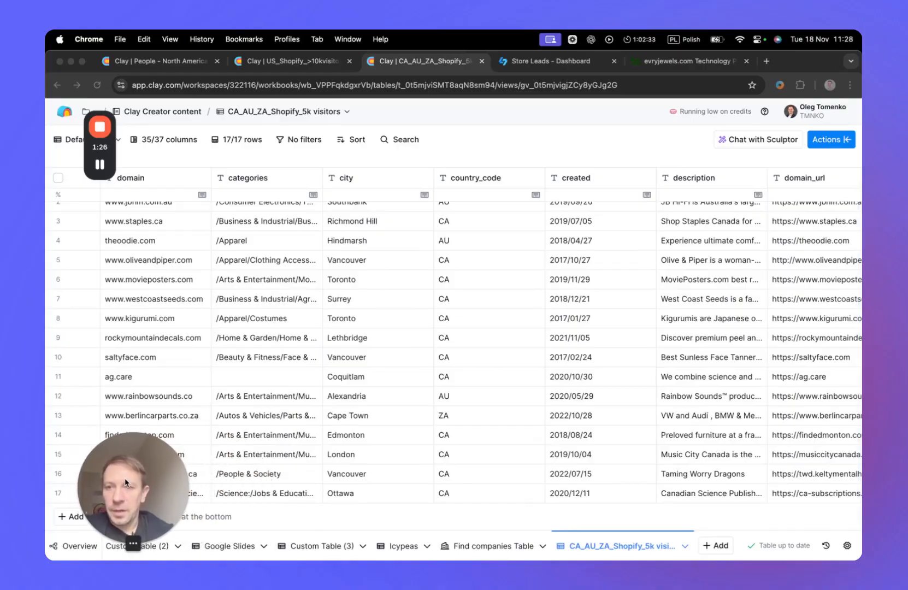
pyautogui.scroll(2, 223, 440)
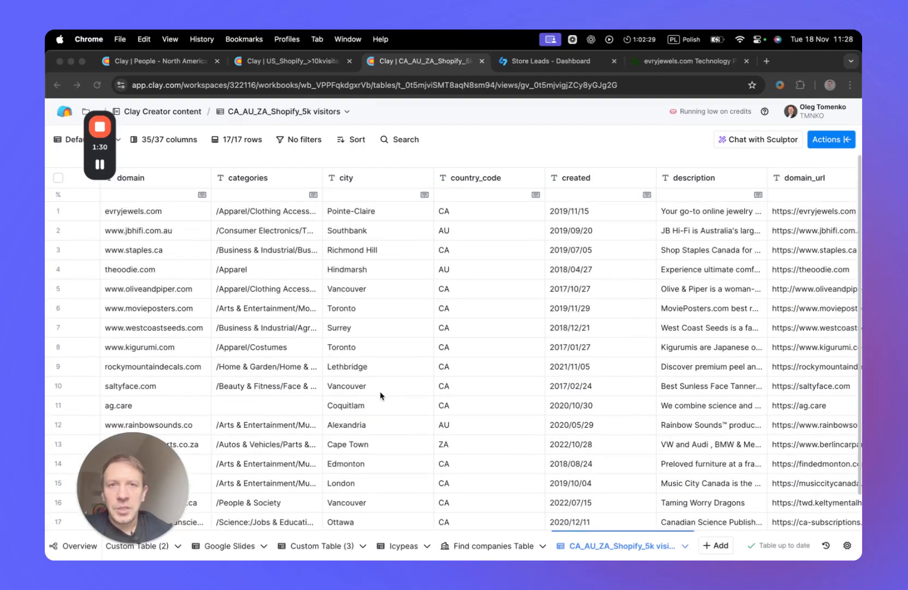
# Switch to the Store Leads dashboard and look through its Platform and Technologies filter values.
pyautogui.click(533, 61)
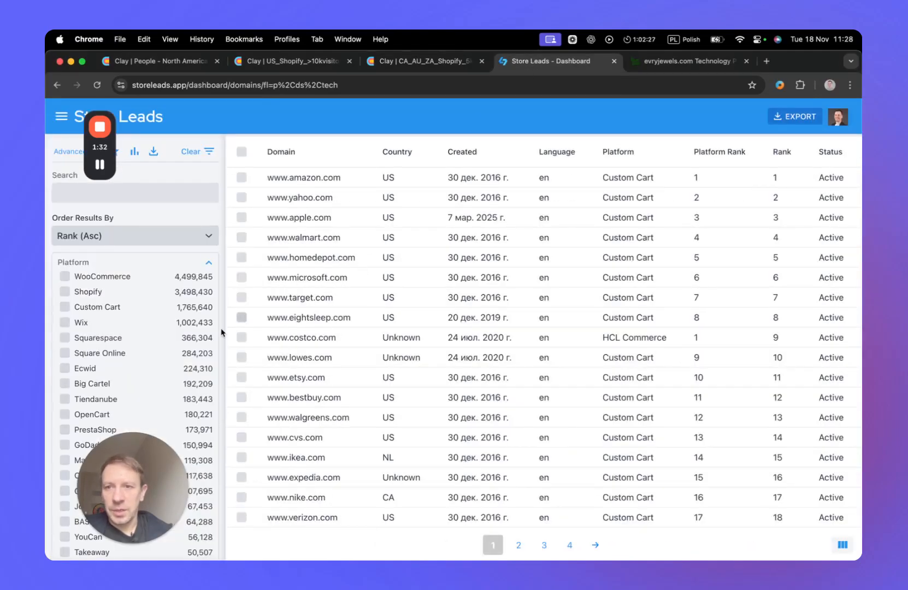
pyautogui.scroll(-1, 158, 348)
pyautogui.scroll(-15, 158, 347)
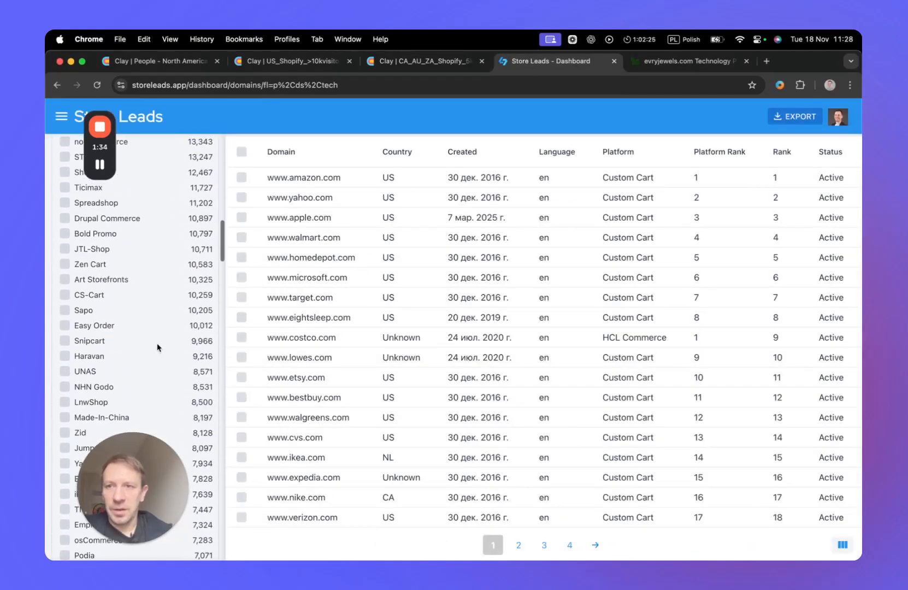
pyautogui.scroll(15, 158, 348)
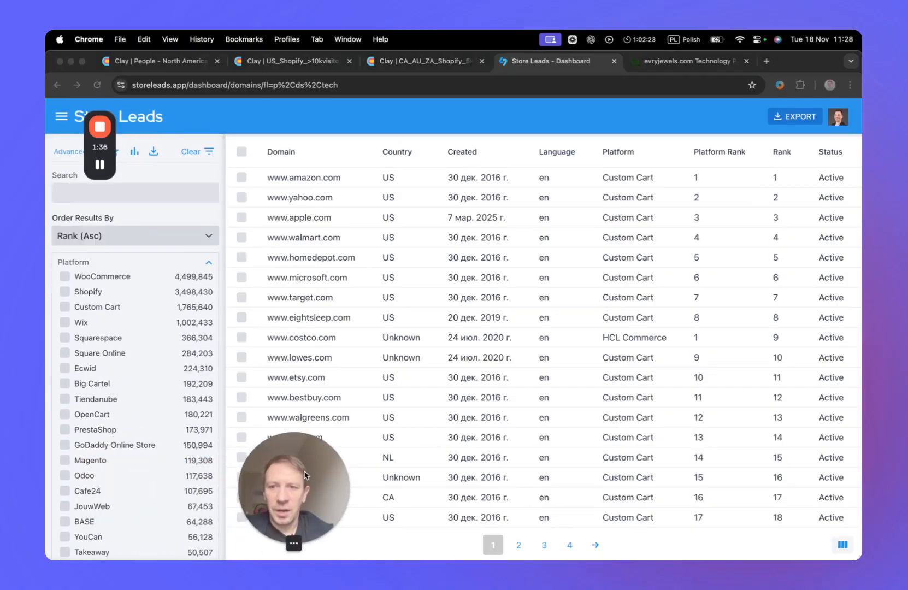
pyautogui.scroll(-12, 143, 348)
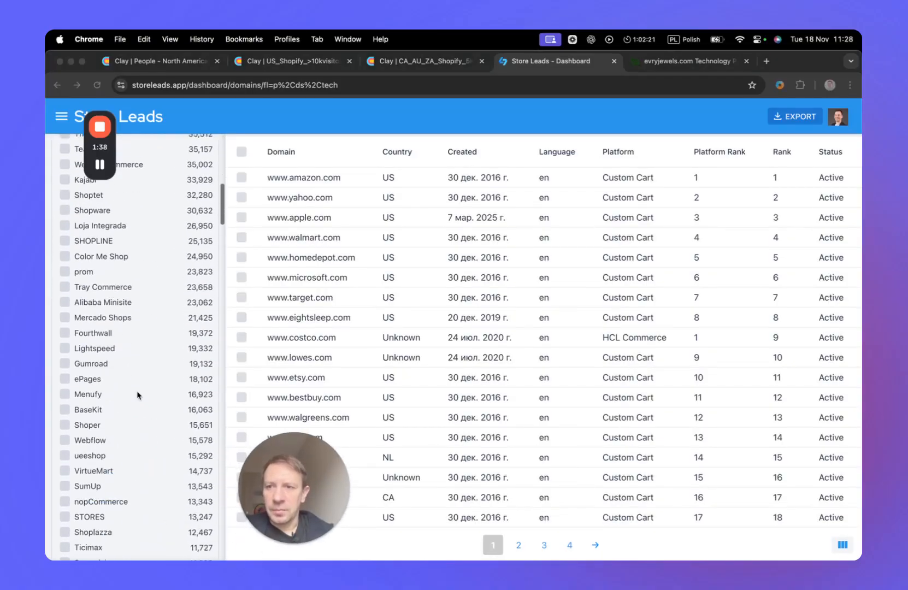
pyautogui.scroll(-15, 138, 394)
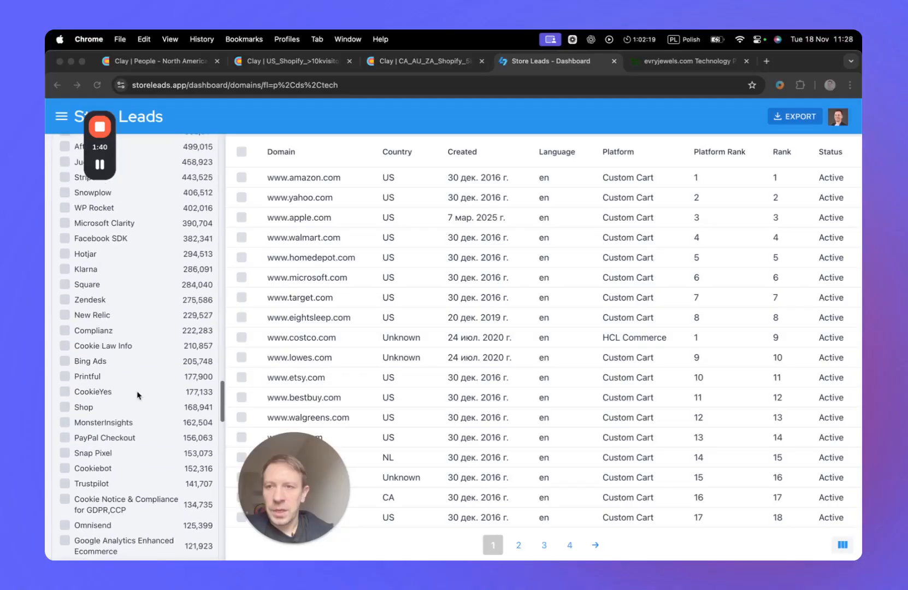
pyautogui.scroll(6, 138, 394)
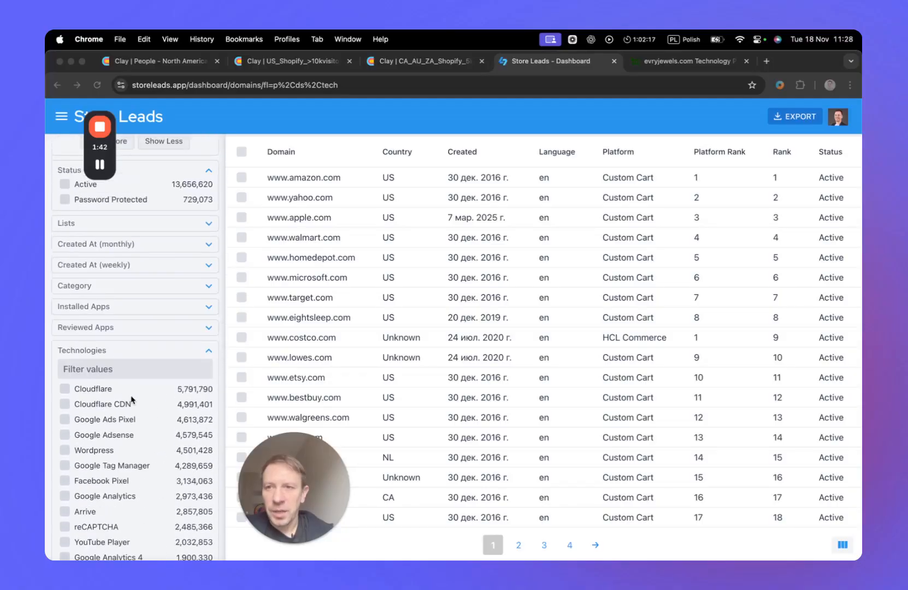
pyautogui.scroll(3, 131, 400)
# Expand the Lists and Created At (monthly) filters and look through the remaining filter categories down to Theme.
pyautogui.click(155, 384)
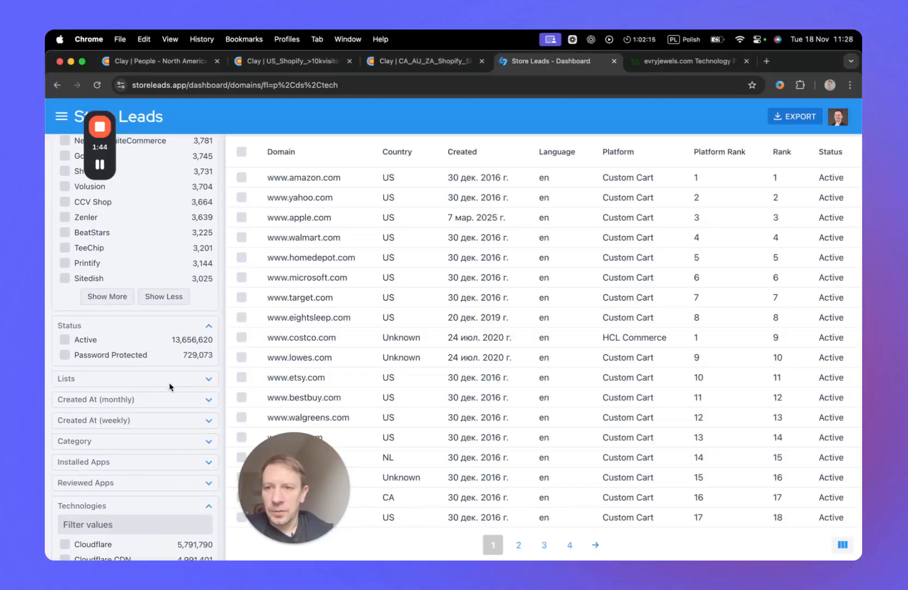
pyautogui.click(180, 386)
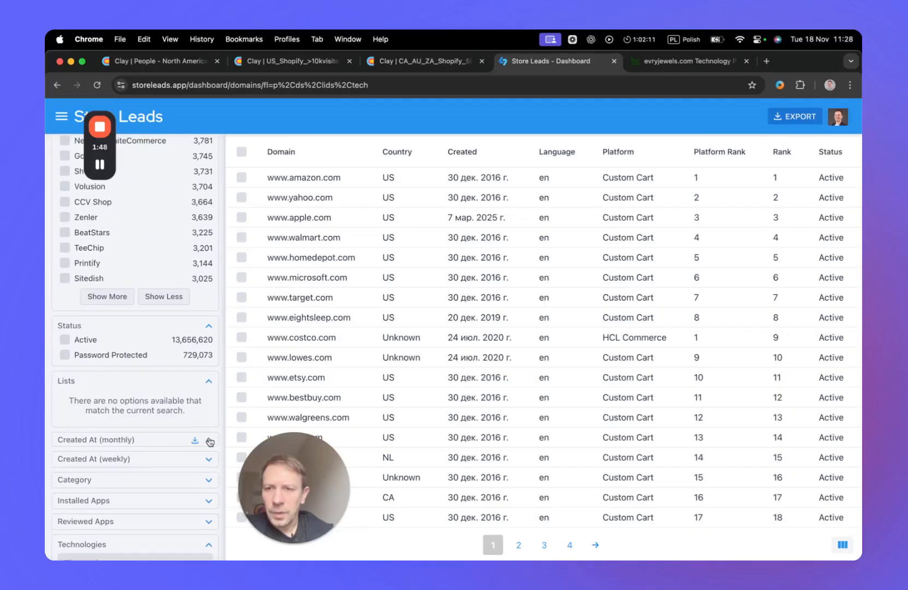
pyautogui.click(209, 442)
pyautogui.scroll(-3, 172, 385)
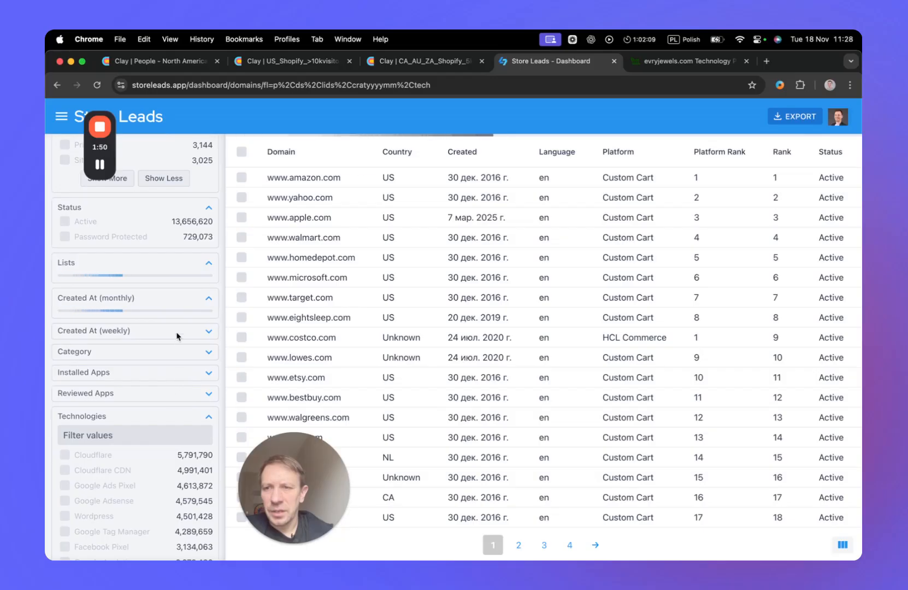
pyautogui.scroll(-6, 166, 347)
pyautogui.scroll(4, 166, 348)
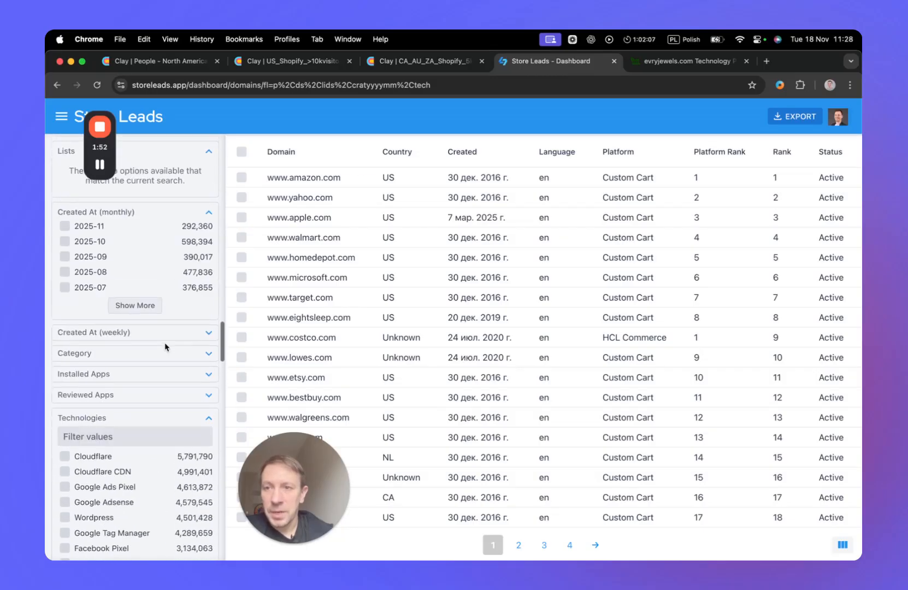
pyautogui.scroll(4, 166, 347)
pyautogui.scroll(-3, 166, 347)
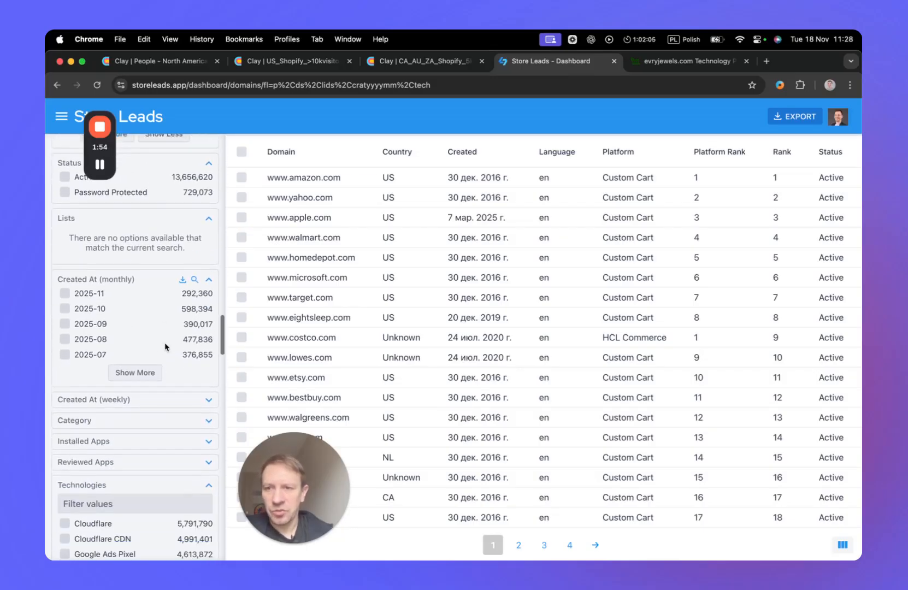
pyautogui.scroll(-20, 166, 346)
pyautogui.scroll(-15, 166, 347)
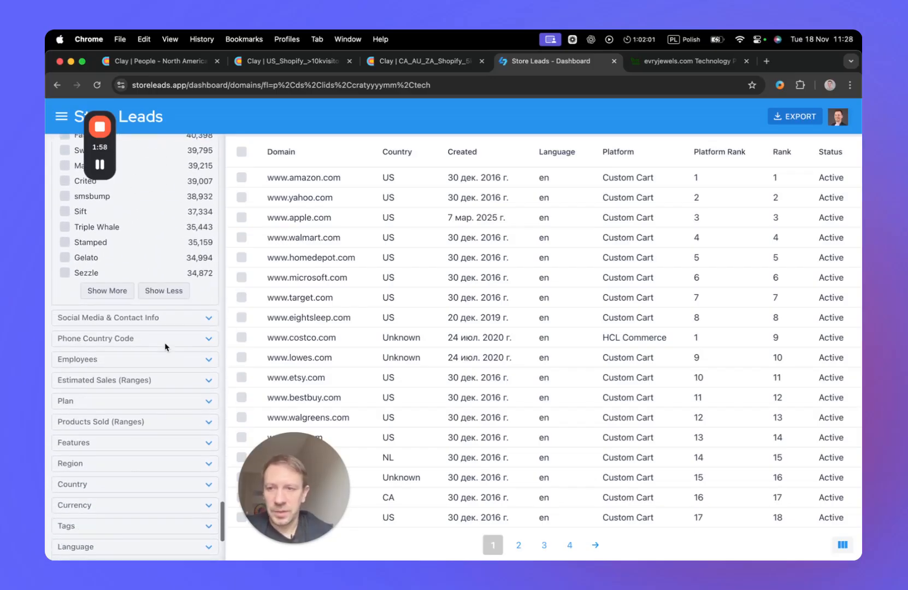
pyautogui.scroll(-6, 166, 347)
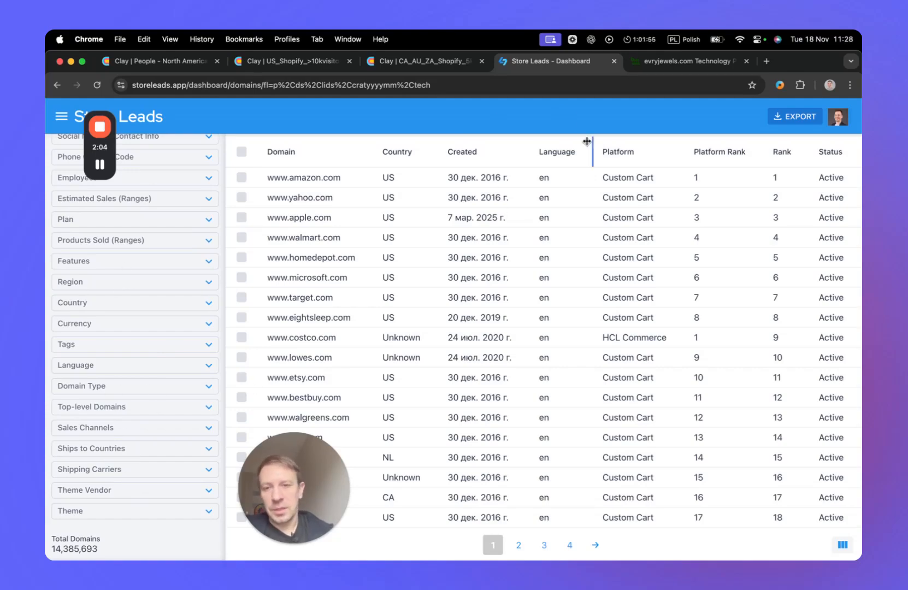
# Switch back to the CA_AU_ZA_Shopify_5k visitors table in Clay and look over its store rows.
pyautogui.click(433, 63)
pyautogui.scroll(-1, 178, 431)
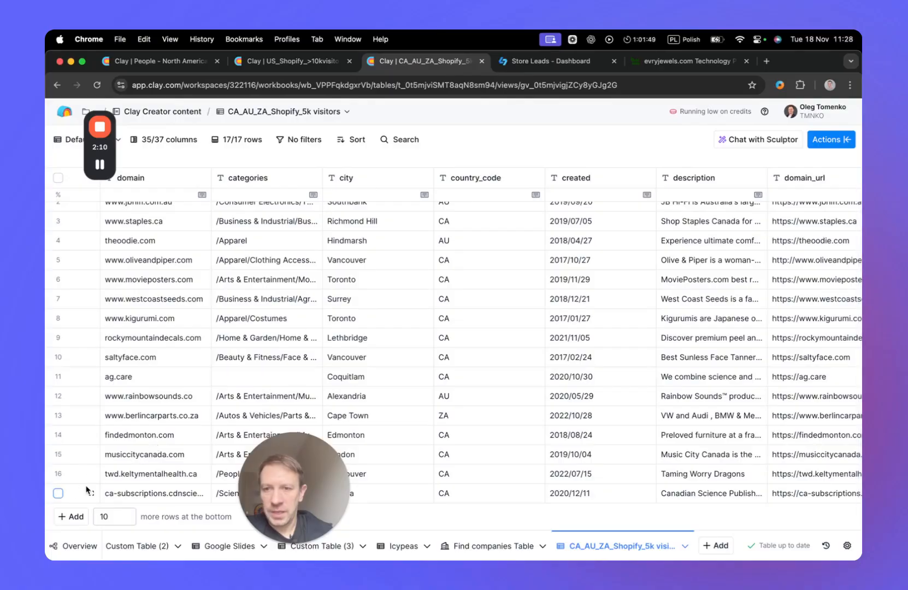
pyautogui.scroll(1, 391, 377)
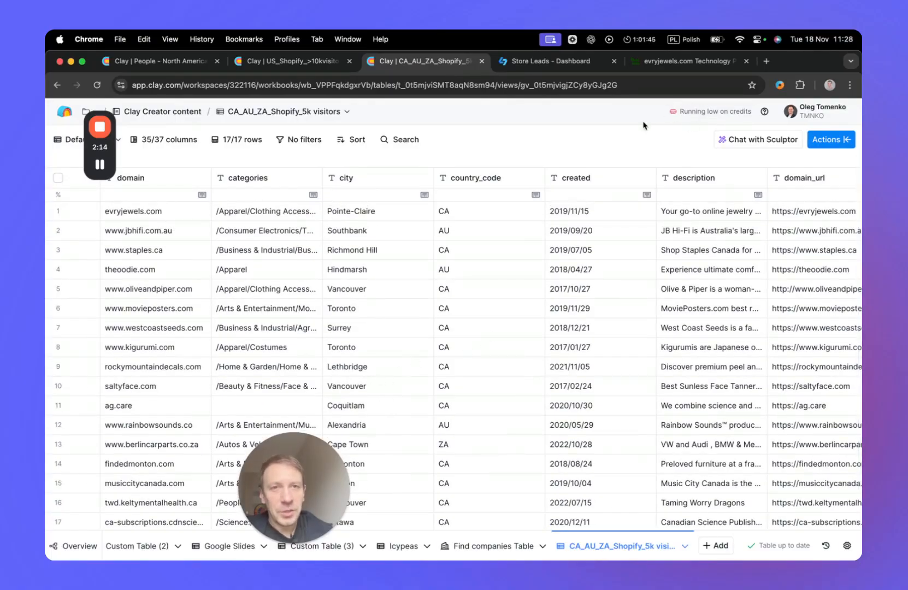
pyautogui.moveTo(338, 484); pyautogui.dragTo(318, 484)
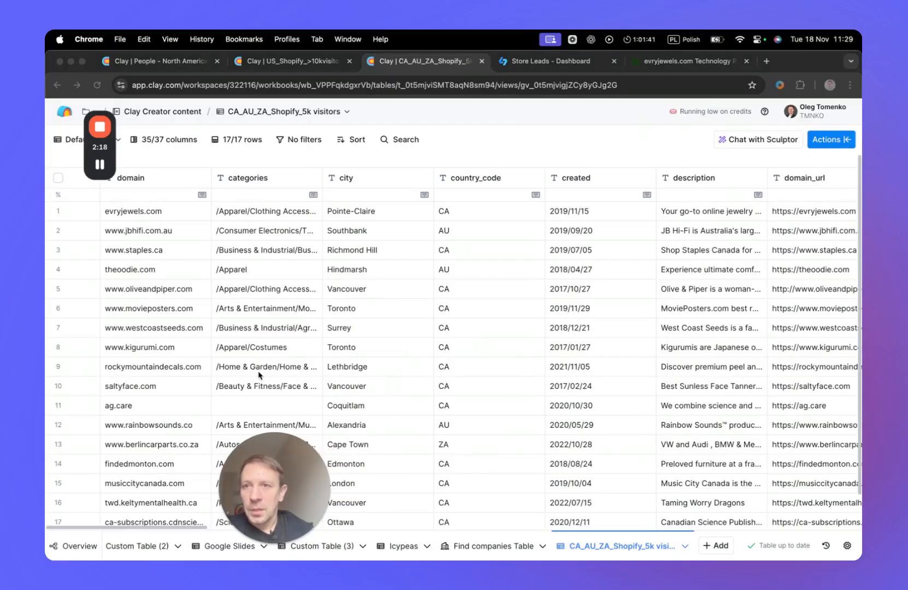
pyautogui.moveTo(298, 475)
pyautogui.mouseDown()
pyautogui.moveTo(228, 477)
pyautogui.moveTo(299, 471)
pyautogui.mouseUp()
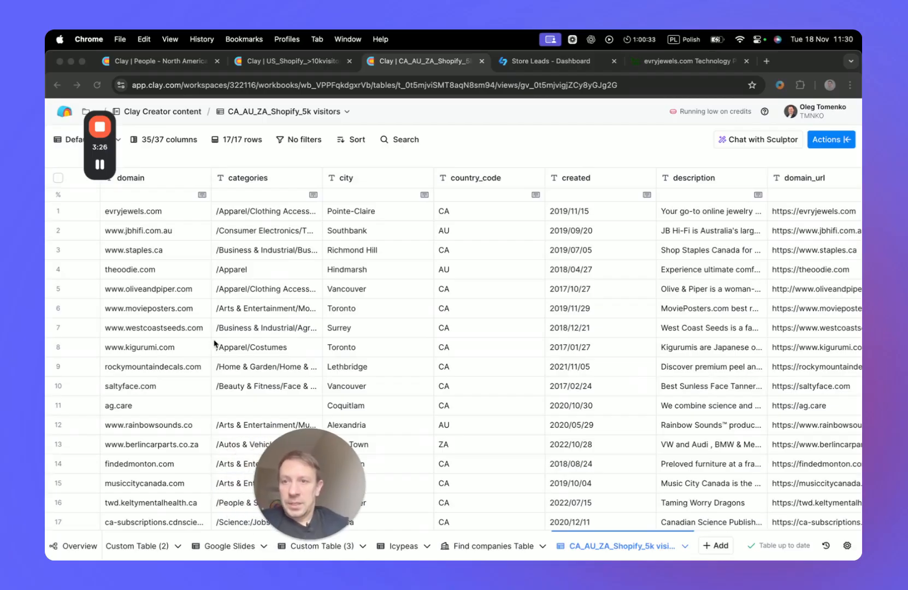
pyautogui.scroll(-2, 143, 405)
pyautogui.scroll(2, 164, 328)
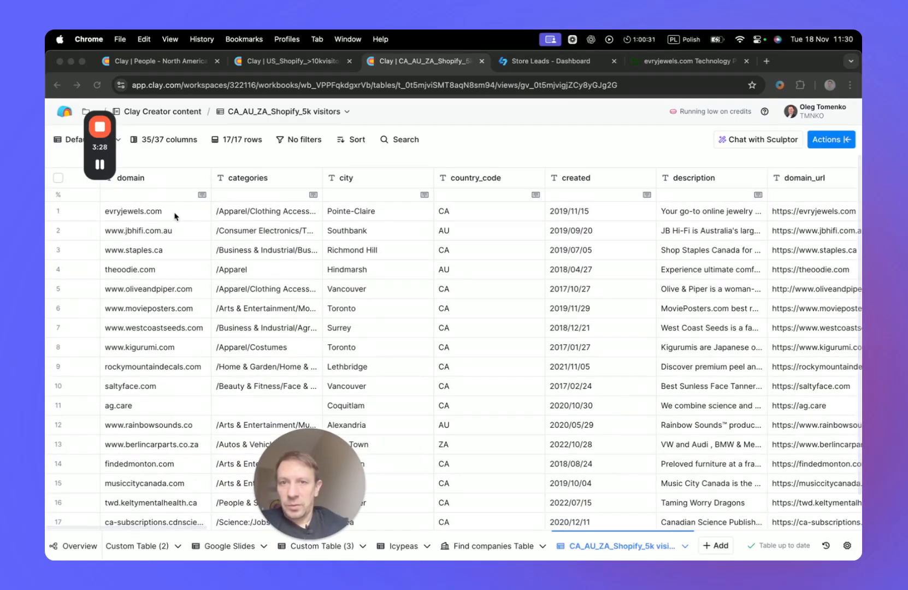
pyautogui.hscroll(1, 191, 270)
pyautogui.hscroll(10, 191, 269)
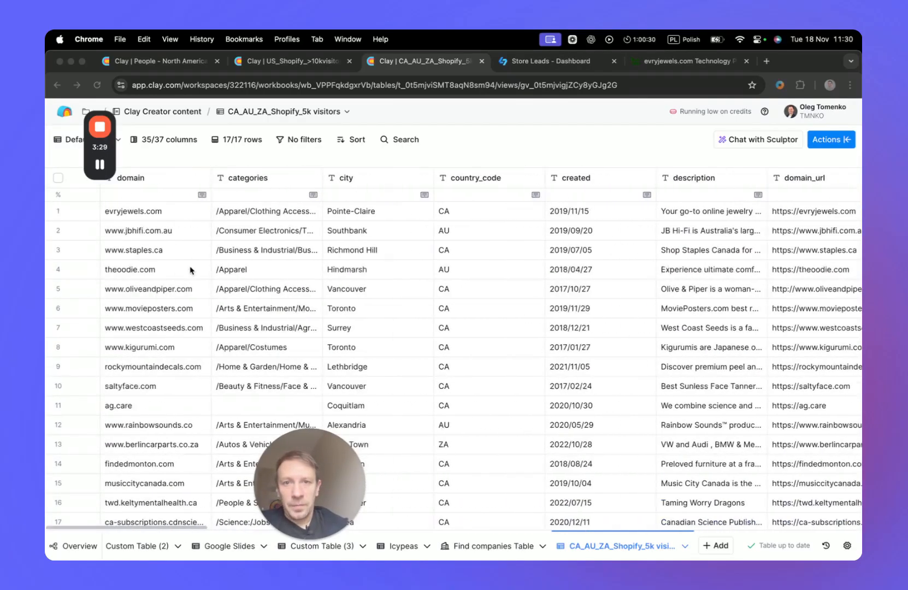
# Insert an enrichment column to the right of the domain column, searching for "norma" and choosing Normalize a Domain.
pyautogui.click(166, 184)
pyautogui.moveTo(186, 250)
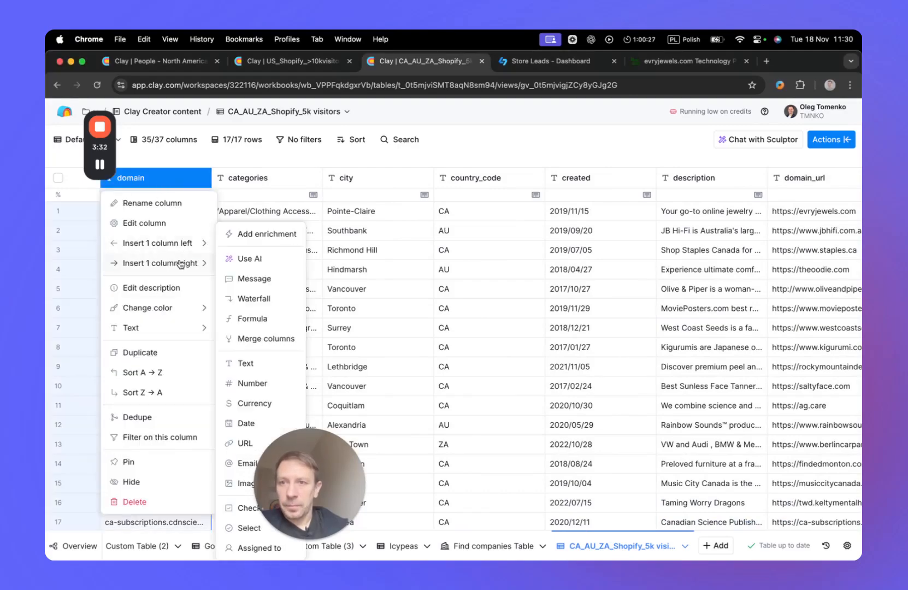
pyautogui.click(247, 235)
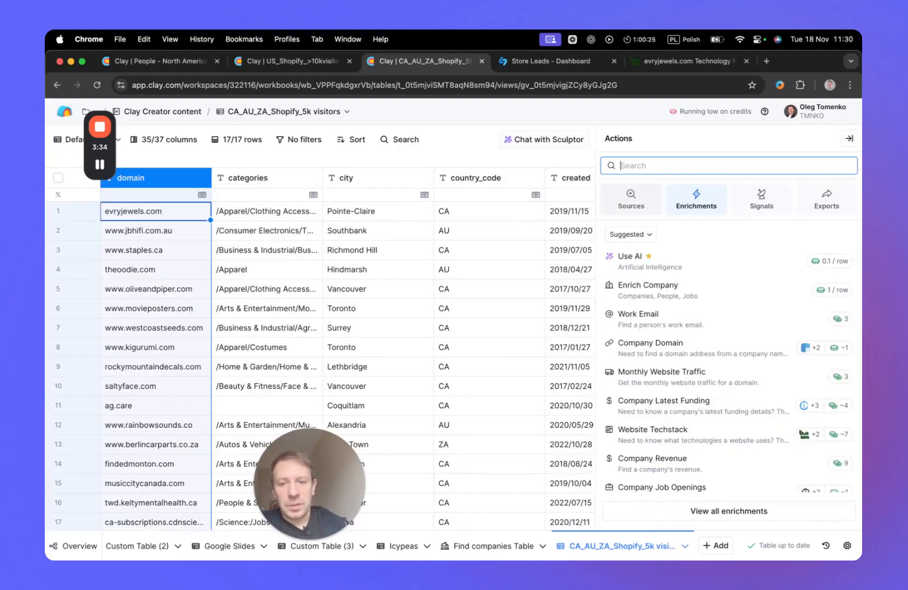
pyautogui.write('norma')
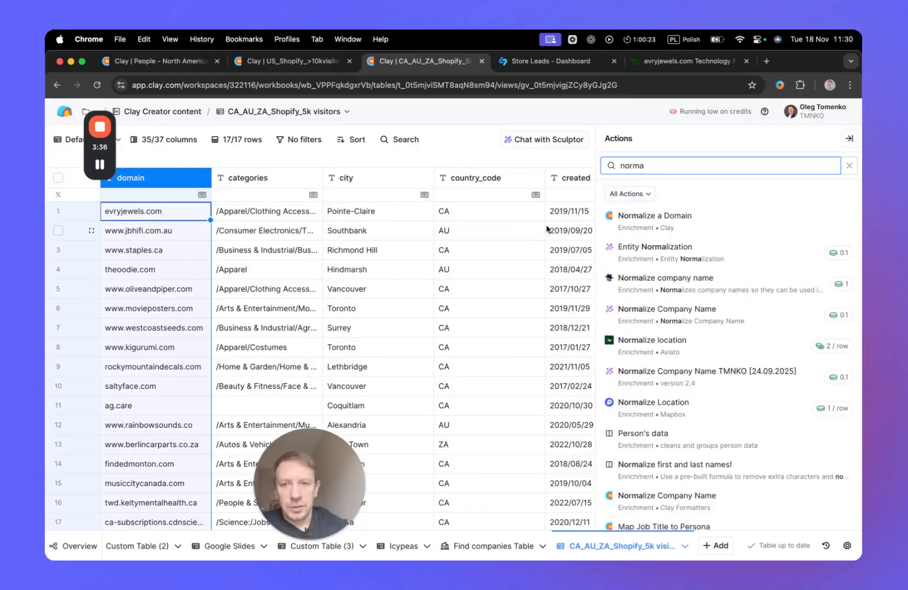
pyautogui.click(656, 218)
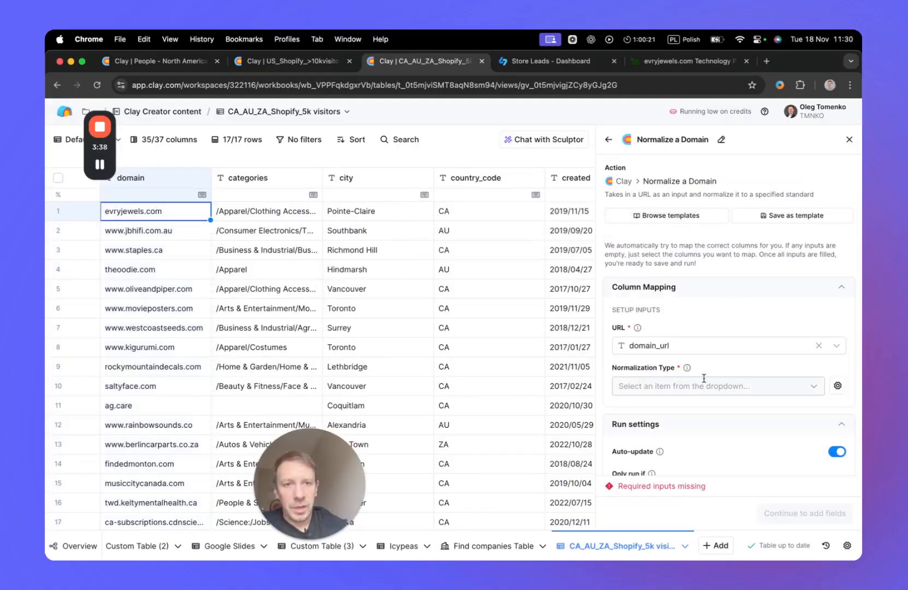
# Set the Normalization Type to isolate the domain, checking row 16's domain and the column mapping.
pyautogui.scroll(-2, 732, 306)
pyautogui.click(721, 317)
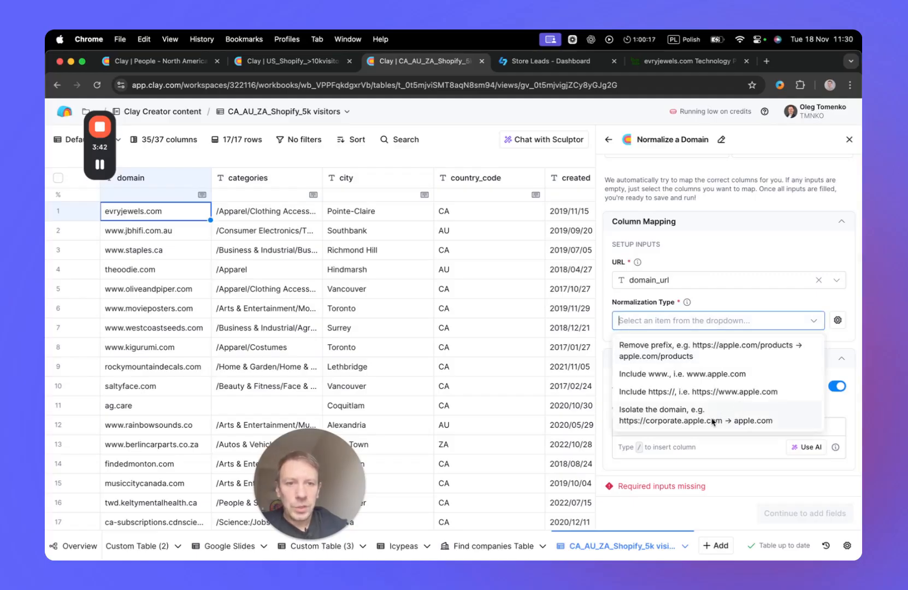
pyautogui.click(717, 420)
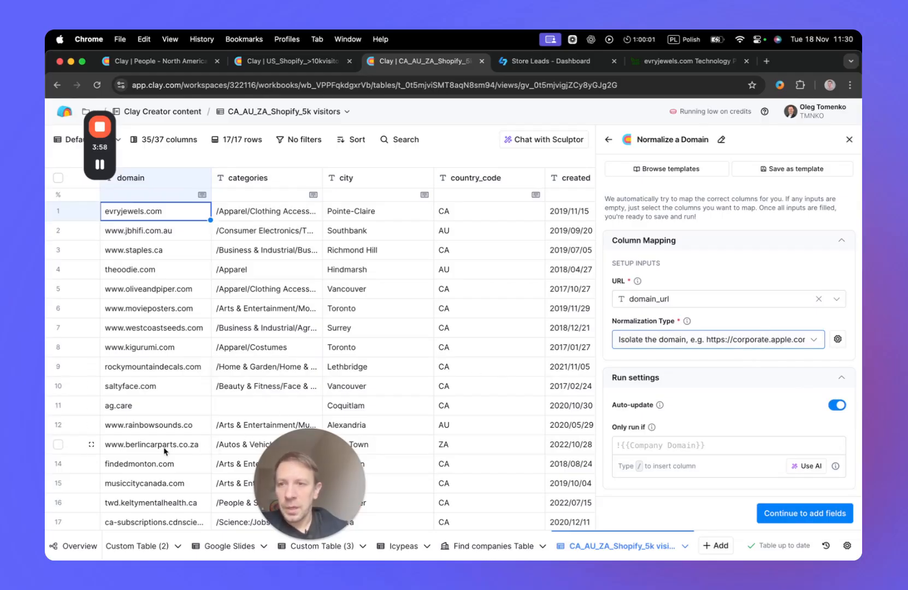
pyautogui.scroll(-2, 164, 451)
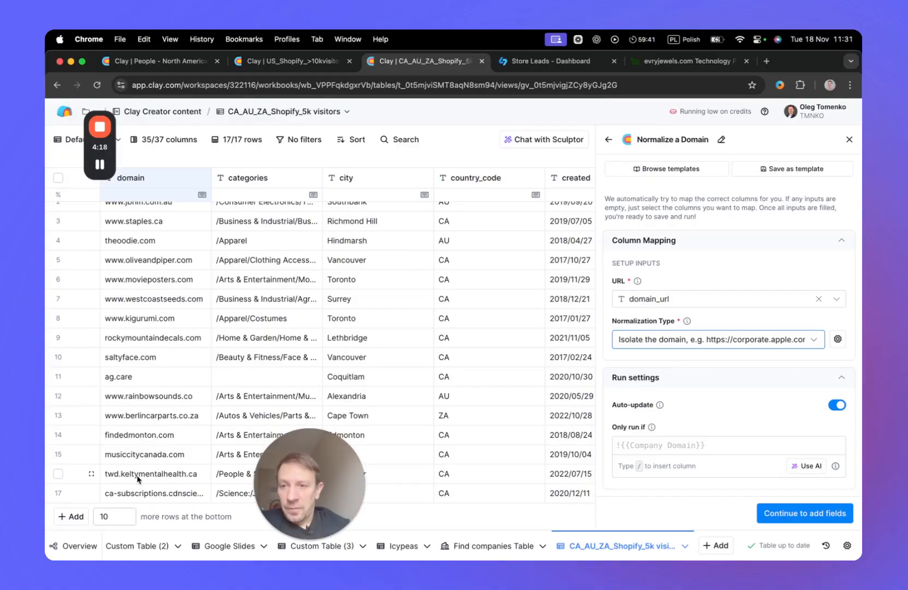
pyautogui.click(174, 477)
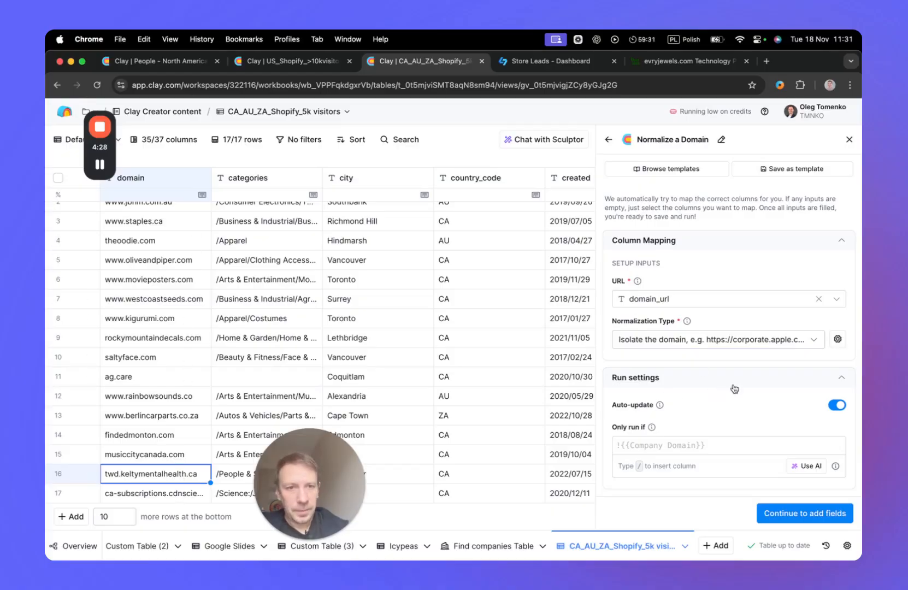
pyautogui.scroll(1, 741, 344)
pyautogui.scroll(2, 742, 344)
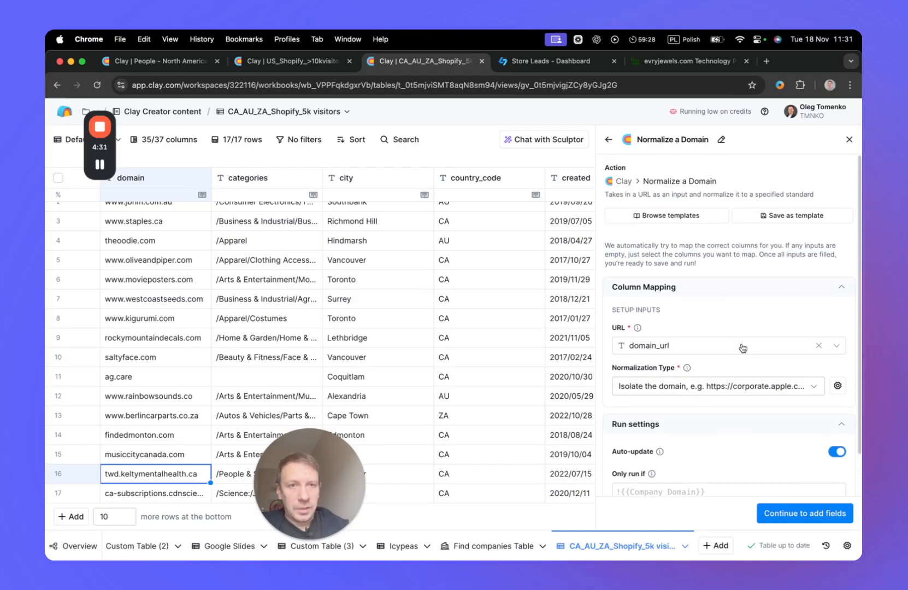
# Add Normalized Url as an output column, then save the enrichment and run it on the 17 rows in this view.
pyautogui.click(782, 516)
pyautogui.click(840, 295)
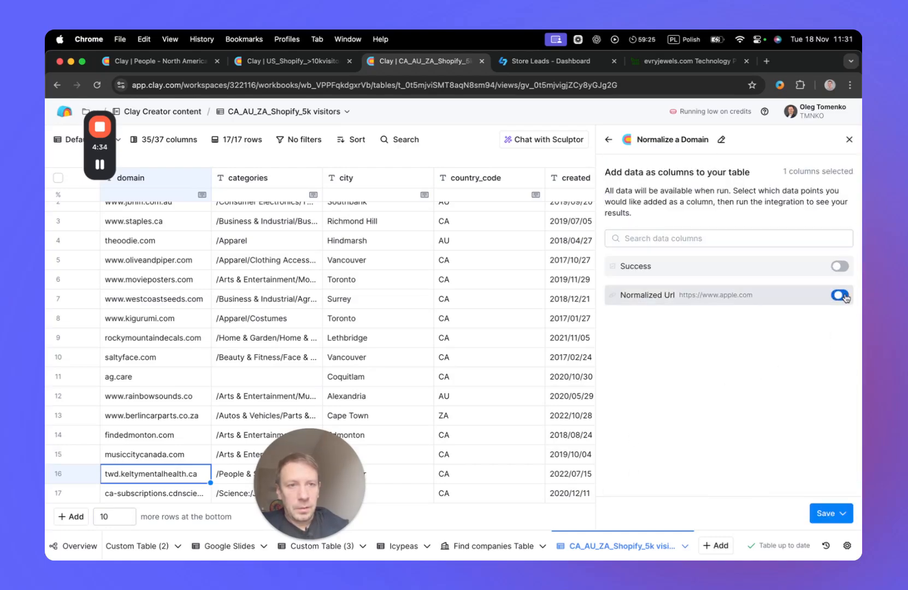
pyautogui.click(819, 516)
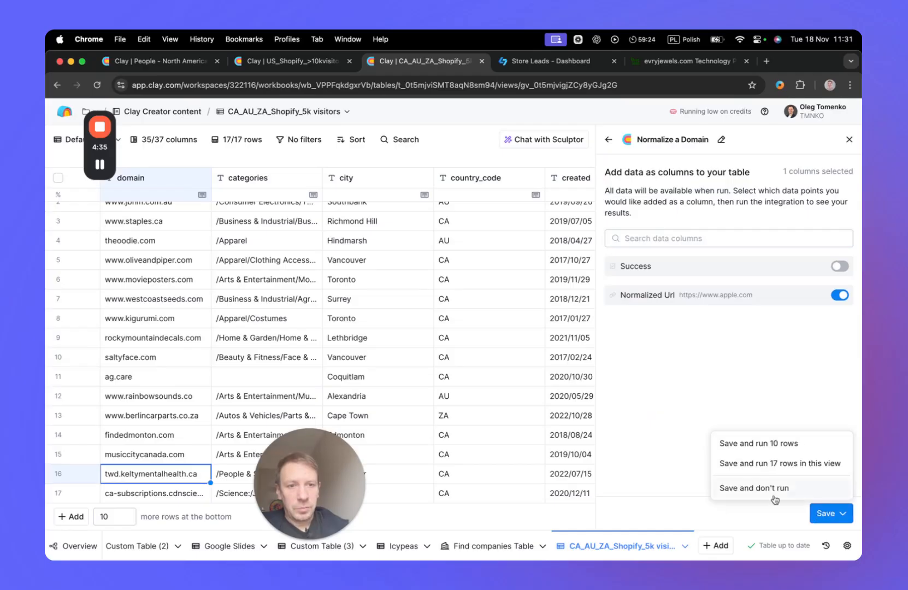
pyautogui.click(767, 464)
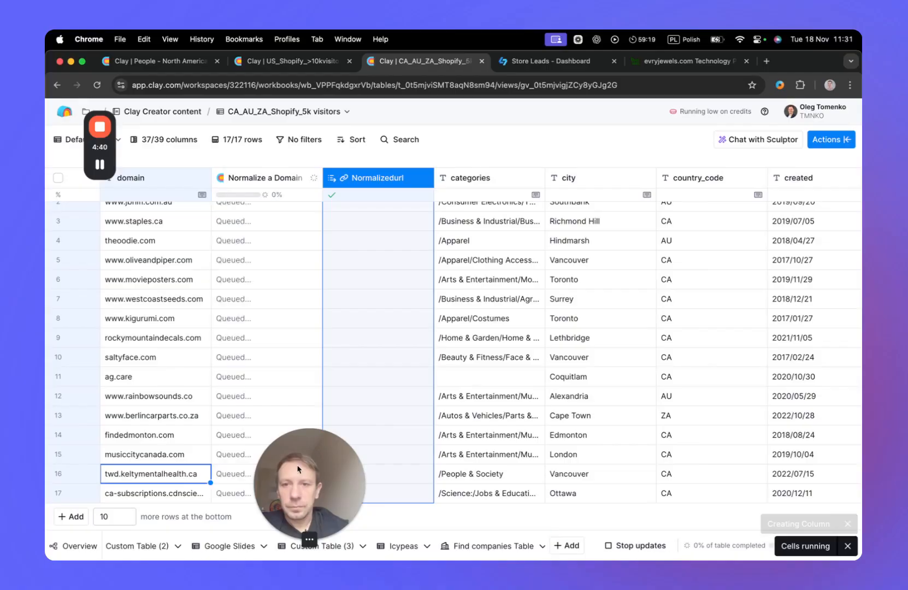
pyautogui.hscroll(3, 616, 429)
pyautogui.hscroll(-3, 616, 428)
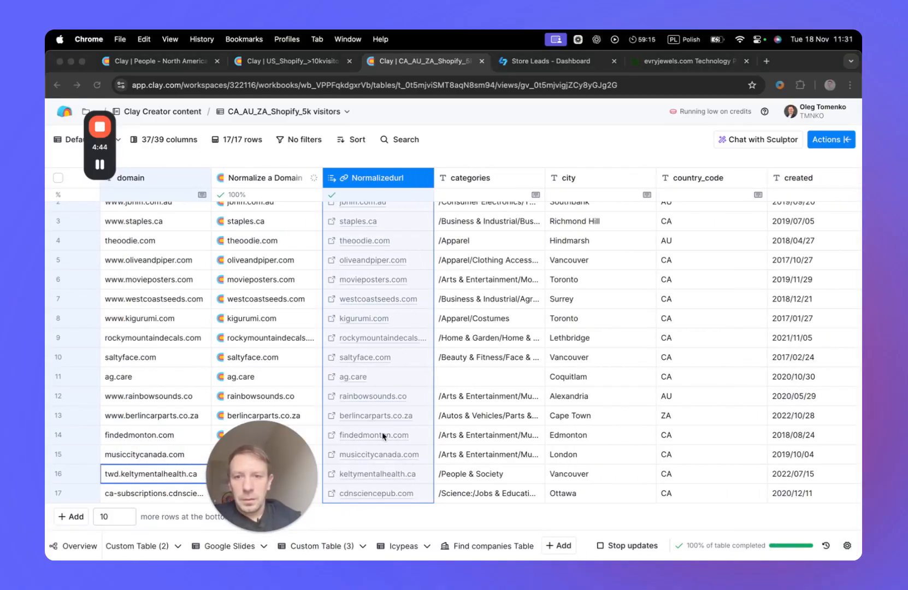
pyautogui.scroll(-2, 375, 294)
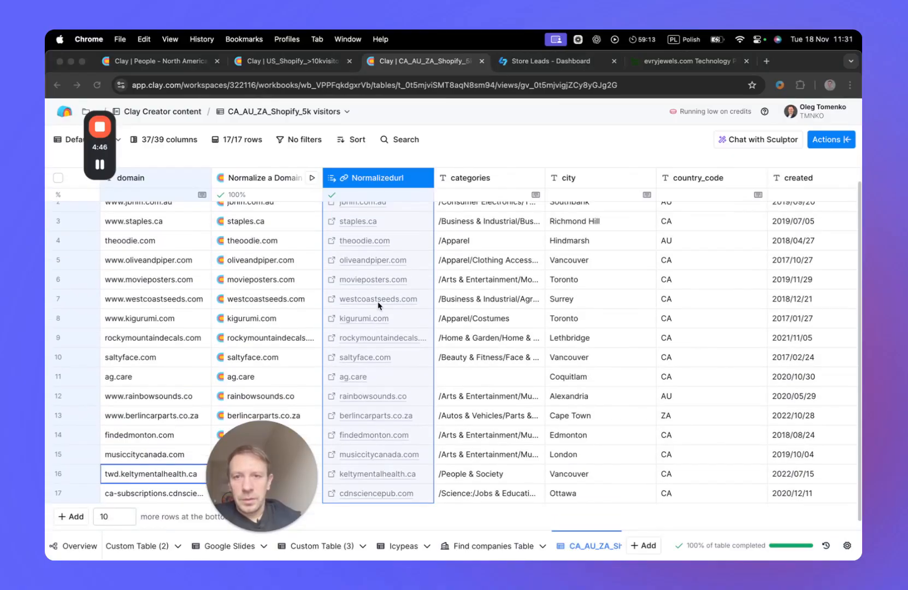
# Check the table for duplicate rows by the Normalizedurl column, closing the dedupe dialog without deleting anything.
pyautogui.click(390, 190)
pyautogui.click(377, 179)
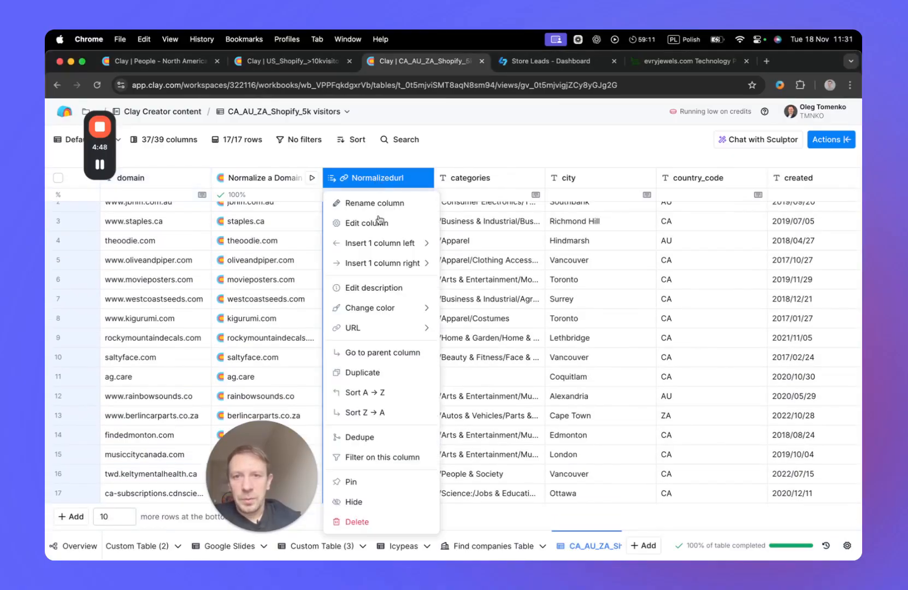
pyautogui.click(374, 437)
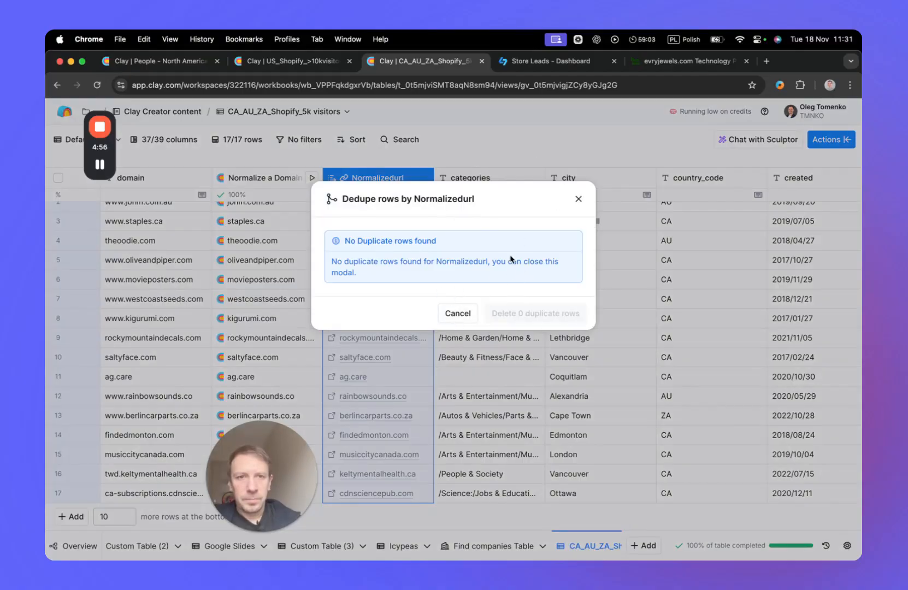
pyautogui.click(579, 201)
# Look over the store rows, comparing the normalized domains and examining the columns from categories to estimated monthly pageviews.
pyautogui.scroll(1, 360, 334)
pyautogui.scroll(-1, 287, 374)
pyautogui.scroll(1, 287, 374)
pyautogui.hscroll(2, 470, 393)
pyautogui.hscroll(-2, 470, 392)
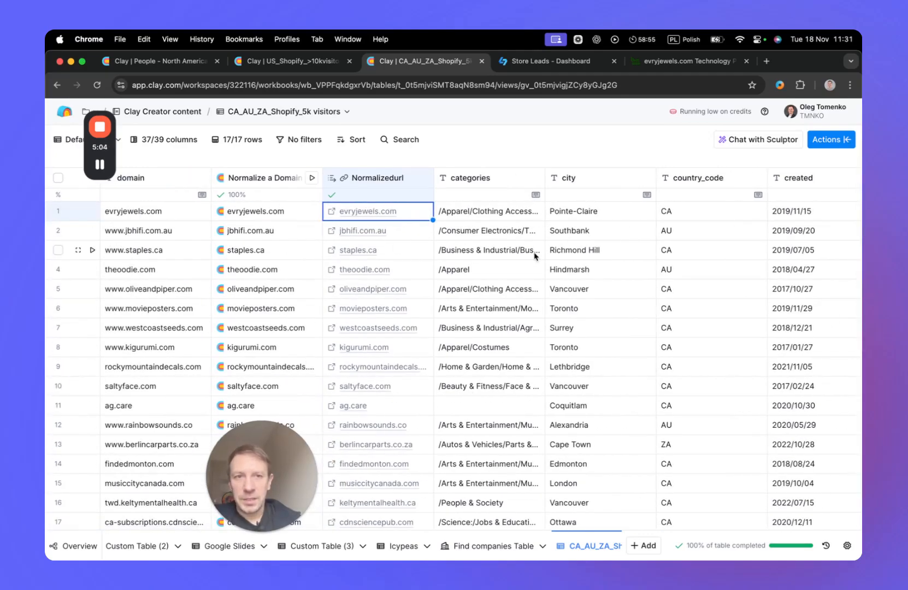
pyautogui.hscroll(5, 697, 252)
pyautogui.hscroll(-5, 697, 251)
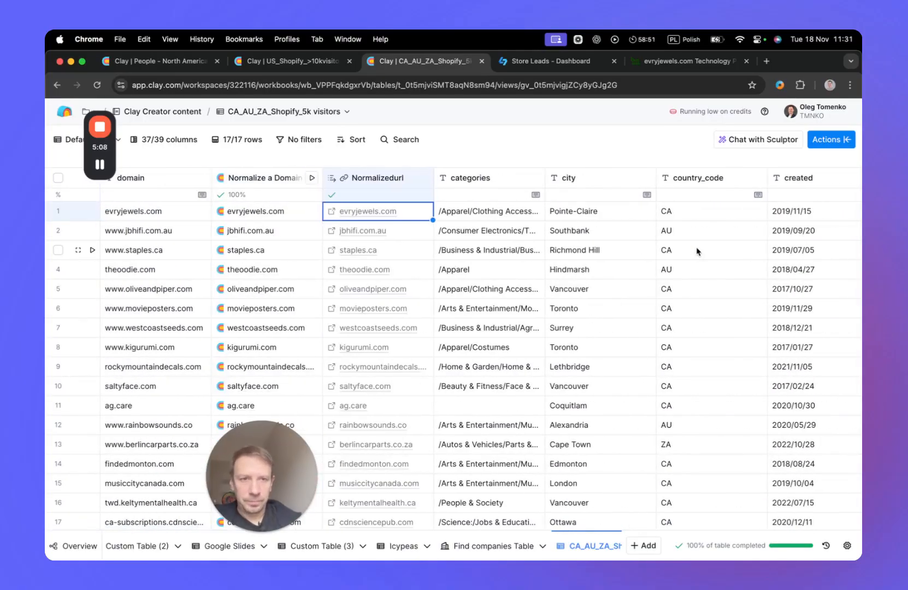
pyautogui.scroll(-2, 375, 409)
pyautogui.scroll(2, 375, 408)
pyautogui.scroll(-2, 375, 409)
pyautogui.scroll(2, 375, 409)
pyautogui.hscroll(10, 374, 408)
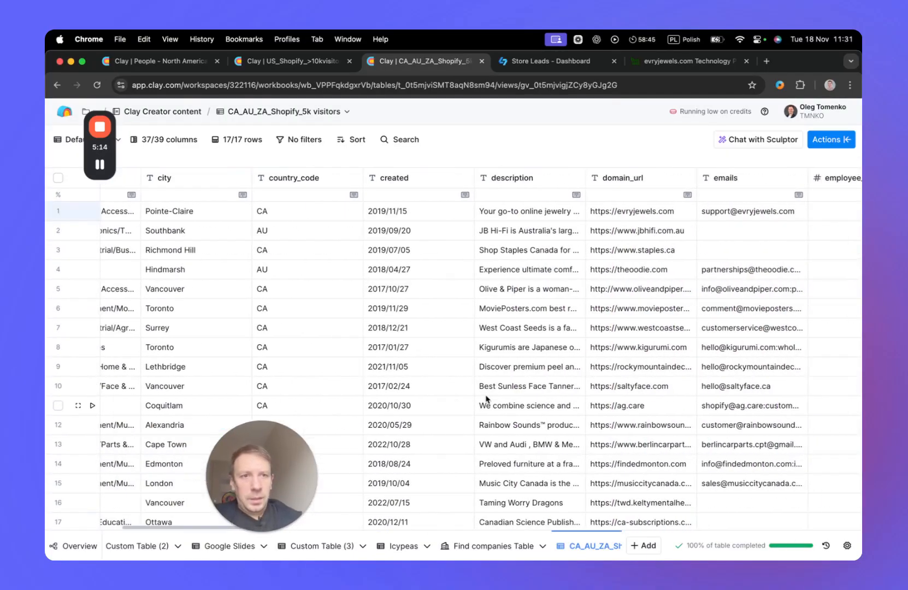
pyautogui.hscroll(3, 486, 399)
pyautogui.hscroll(-7, 486, 398)
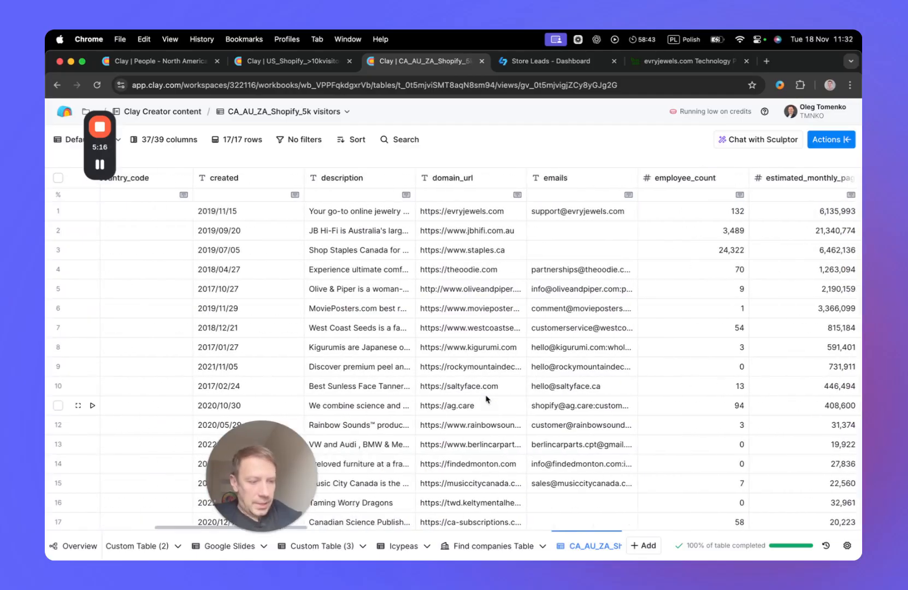
pyautogui.hscroll(-3, 486, 398)
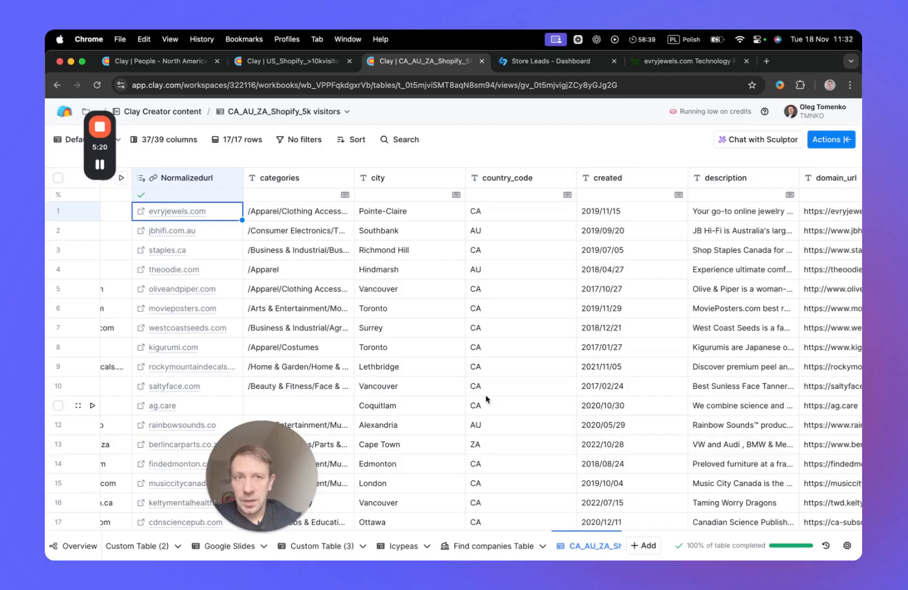
# Add an enrichment column at the table's far end, searching for "builtwith" and choosing BuiltWith's Find technology stack.
pyautogui.hscroll(15, 486, 399)
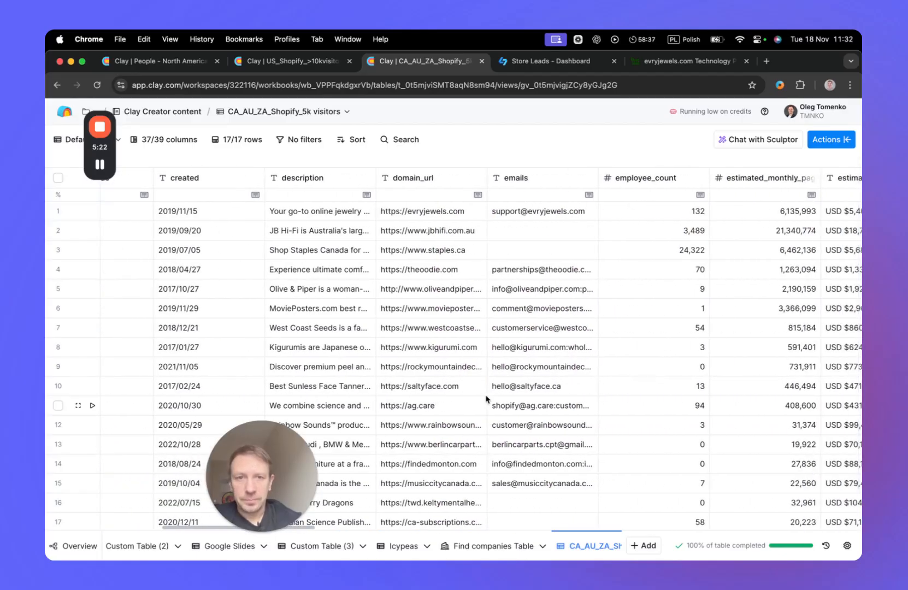
pyautogui.hscroll(20, 486, 399)
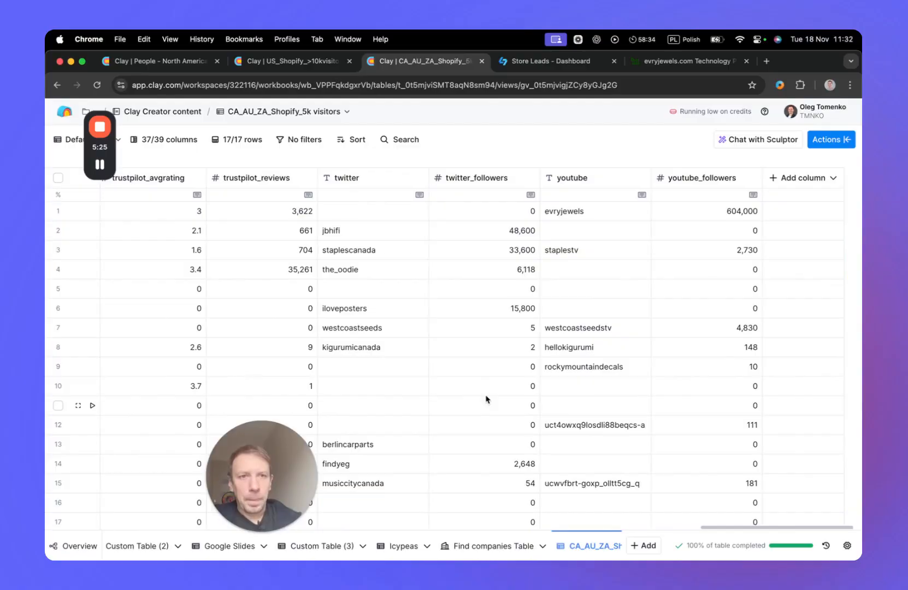
pyautogui.click(777, 181)
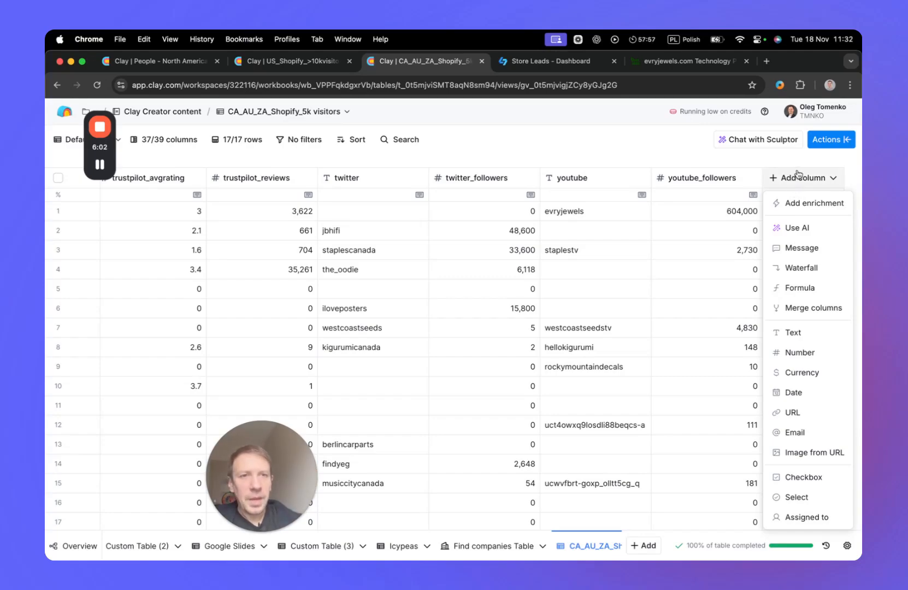
pyautogui.click(805, 210)
pyautogui.write('be')
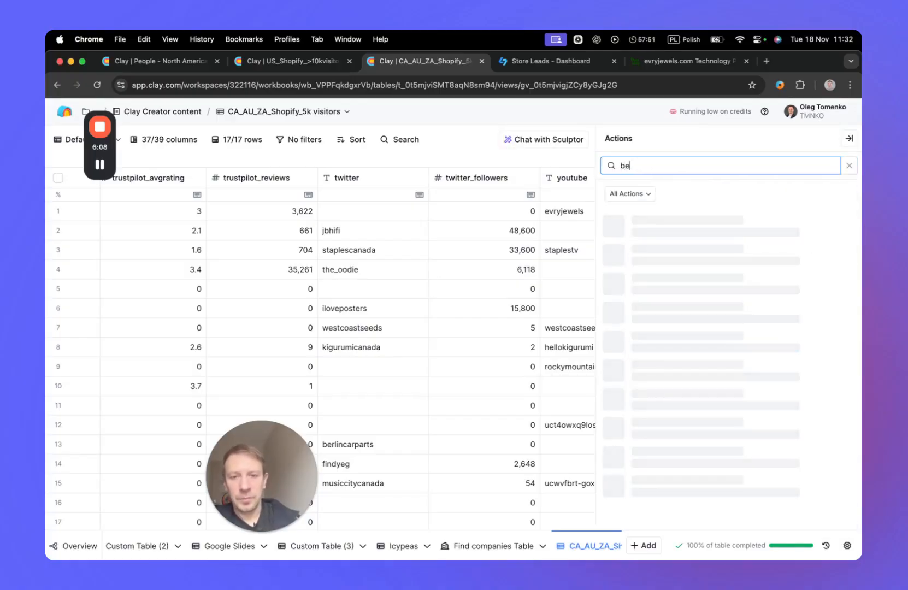
pyautogui.write('iltwith')
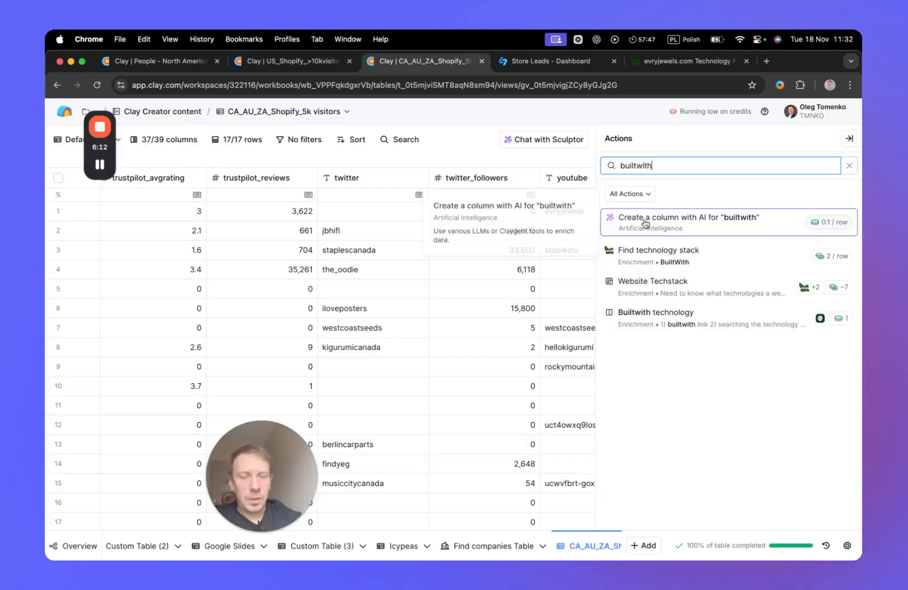
pyautogui.click(724, 260)
# Add Shopify as a tag in the enrichment's Keyword or Category Filter.
pyautogui.scroll(-2, 687, 322)
pyautogui.scroll(-4, 686, 322)
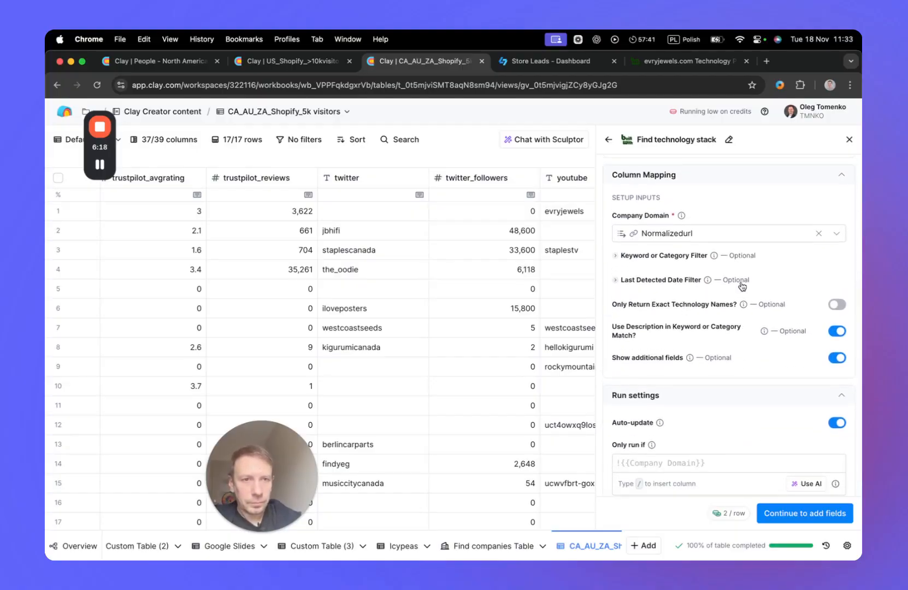
pyautogui.click(660, 257)
pyautogui.click(673, 279)
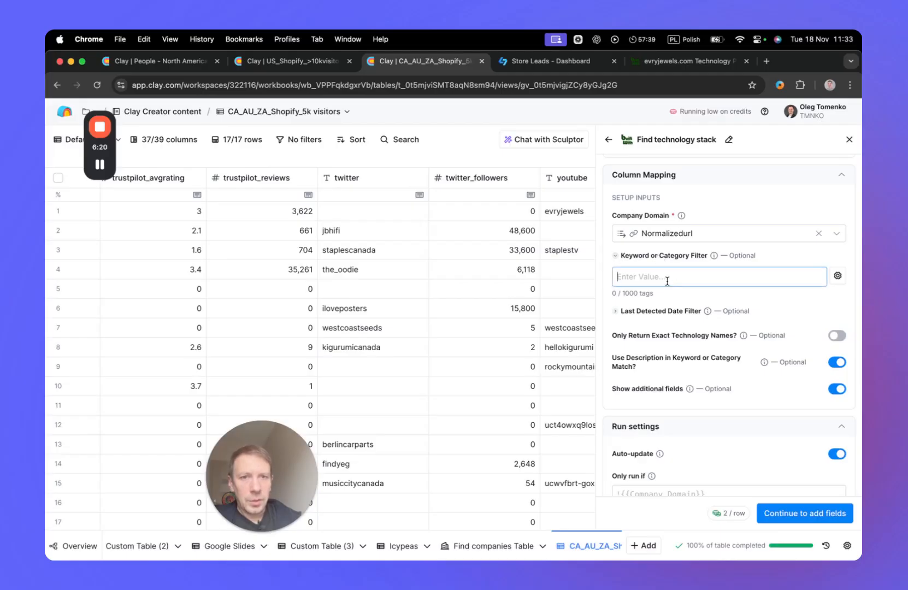
pyautogui.write('Sh')
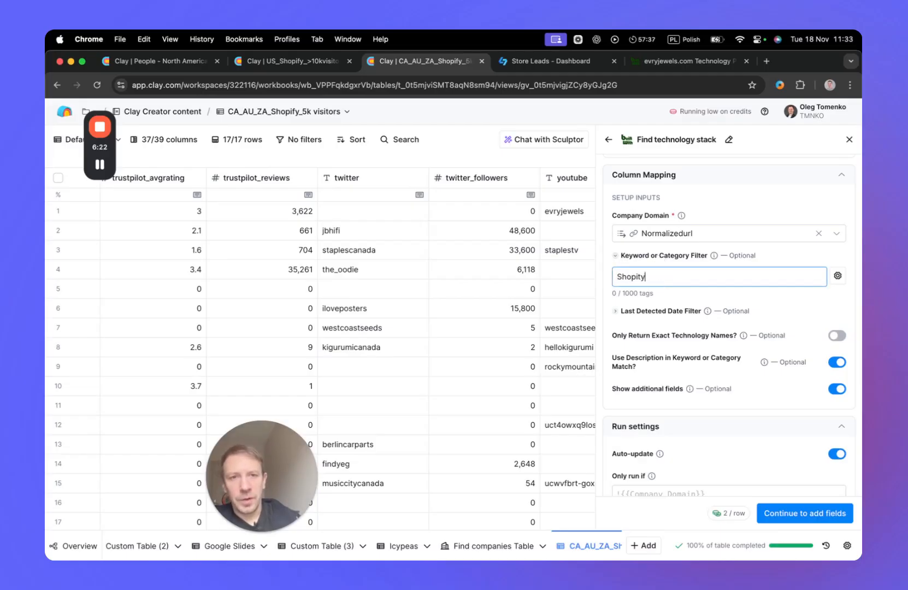
pyautogui.write('opify')
pyautogui.press('Return')
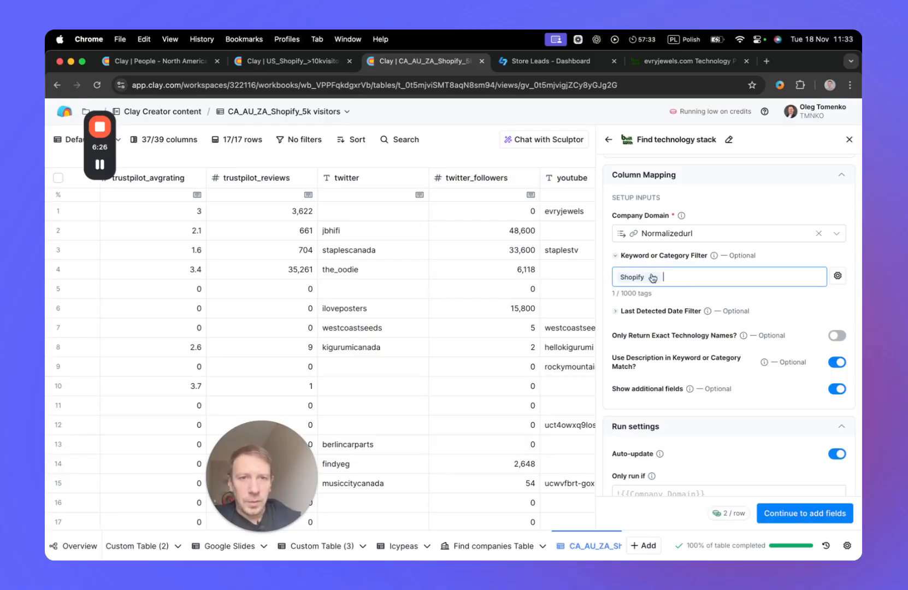
# Set the enrichment's Last Detected Date Filter to "5 days ago".
pyautogui.click(657, 313)
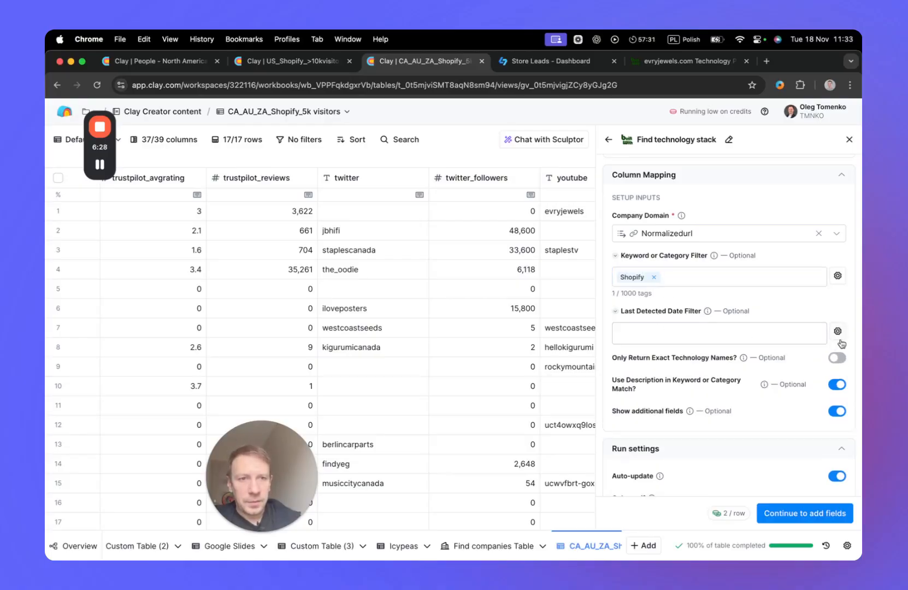
pyautogui.click(836, 333)
pyautogui.click(724, 330)
pyautogui.moveTo(709, 314)
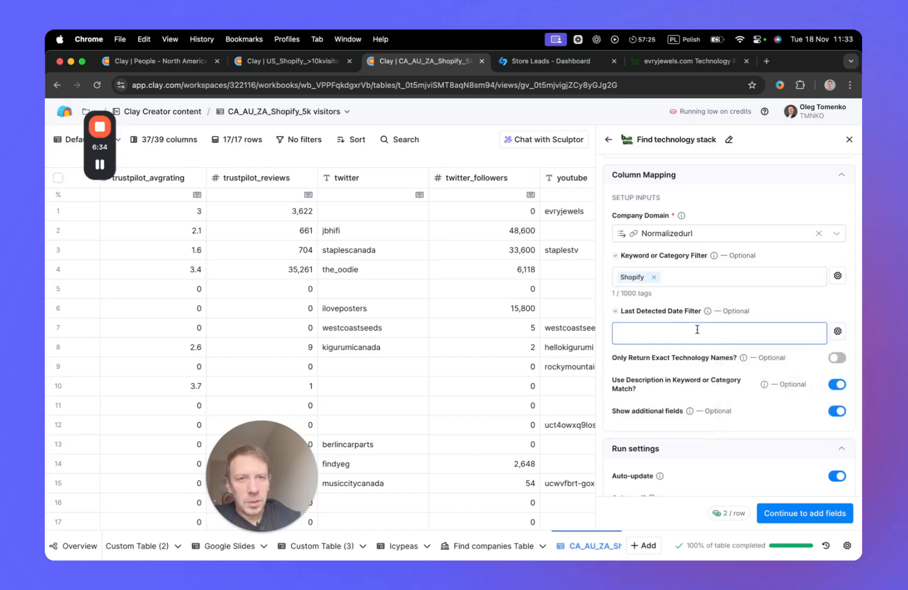
pyautogui.write('mon')
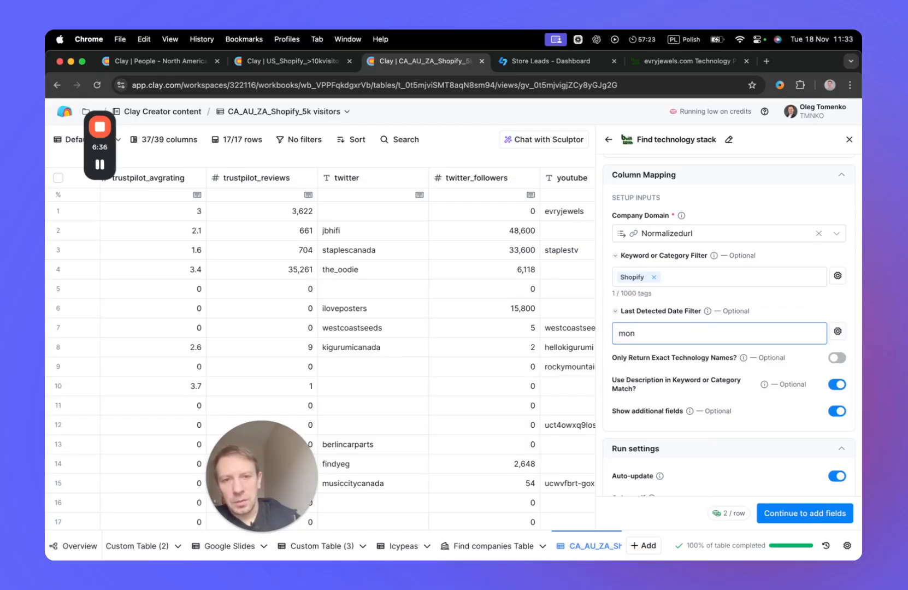
pyautogui.write('14')
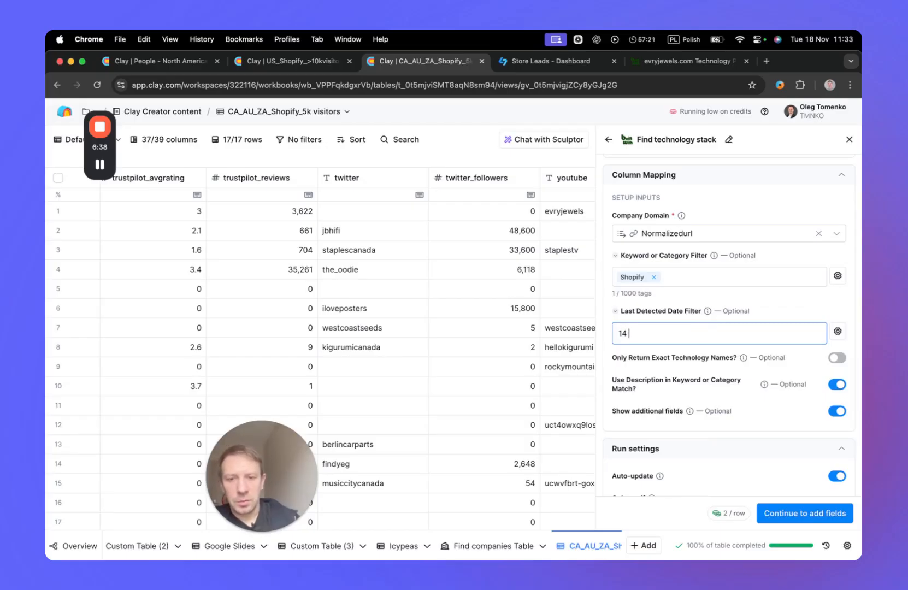
pyautogui.write('5 days ago')
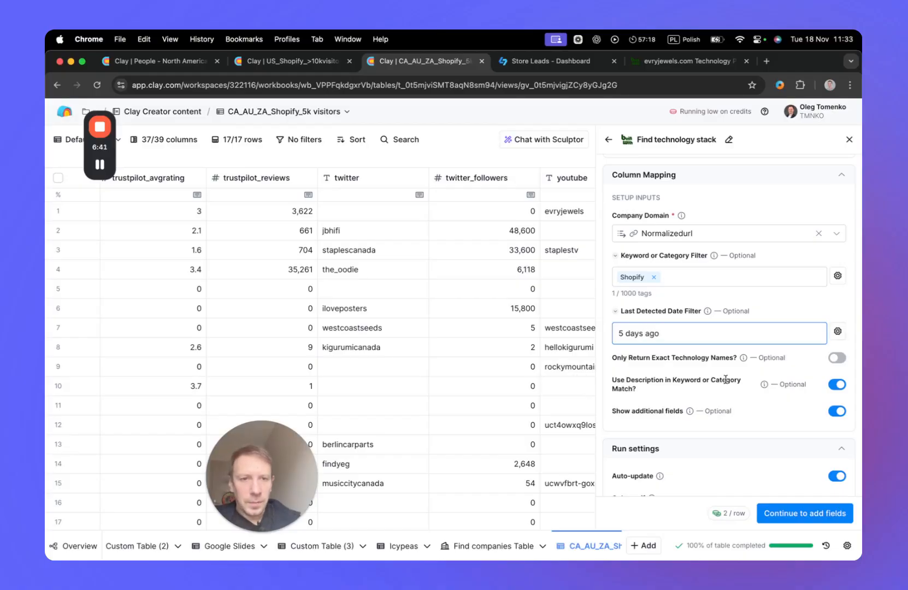
# Enable Only Return Exact Technology Names and review the remaining mapping, run and account settings.
pyautogui.scroll(-2, 676, 391)
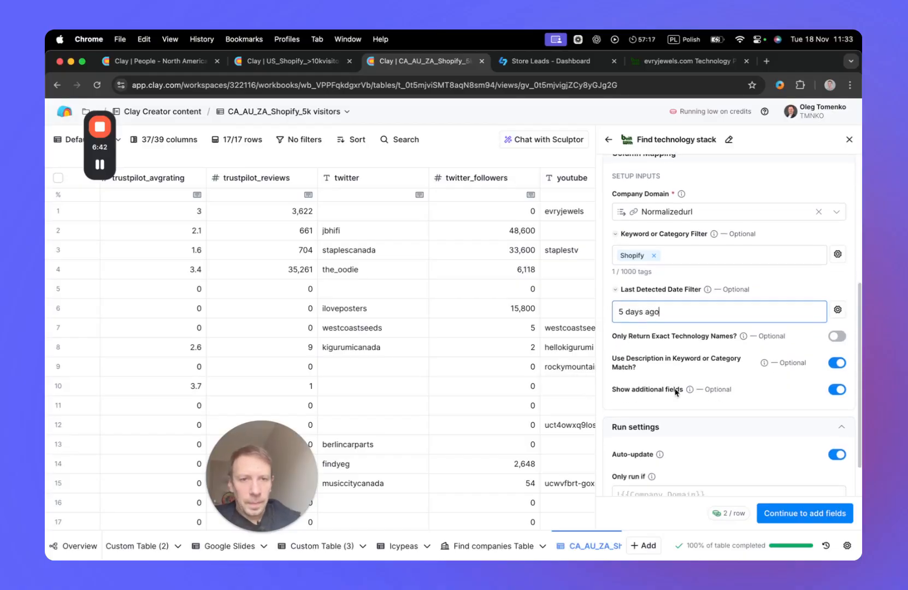
pyautogui.click(840, 339)
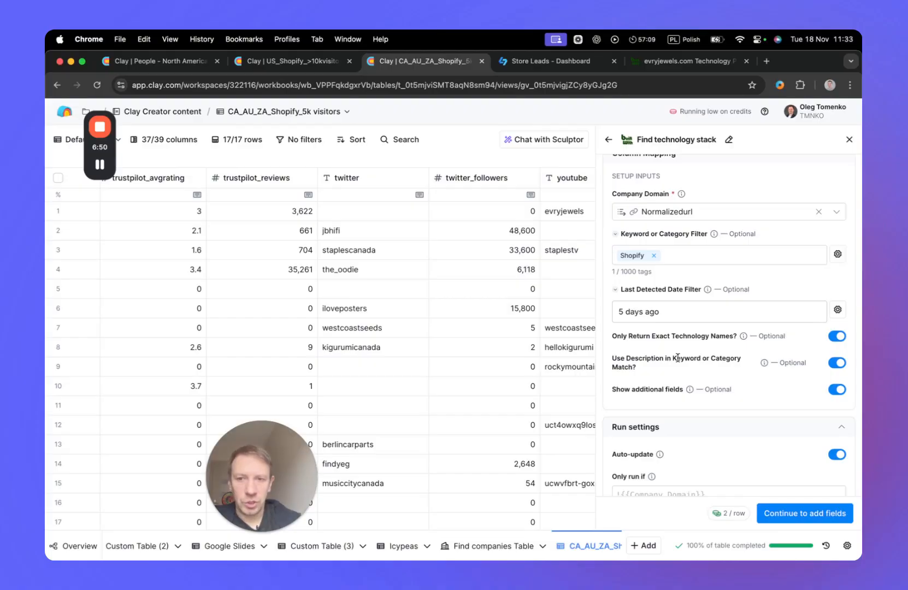
pyautogui.scroll(-3, 671, 373)
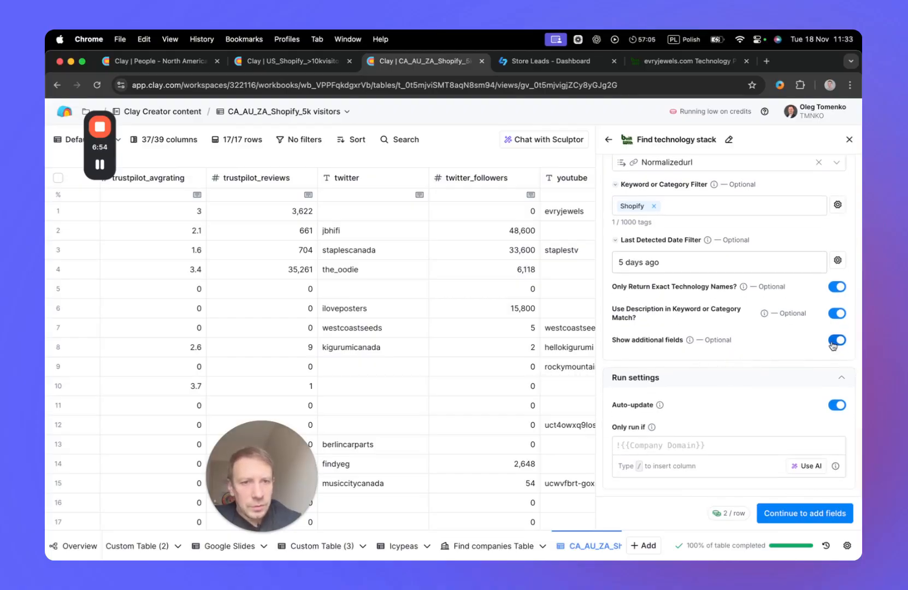
pyautogui.scroll(4, 756, 431)
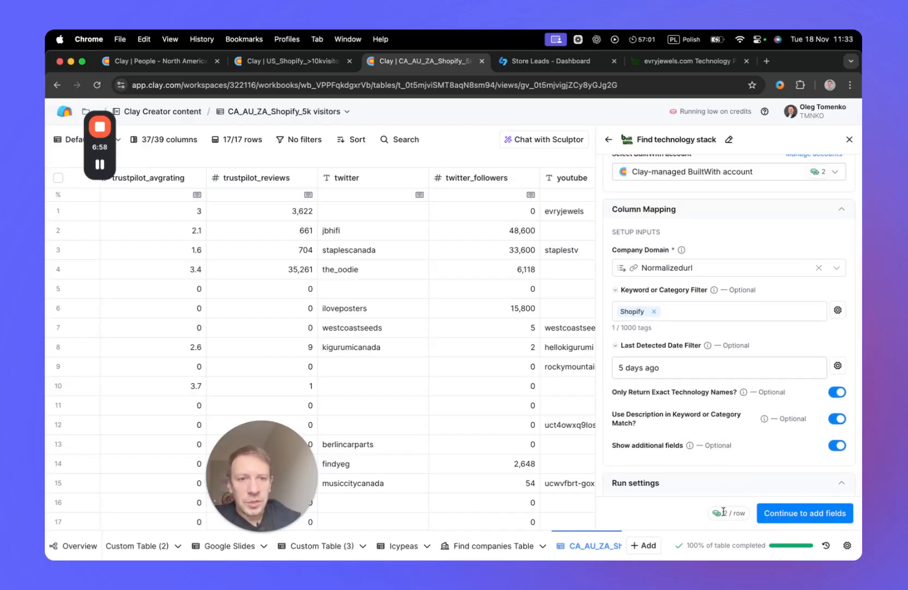
pyautogui.hscroll(5, 576, 433)
pyautogui.hscroll(-3, 568, 431)
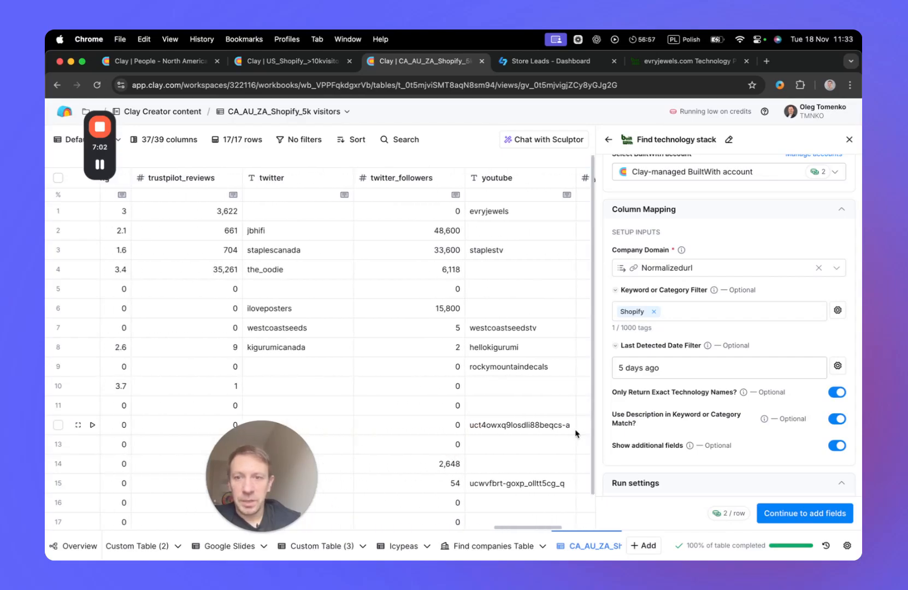
pyautogui.hscroll(5, 563, 432)
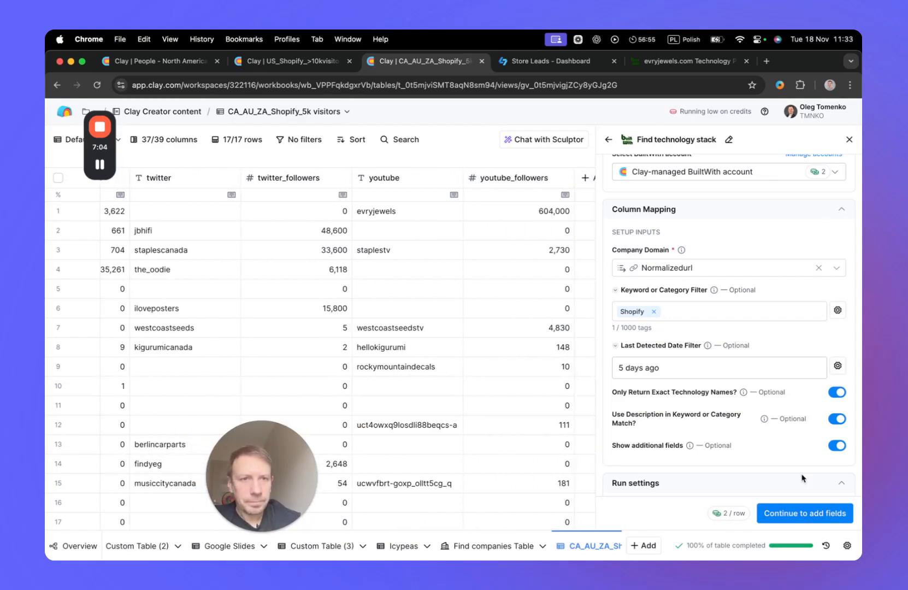
pyautogui.scroll(2, 794, 485)
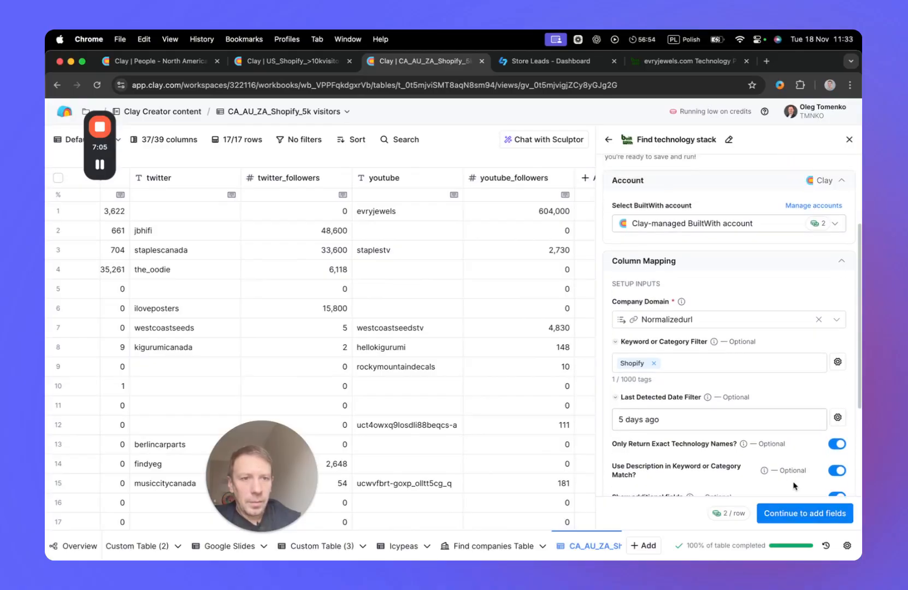
# Add the match Name to the enrichment's output columns, then save the enrichment and run it on the table rows.
pyautogui.click(795, 513)
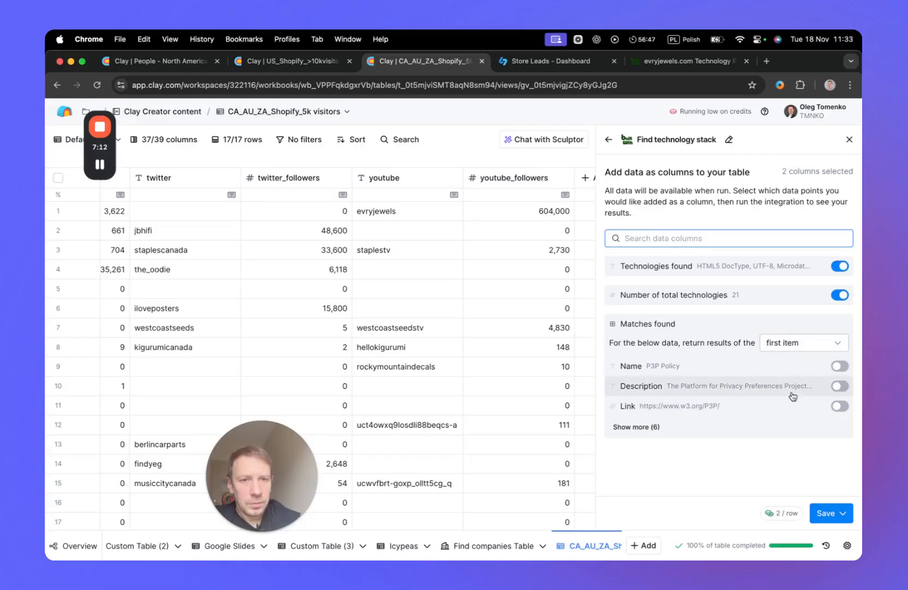
pyautogui.click(840, 366)
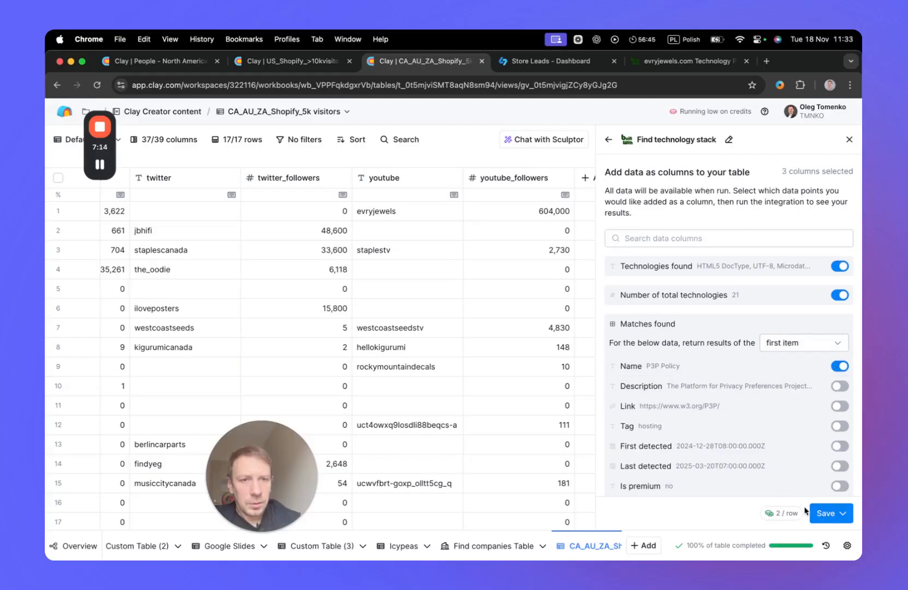
pyautogui.click(822, 519)
pyautogui.click(772, 462)
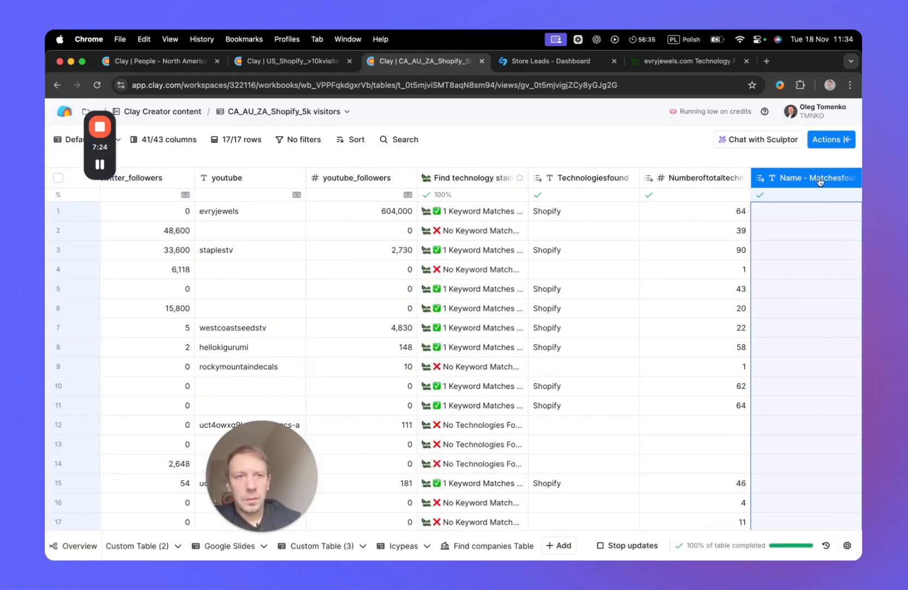
# Examine the Shopify matches in the technology columns and open the cell details of row 2's Find technology stack result.
pyautogui.scroll(-2, 579, 324)
pyautogui.scroll(2, 582, 368)
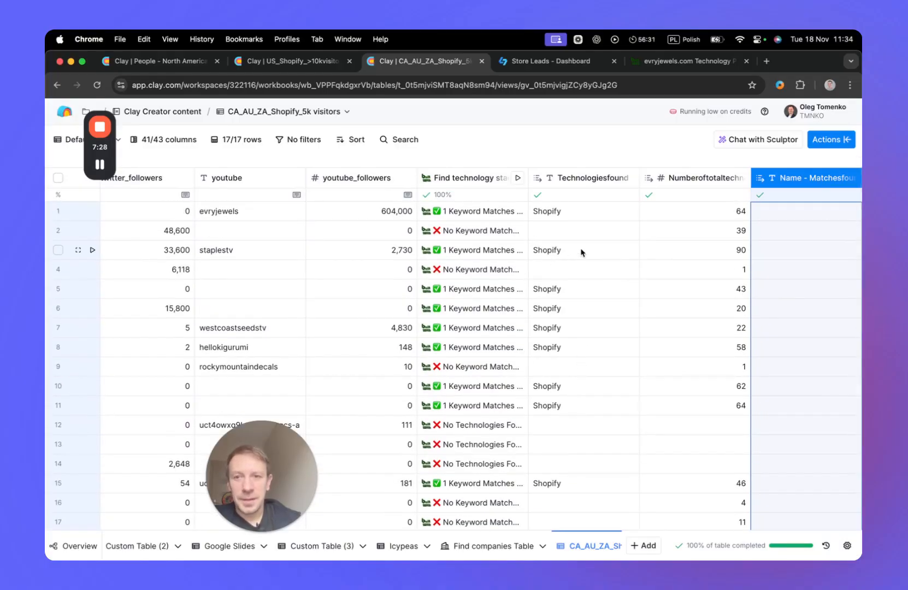
pyautogui.hscroll(-3, 513, 338)
pyautogui.hscroll(4, 512, 339)
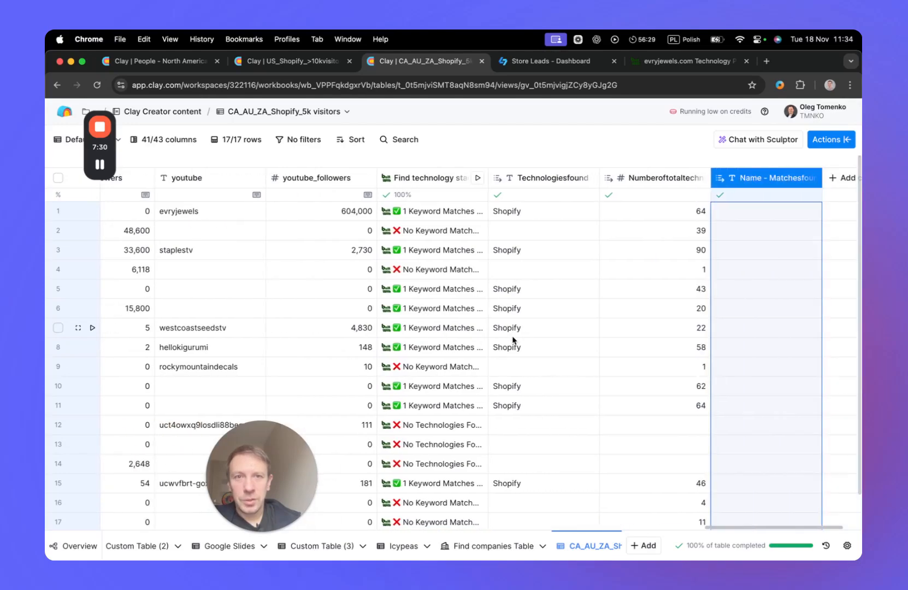
pyautogui.click(539, 207)
pyautogui.click(532, 253)
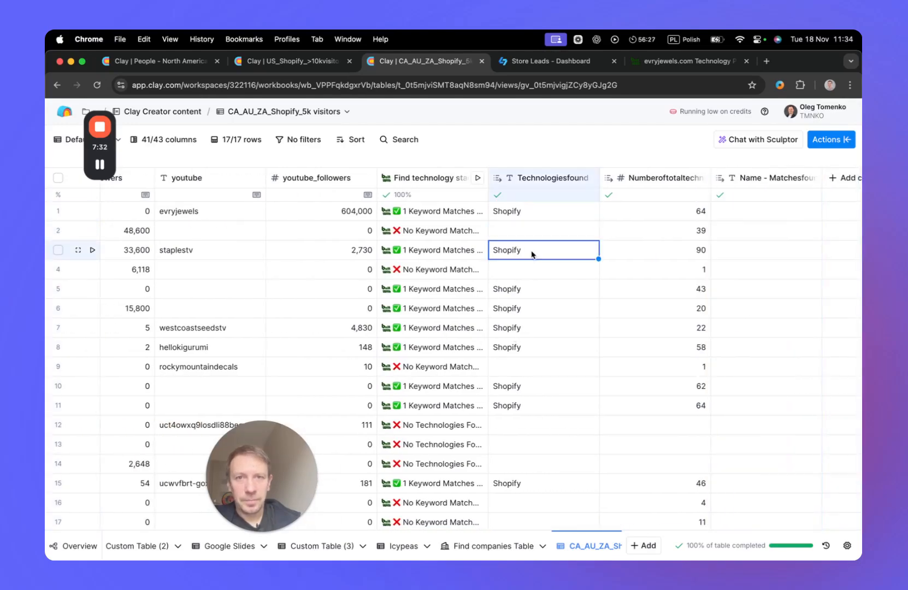
pyautogui.click(447, 235)
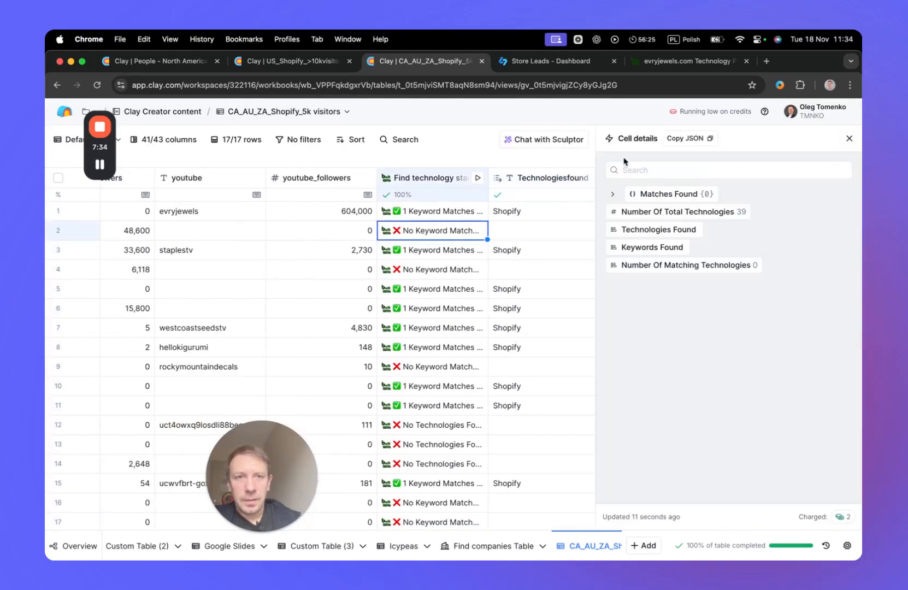
# Copy the bare domain jbhifi.com.au, without its protocol and www prefix, from row 2's domain_url cell.
pyautogui.hscroll(-20, 415, 233)
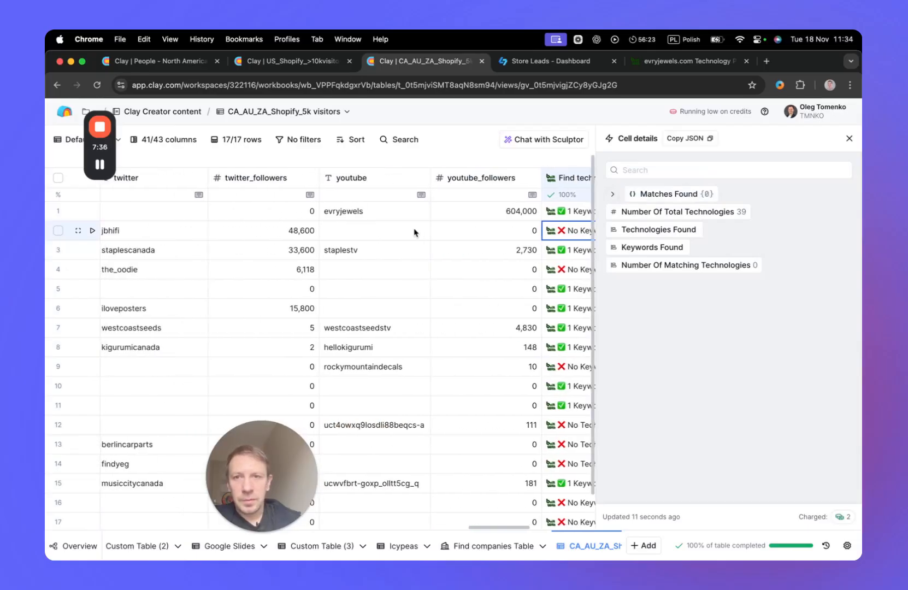
pyautogui.hscroll(-20, 415, 233)
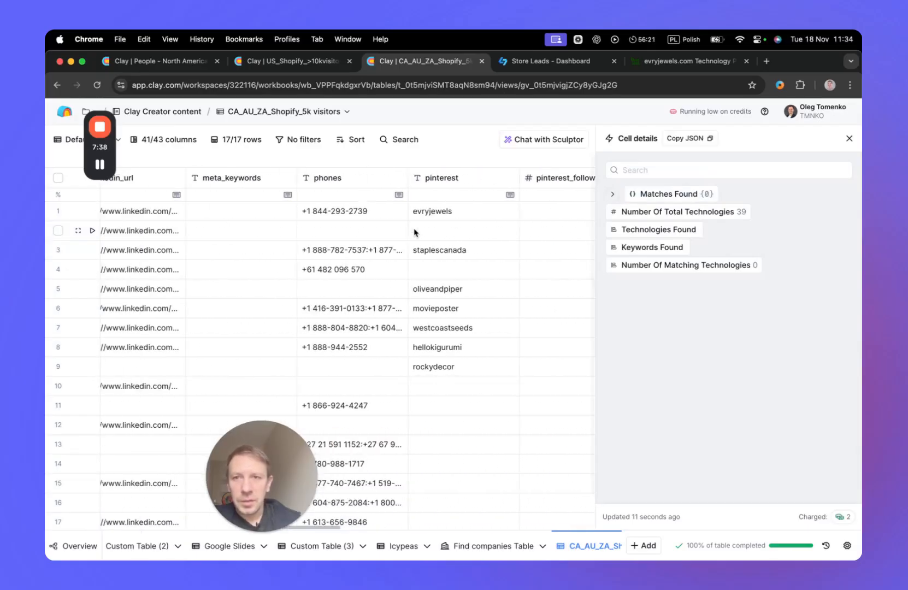
pyautogui.hscroll(-20, 415, 233)
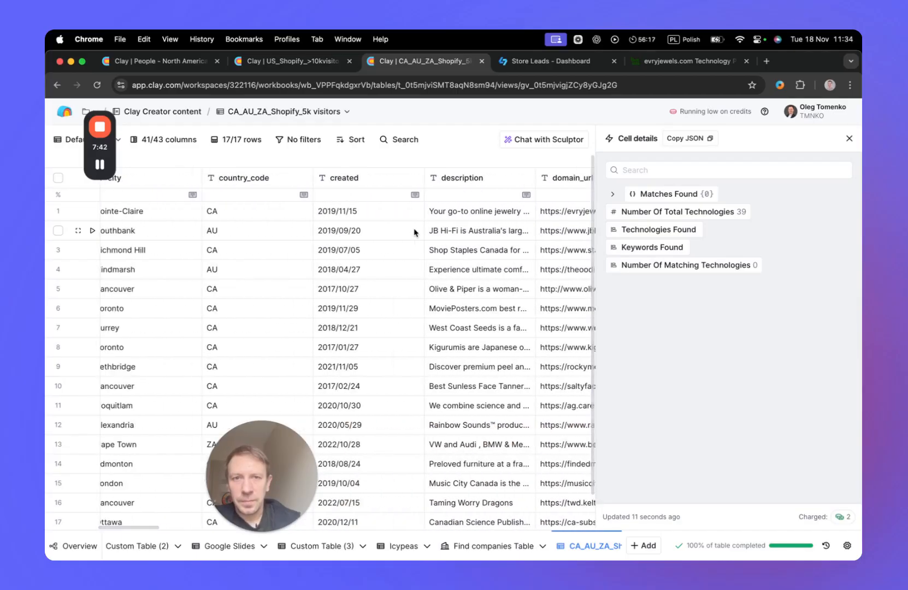
pyautogui.hscroll(3, 414, 232)
pyautogui.click(523, 229)
pyautogui.click(527, 226)
pyautogui.moveTo(527, 226); pyautogui.dragTo(491, 227)
pyautogui.press('super+c')
# Switch to BuiltWith and open the technology profile for jbhifi.com.au.
pyautogui.click(675, 60)
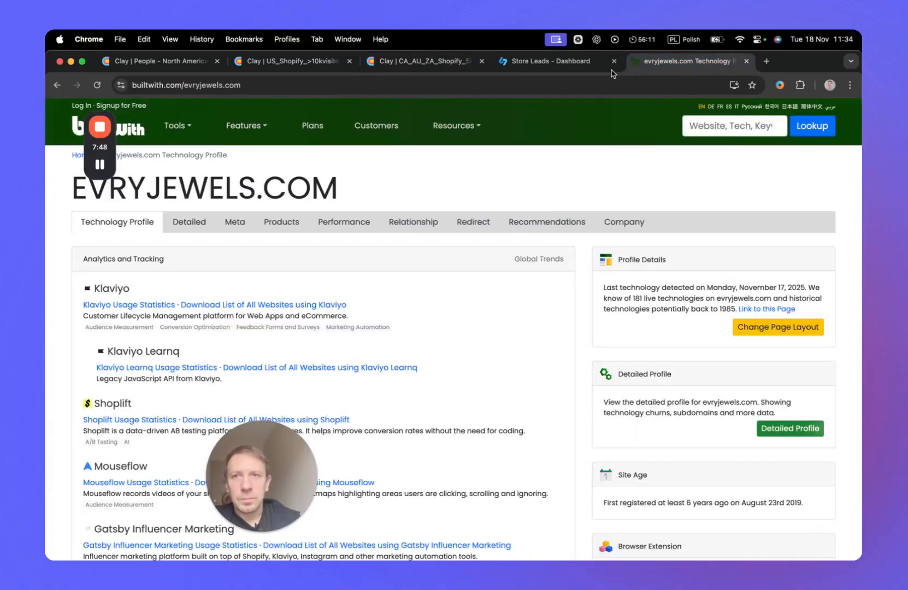
pyautogui.click(285, 84)
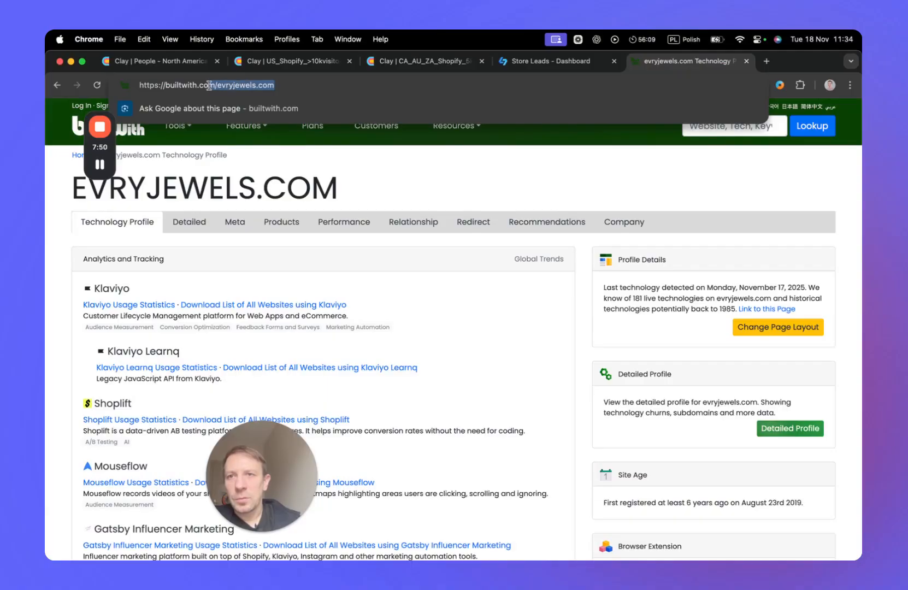
pyautogui.press('super+v')
pyautogui.press('Return')
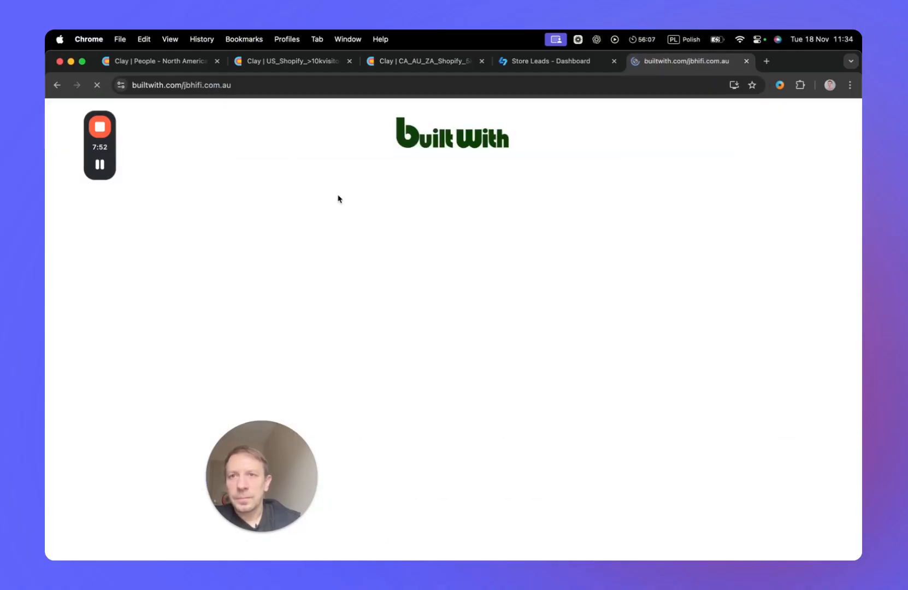
# Examine the technologies in the jbhifi.com.au profile down to the eCommerce section for Shopify entries.
pyautogui.scroll(-7, 439, 365)
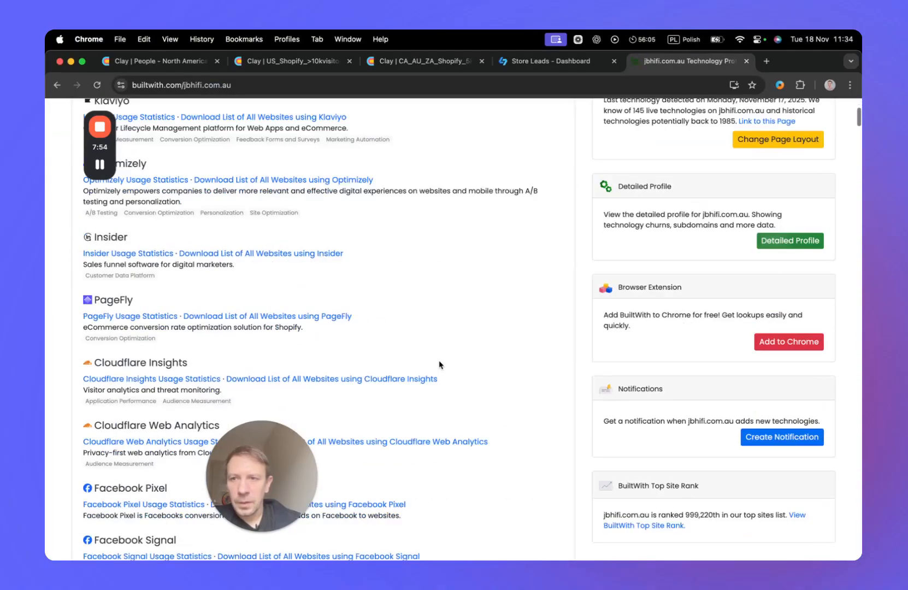
pyautogui.scroll(-20, 440, 365)
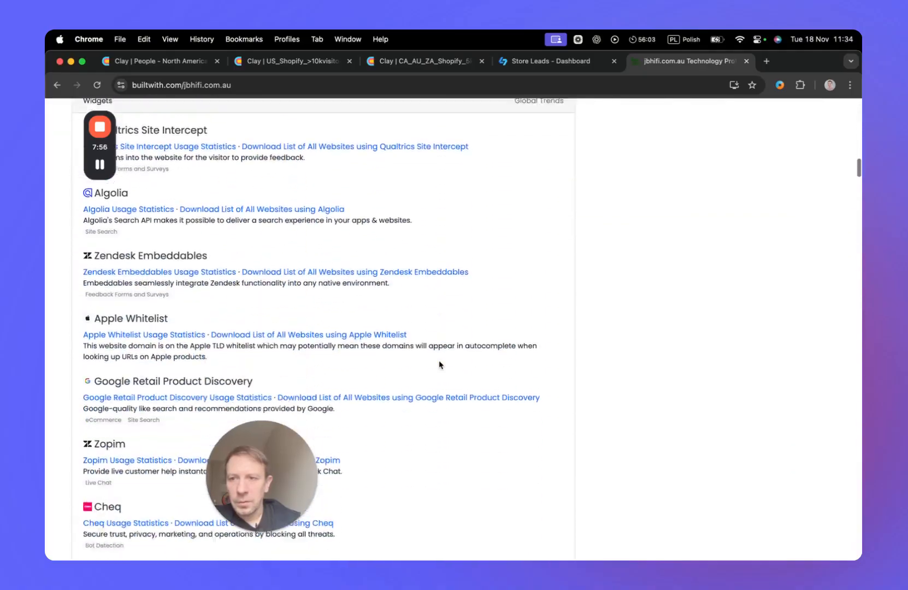
pyautogui.scroll(-20, 440, 365)
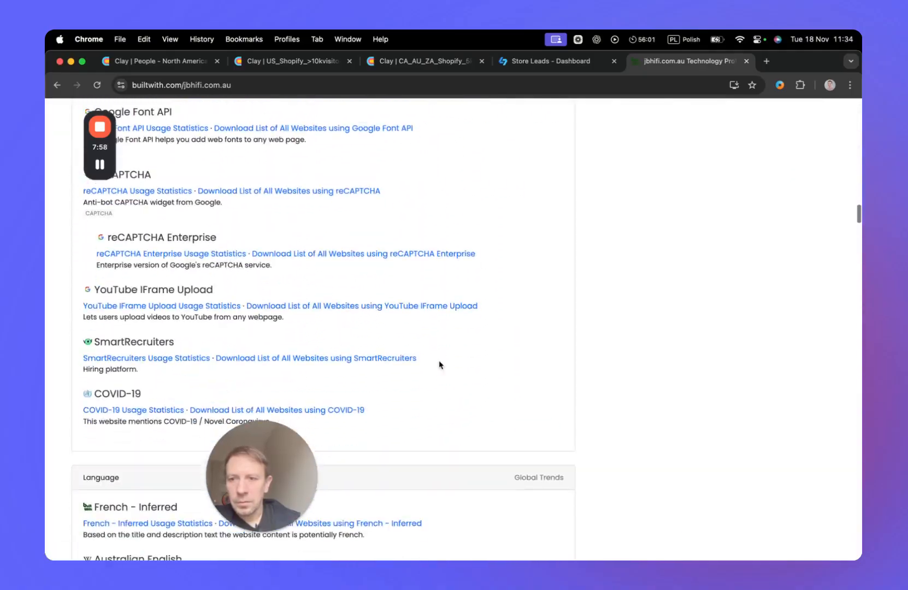
pyautogui.scroll(-4, 440, 365)
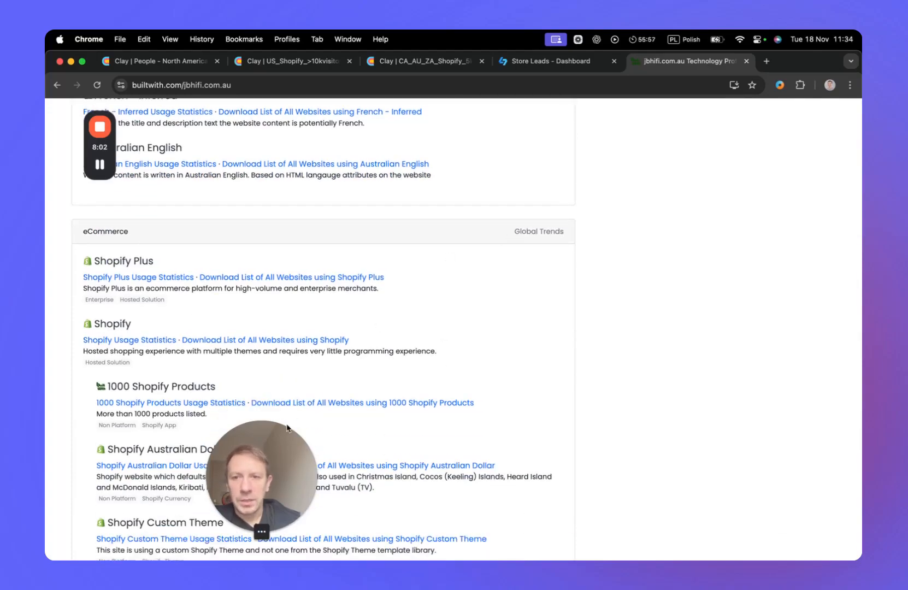
pyautogui.moveTo(271, 465); pyautogui.dragTo(292, 465)
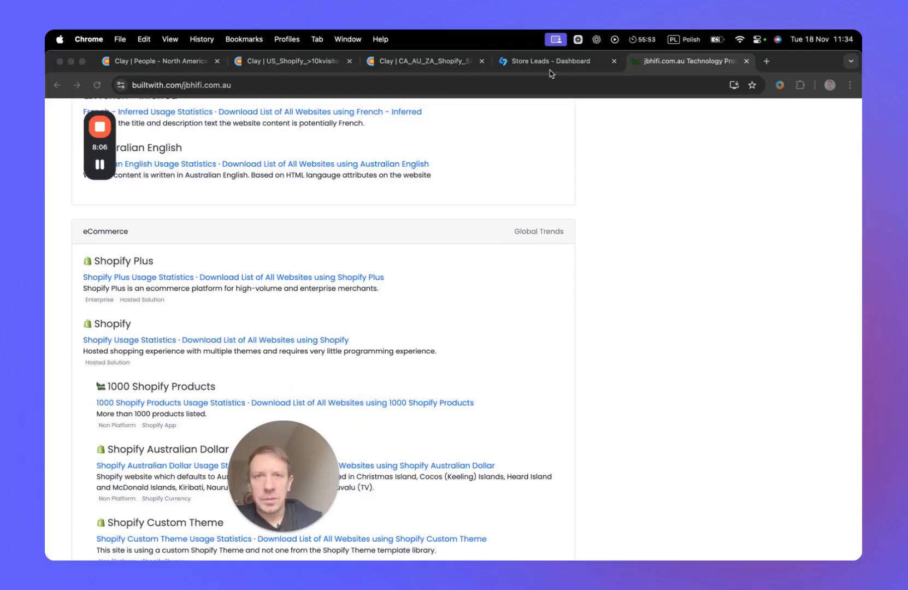
# Return to the CA_AU_ZA_Shopify_5k visitors table in Clay and close the open cell details.
pyautogui.click(427, 67)
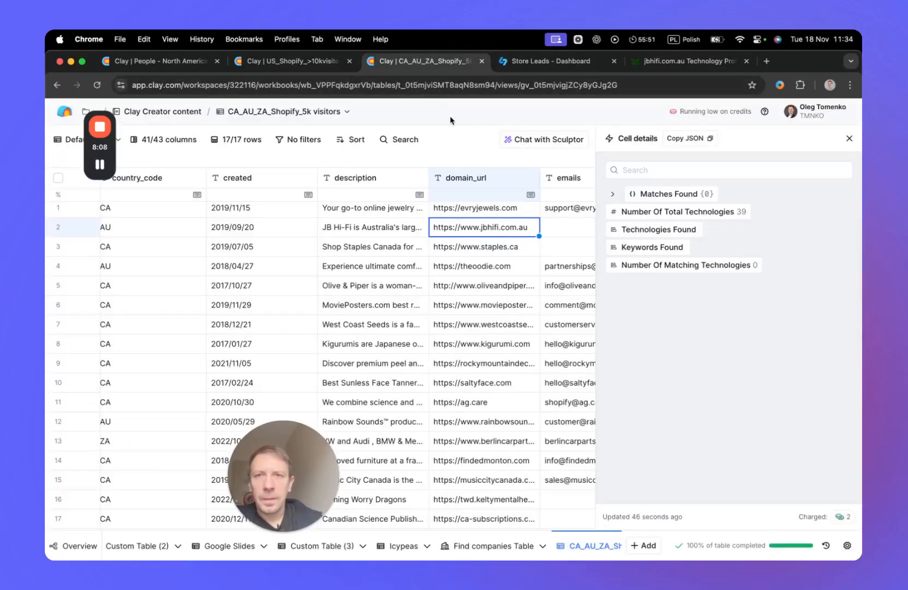
pyautogui.click(303, 62)
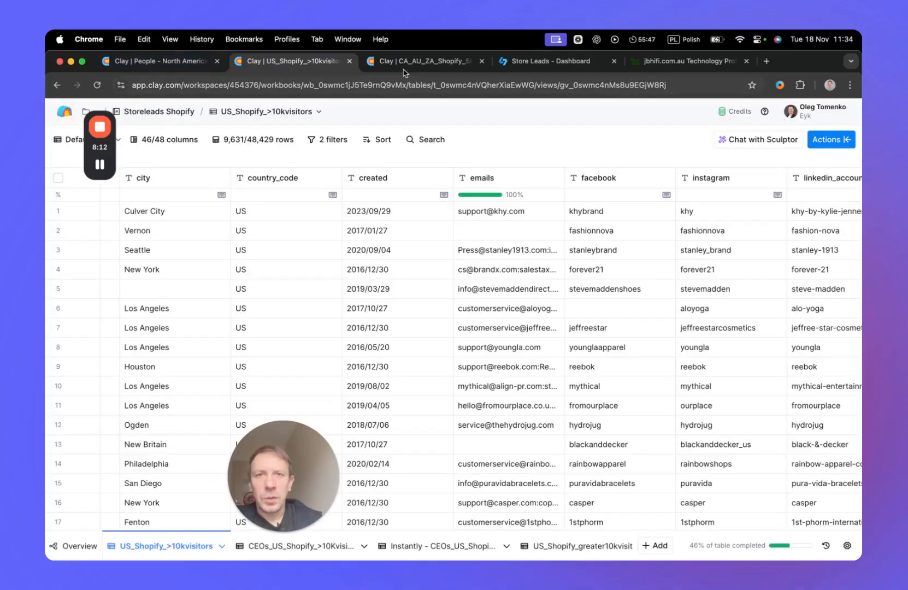
pyautogui.click(419, 63)
pyautogui.click(848, 138)
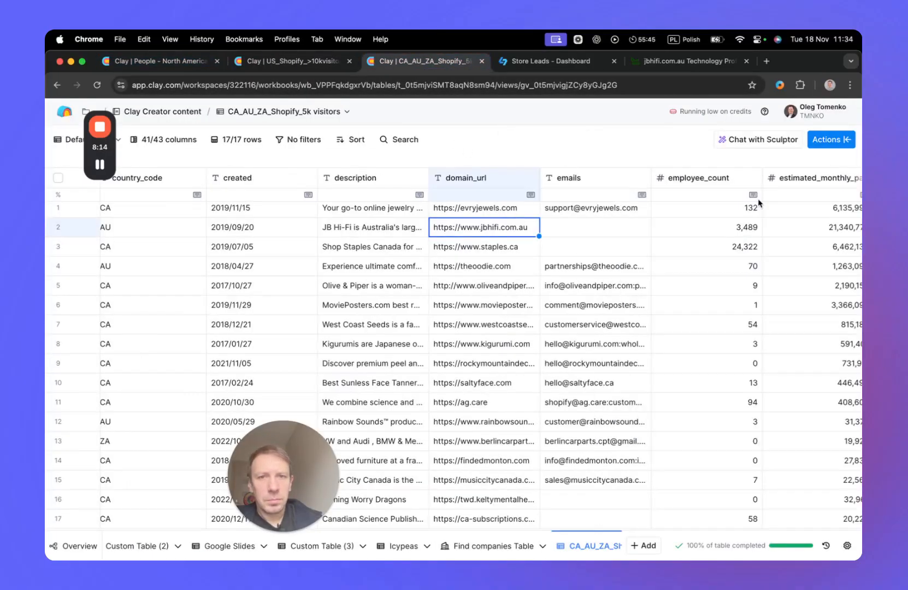
pyautogui.hscroll(10, 635, 295)
pyautogui.hscroll(12, 635, 295)
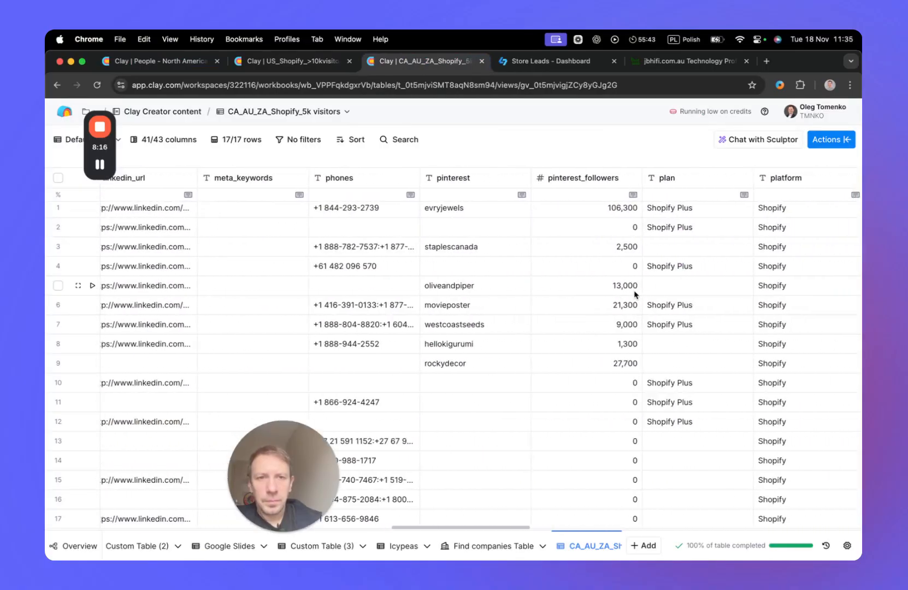
pyautogui.hscroll(15, 657, 260)
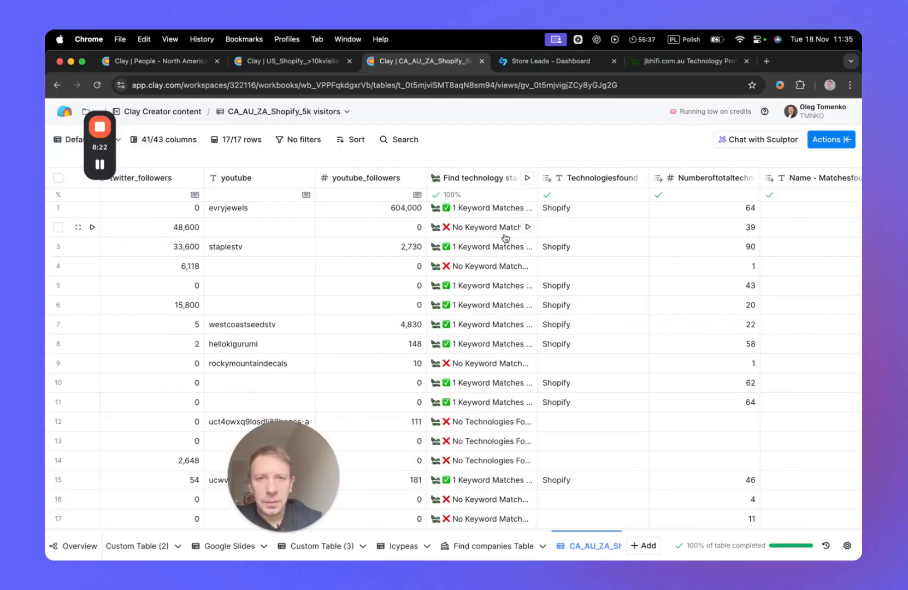
# Rerun the Find technology stack enrichment for row 2 only and close its cell details.
pyautogui.click(497, 230)
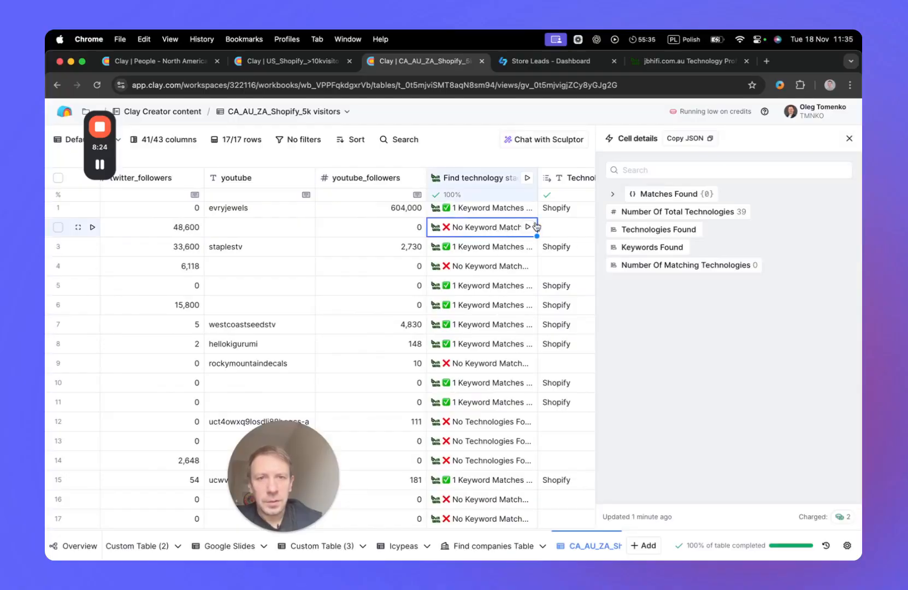
pyautogui.click(527, 228)
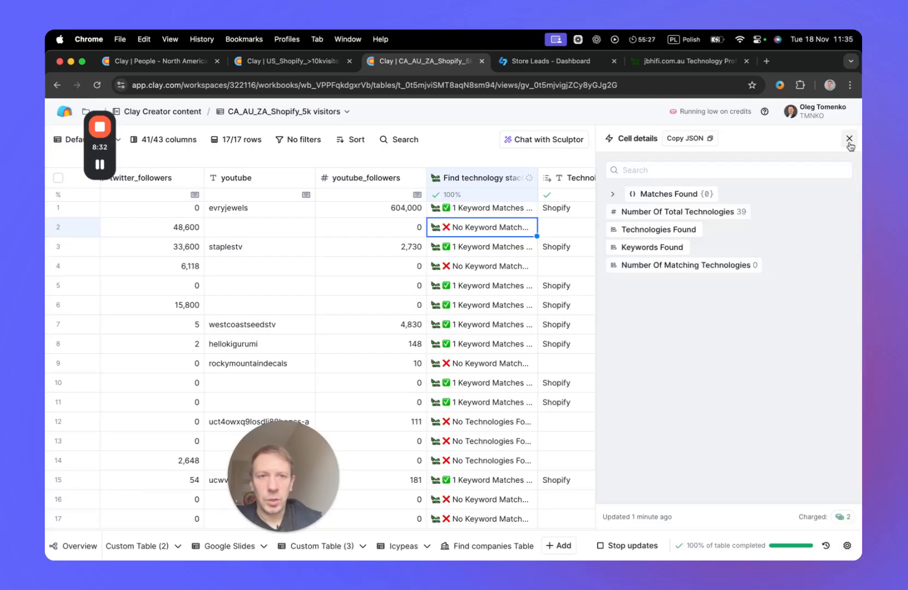
pyautogui.click(850, 140)
# Edit the Find technology stack column to set Last Detected Date Filter to "month ago" and save it without running the rows.
pyautogui.click(476, 183)
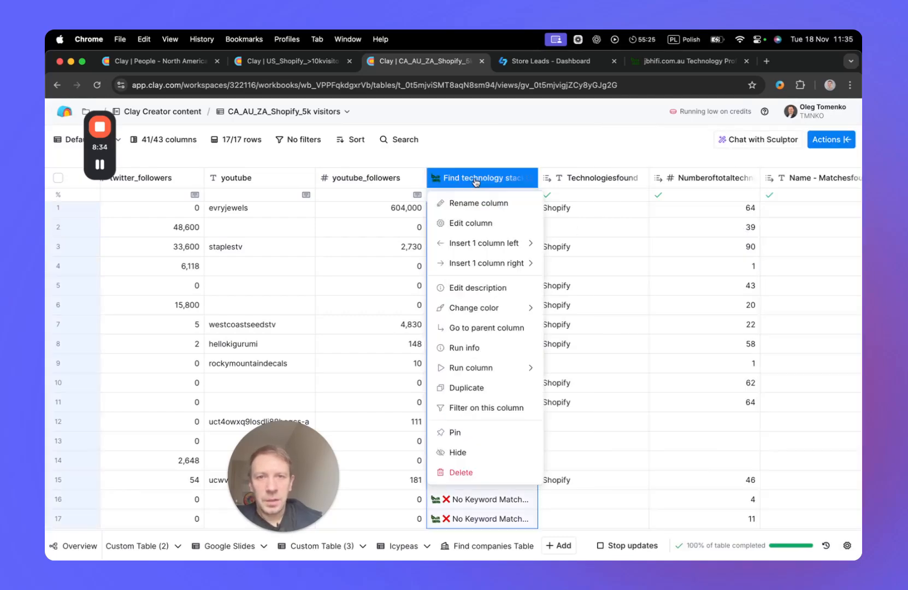
pyautogui.click(451, 224)
pyautogui.scroll(-5, 726, 338)
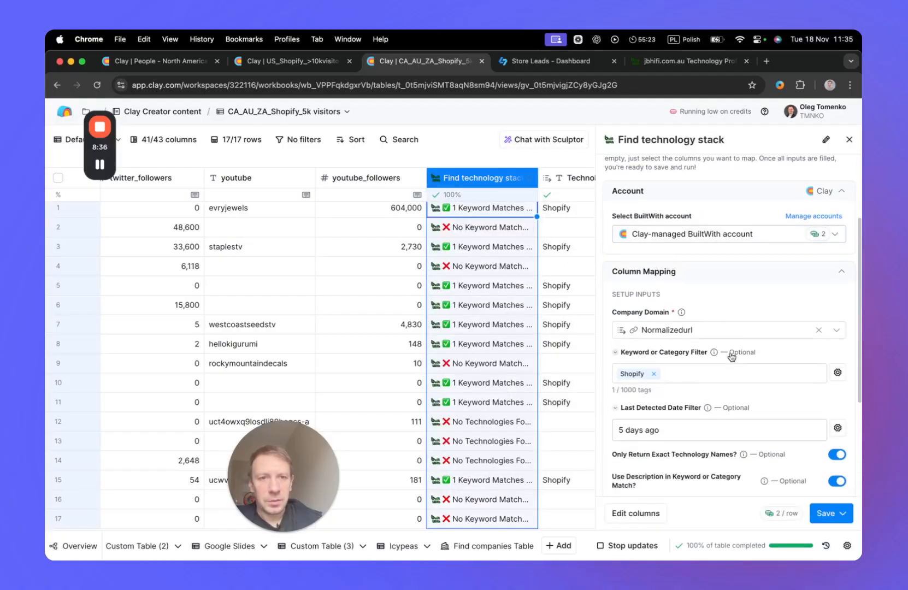
pyautogui.click(626, 335)
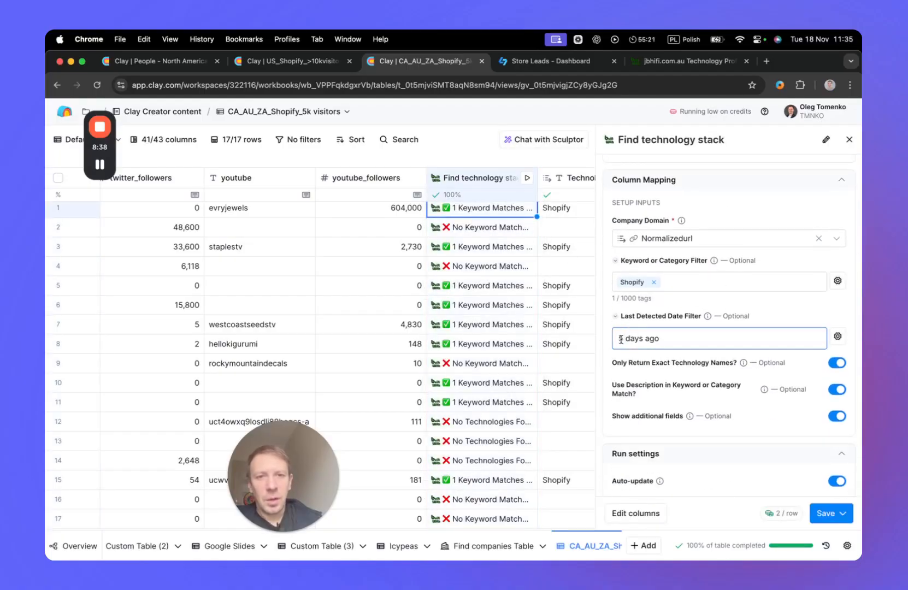
pyautogui.press('super+a')
pyautogui.write('month ag')
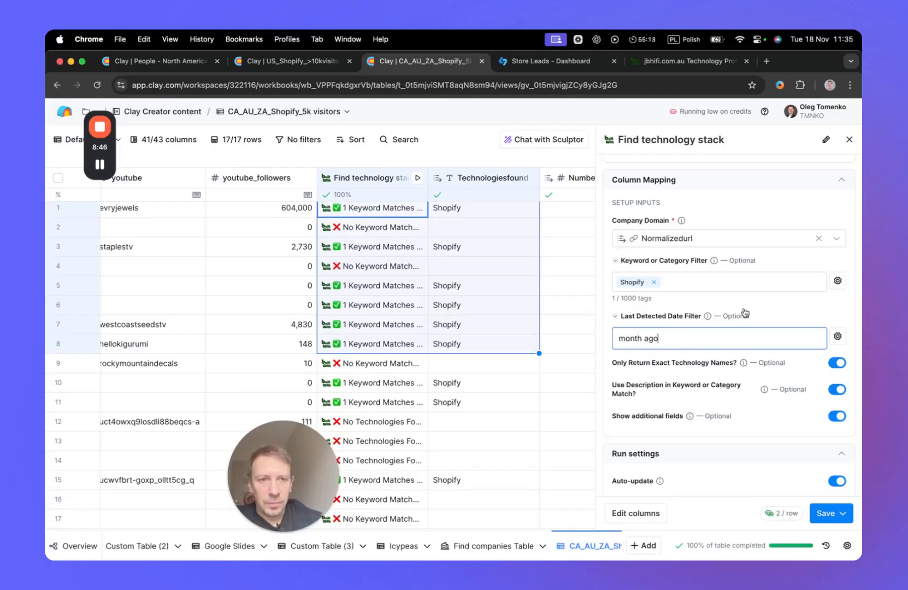
pyautogui.scroll(-3, 689, 382)
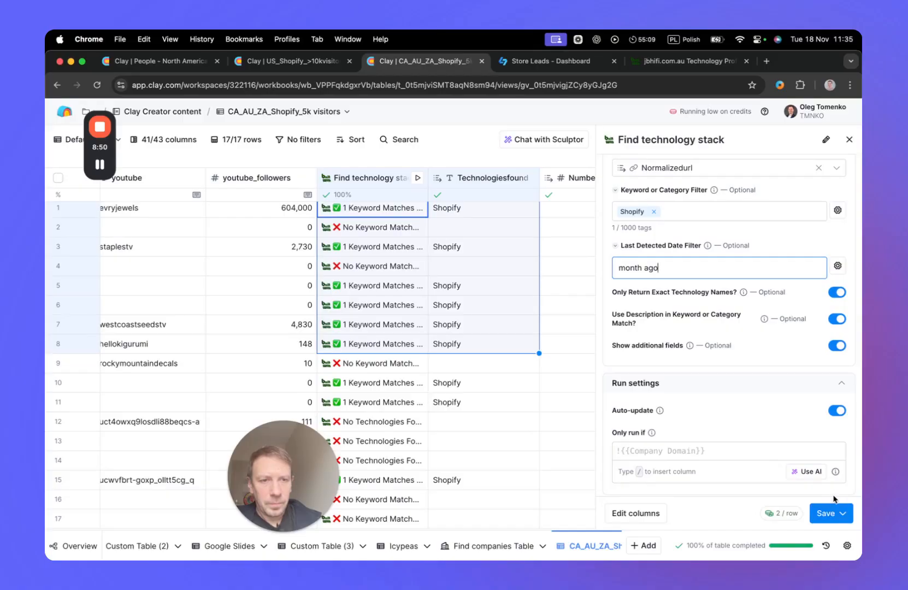
pyautogui.click(826, 513)
pyautogui.click(780, 497)
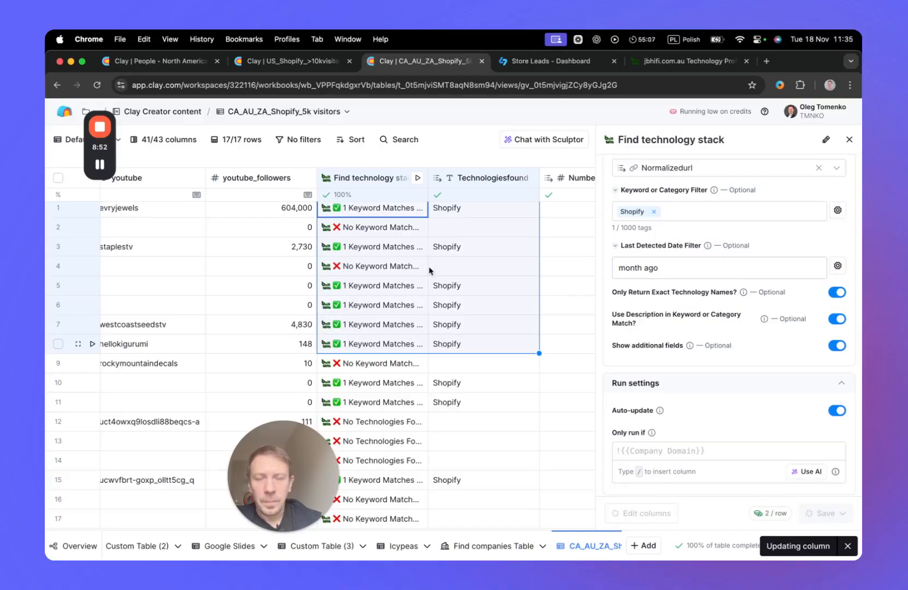
# Rerun the Find technology stack enrichment individually for rows 2, 4, 9, 12, 13, 14, 16 and 17.
pyautogui.click(419, 230)
pyautogui.click(419, 269)
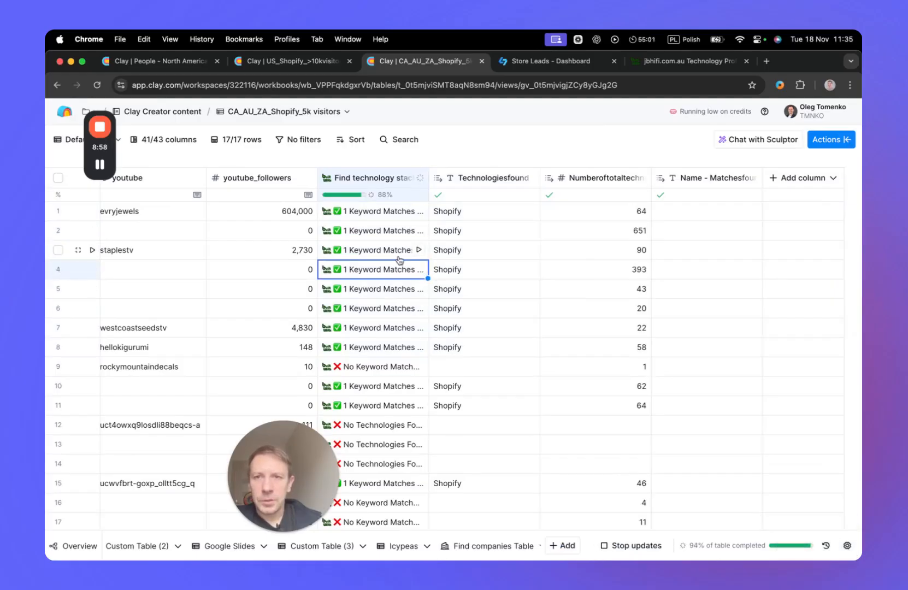
pyautogui.scroll(-1, 406, 343)
pyautogui.click(419, 337)
pyautogui.click(418, 396)
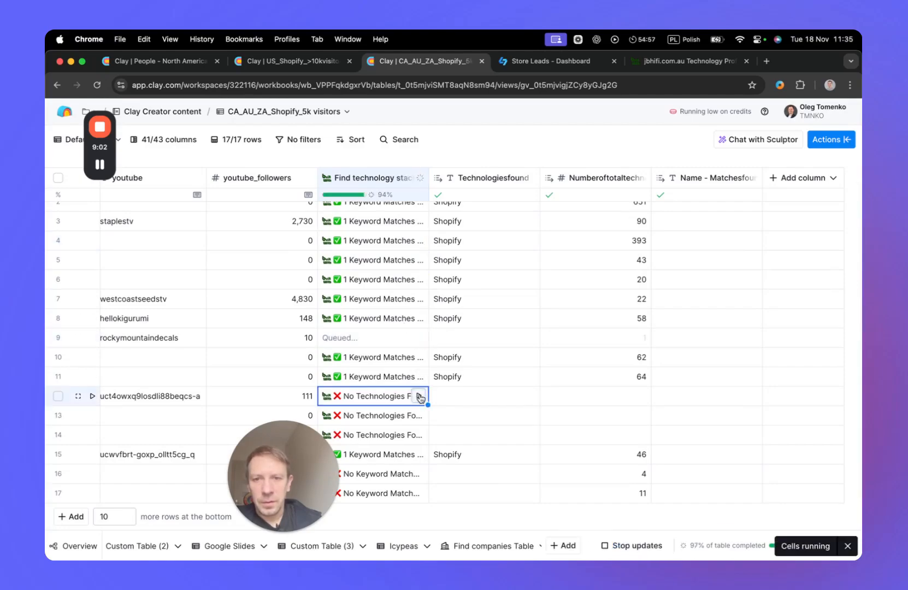
pyautogui.click(419, 415)
pyautogui.click(419, 434)
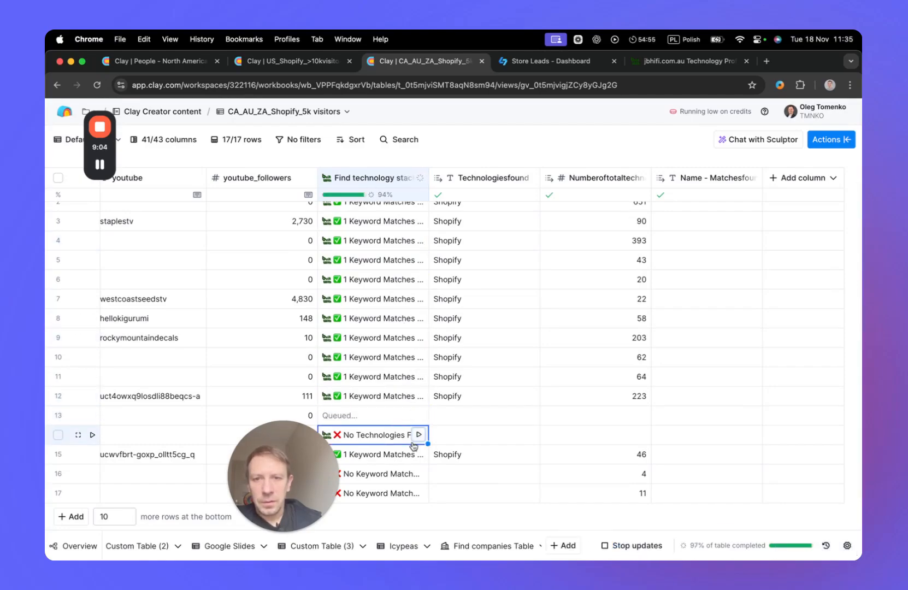
pyautogui.moveTo(283, 486); pyautogui.dragTo(188, 486)
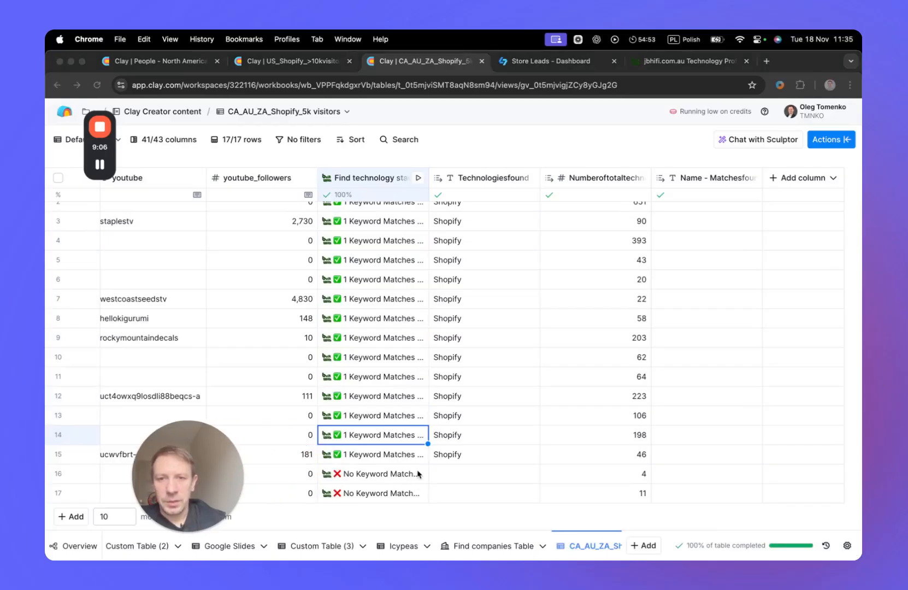
pyautogui.click(418, 474)
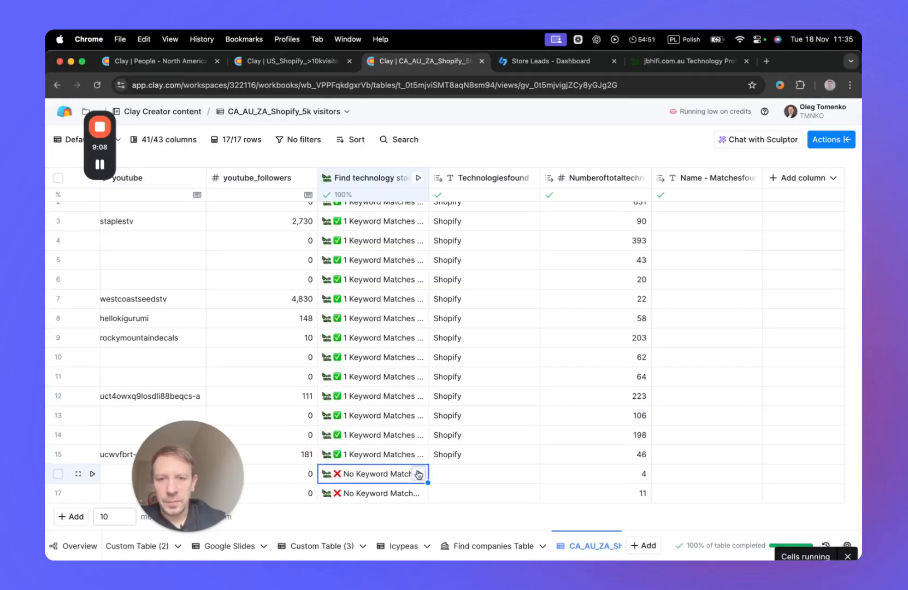
pyautogui.click(418, 494)
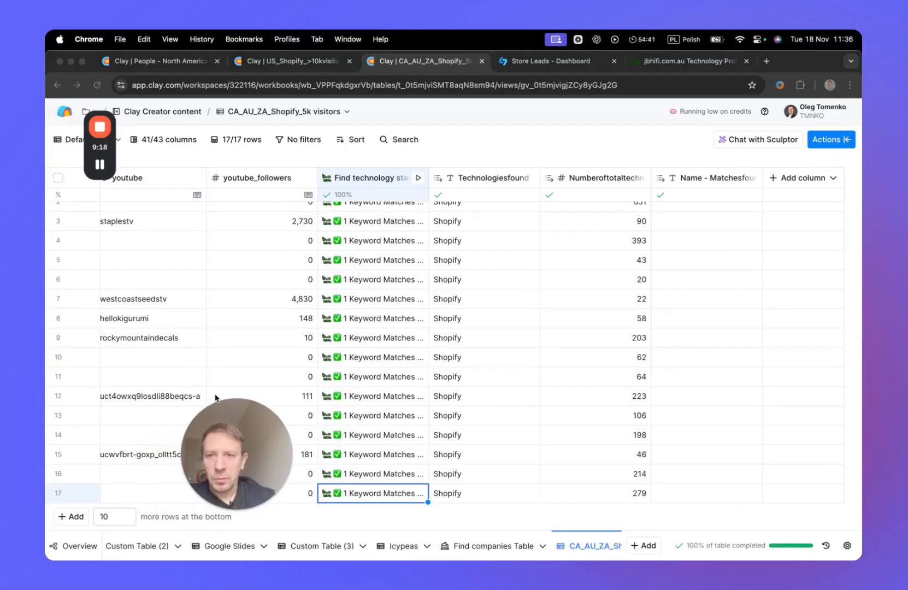
# Review the Find technology stack and Technologiesfound results across all table rows.
pyautogui.hscroll(-3, 247, 382)
pyautogui.hscroll(3, 247, 382)
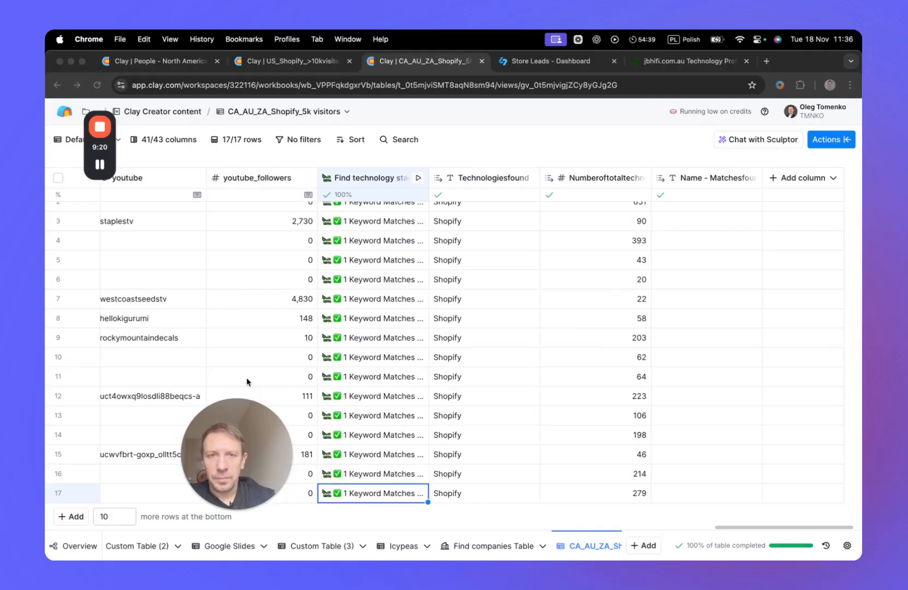
pyautogui.moveTo(211, 463); pyautogui.dragTo(186, 463)
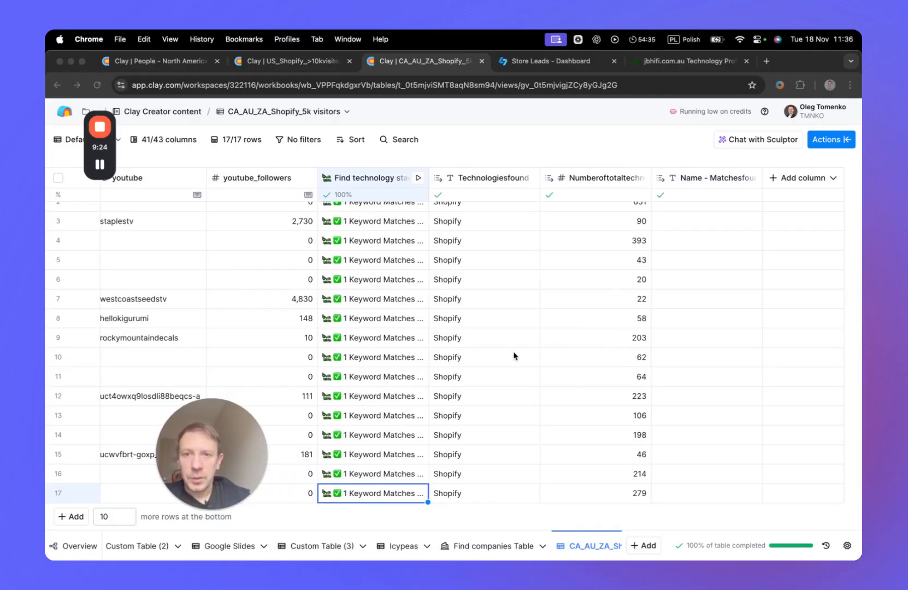
pyautogui.hscroll(-5, 473, 376)
pyautogui.hscroll(5, 473, 377)
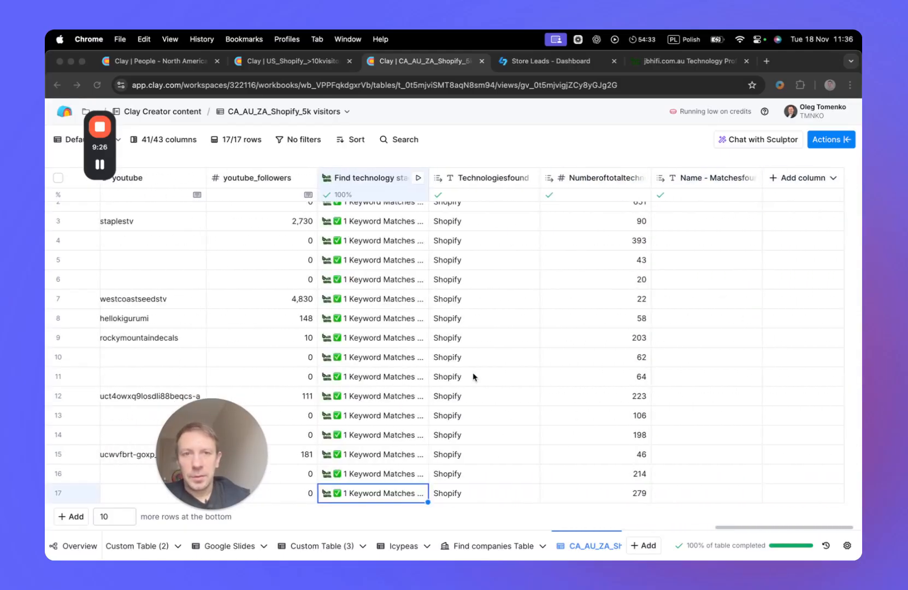
pyautogui.scroll(2, 508, 357)
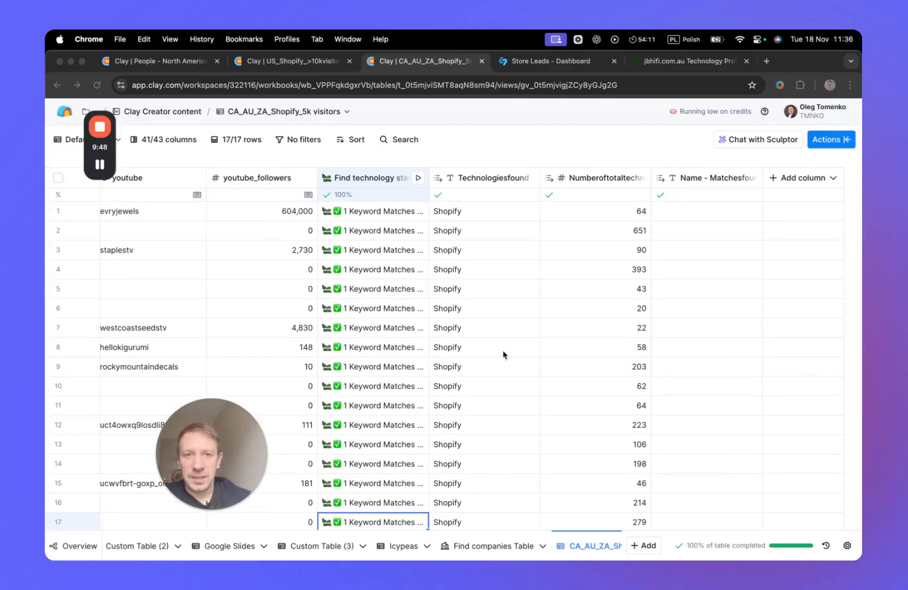
pyautogui.scroll(-2, 503, 354)
pyautogui.scroll(2, 503, 355)
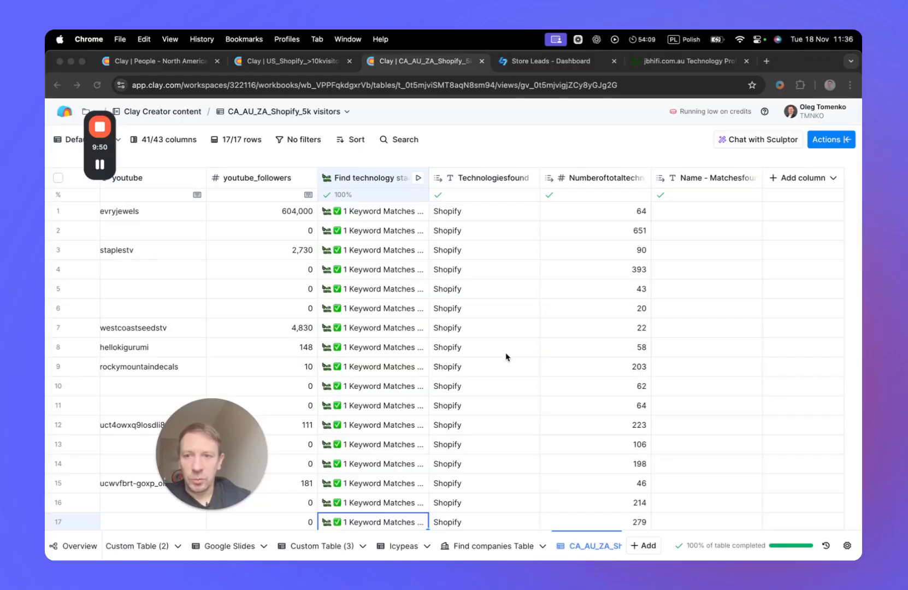
# Look over the store data columns, including plan and platform, alongside the technology stack results for all rows.
pyautogui.scroll(-2, 523, 366)
pyautogui.scroll(2, 522, 366)
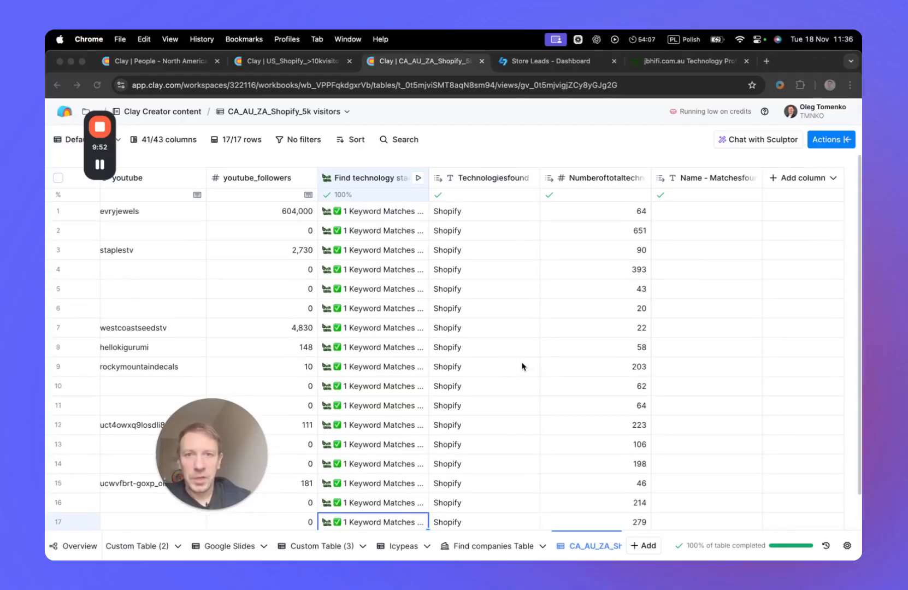
pyautogui.hscroll(-2, 523, 366)
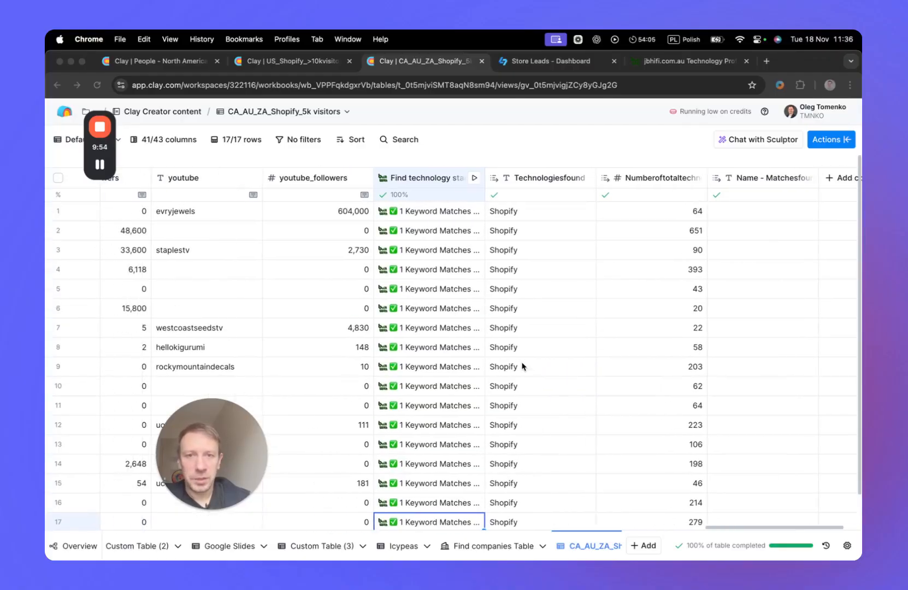
pyautogui.hscroll(2, 523, 367)
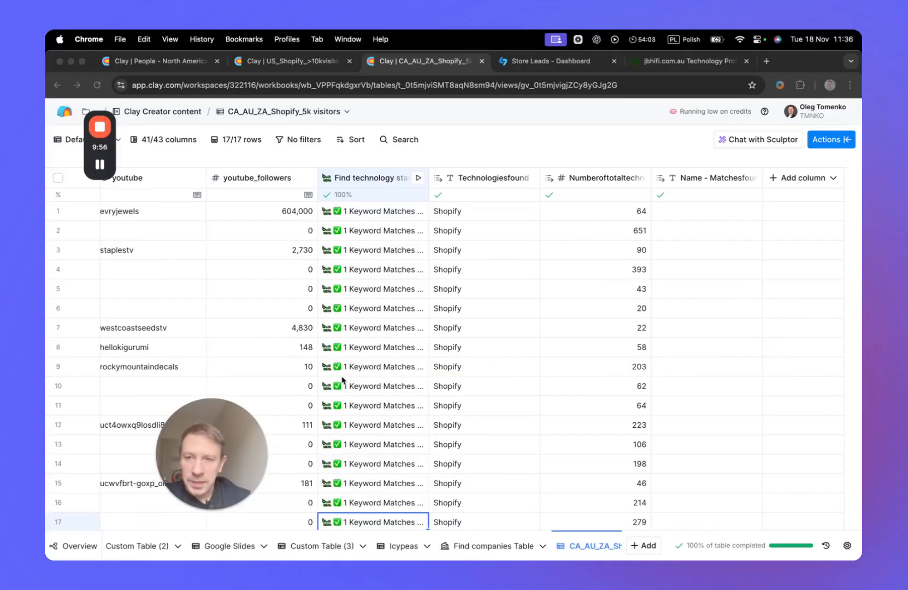
pyautogui.moveTo(235, 434); pyautogui.dragTo(288, 435)
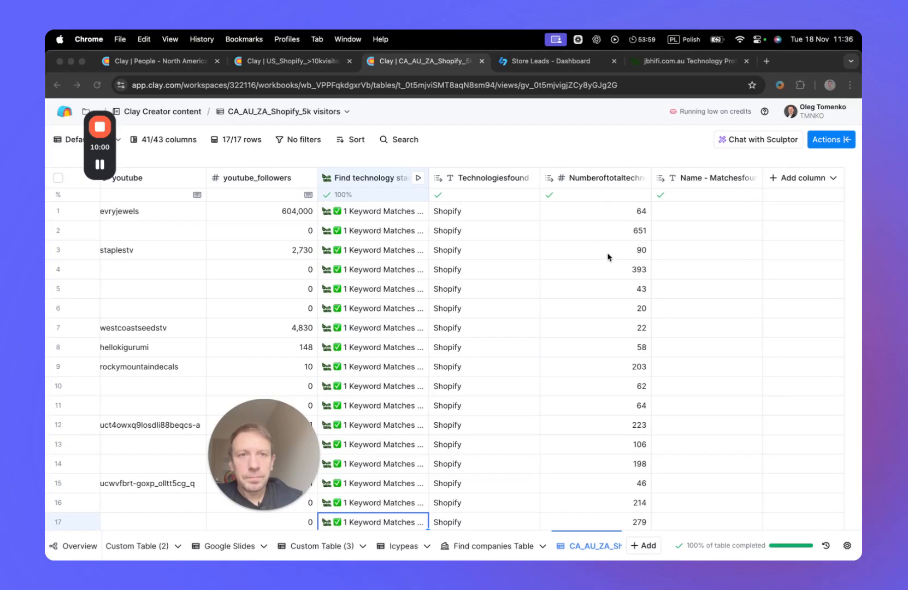
pyautogui.hscroll(-15, 584, 280)
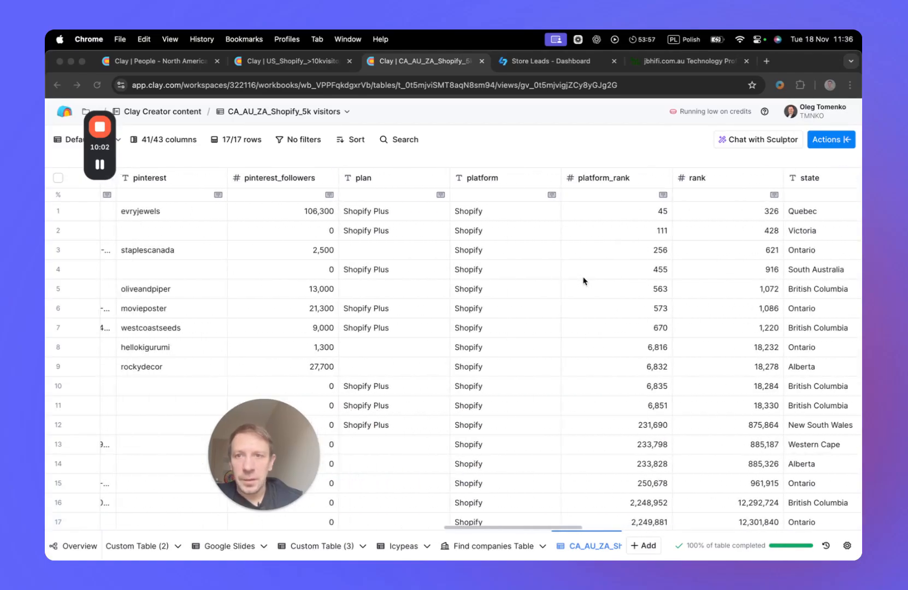
pyautogui.hscroll(-5, 583, 281)
pyautogui.hscroll(10, 584, 281)
pyautogui.hscroll(10, 583, 281)
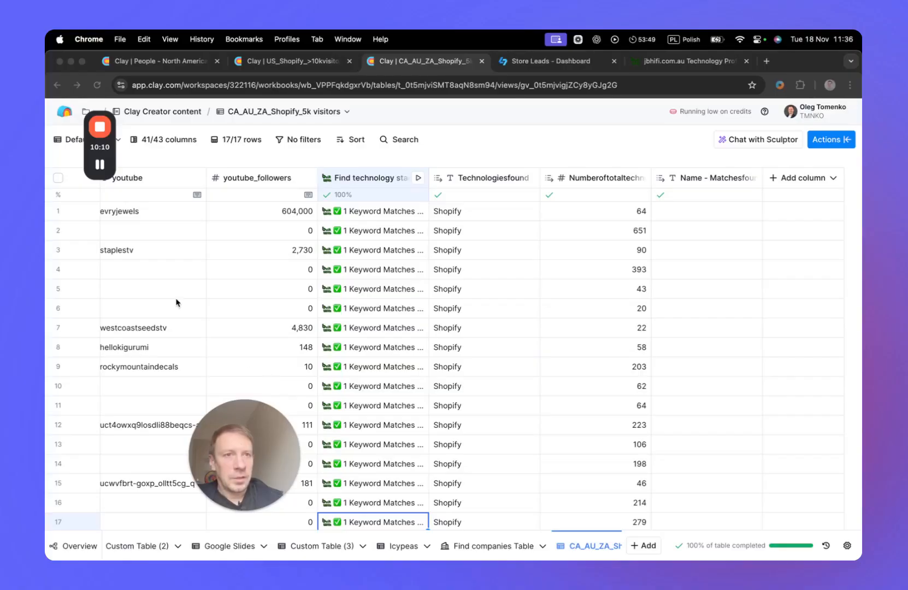
pyautogui.moveTo(101, 171)
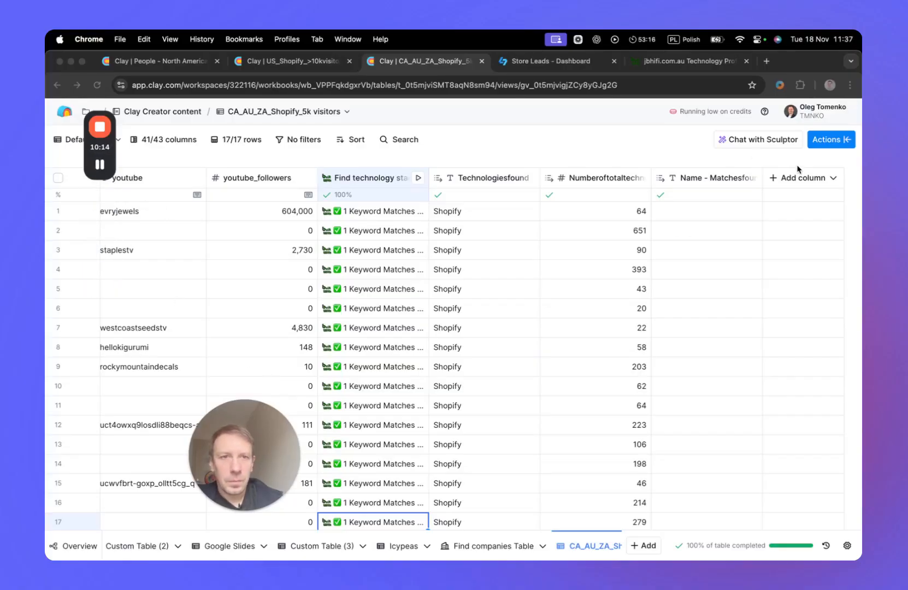
# Add a Use AI column prompting a headless-browser agent to check whether each website actively sells products online, returning True or False.
pyautogui.click(779, 180)
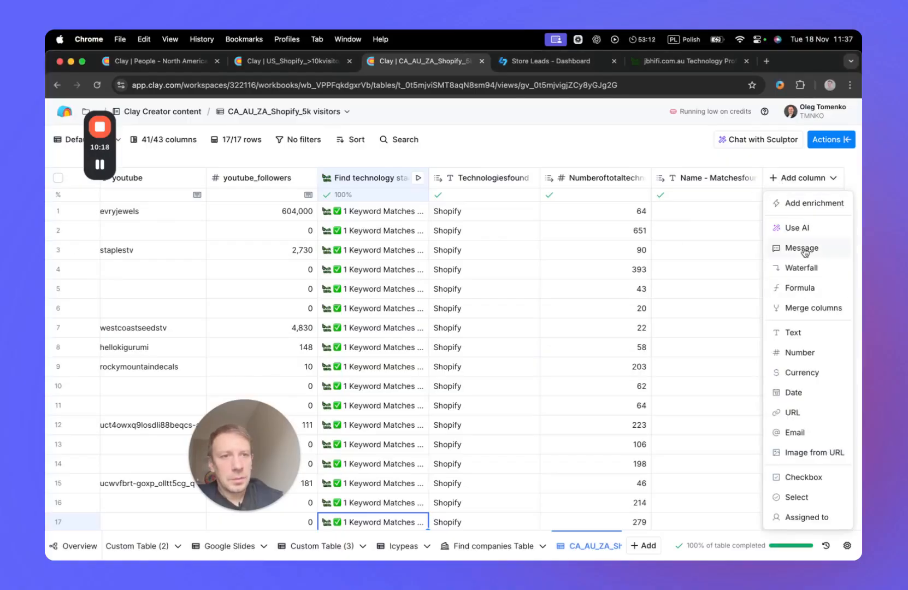
pyautogui.click(781, 228)
pyautogui.click(638, 282)
pyautogui.write("You are a headless-browser agent. Visit the website (Deleted column) and check if it actively sells products online and determine if it's an e-commerce store with products, prices, checkout, cart.  Return True or False.")
# Insert the Normalizedurl column reference after "Visit the website" in the AI prompt.
pyautogui.click(684, 284)
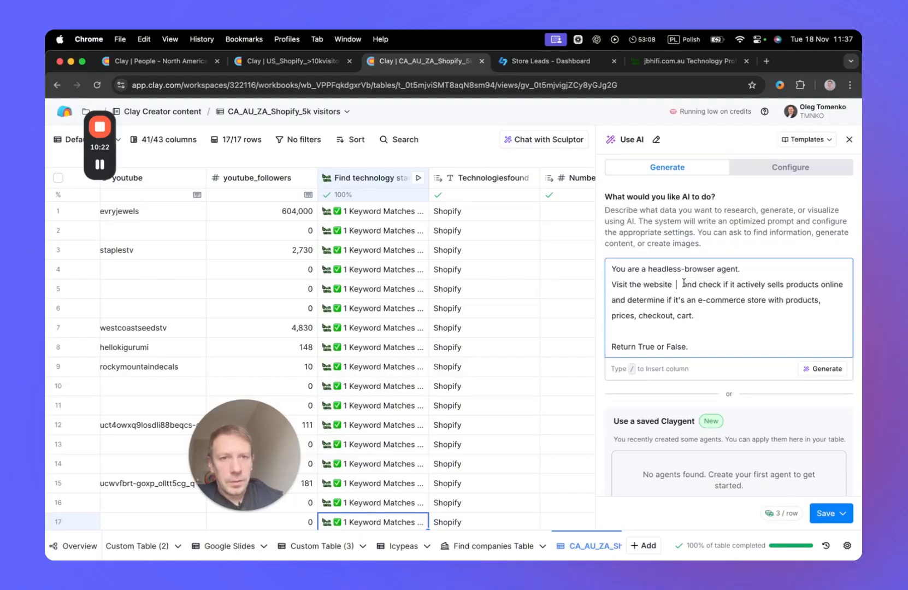
pyautogui.write('/')
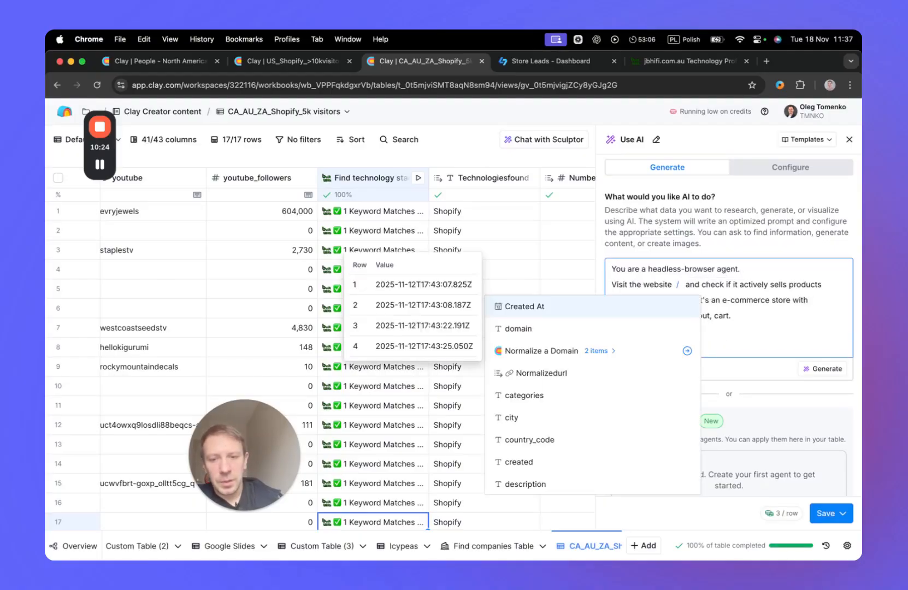
pyautogui.write('no')
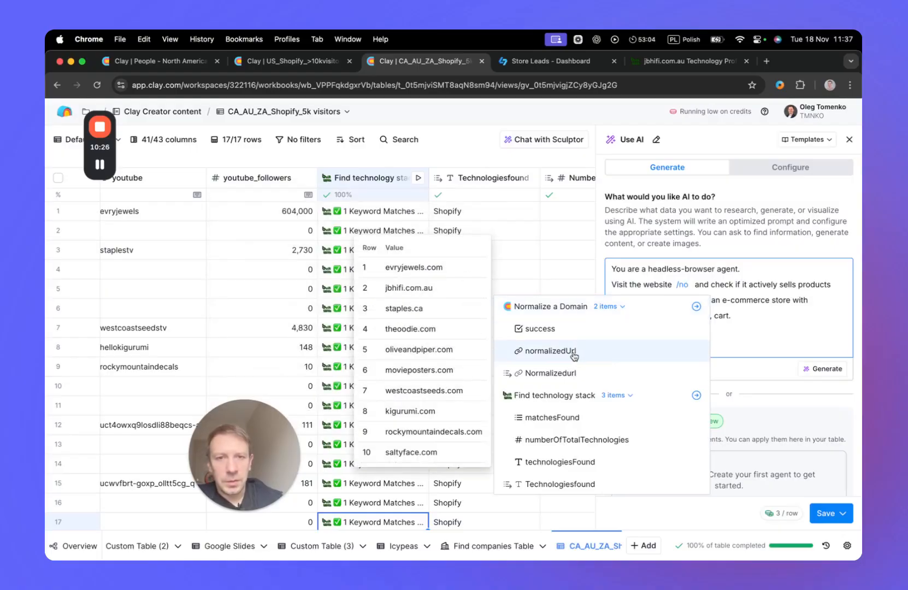
pyautogui.click(546, 373)
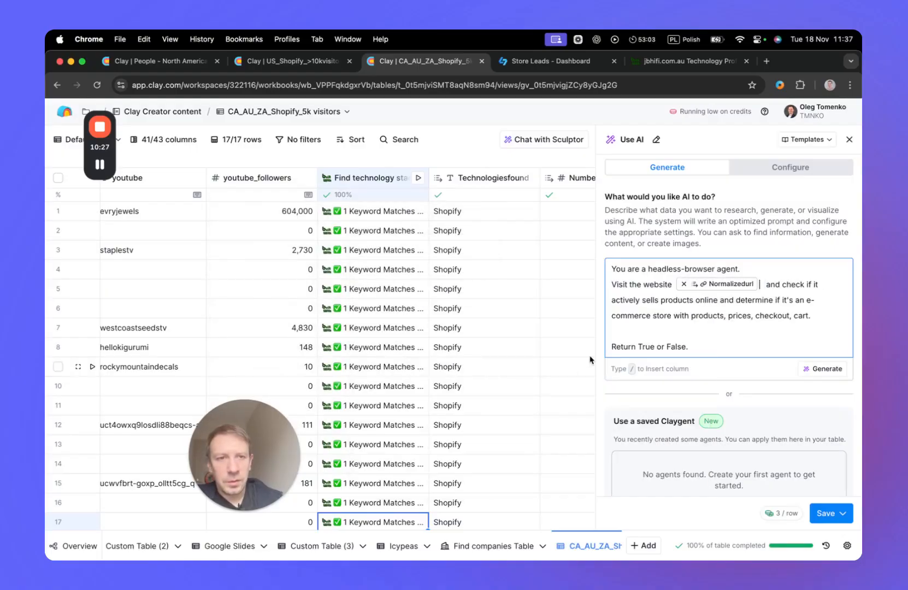
# Replace "products" with "goods" after "actively sells" in the prompt and generate the optimized prompt and settings.
pyautogui.doubleClick(671, 304)
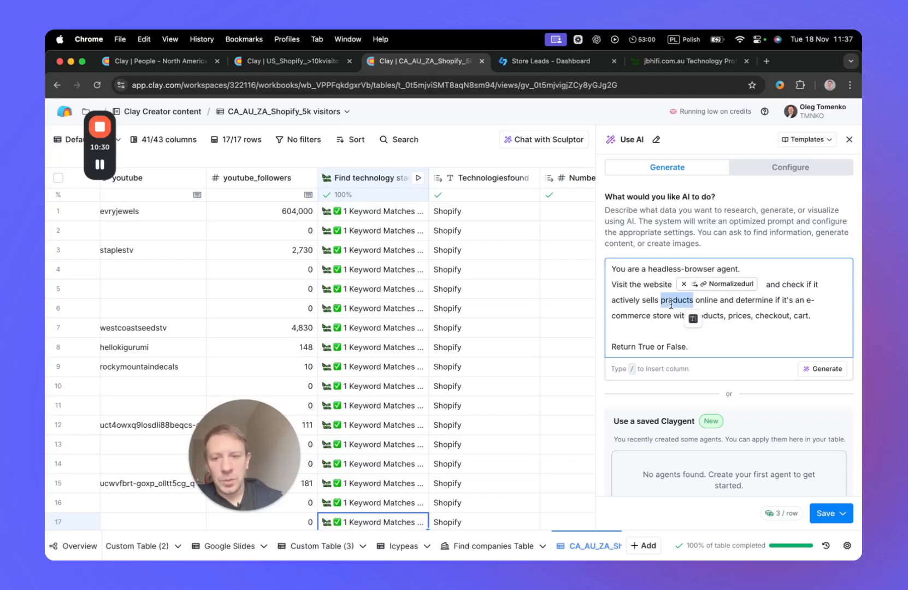
pyautogui.write('goods')
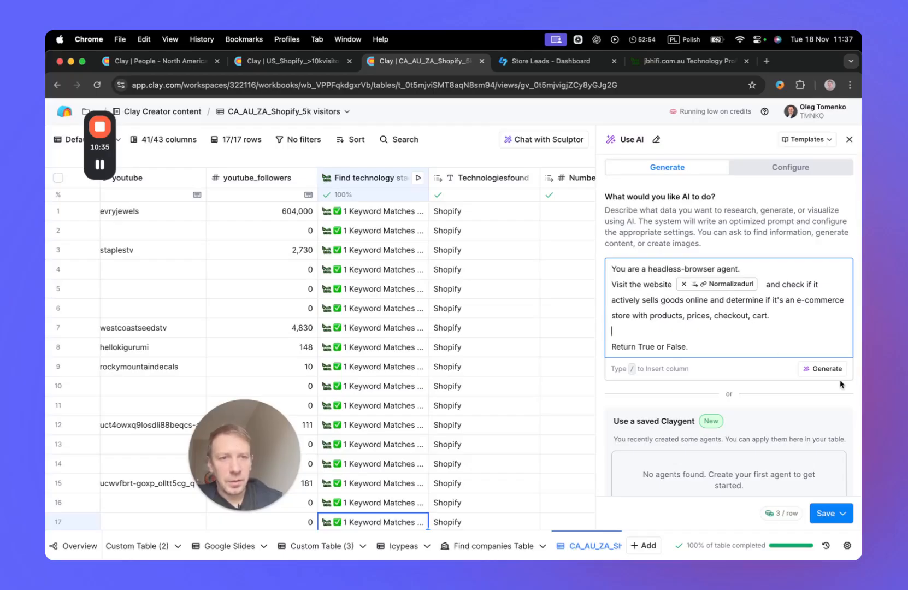
pyautogui.click(823, 375)
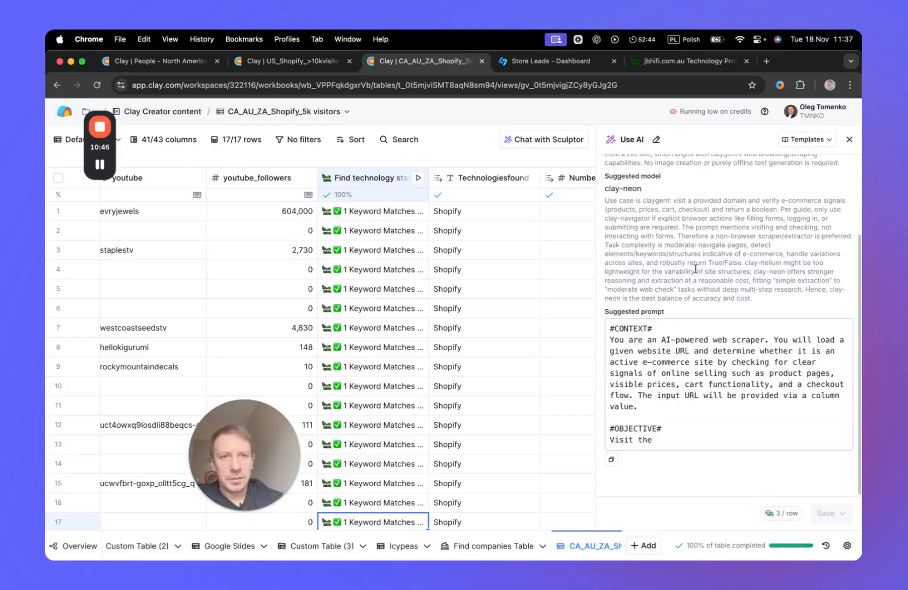
# Read through the suggested model and the generated prompt's context, objective, e-commerce detection criteria and evidence gathering instructions.
pyautogui.scroll(-1, 696, 384)
pyautogui.scroll(1, 696, 385)
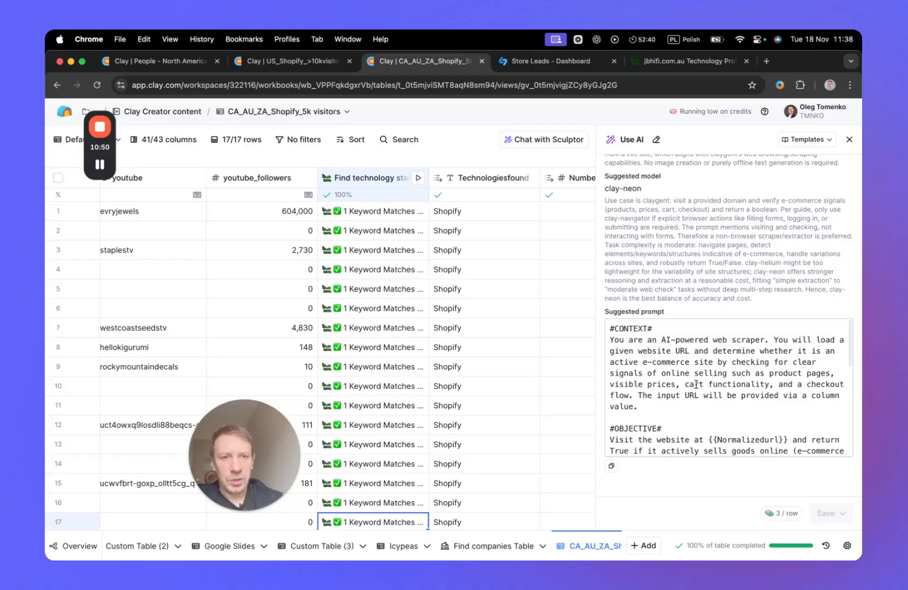
pyautogui.scroll(-4, 695, 384)
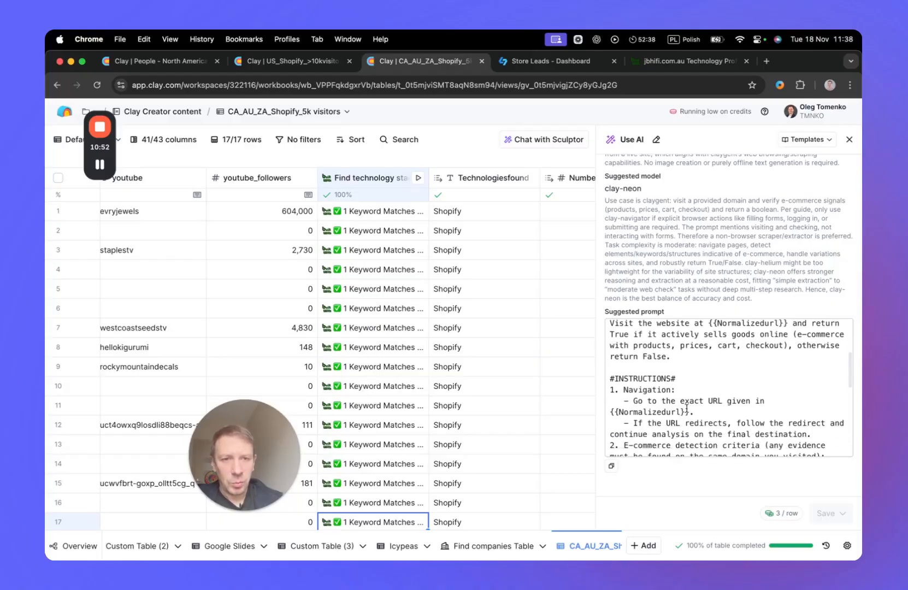
pyautogui.scroll(-3, 695, 402)
pyautogui.scroll(2, 701, 397)
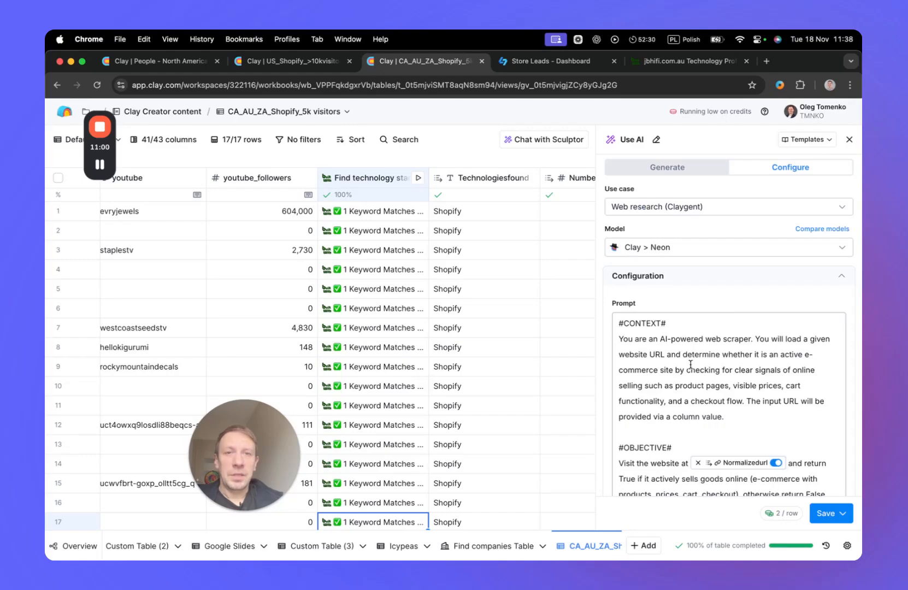
pyautogui.scroll(-8, 707, 369)
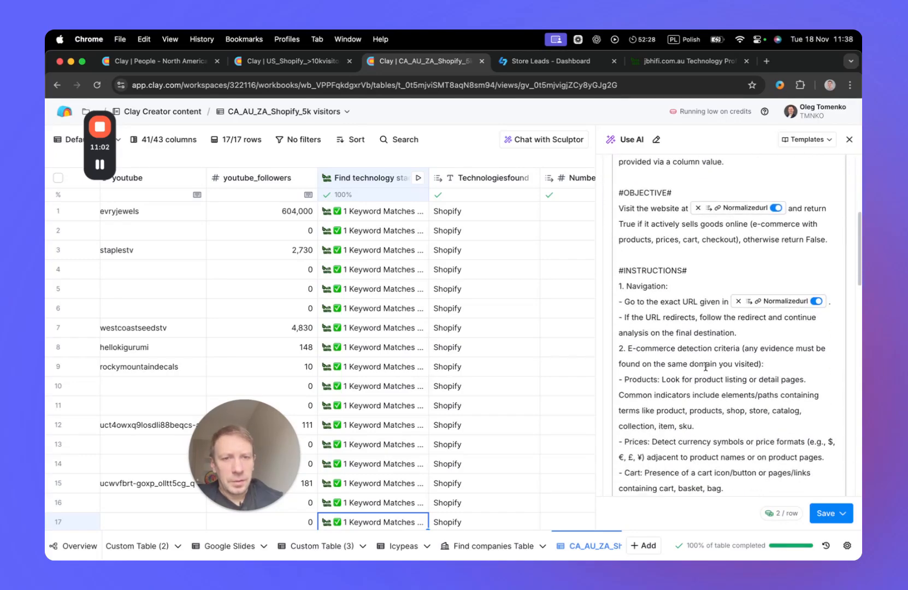
pyautogui.scroll(-5, 705, 367)
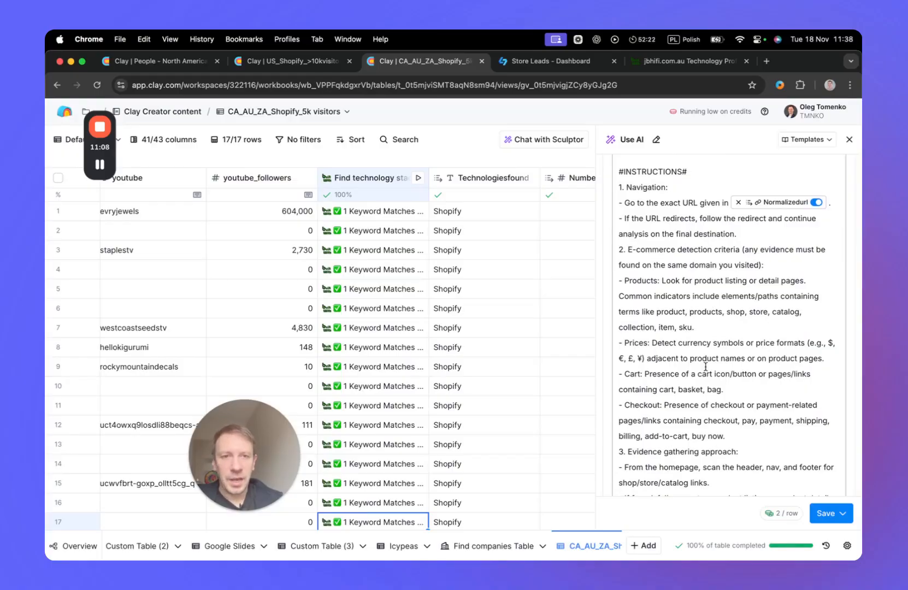
pyautogui.scroll(2, 705, 367)
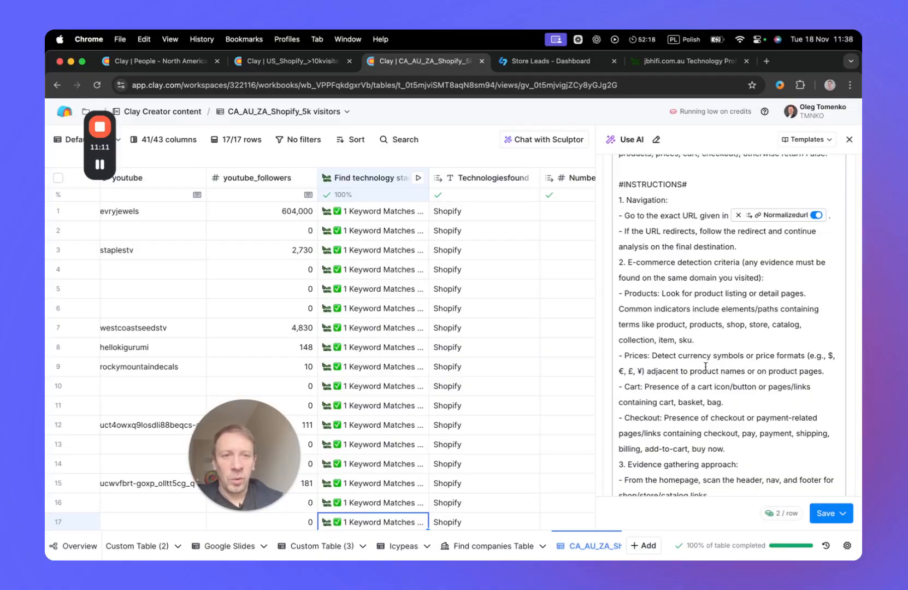
pyautogui.scroll(-3, 705, 366)
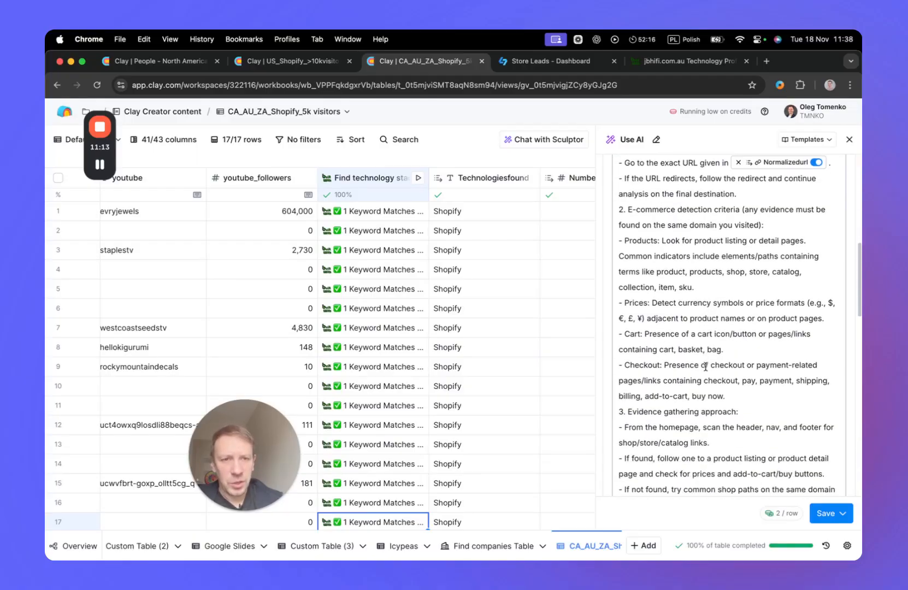
pyautogui.scroll(2, 706, 366)
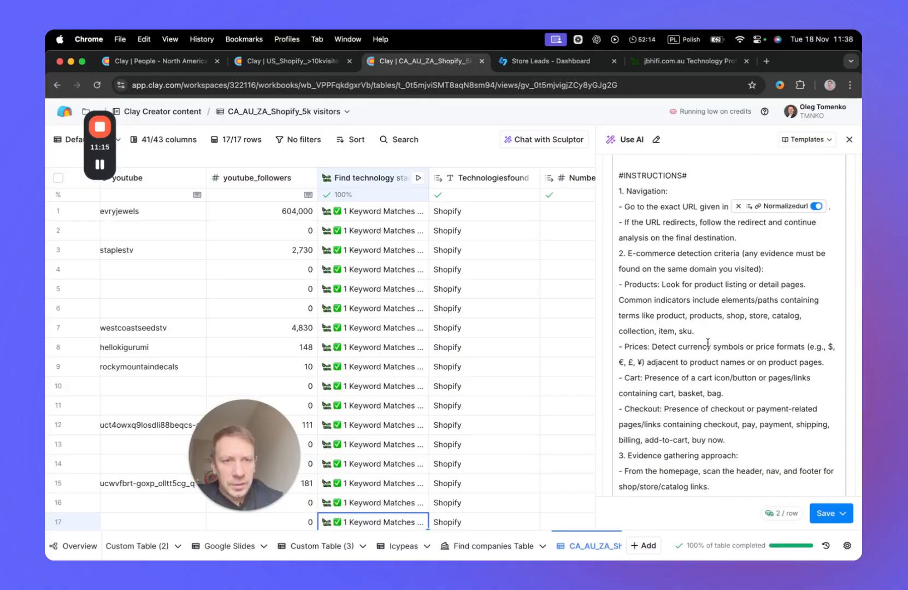
pyautogui.scroll(-1, 716, 346)
pyautogui.scroll(4, 716, 347)
pyautogui.scroll(-6, 716, 346)
pyautogui.scroll(-1, 716, 347)
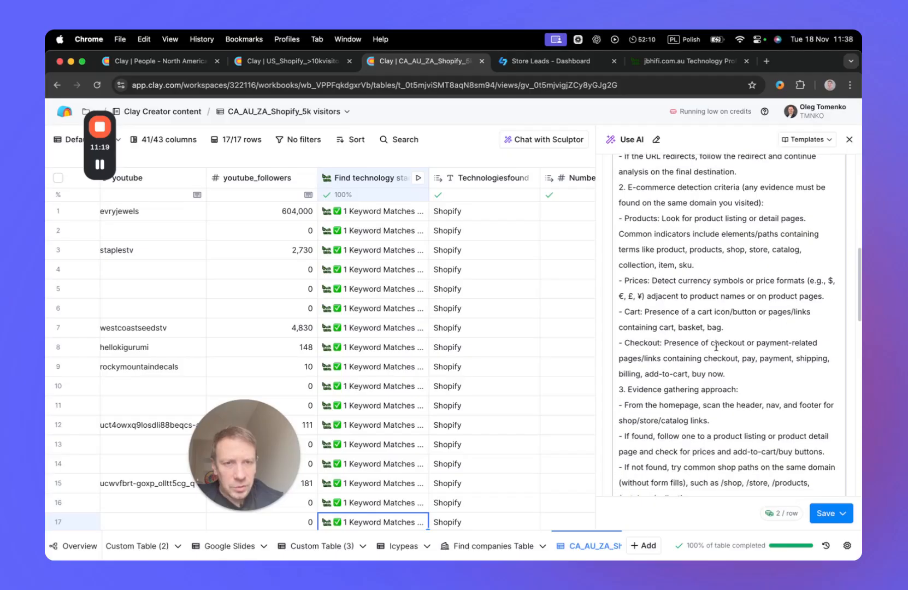
pyautogui.scroll(-3, 716, 346)
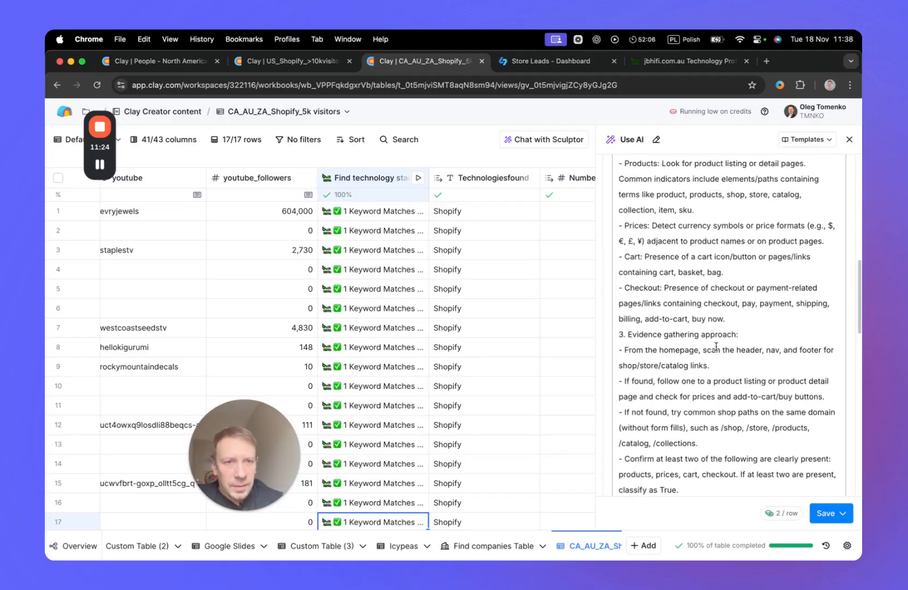
# Delete the Prices criterion from the e-commerce detection criteria in the generated prompt.
pyautogui.scroll(3, 749, 321)
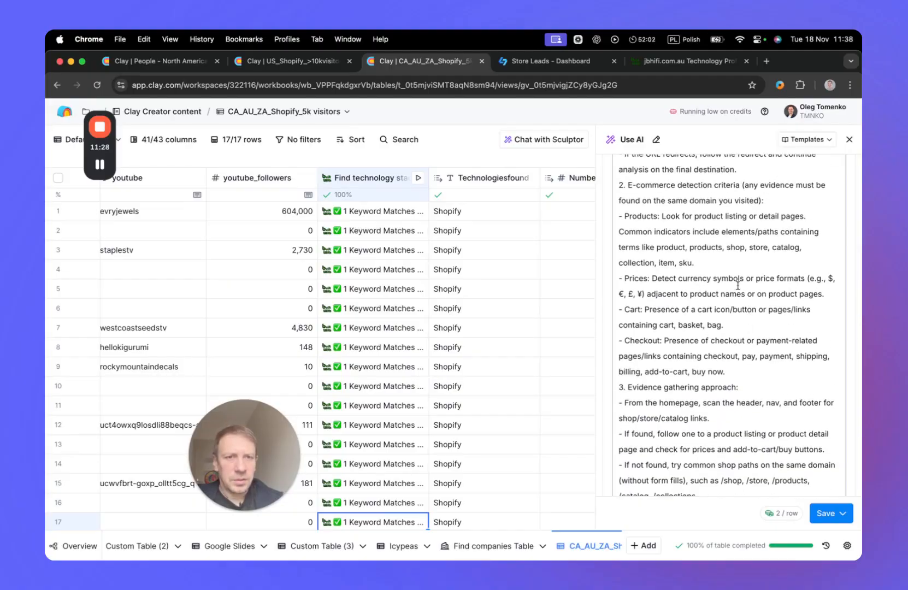
pyautogui.scroll(1, 684, 286)
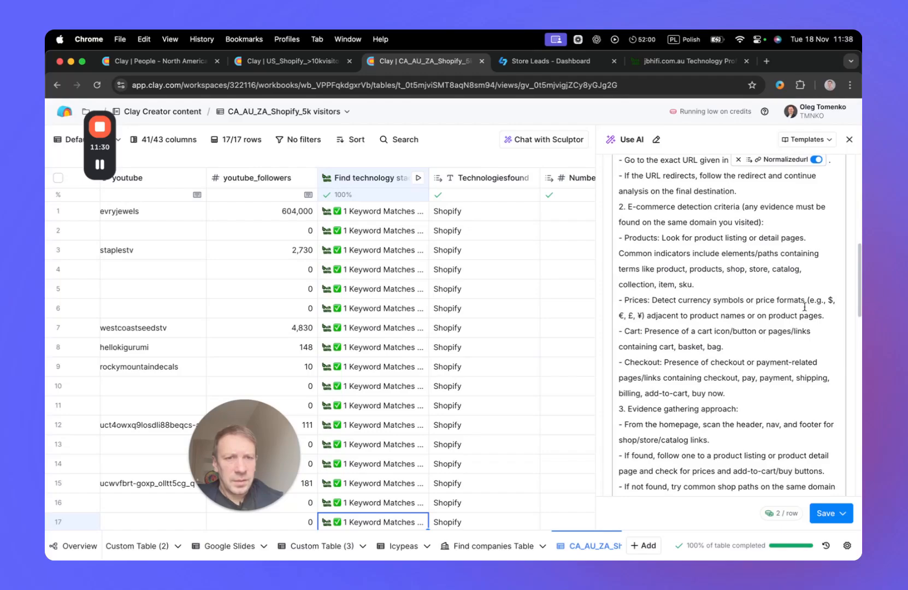
pyautogui.moveTo(826, 316); pyautogui.dragTo(619, 299)
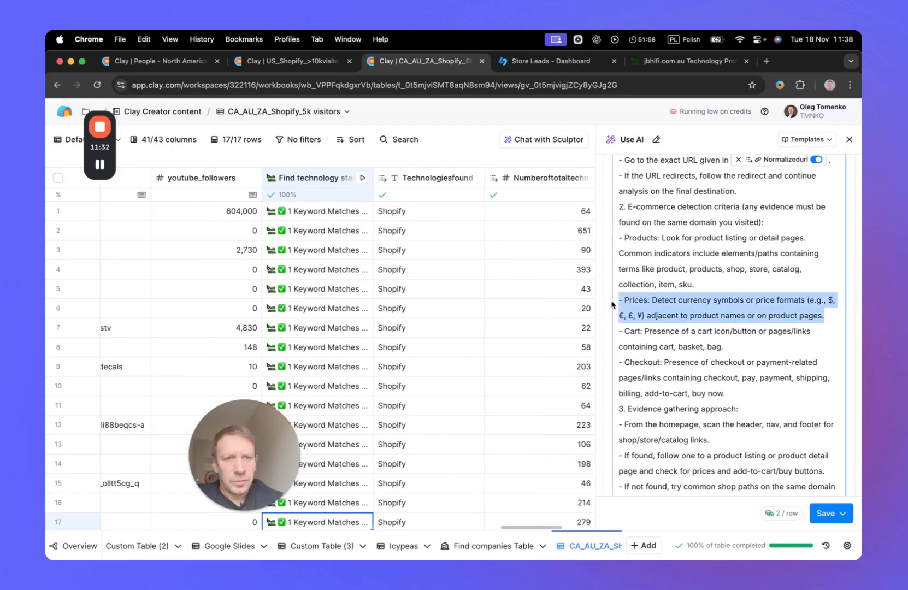
pyautogui.press('BackSpace')
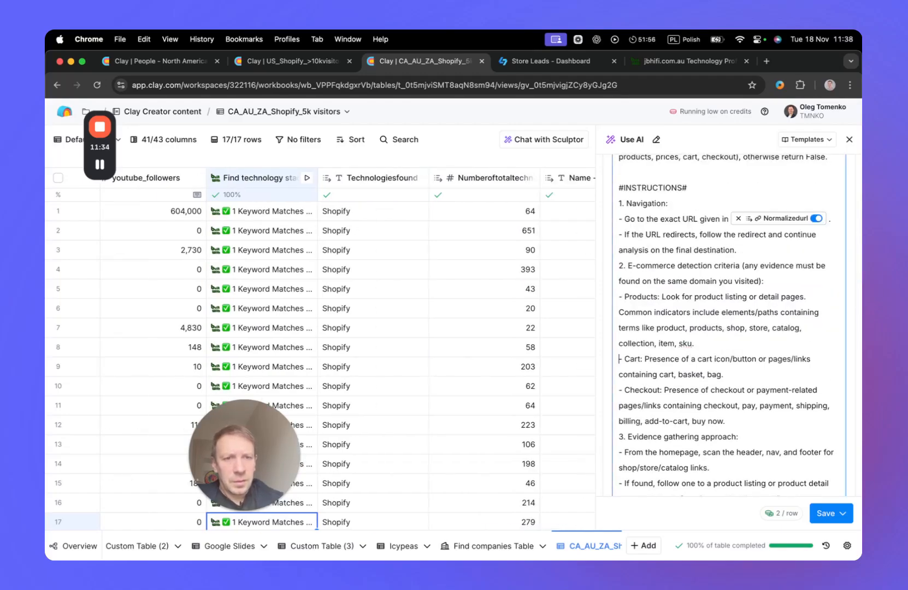
# Check the prompt's remaining exclusions, output formatting and examples, plus the defined outputs and run settings.
pyautogui.scroll(-4, 673, 330)
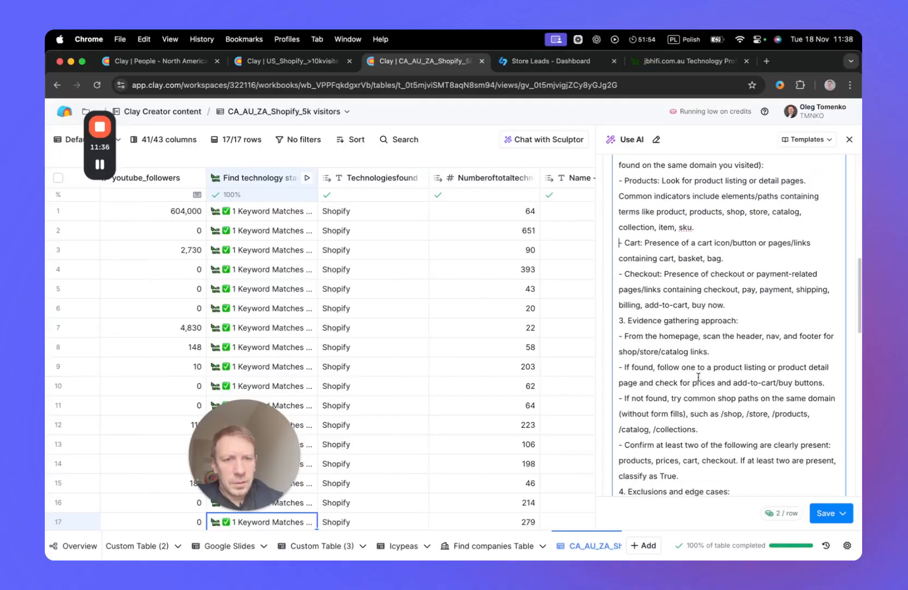
pyautogui.scroll(-6, 698, 377)
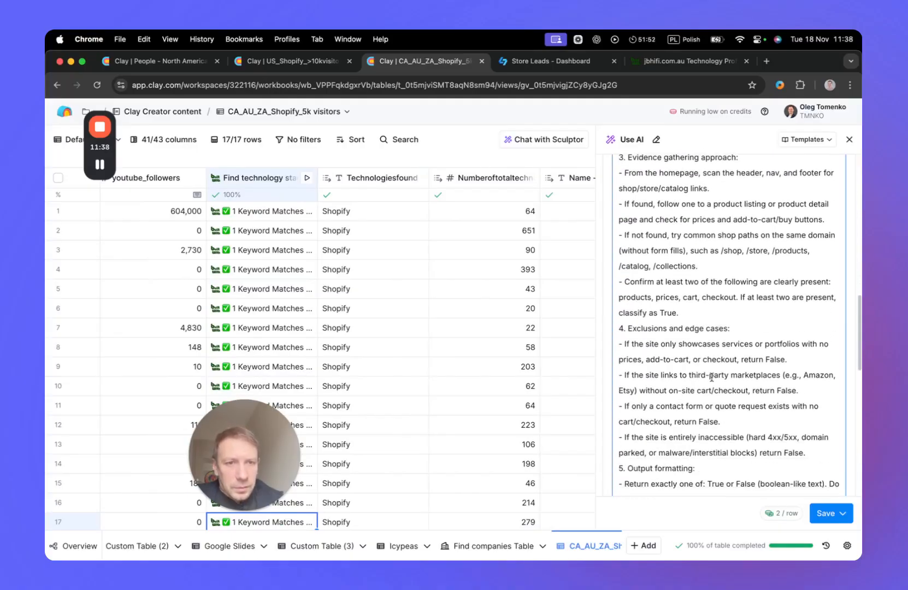
pyautogui.scroll(-5, 721, 386)
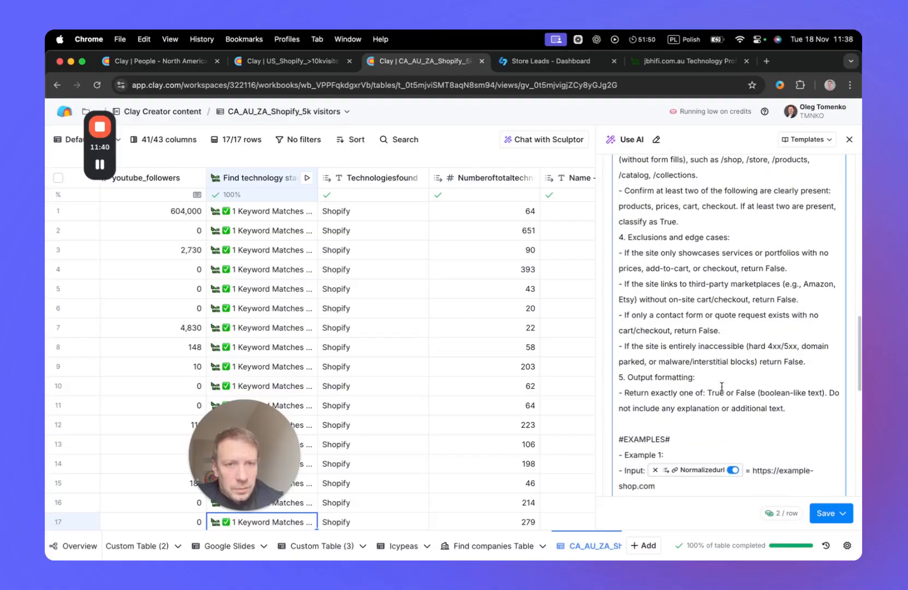
pyautogui.scroll(-7, 743, 377)
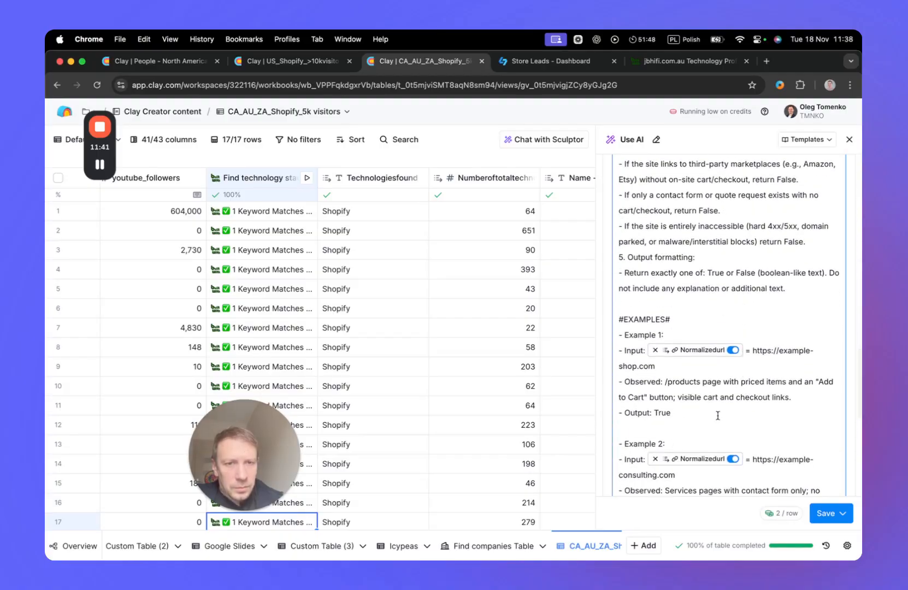
pyautogui.scroll(-8, 713, 401)
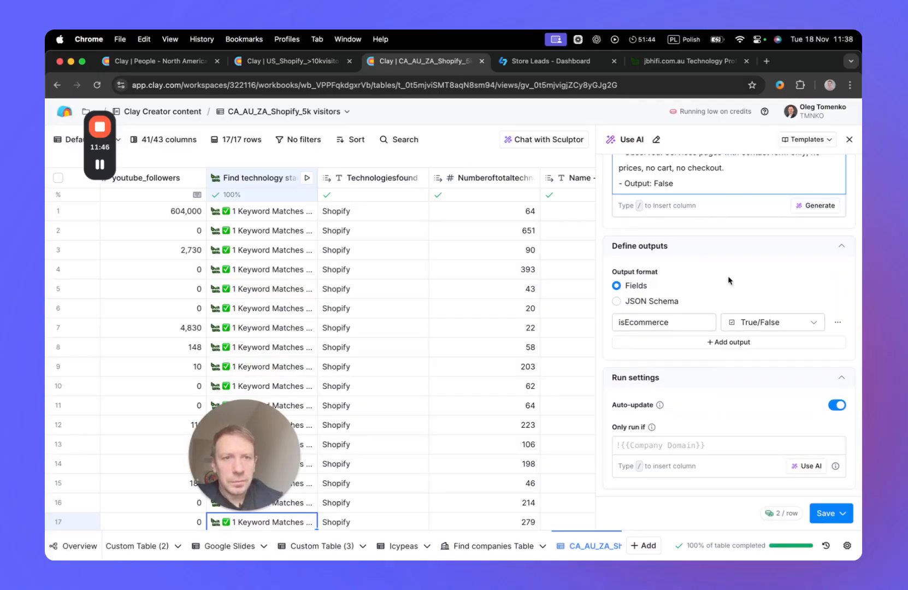
pyautogui.scroll(15, 728, 280)
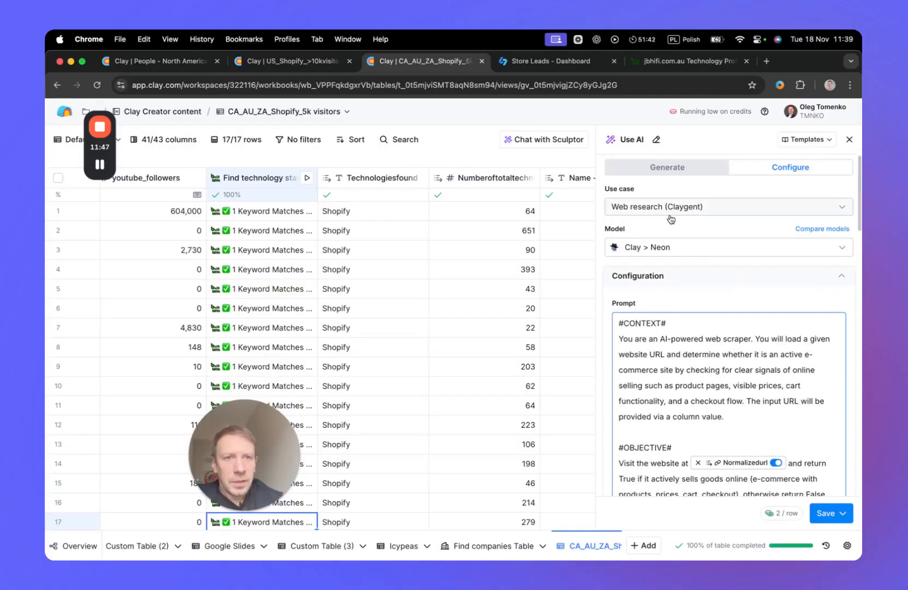
# Switch the AI column's model to OpenAI GPT 4o Mini and save the column without running it.
pyautogui.click(686, 247)
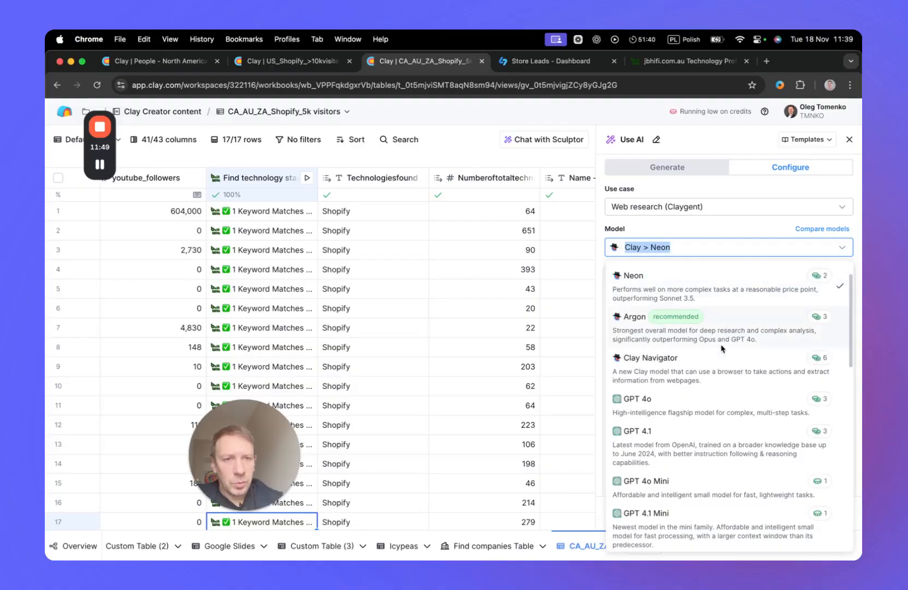
pyautogui.scroll(-1, 719, 383)
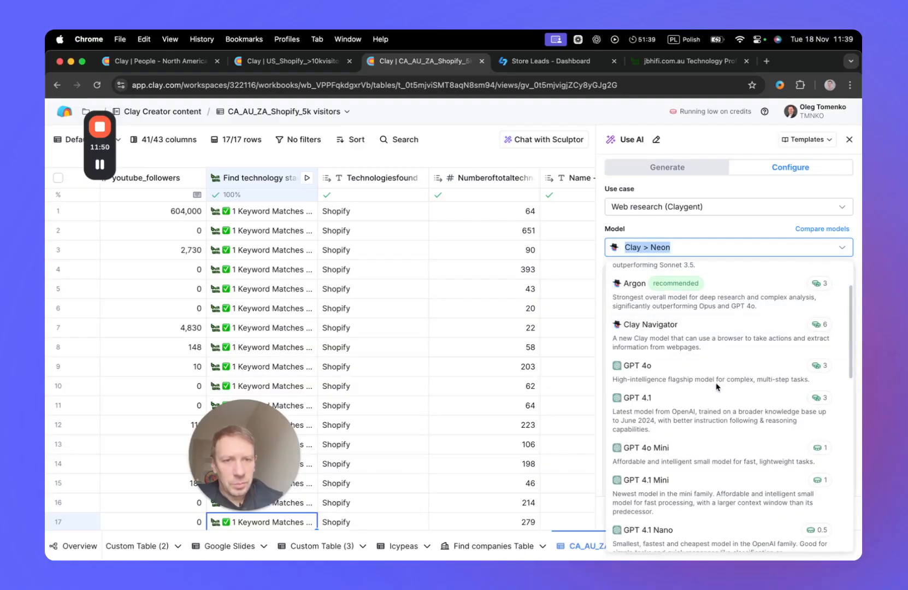
pyautogui.click(704, 452)
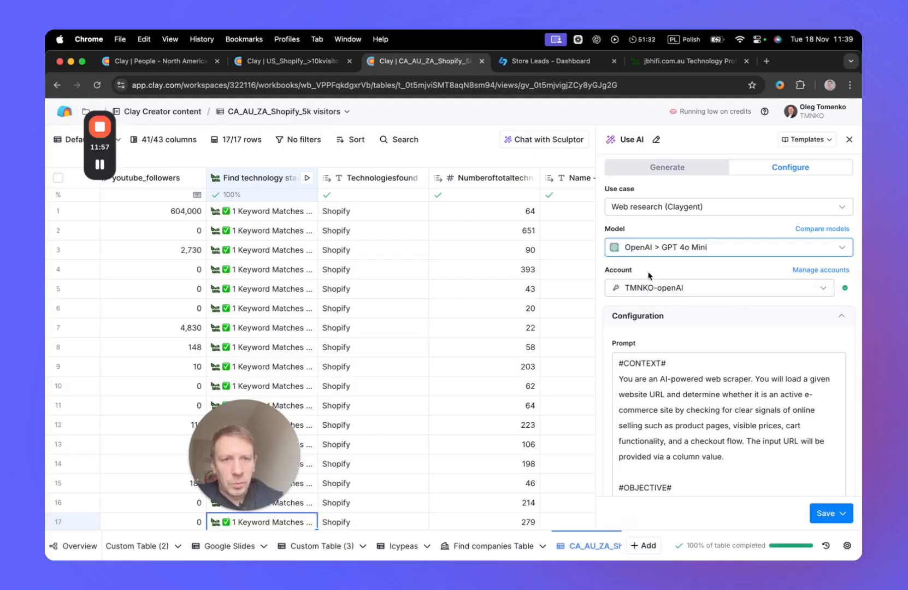
pyautogui.scroll(-5, 696, 429)
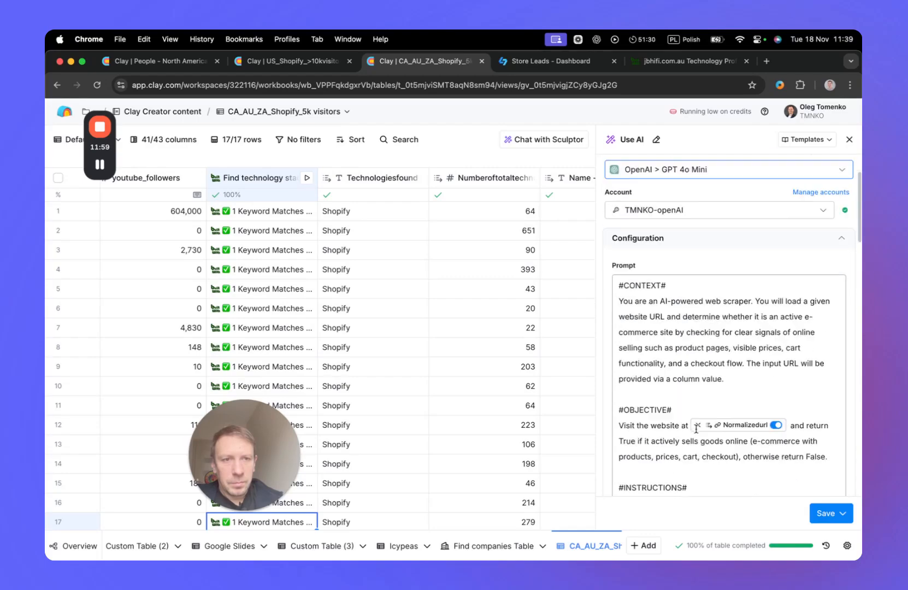
pyautogui.scroll(-10, 696, 429)
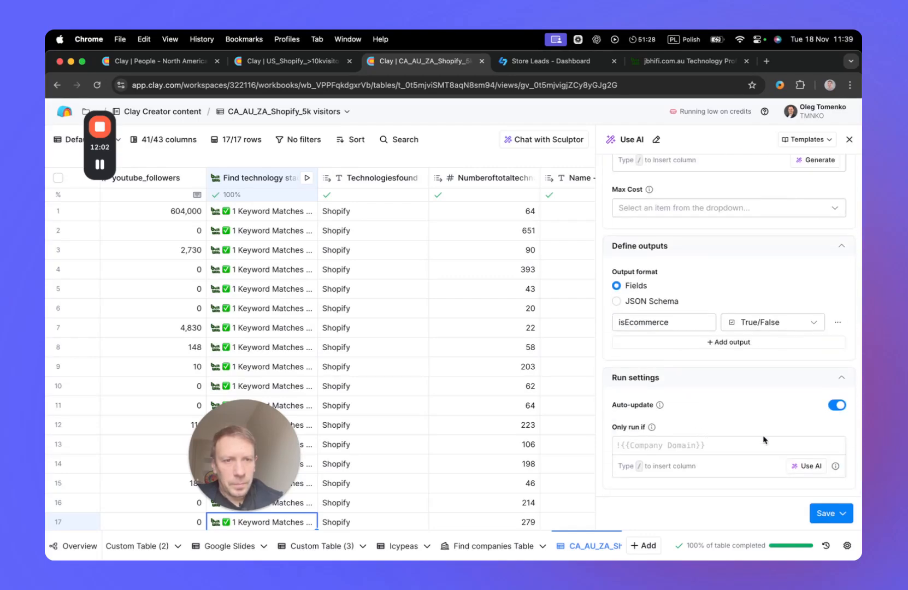
pyautogui.click(833, 516)
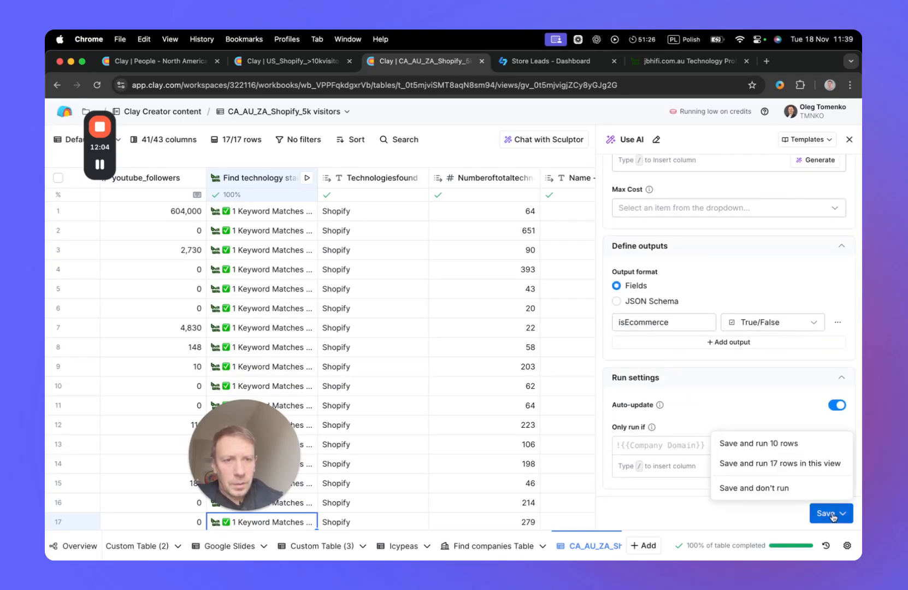
pyautogui.click(782, 489)
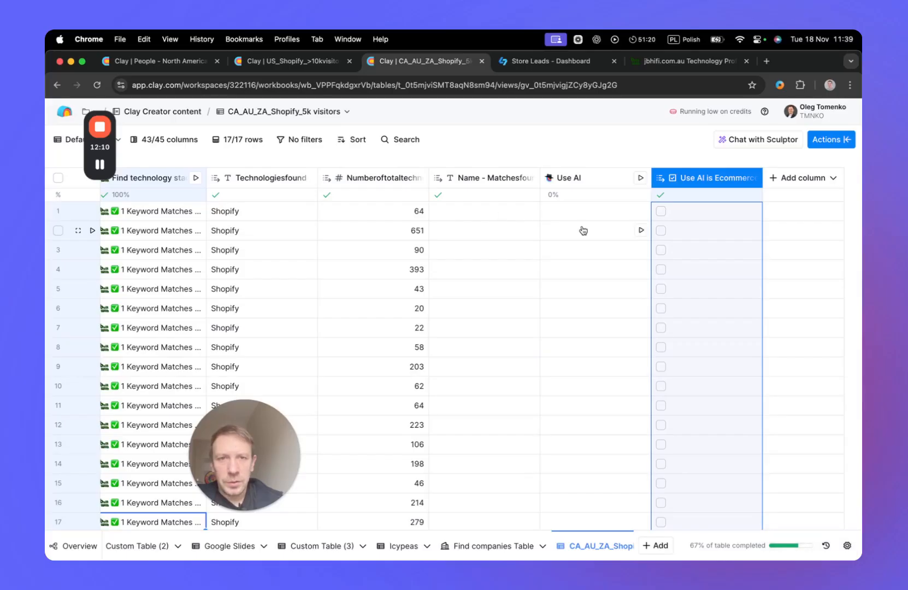
# Run the E-commerce Active check on the first three rows only, as a test.
pyautogui.click(640, 212)
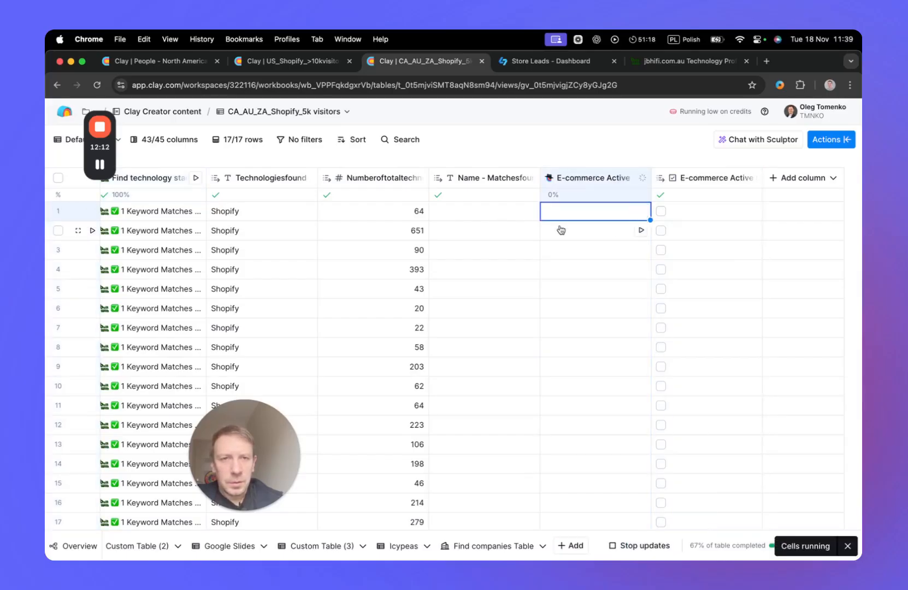
pyautogui.click(640, 231)
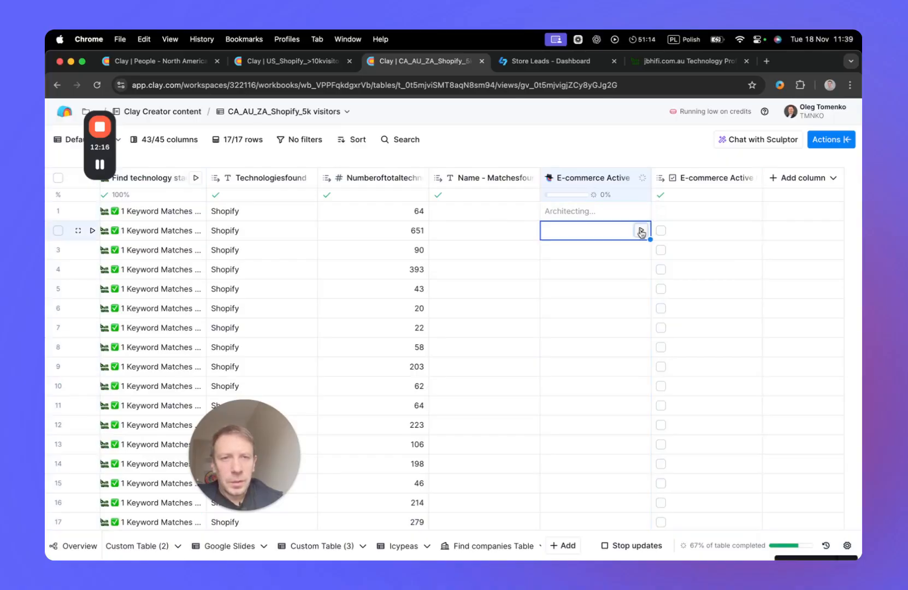
pyautogui.click(640, 250)
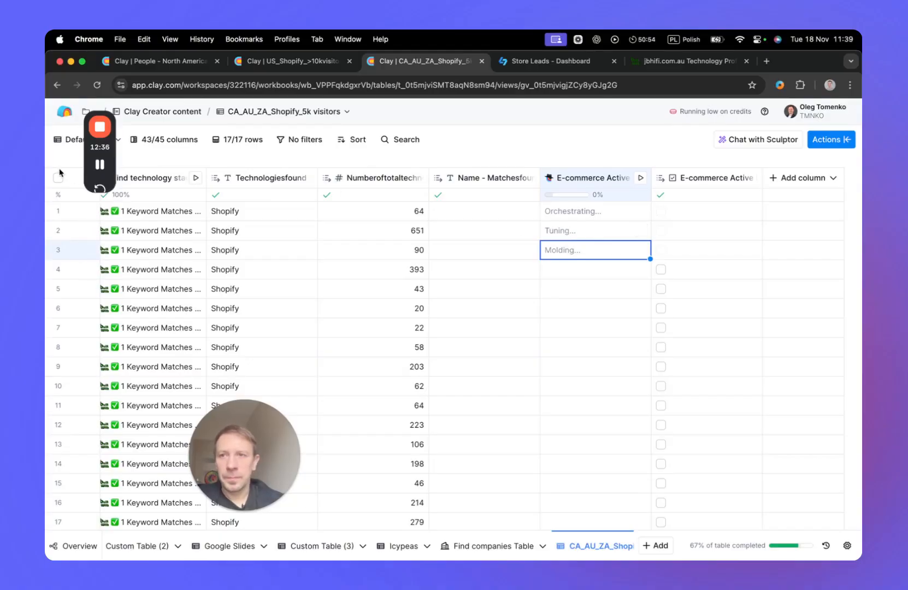
pyautogui.click(99, 164)
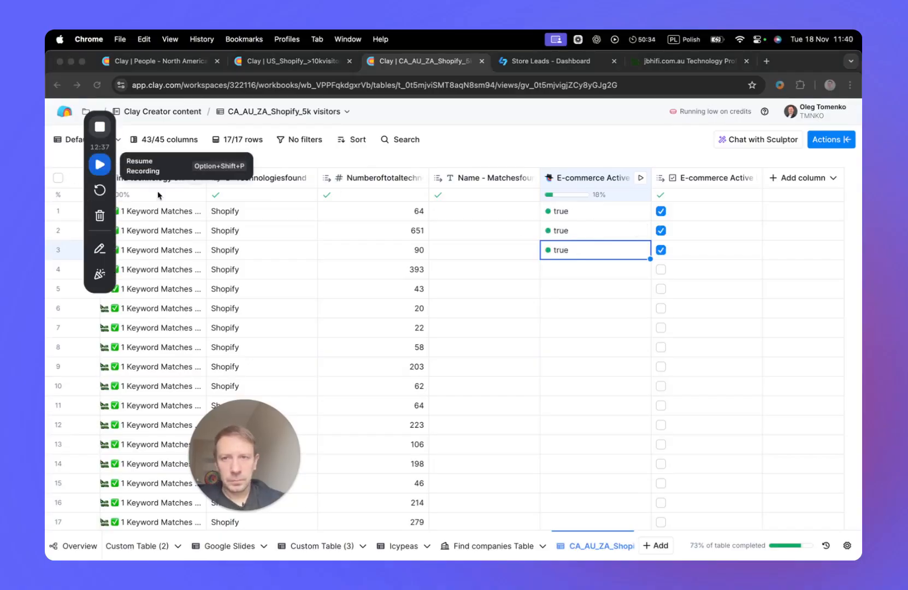
pyautogui.click(98, 163)
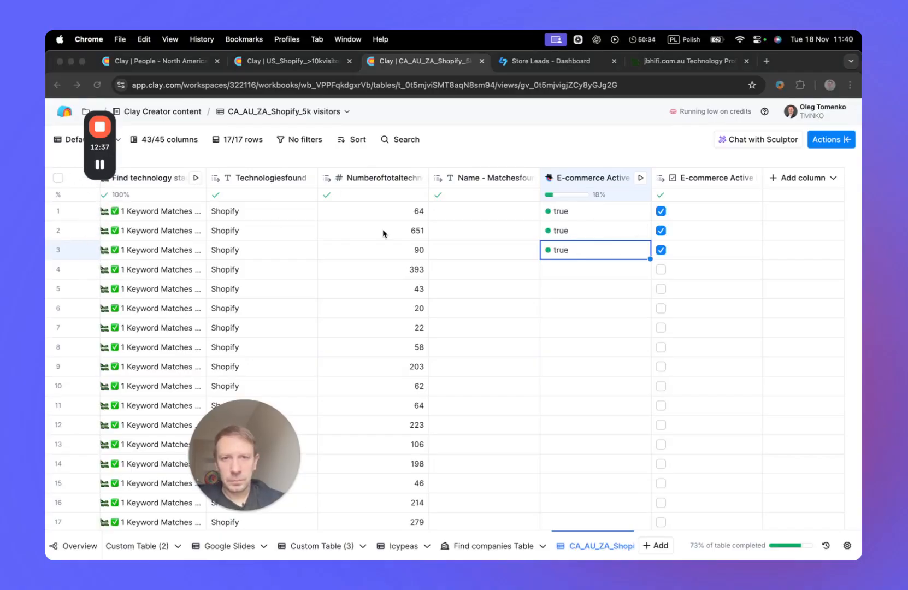
# Inspect the reasoning, confidence and cost details of row 2's E-commerce Active result, and close the details.
pyautogui.click(584, 243)
pyautogui.click(573, 233)
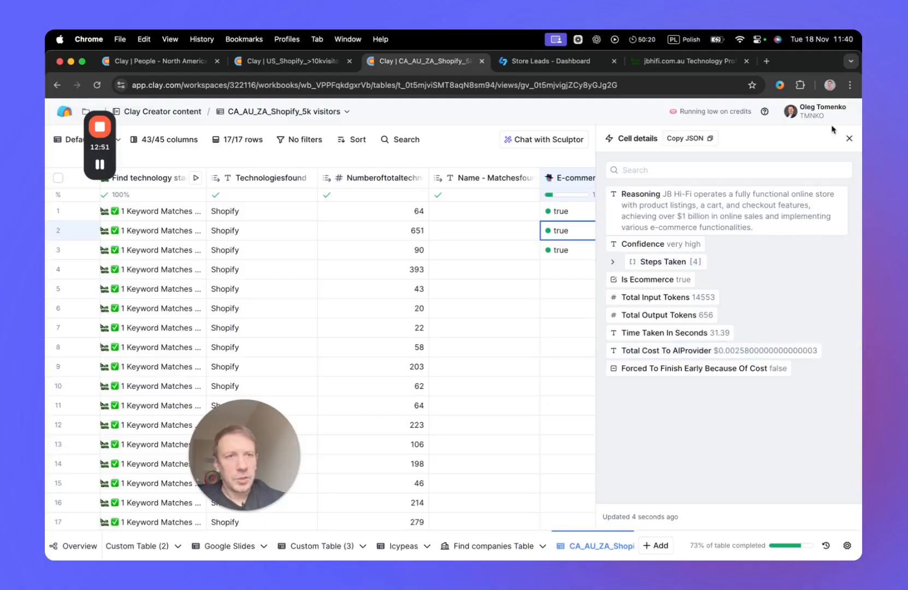
pyautogui.click(849, 138)
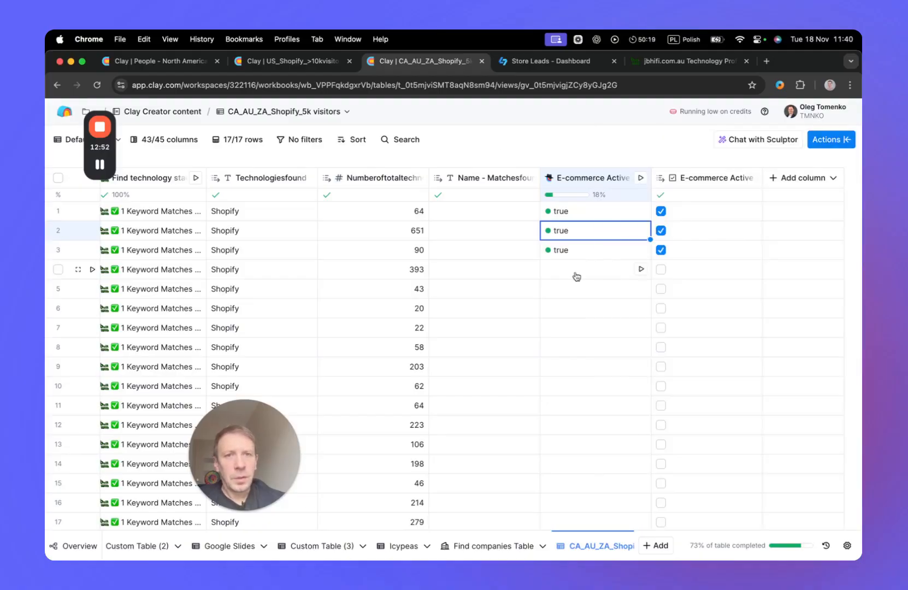
# Run the E-commerce Active column on all 14 rows that haven't run or have errors.
pyautogui.click(594, 179)
pyautogui.moveTo(592, 368)
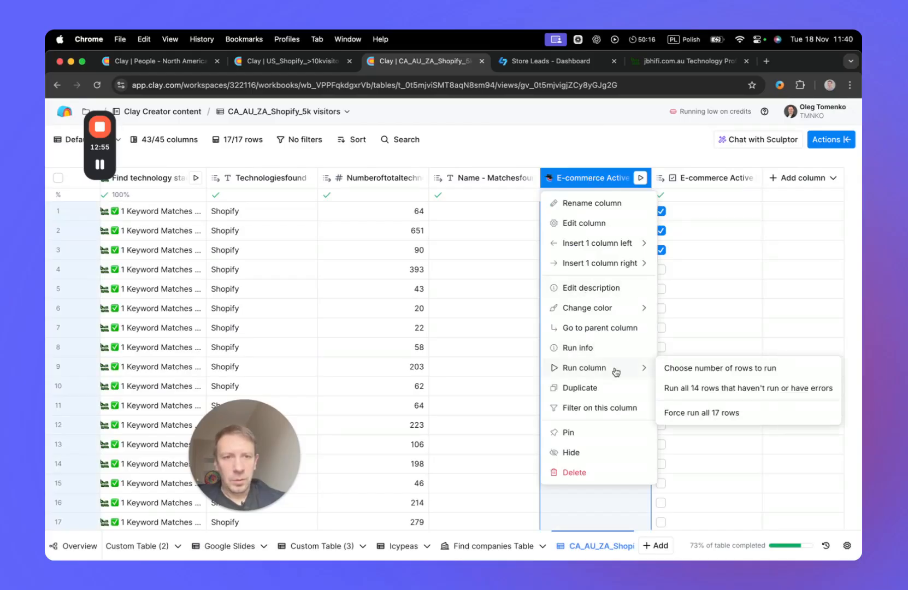
pyautogui.click(666, 387)
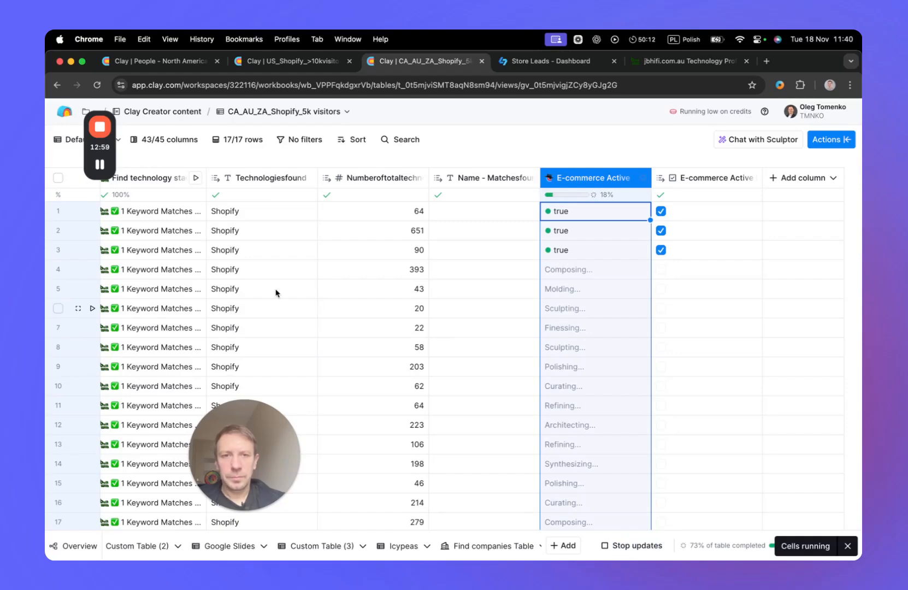
pyautogui.moveTo(102, 168)
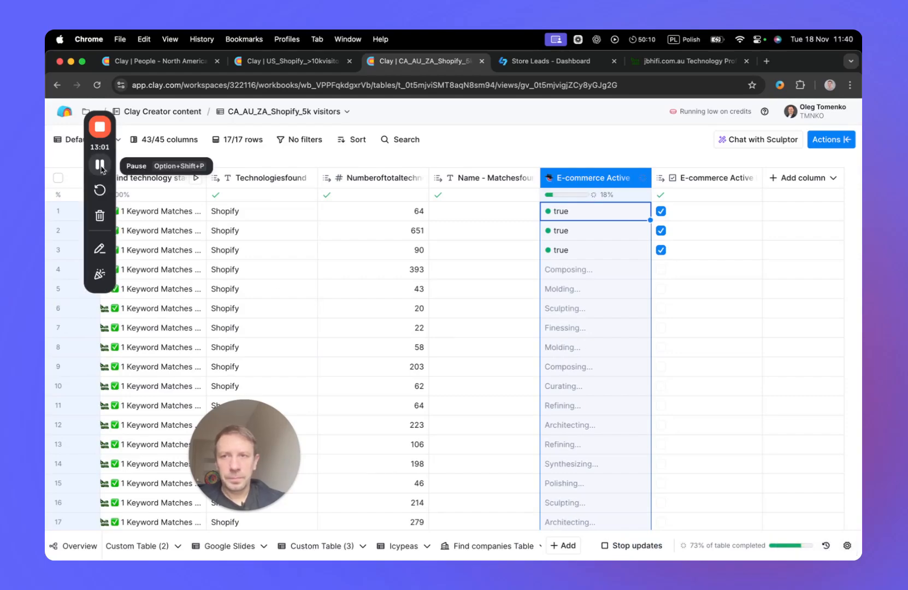
pyautogui.click(101, 166)
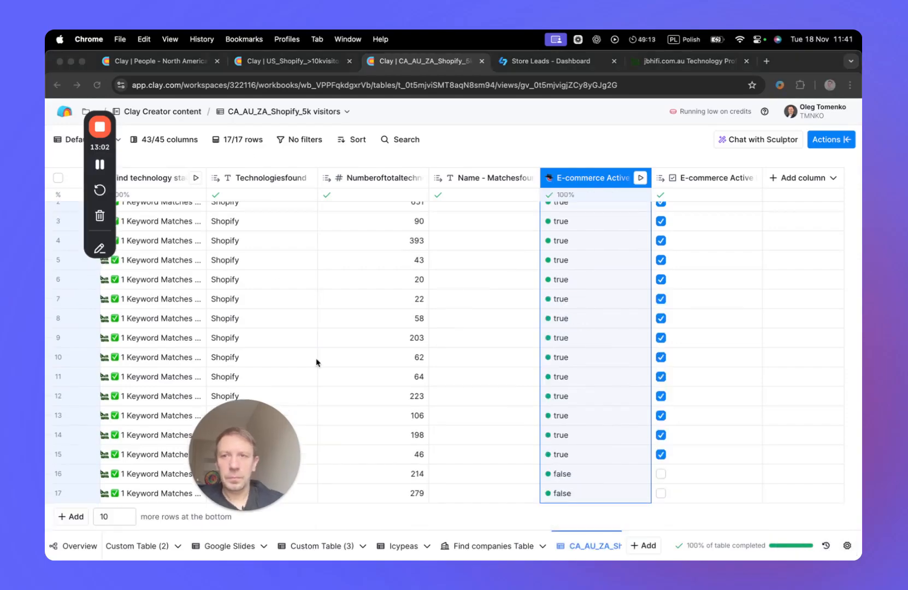
# Review the true and false results in the E-commerce Active column across all rows.
pyautogui.scroll(1, 554, 358)
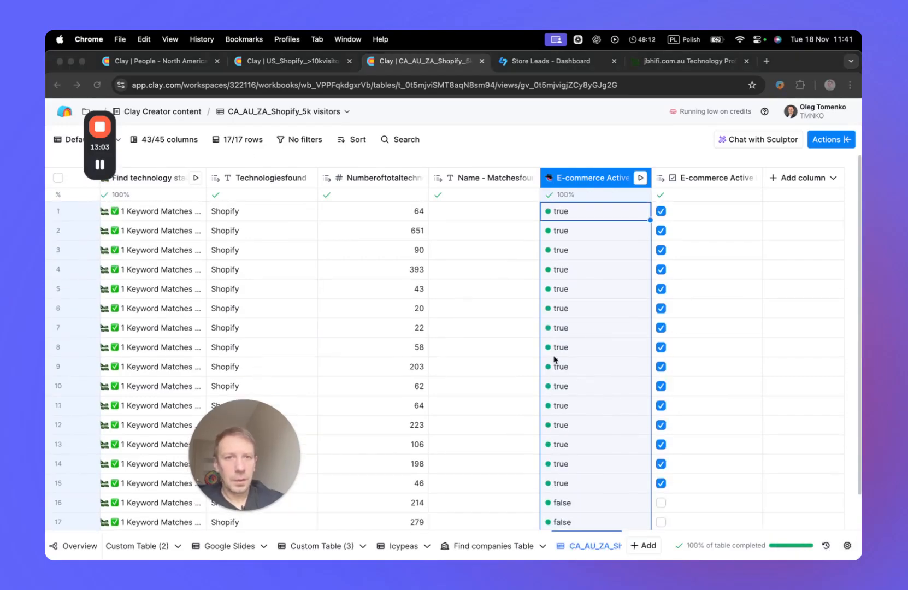
pyautogui.scroll(-1, 553, 358)
pyautogui.scroll(1, 554, 359)
pyautogui.click(607, 136)
pyautogui.scroll(-1, 600, 340)
pyautogui.scroll(1, 600, 341)
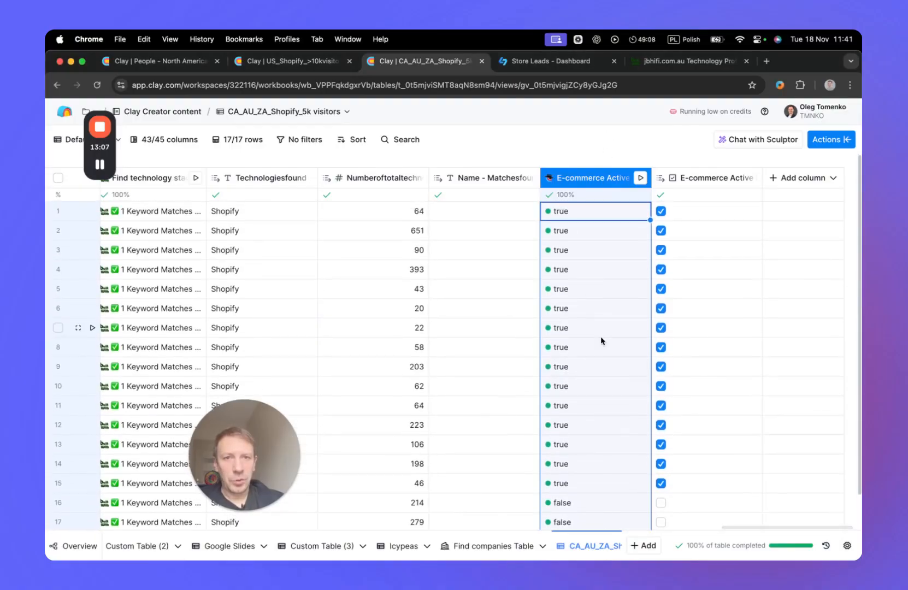
pyautogui.scroll(-1, 597, 317)
pyautogui.scroll(1, 597, 318)
pyautogui.scroll(-1, 596, 317)
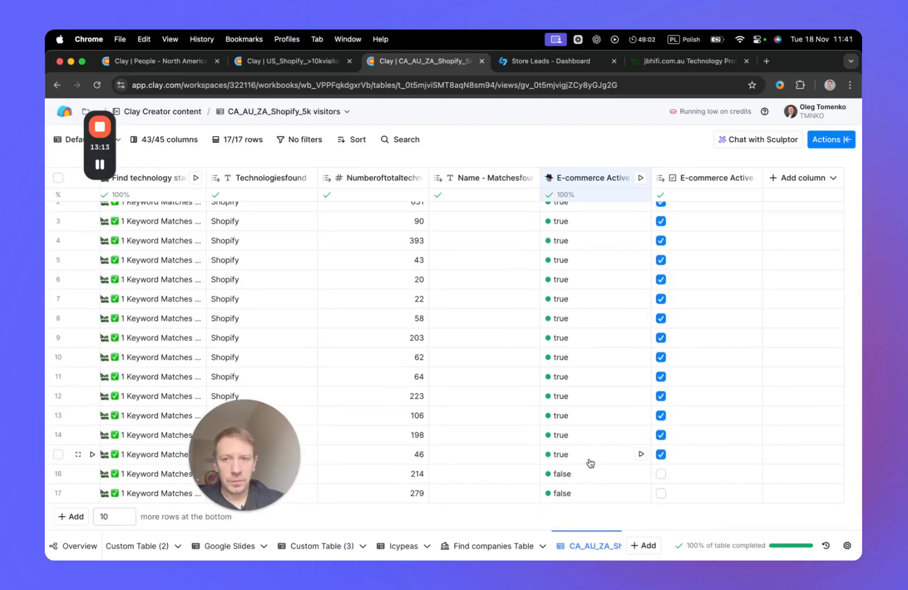
# Copy row 9's domain, rockymountaindecals.com, open it in a new browser tab to check that it sells online, and close it.
pyautogui.hscroll(-15, 586, 462)
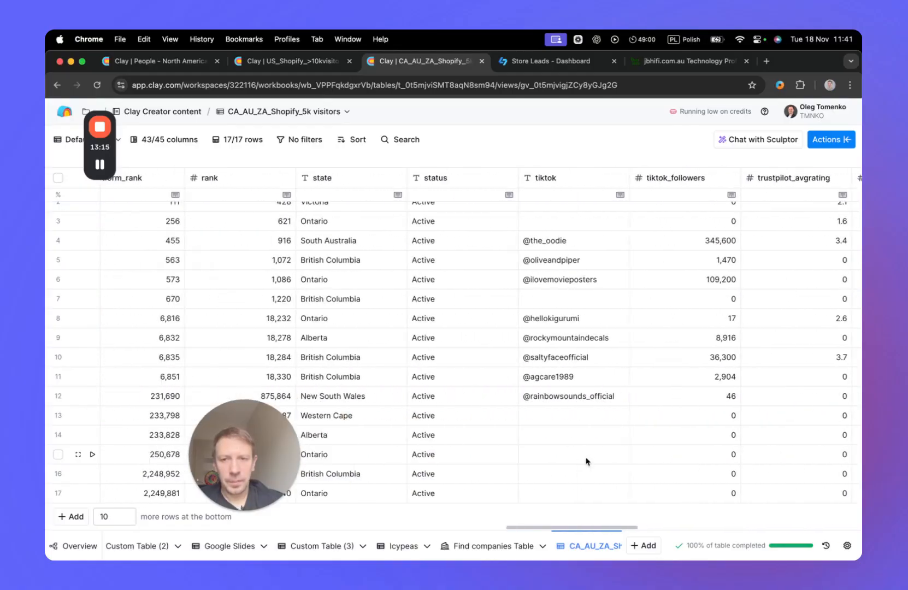
pyautogui.hscroll(-15, 586, 462)
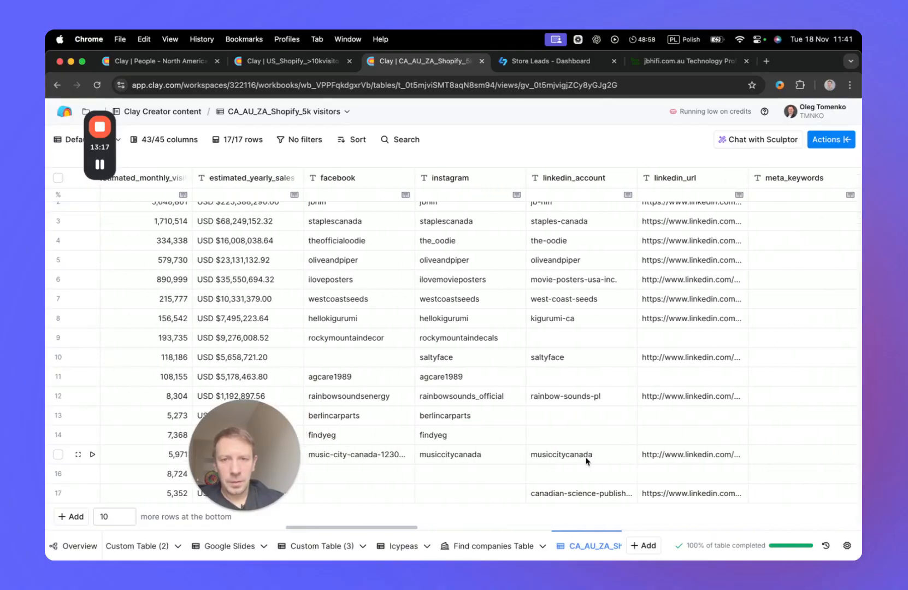
pyautogui.hscroll(-15, 586, 462)
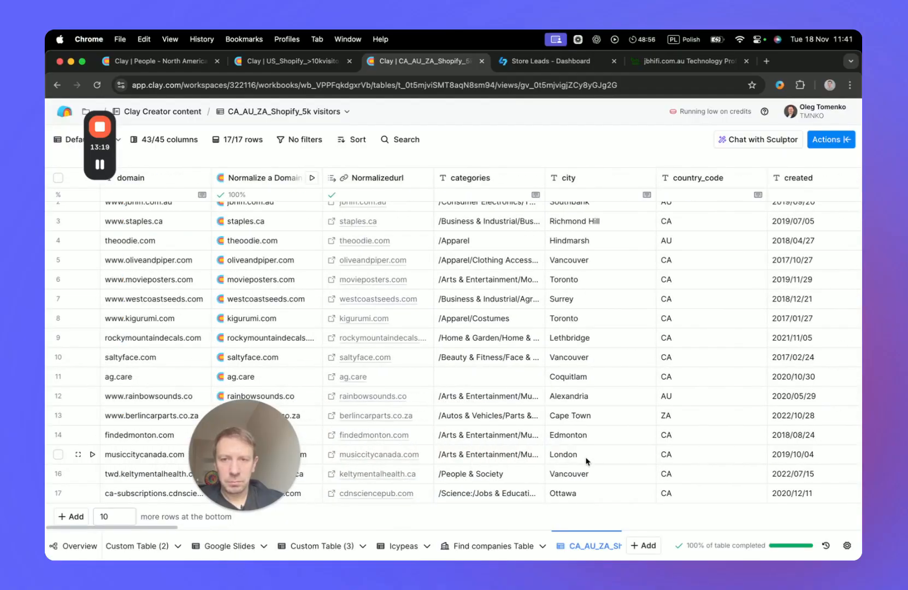
pyautogui.click(184, 339)
pyautogui.doubleClick(185, 339)
pyautogui.press('super+c')
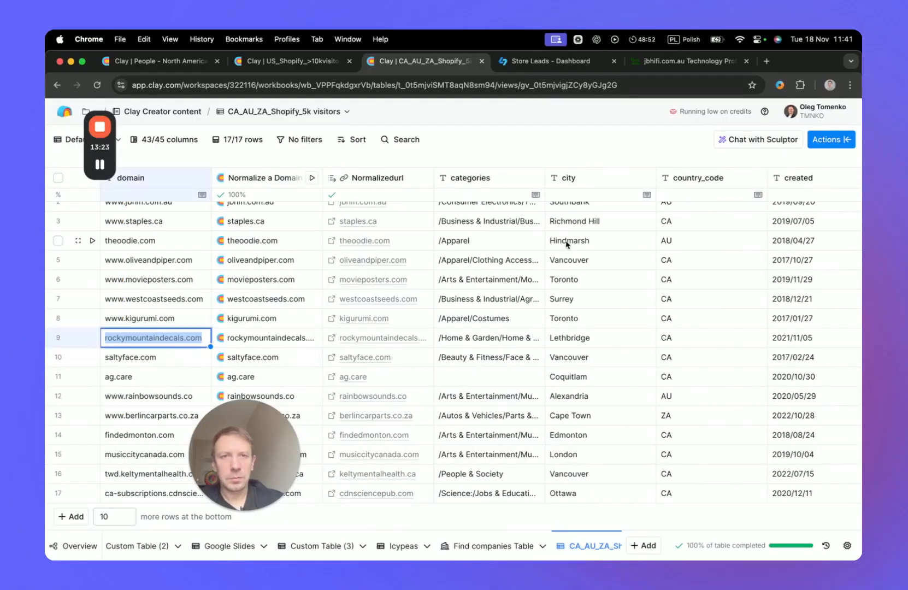
pyautogui.click(769, 60)
pyautogui.press('super+v')
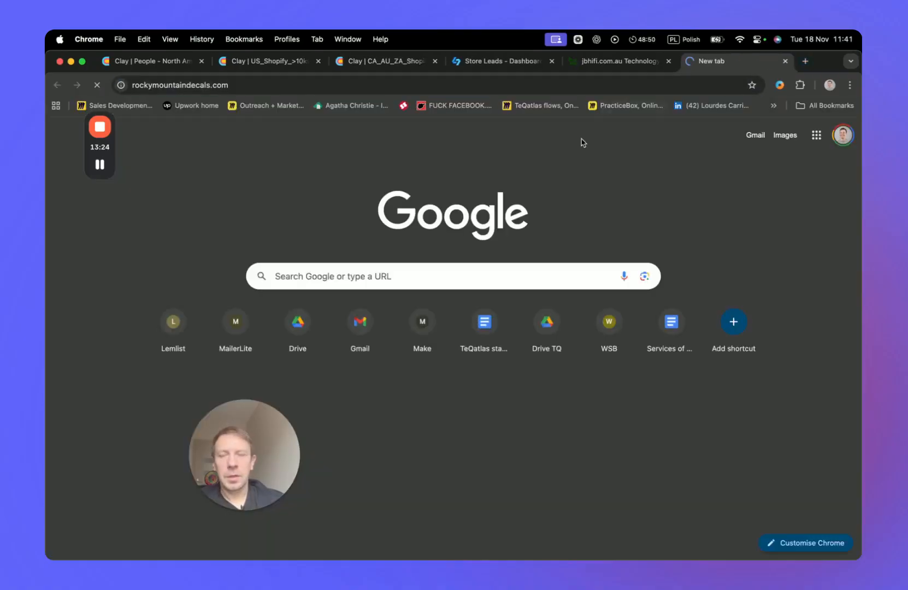
pyautogui.press('Return')
pyautogui.scroll(-5, 544, 377)
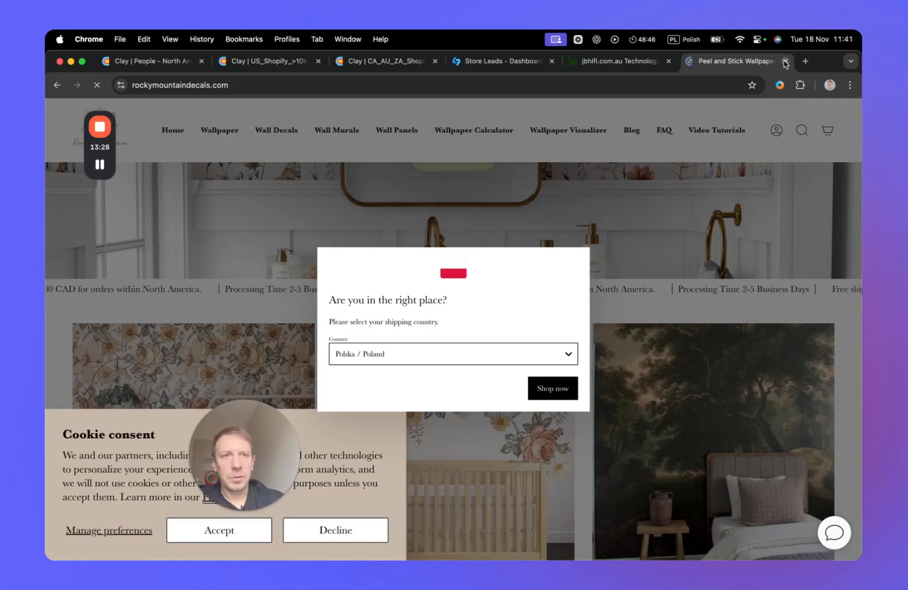
pyautogui.press('super+w')
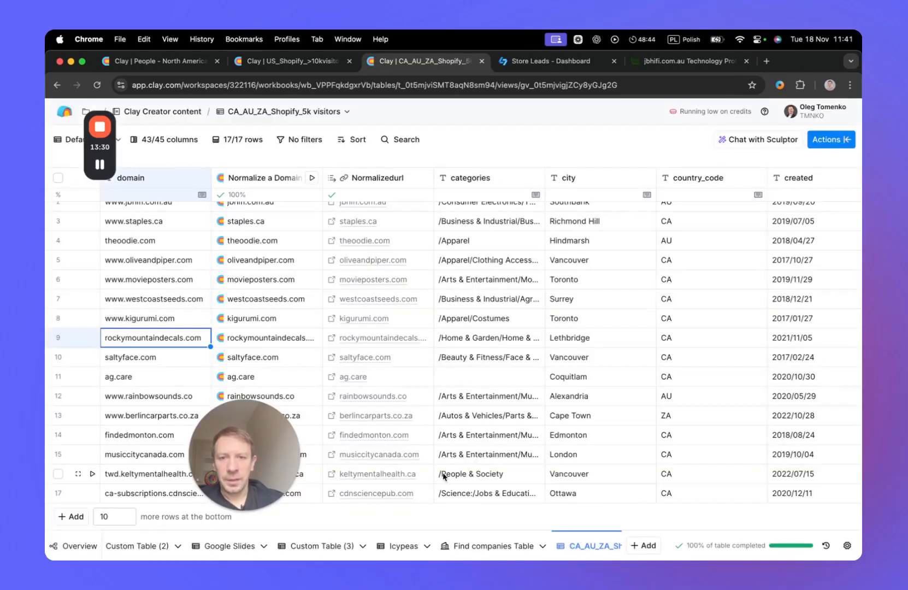
# Open row 16's normalized URL, keltymentalhealth.ca, and examine the homepage for any sign of online selling.
pyautogui.click(158, 474)
pyautogui.moveTo(255, 437); pyautogui.dragTo(138, 437)
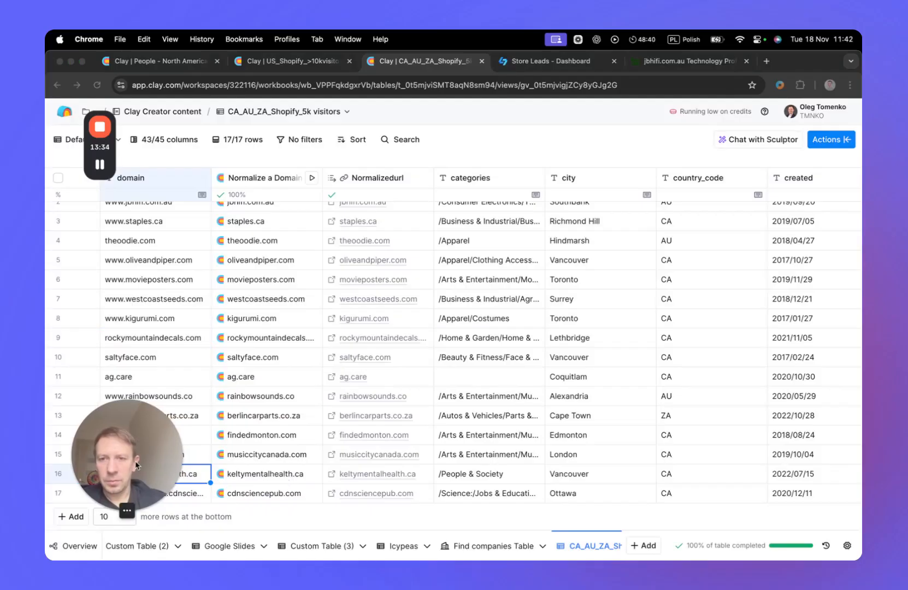
pyautogui.click(332, 475)
pyautogui.click(332, 475)
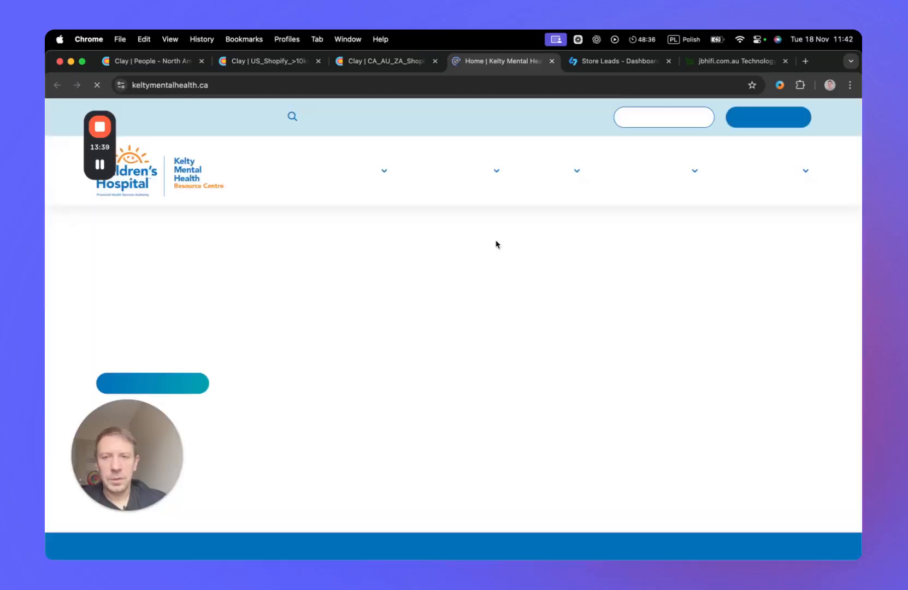
pyautogui.scroll(-20, 455, 358)
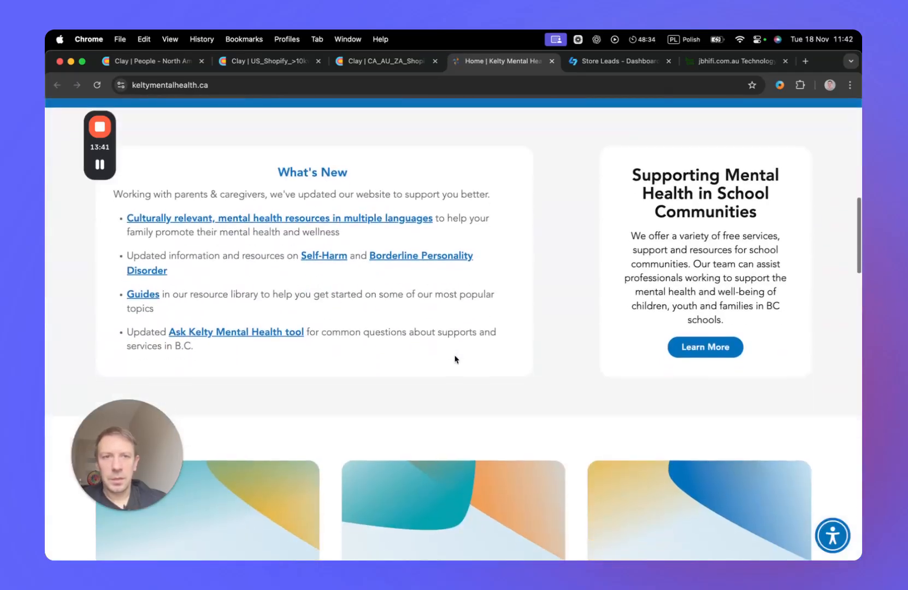
pyautogui.scroll(10, 455, 359)
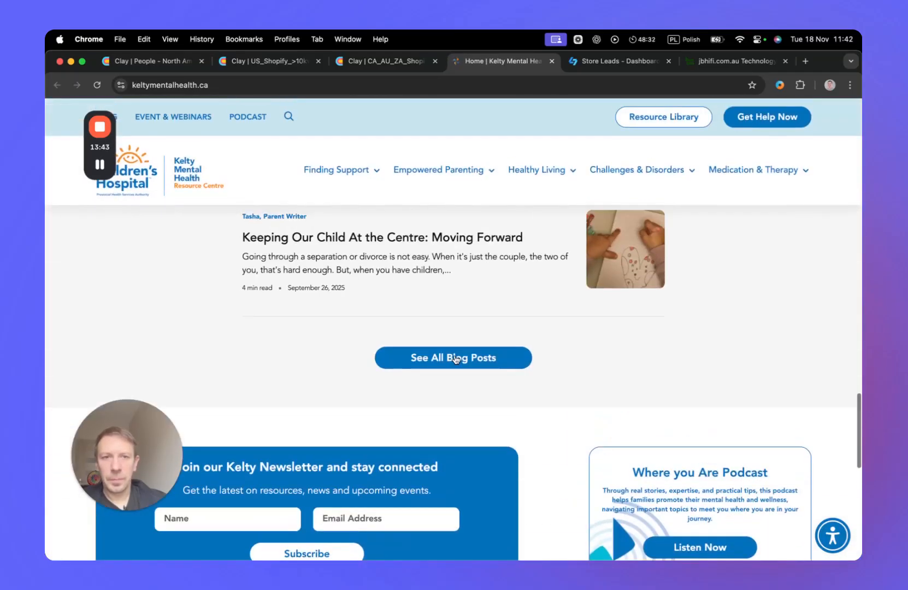
pyautogui.scroll(10, 455, 359)
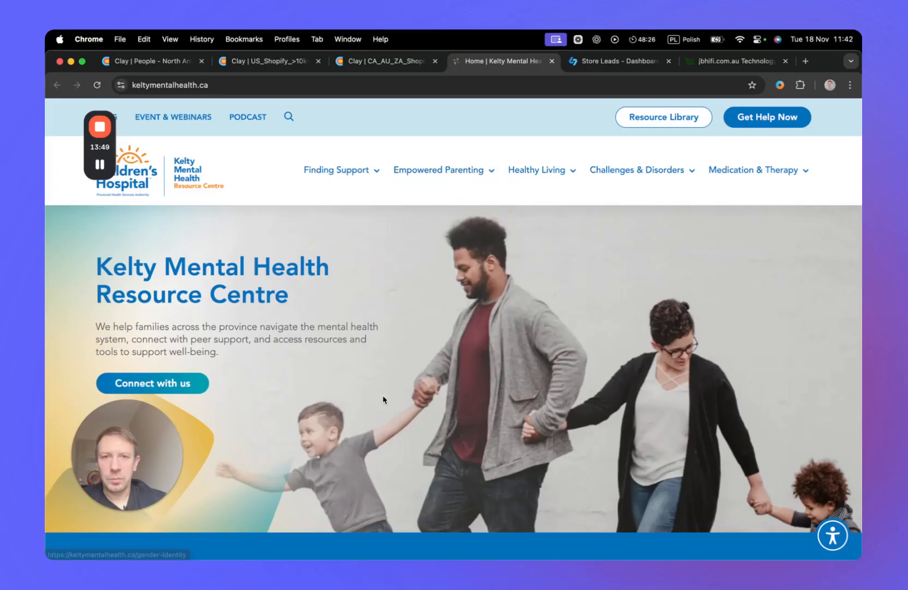
pyautogui.scroll(-15, 475, 363)
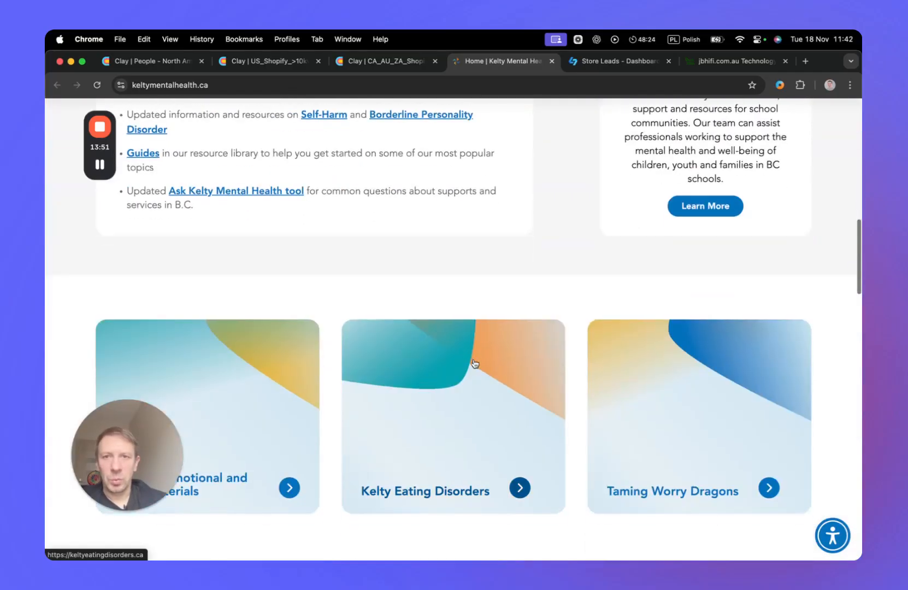
pyautogui.scroll(-2, 474, 363)
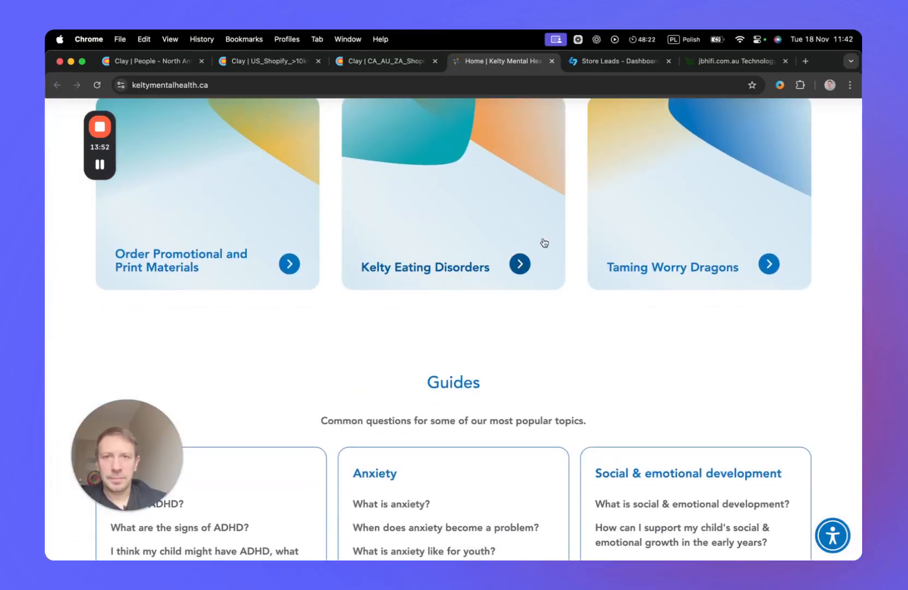
# Close the keltymentalhealth.ca page, open row 17's normalized URL, cdnsciencepub.com, and examine its homepage for any sign of online selling.
pyautogui.scroll(-10, 538, 322)
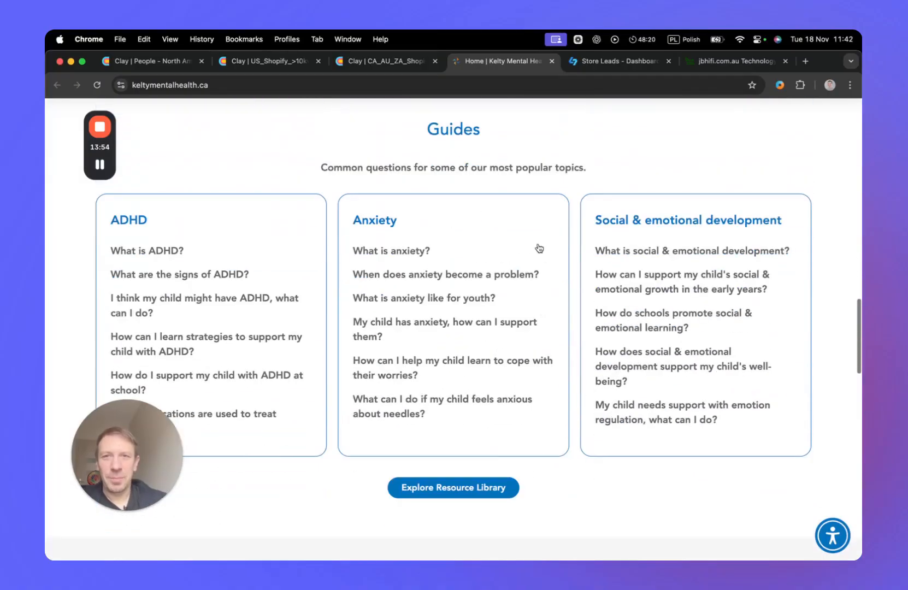
pyautogui.click(552, 60)
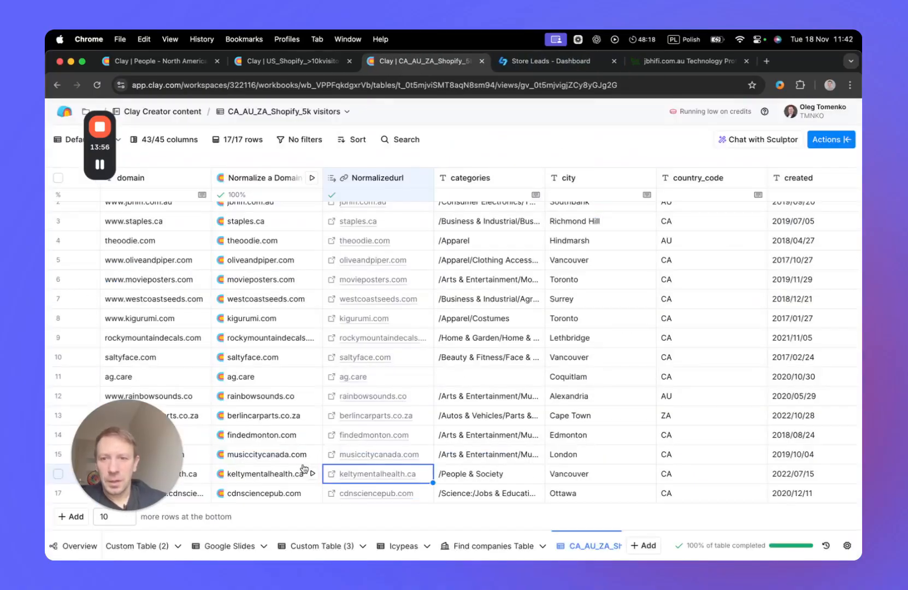
pyautogui.click(332, 495)
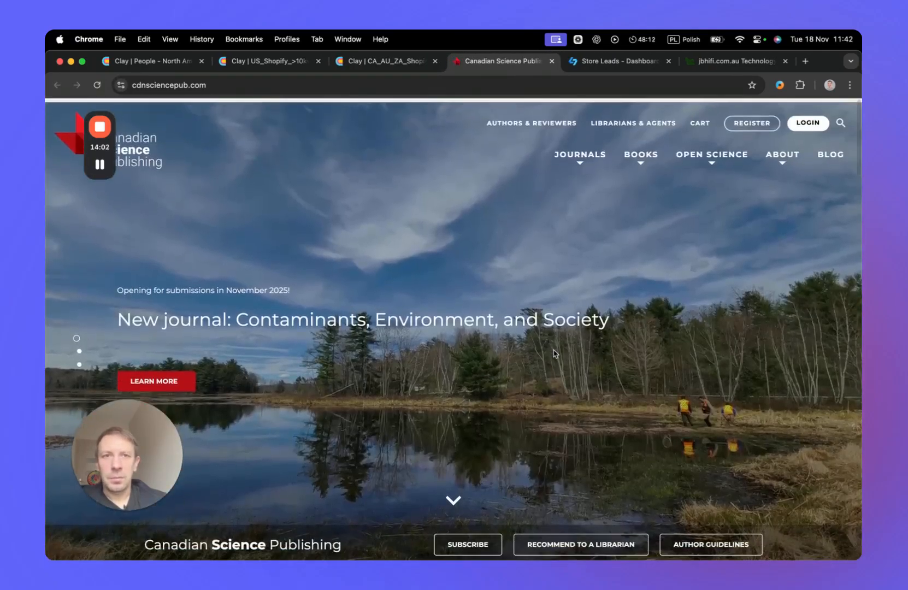
pyautogui.scroll(-5, 555, 353)
pyautogui.scroll(6, 554, 354)
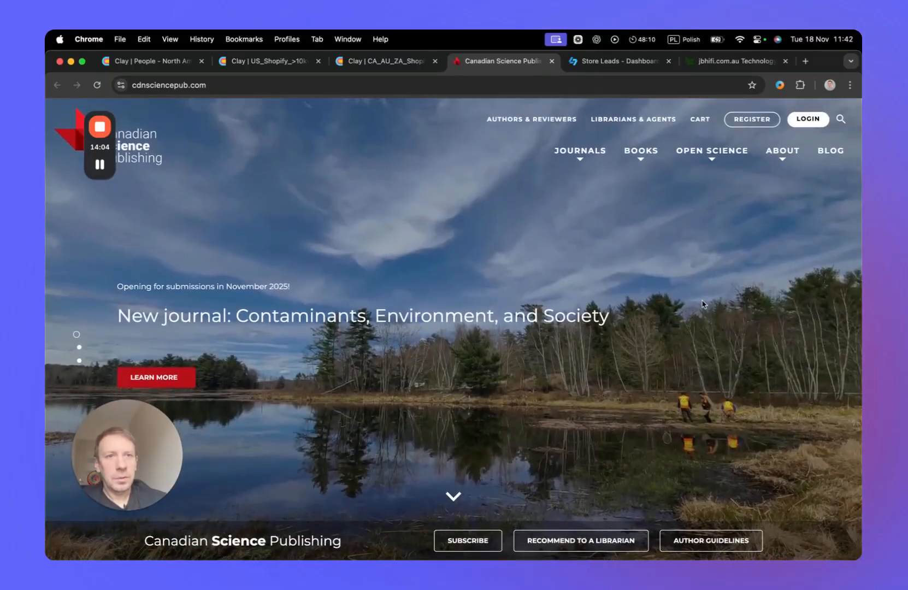
pyautogui.scroll(-10, 703, 304)
pyautogui.scroll(-10, 703, 304)
pyautogui.scroll(15, 703, 304)
pyautogui.scroll(15, 702, 304)
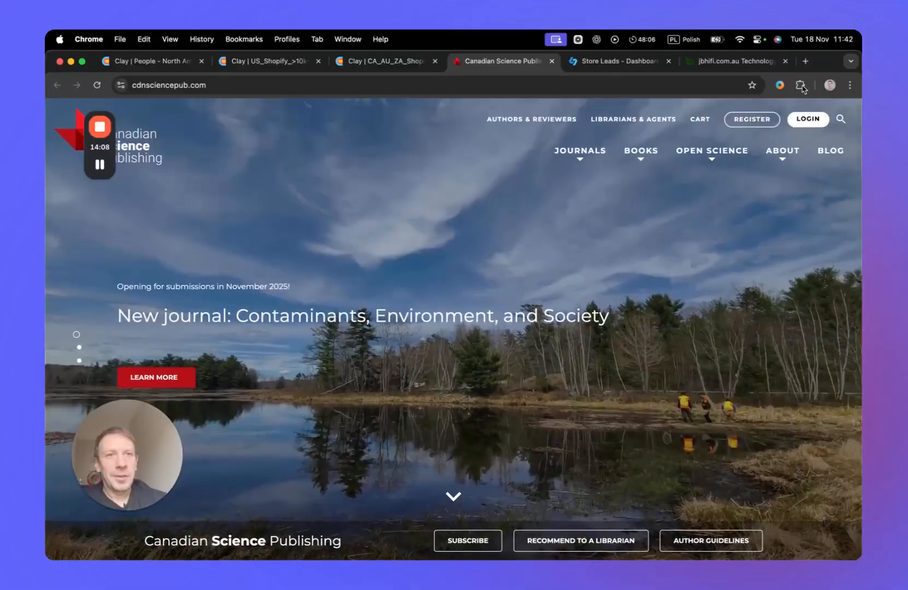
# Run the BuiltWith extension on cdnsciencepub.com, check its full technology list for Shopify, and close the results.
pyautogui.click(801, 86)
pyautogui.scroll(-4, 706, 207)
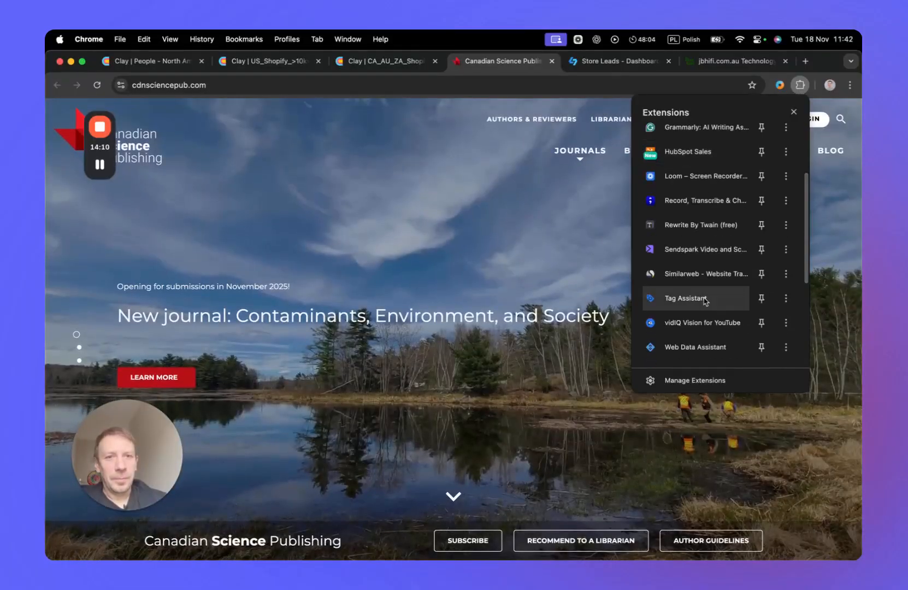
pyautogui.scroll(-5, 704, 300)
pyautogui.click(695, 312)
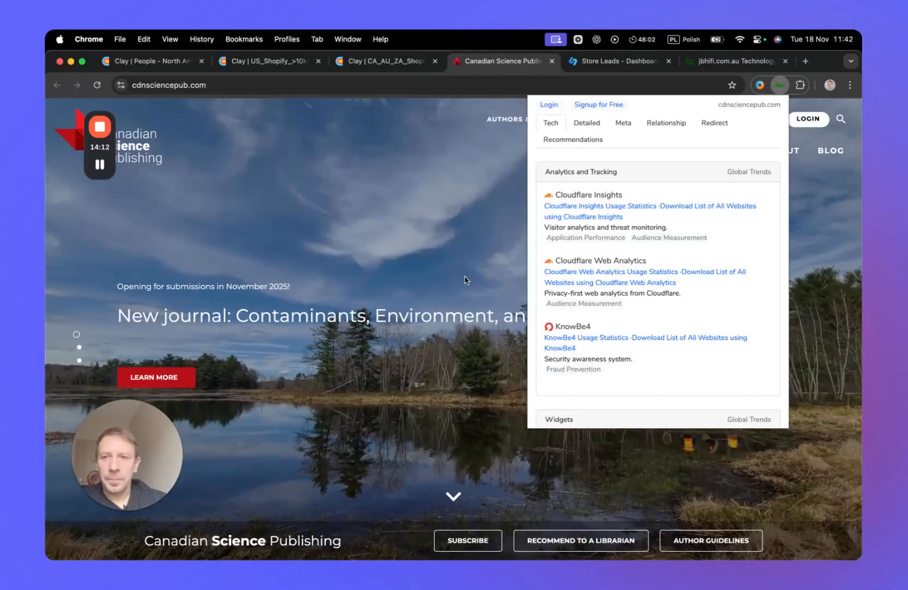
pyautogui.scroll(-15, 649, 238)
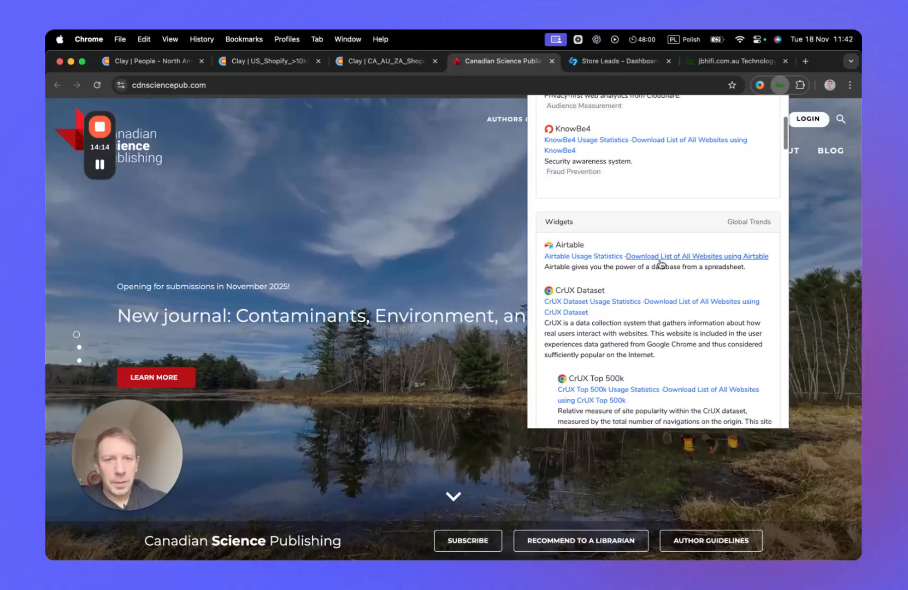
pyautogui.scroll(-15, 660, 265)
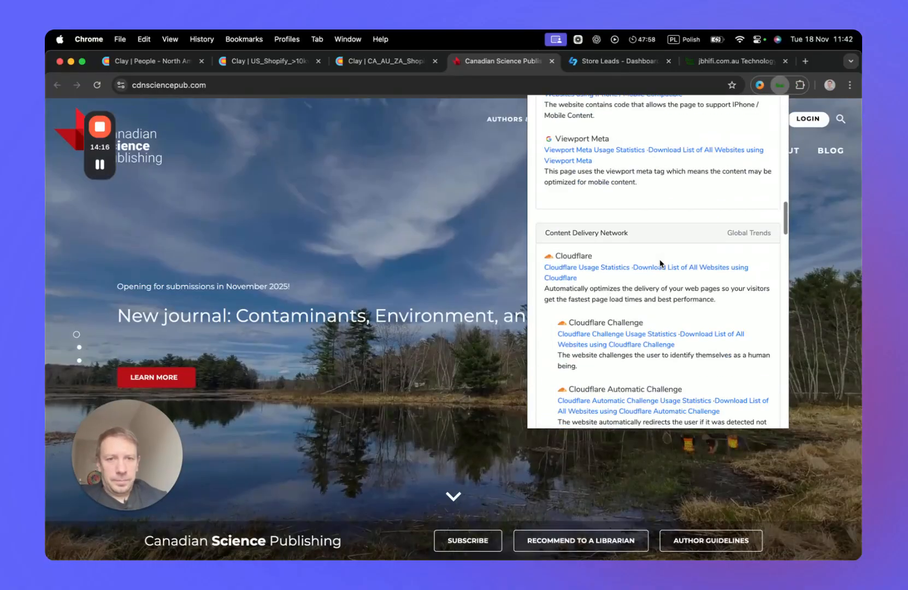
pyautogui.scroll(-10, 660, 264)
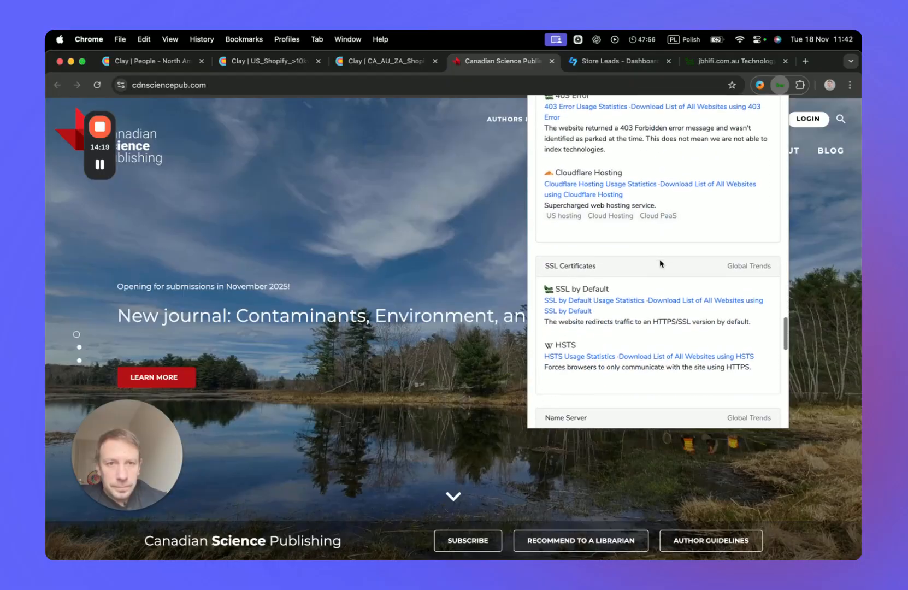
pyautogui.scroll(-12, 660, 263)
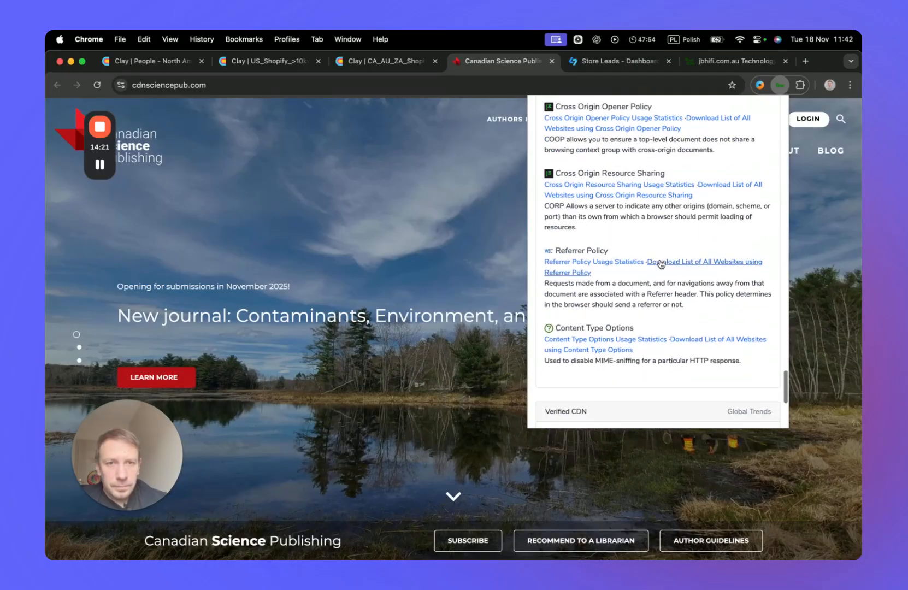
pyautogui.scroll(10, 660, 263)
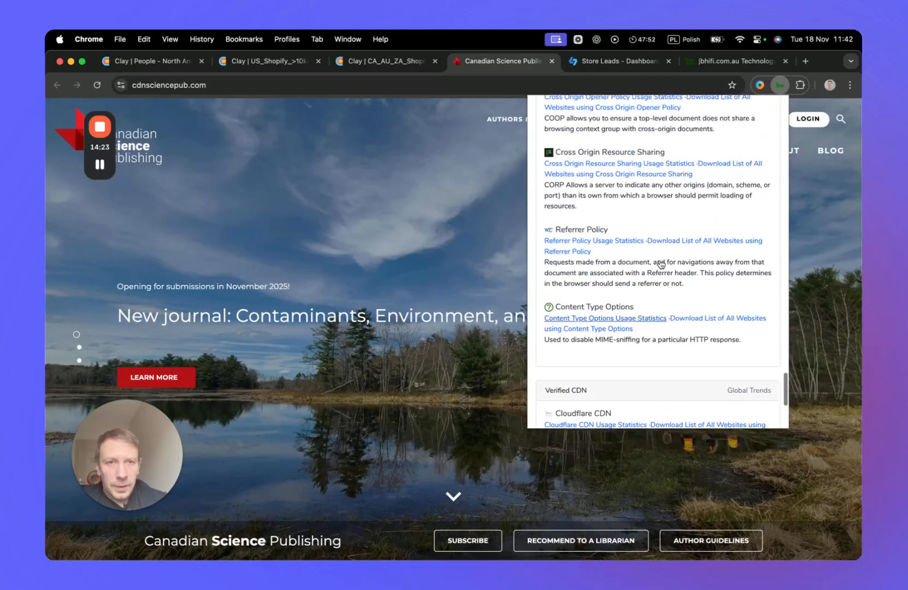
pyautogui.scroll(12, 659, 263)
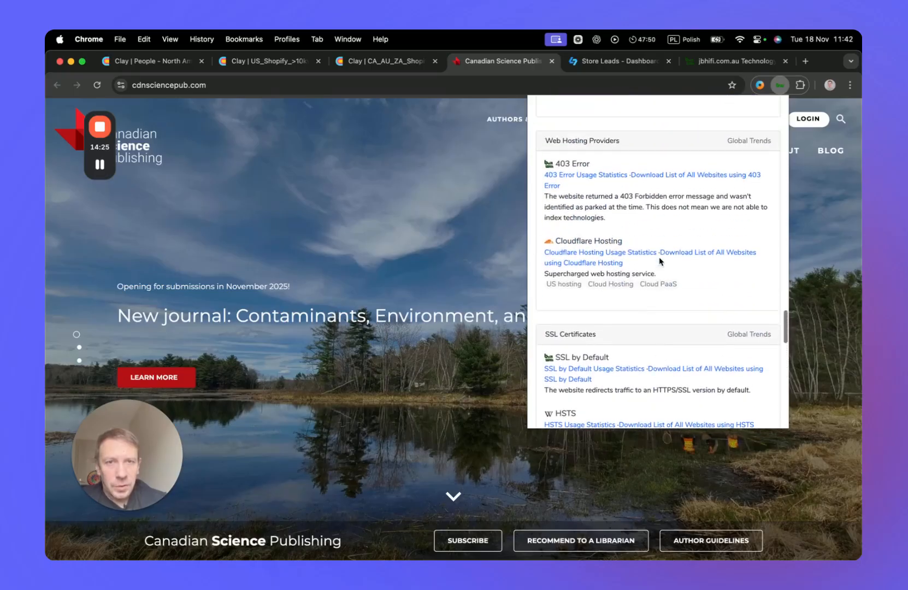
pyautogui.scroll(12, 659, 258)
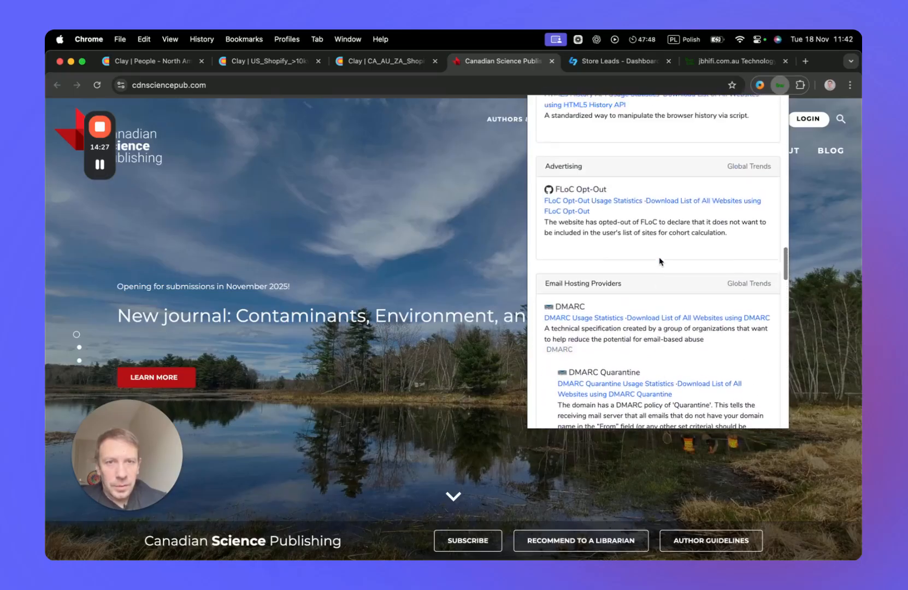
pyautogui.scroll(15, 660, 261)
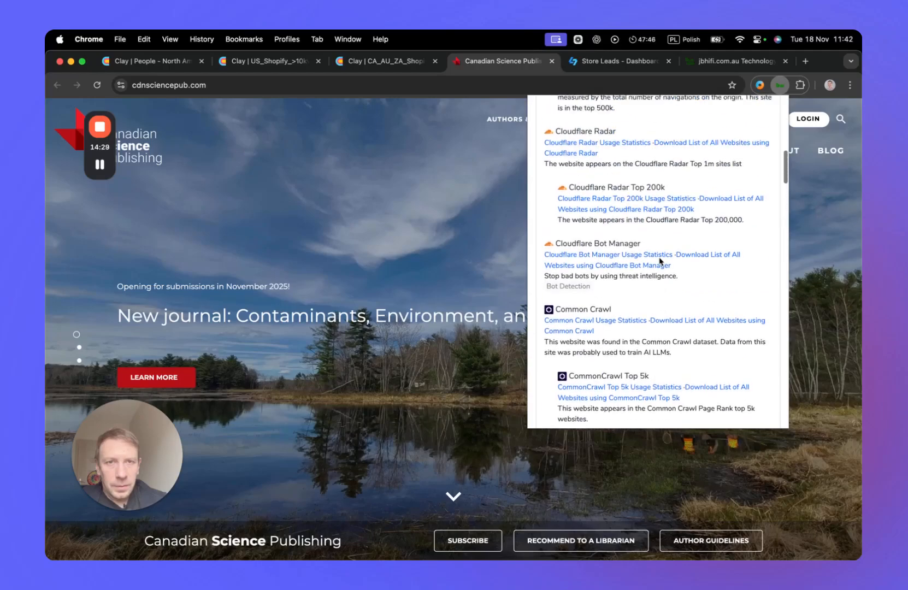
pyautogui.scroll(2, 660, 261)
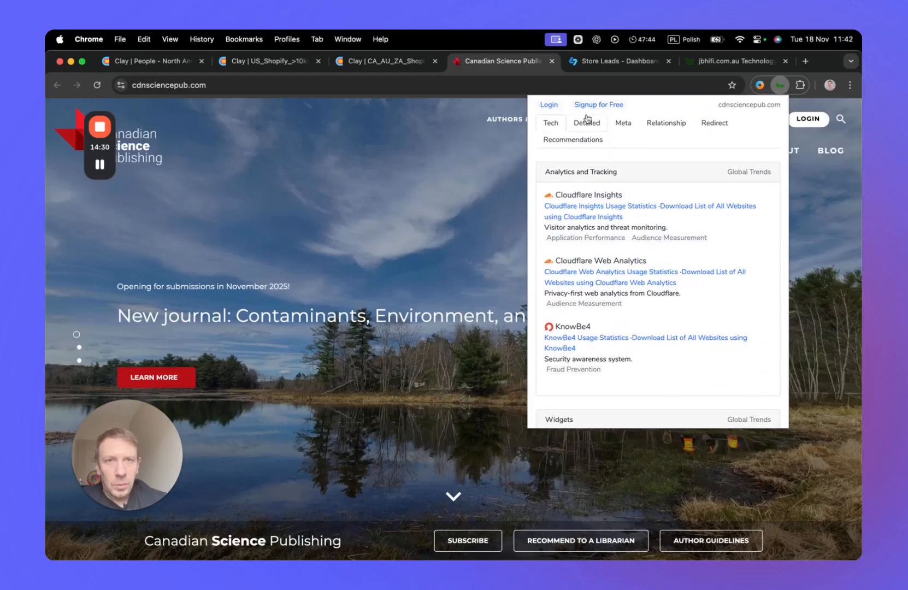
pyautogui.click(804, 194)
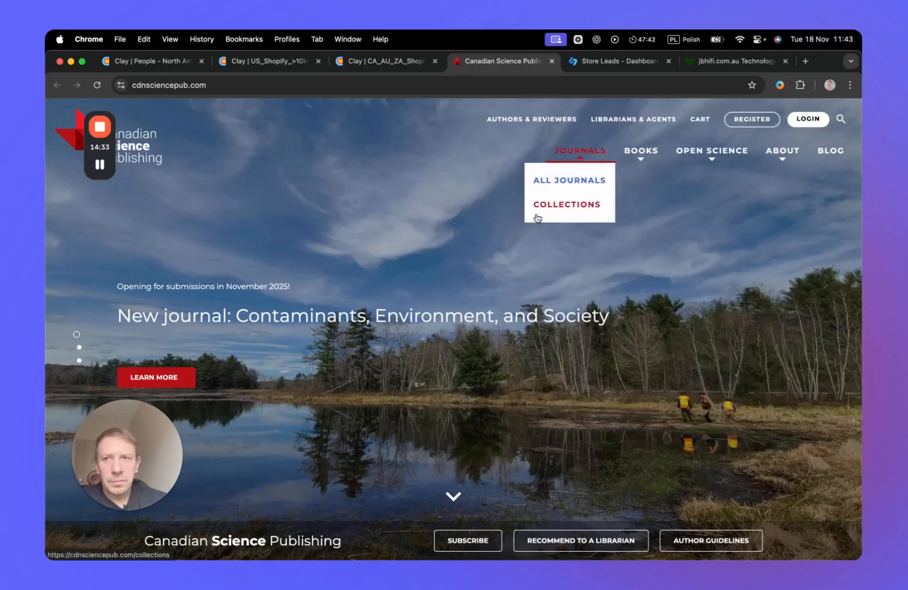
# Copy the cdnsciencepub.com address and look it up on the BuiltWith site in place of jbhifi.com.au.
pyautogui.click(225, 86)
pyautogui.press('super+c')
pyautogui.click(709, 62)
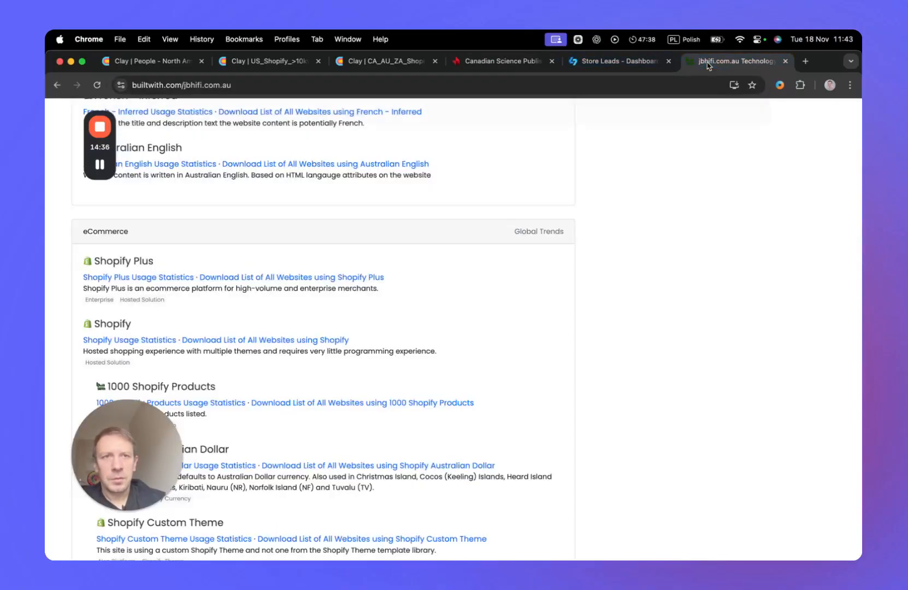
pyautogui.scroll(15, 295, 148)
pyautogui.scroll(-15, 291, 149)
pyautogui.click(237, 88)
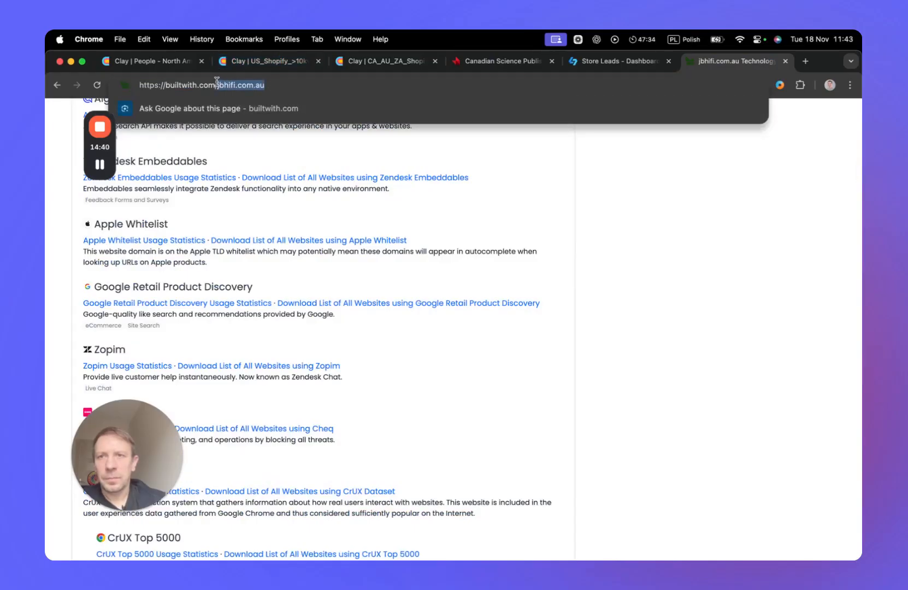
pyautogui.press('super+v')
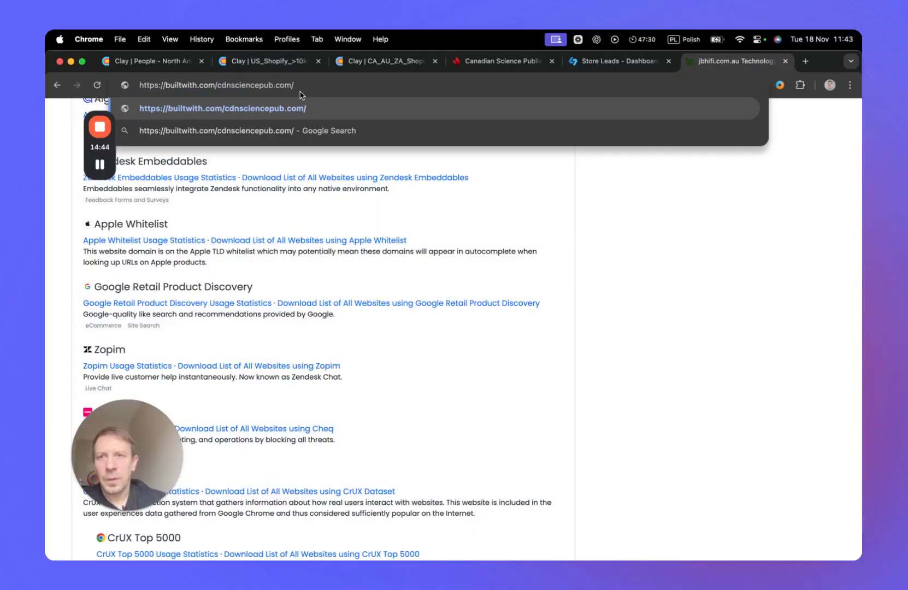
pyautogui.press('Return')
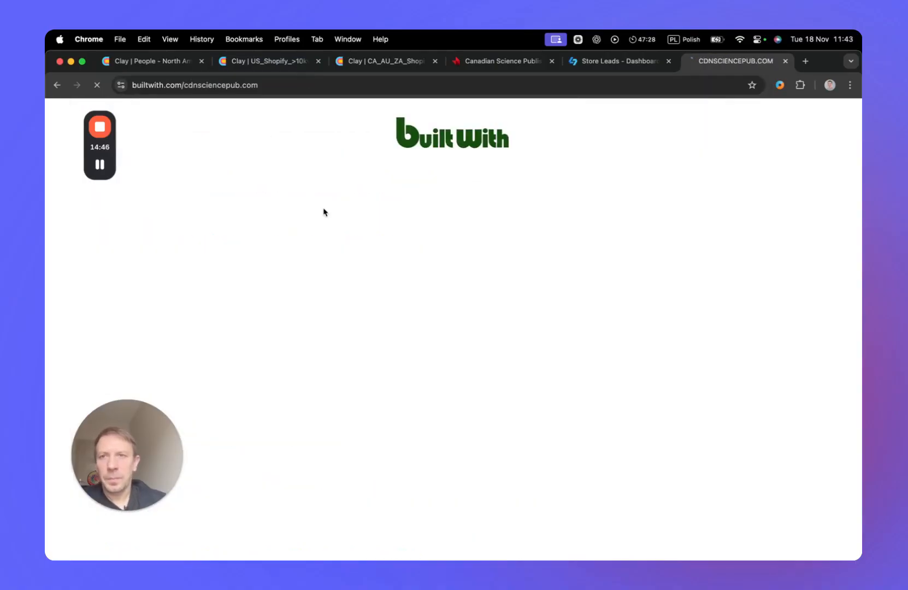
# Examine the whole BuiltWith technology profile of cdnsciencepub.com for Shopify or any other eCommerce technology.
pyautogui.scroll(-5, 431, 361)
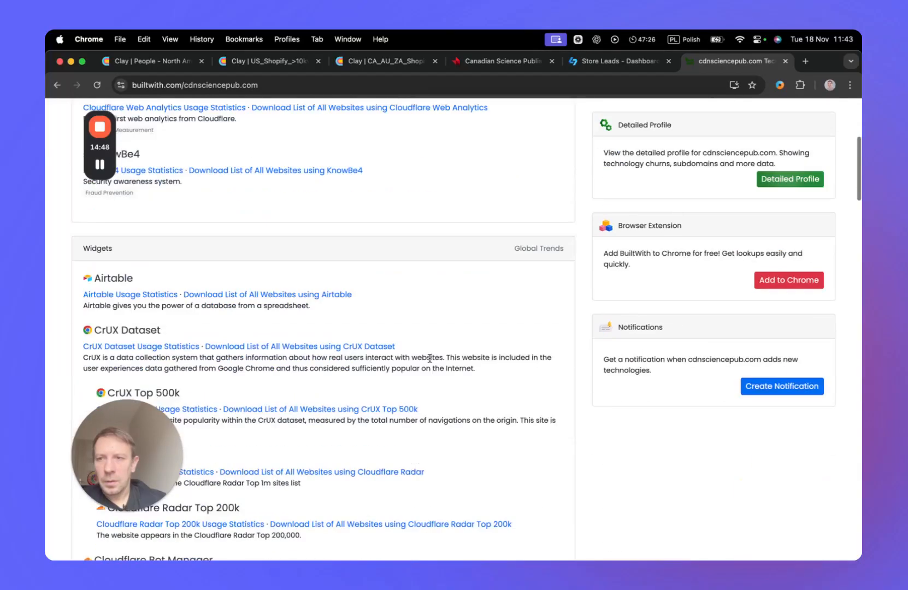
pyautogui.scroll(-10, 284, 457)
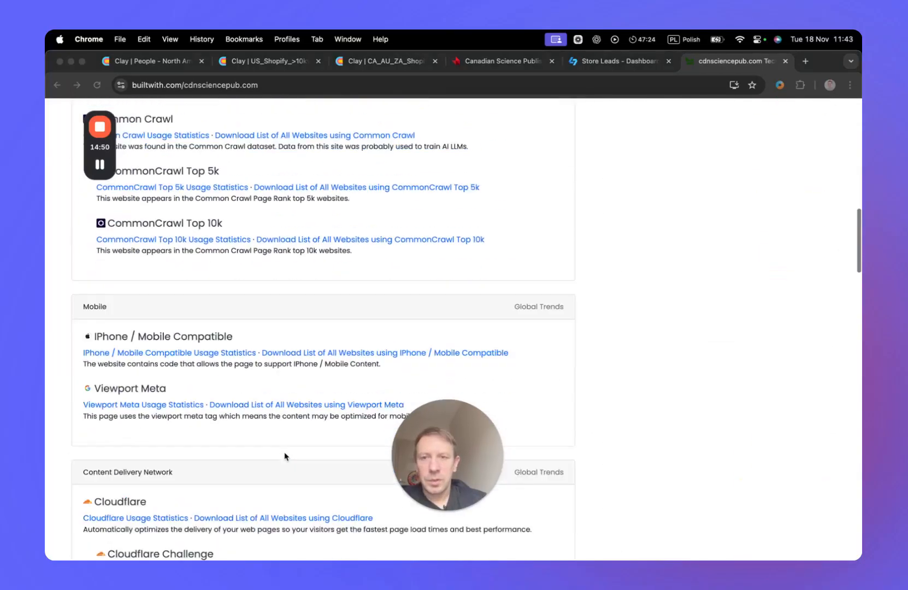
pyautogui.scroll(-15, 284, 457)
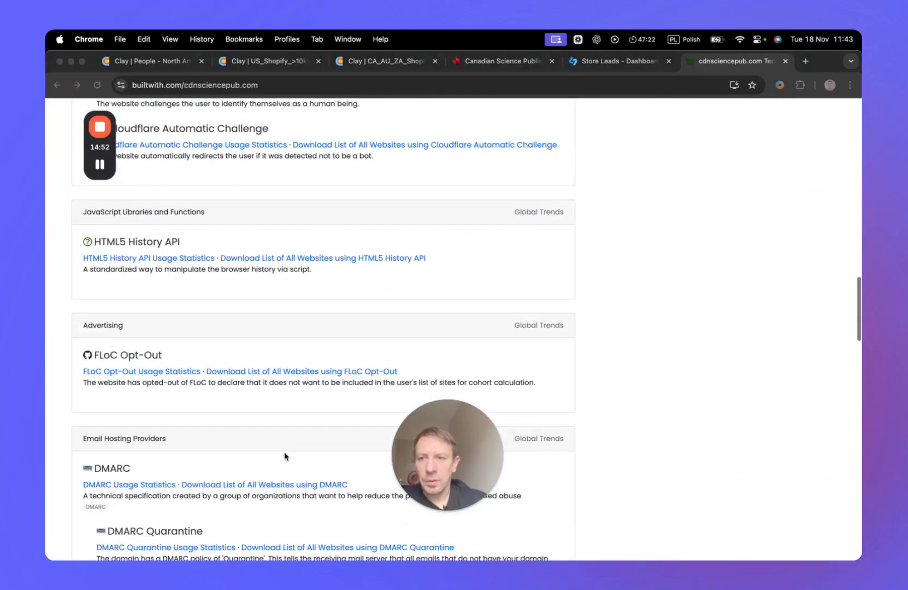
pyautogui.scroll(-15, 285, 456)
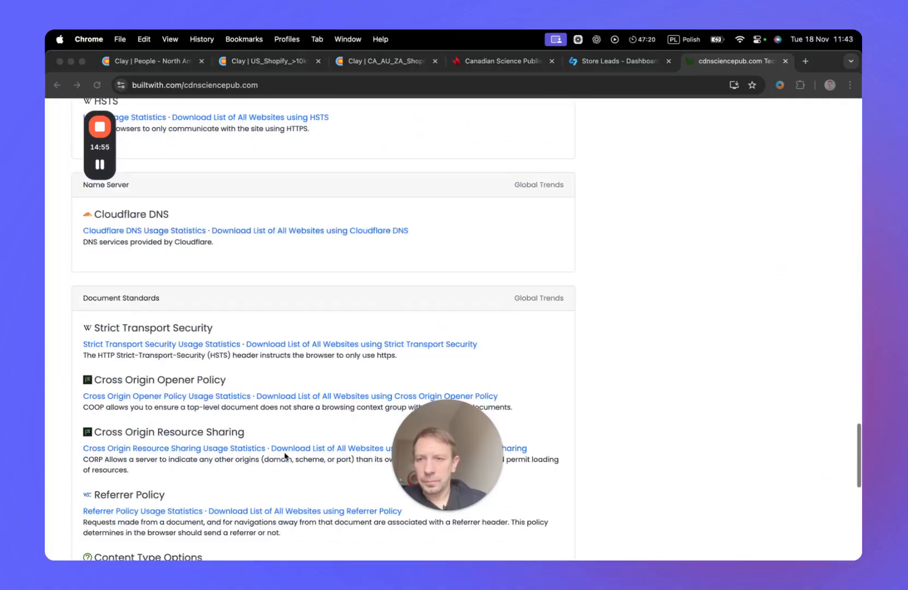
pyautogui.scroll(-8, 284, 456)
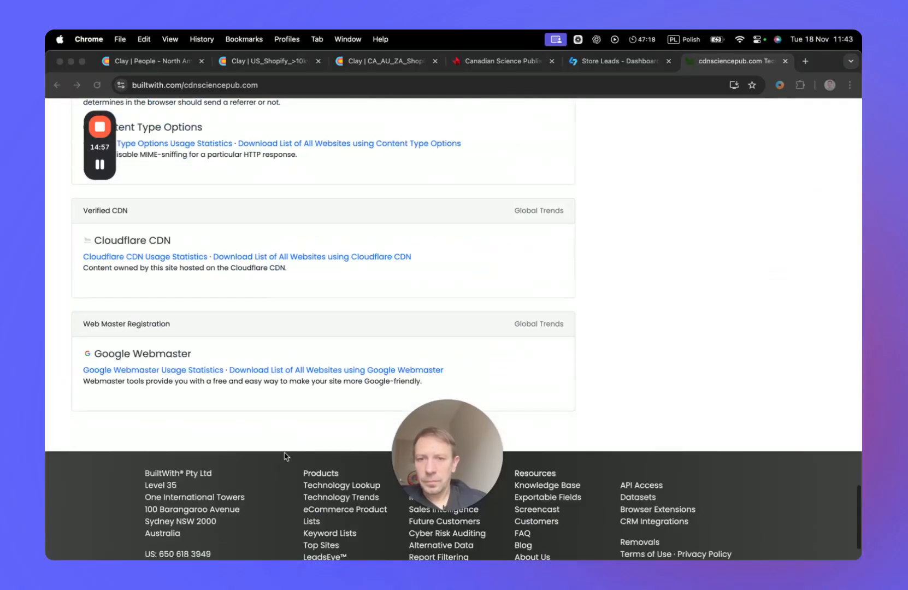
pyautogui.scroll(20, 285, 456)
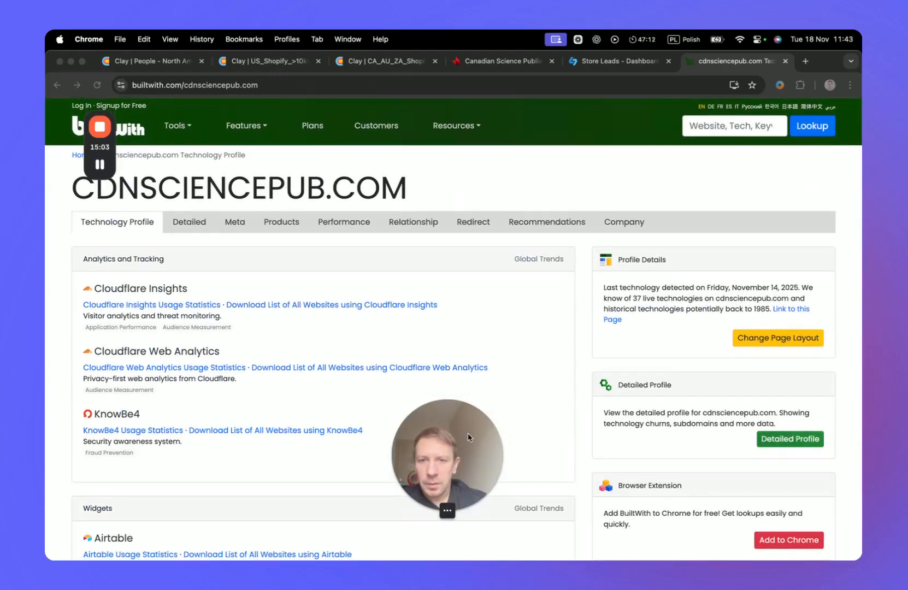
# In the CA_AU_ZA_Shopify_5k visitors table, inspect row 16's technology stack result down to the Shopify match's detection details, and close the cell details.
pyautogui.click(275, 62)
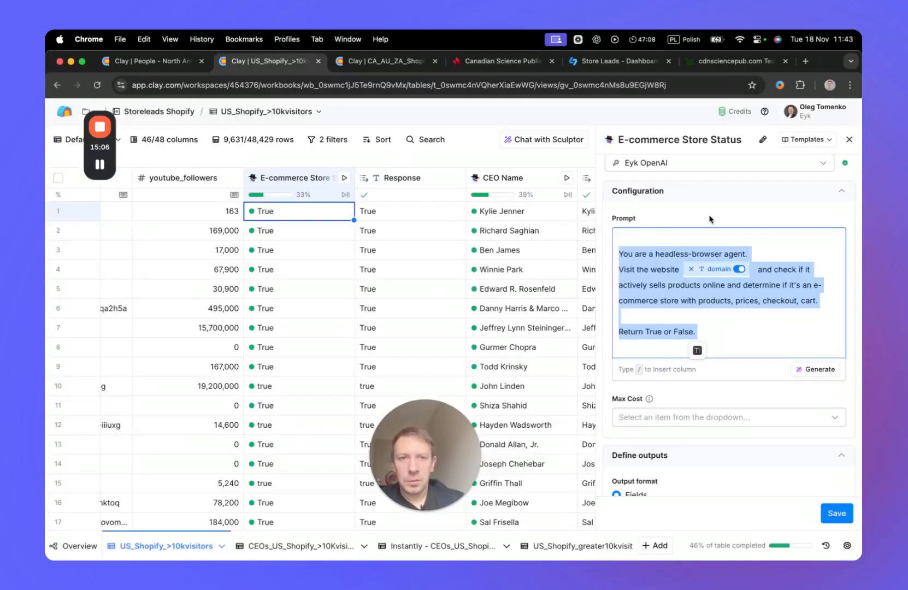
pyautogui.click(392, 61)
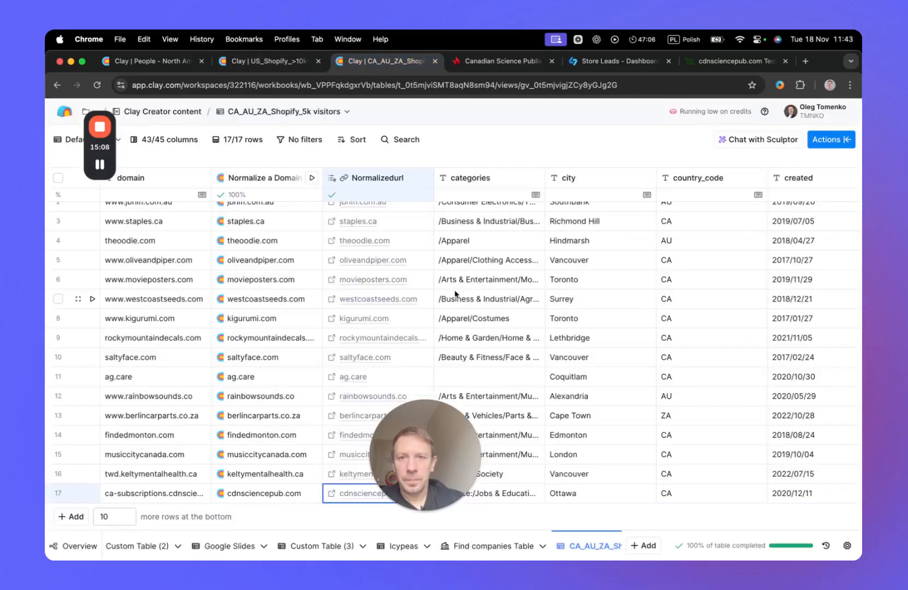
pyautogui.hscroll(10, 628, 435)
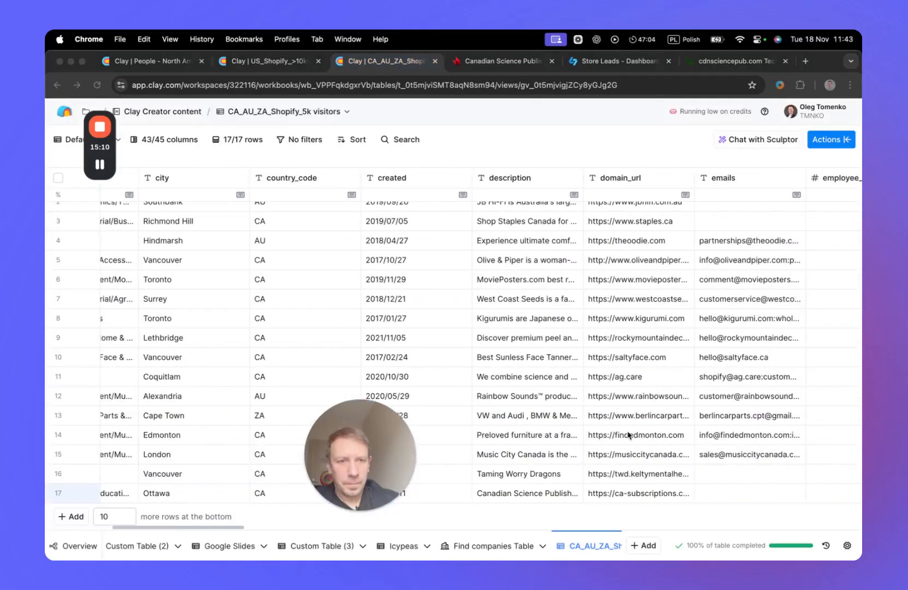
pyautogui.hscroll(15, 628, 435)
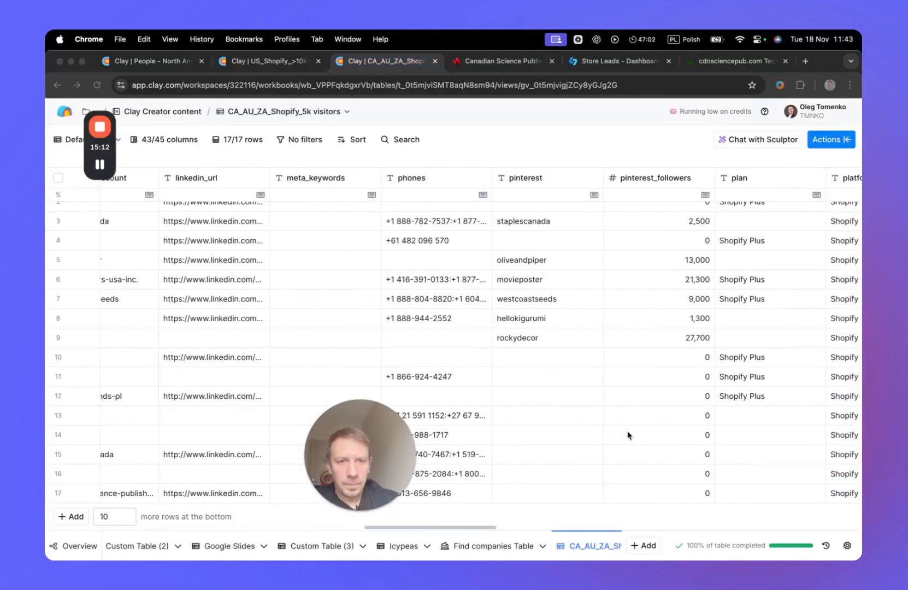
pyautogui.hscroll(15, 628, 435)
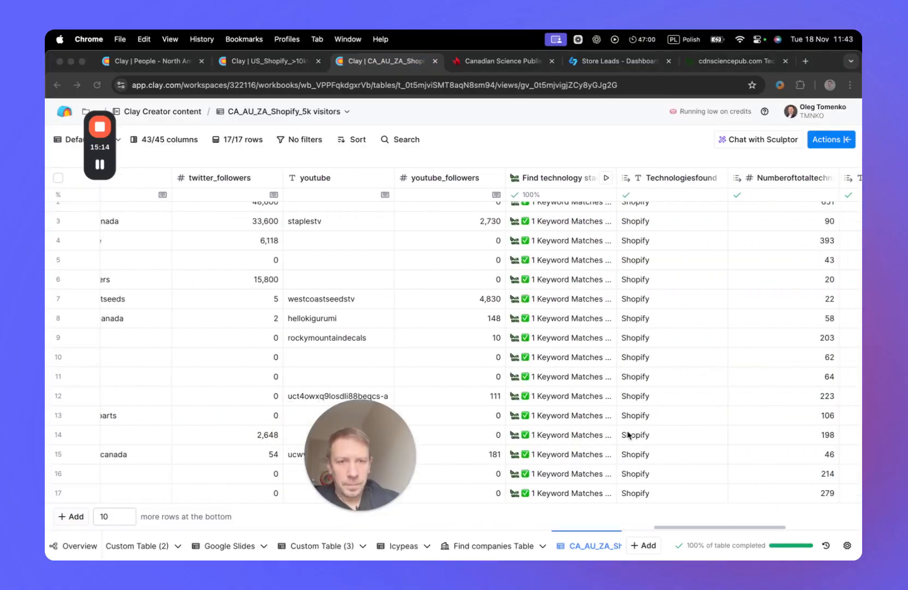
pyautogui.click(554, 474)
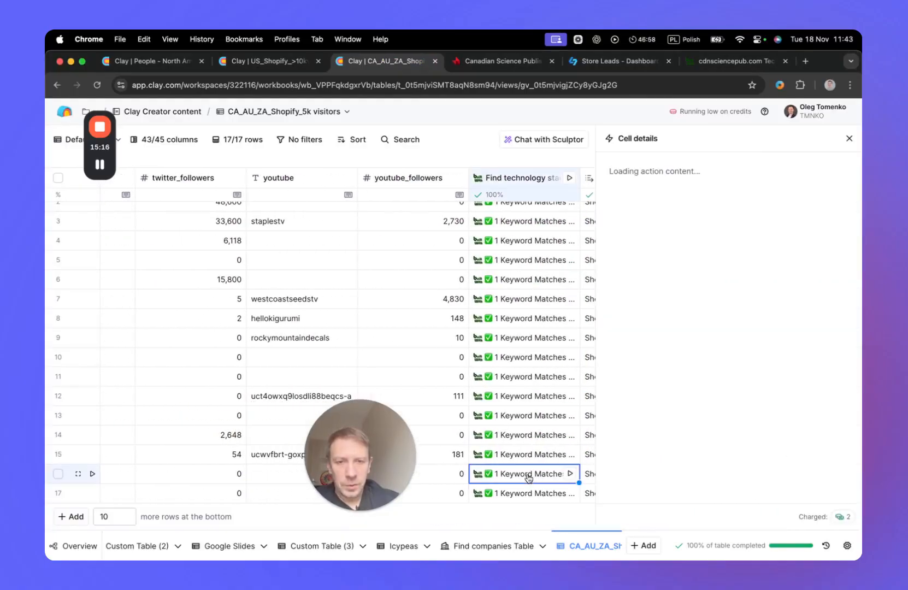
pyautogui.click(612, 194)
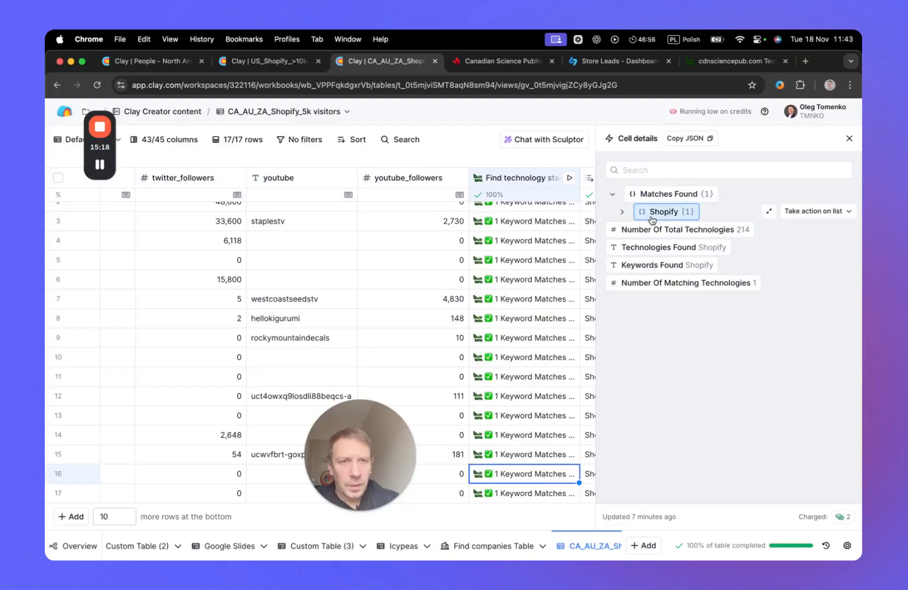
pyautogui.click(621, 212)
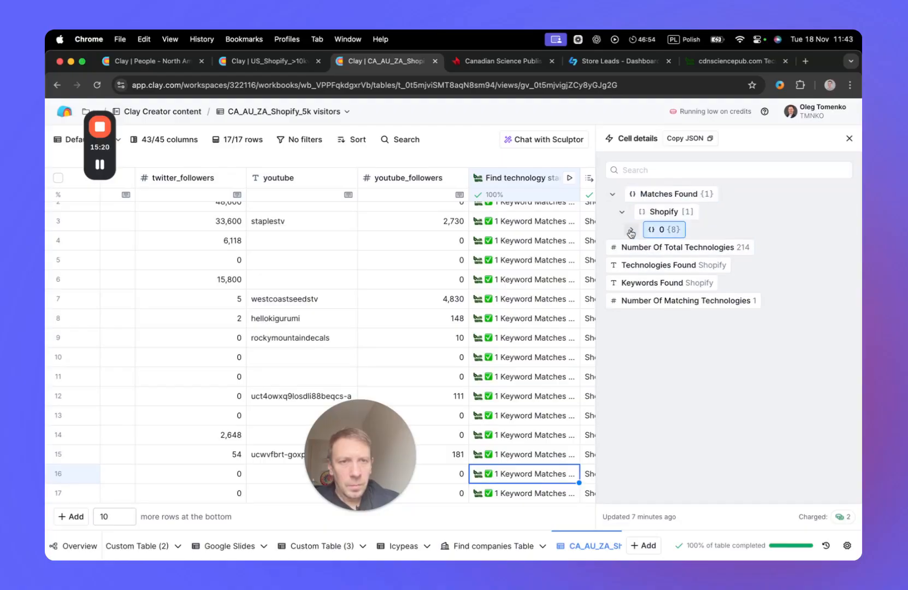
pyautogui.click(631, 230)
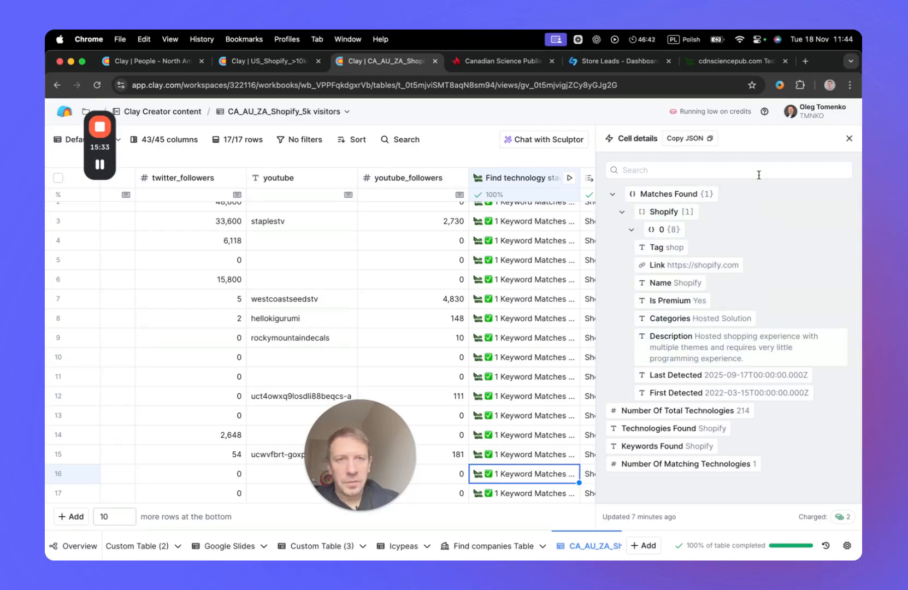
pyautogui.click(850, 139)
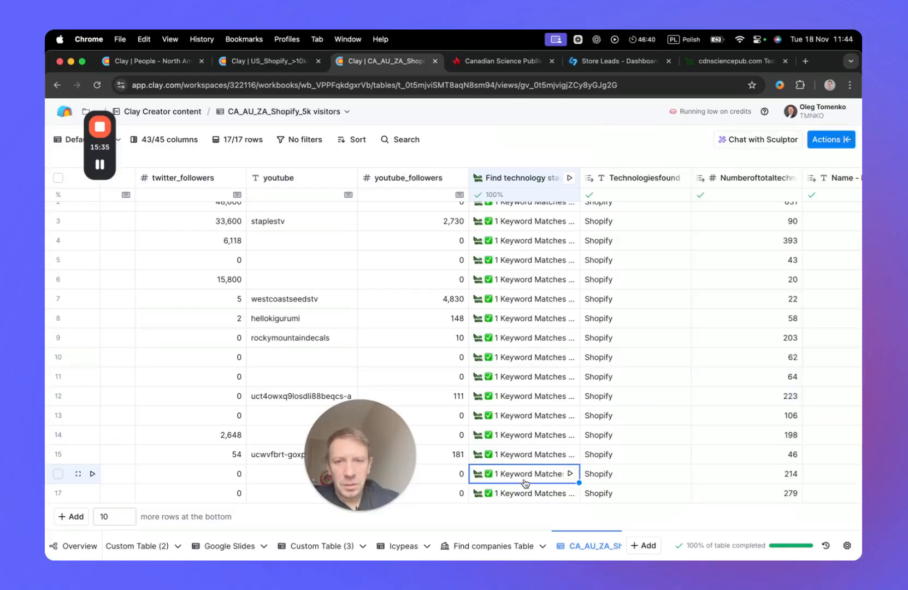
# Copy row 16's original domain, twd.keltymentalhealth.ca, and open that site in place of the BuiltWith profile.
pyautogui.hscroll(-15, 523, 482)
pyautogui.hscroll(-15, 527, 484)
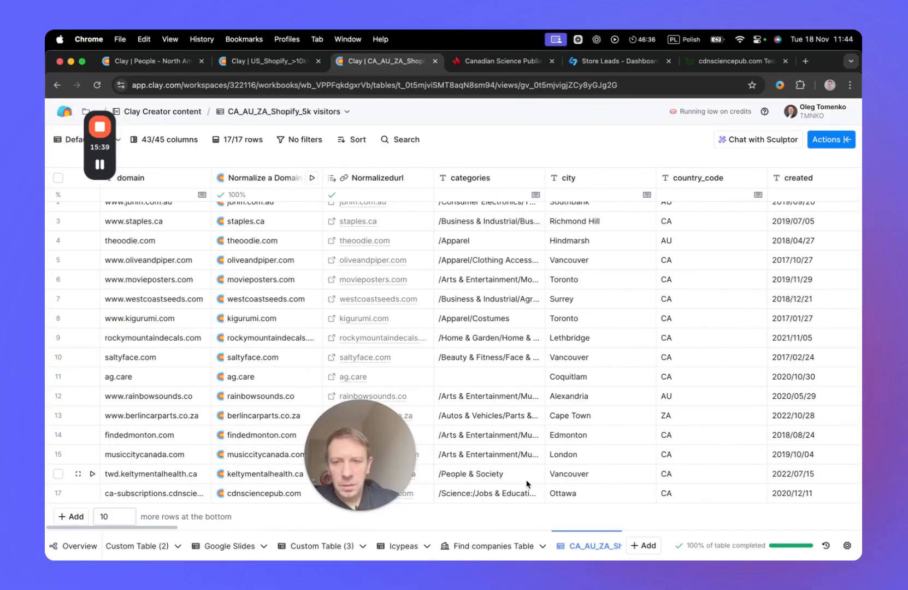
pyautogui.doubleClick(151, 473)
pyautogui.press('super+c')
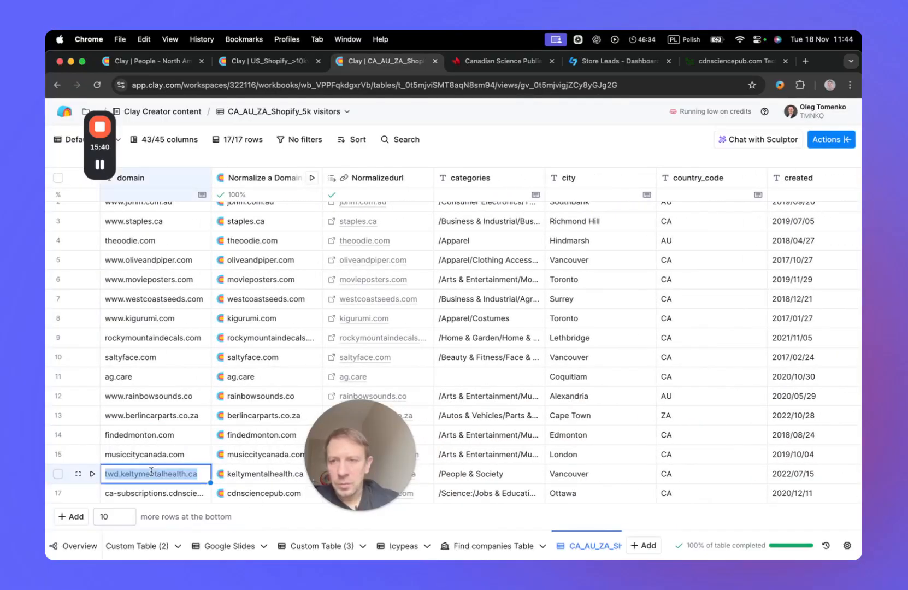
pyautogui.click(732, 61)
pyautogui.click(669, 85)
pyautogui.press('super+v')
pyautogui.press('Return')
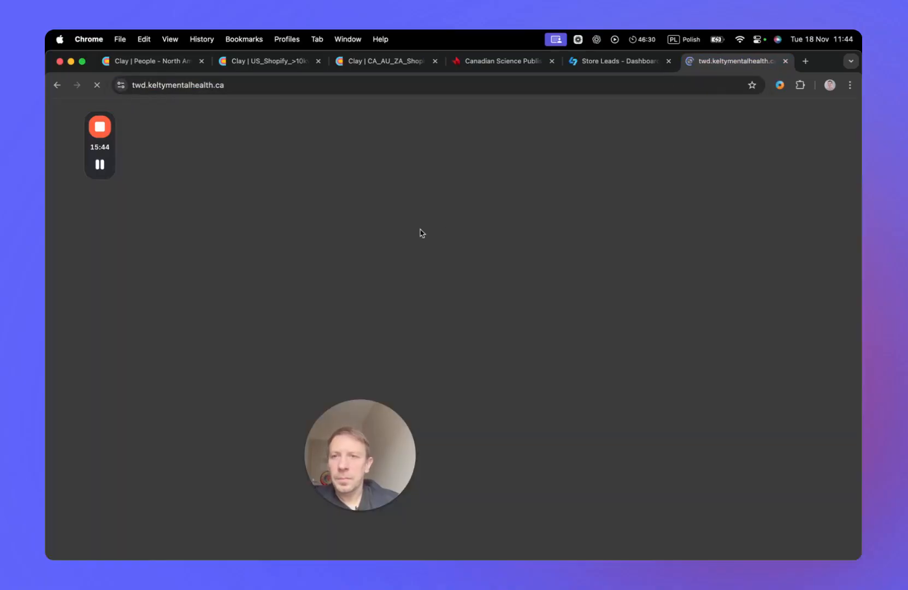
pyautogui.moveTo(376, 440); pyautogui.dragTo(218, 445)
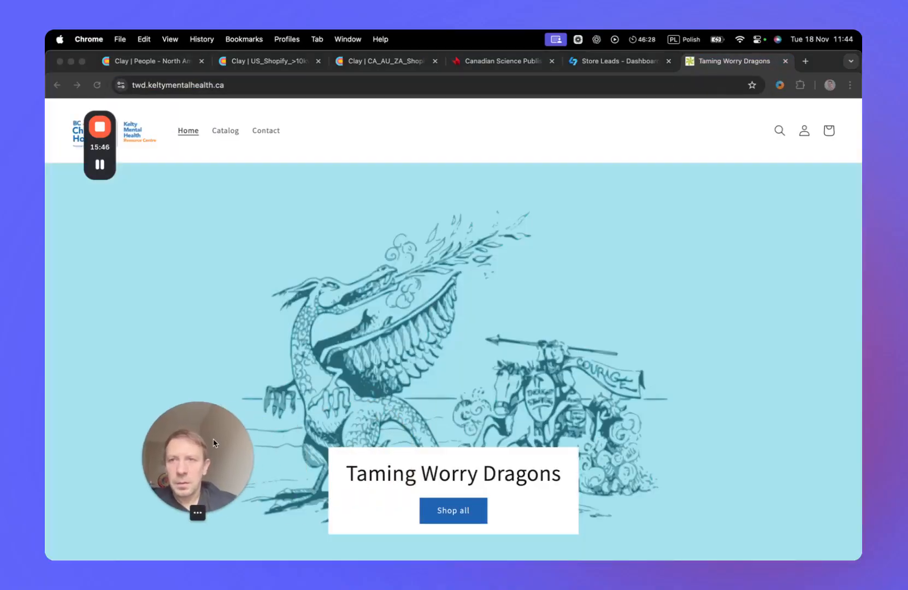
# Examine the twd.keltymentalhealth.ca homepage and its full product catalog for items and prices, and return to the homepage.
pyautogui.scroll(-7, 503, 423)
pyautogui.scroll(4, 502, 422)
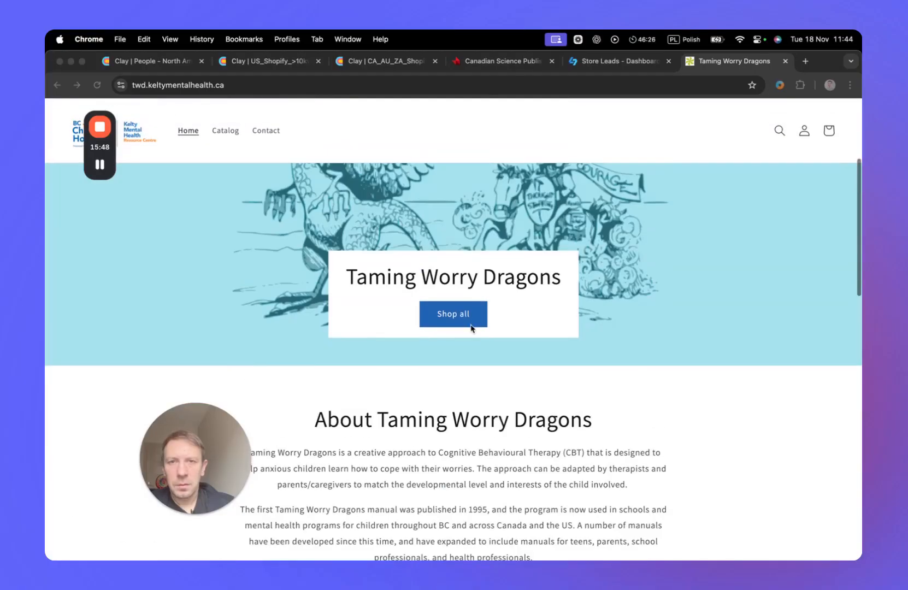
pyautogui.click(459, 315)
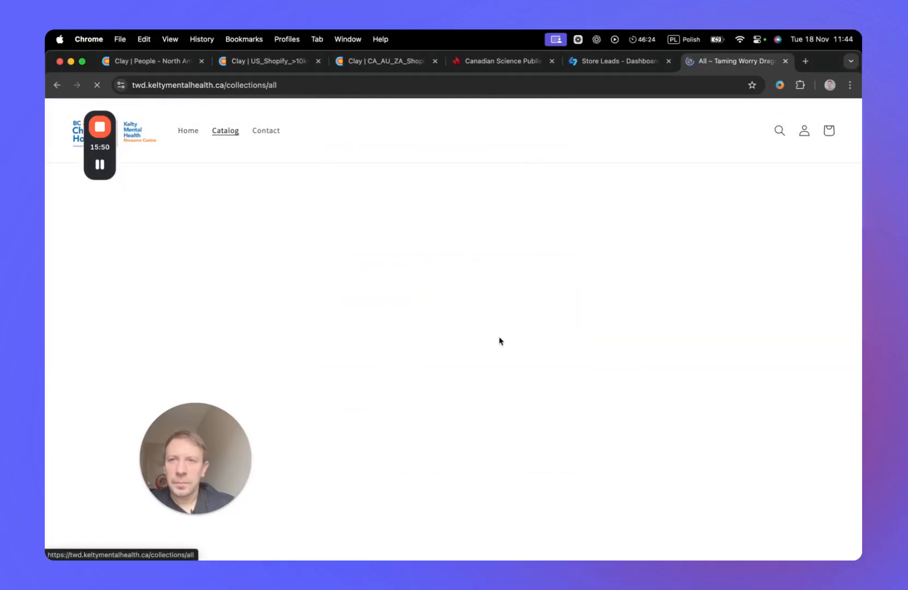
pyautogui.scroll(-12, 541, 437)
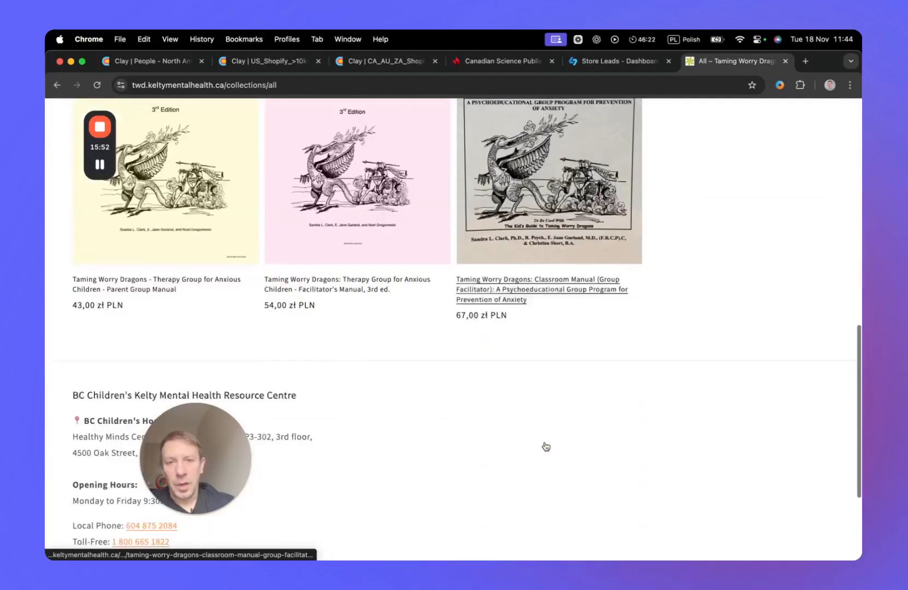
pyautogui.scroll(12, 545, 447)
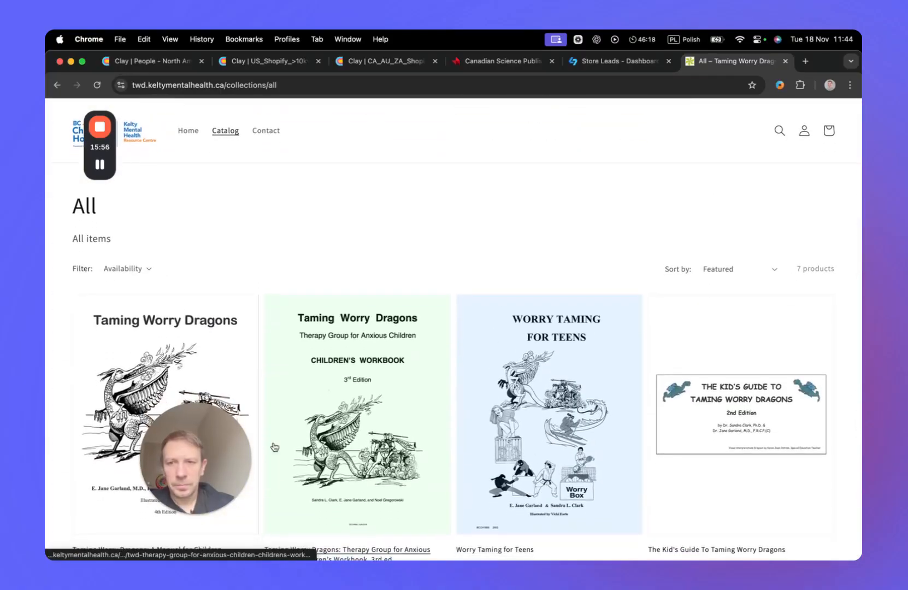
pyautogui.scroll(-3, 459, 426)
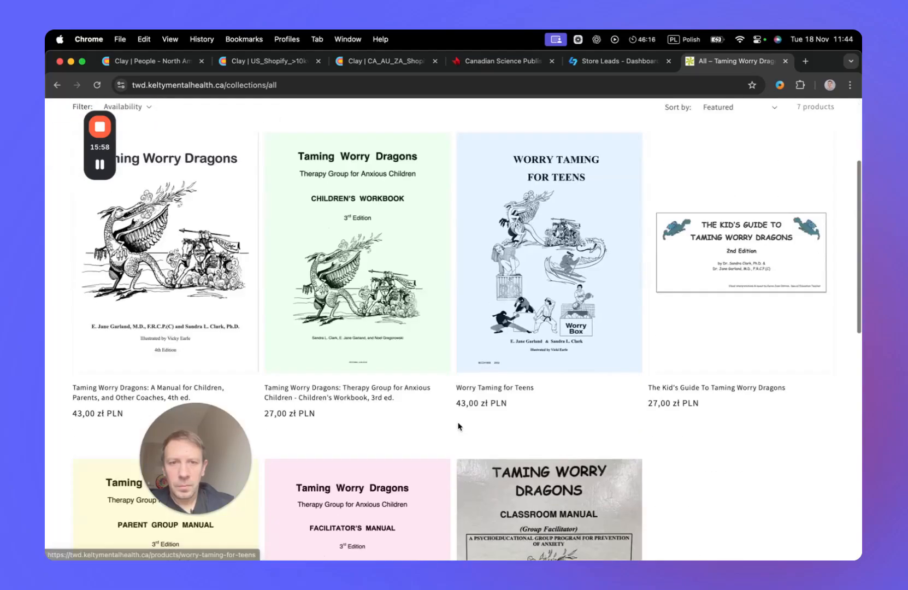
pyautogui.scroll(-3, 458, 426)
pyautogui.scroll(6, 457, 425)
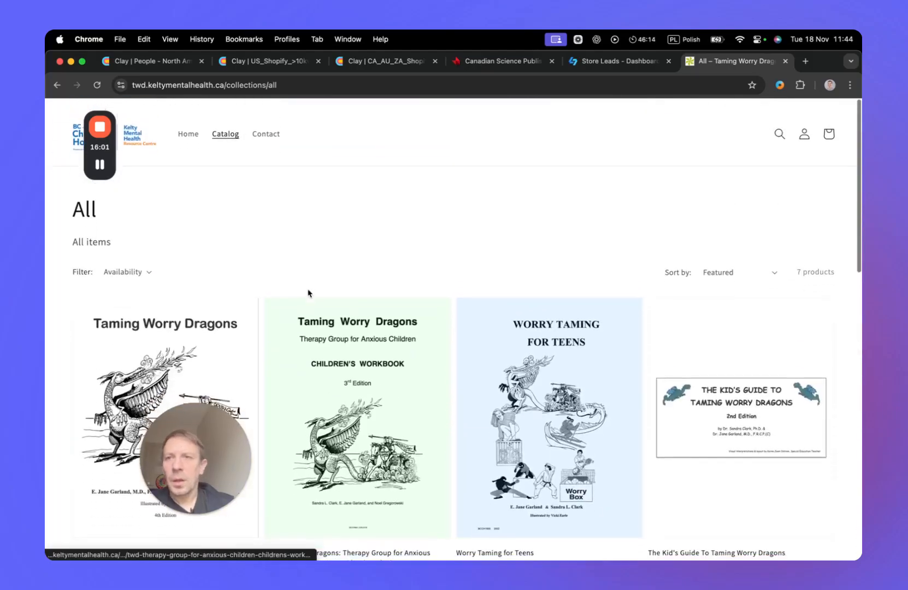
pyautogui.moveTo(91, 141)
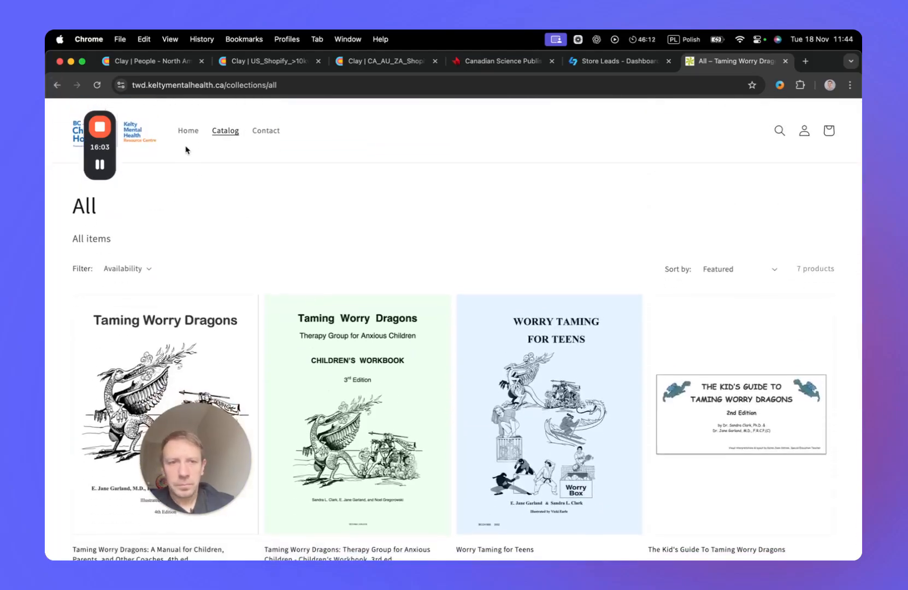
pyautogui.click(56, 85)
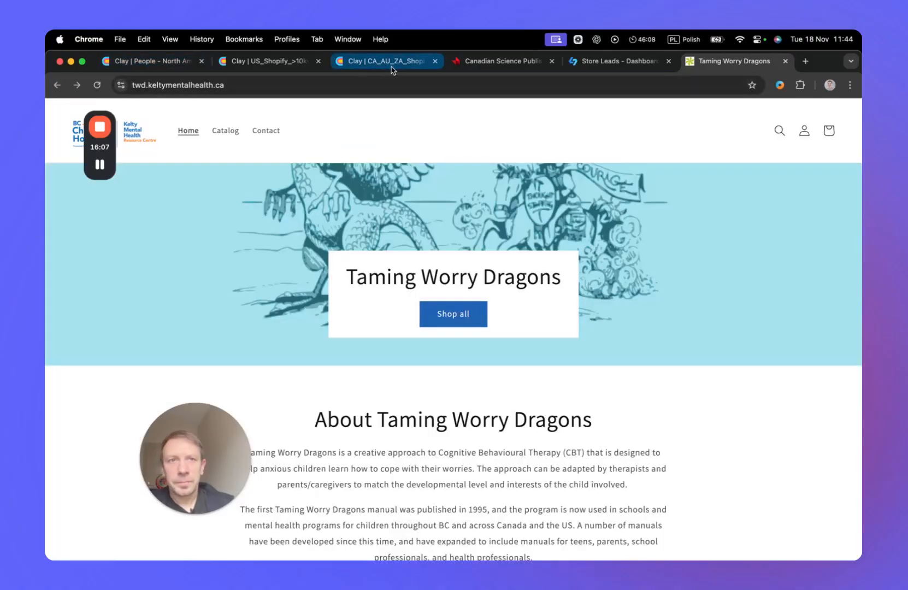
# Close the US_Shopify_>10kvisitors browser tab and return to the CA_AU_ZA_Shopify_5k visitors table.
pyautogui.click(160, 65)
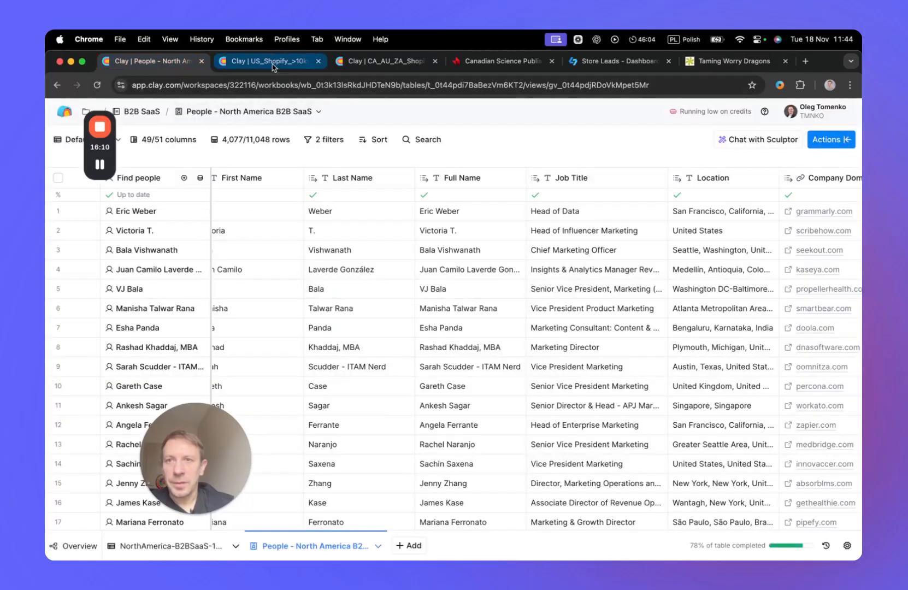
pyautogui.click(355, 61)
pyautogui.click(318, 61)
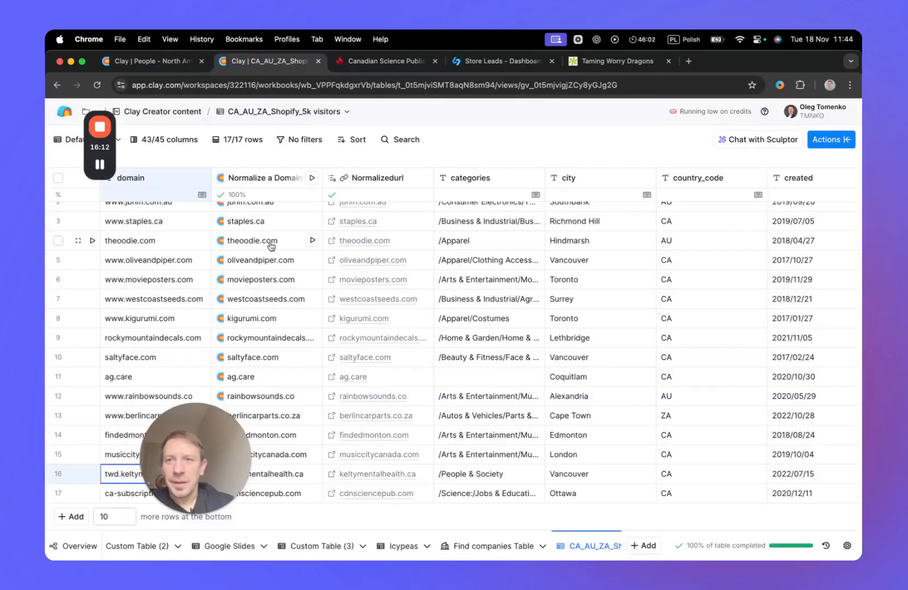
pyautogui.moveTo(162, 460); pyautogui.dragTo(380, 469)
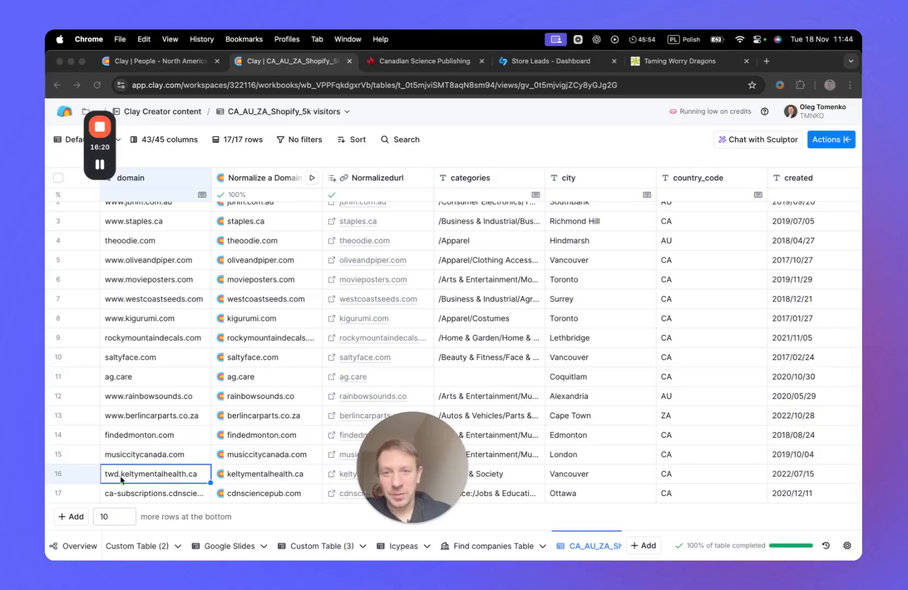
# Review the table's columns for rows 16 and 17, comparing the Shopify technology matches with the E-commerce Active results.
pyautogui.moveTo(402, 476); pyautogui.dragTo(373, 476)
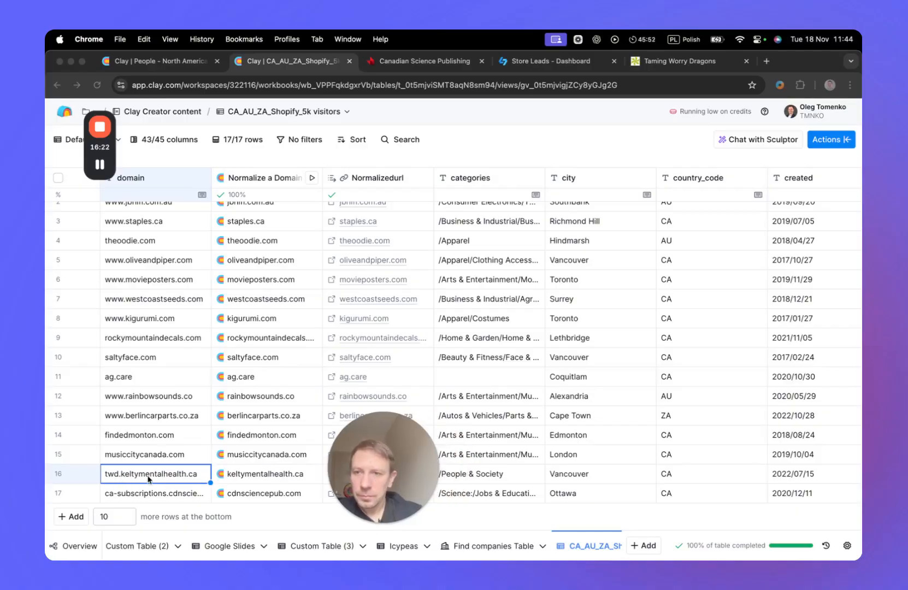
pyautogui.scroll(1, 159, 479)
pyautogui.scroll(-1, 160, 478)
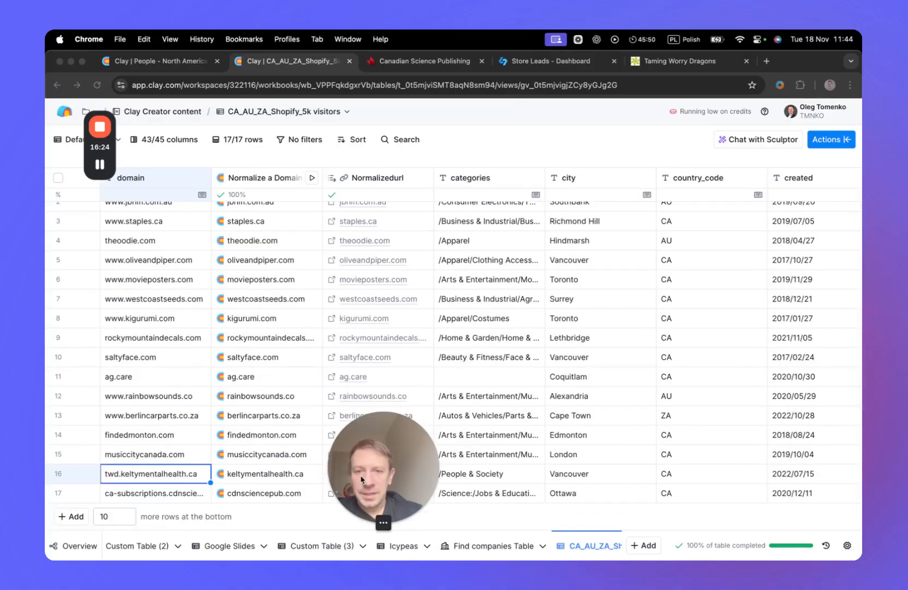
pyautogui.moveTo(361, 480); pyautogui.dragTo(290, 476)
pyautogui.hscroll(15, 573, 434)
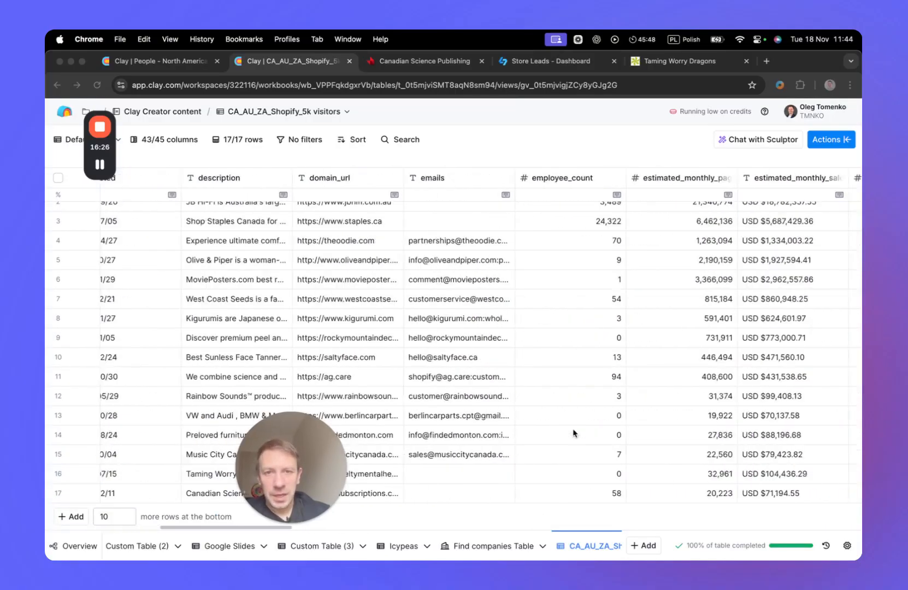
pyautogui.hscroll(15, 574, 434)
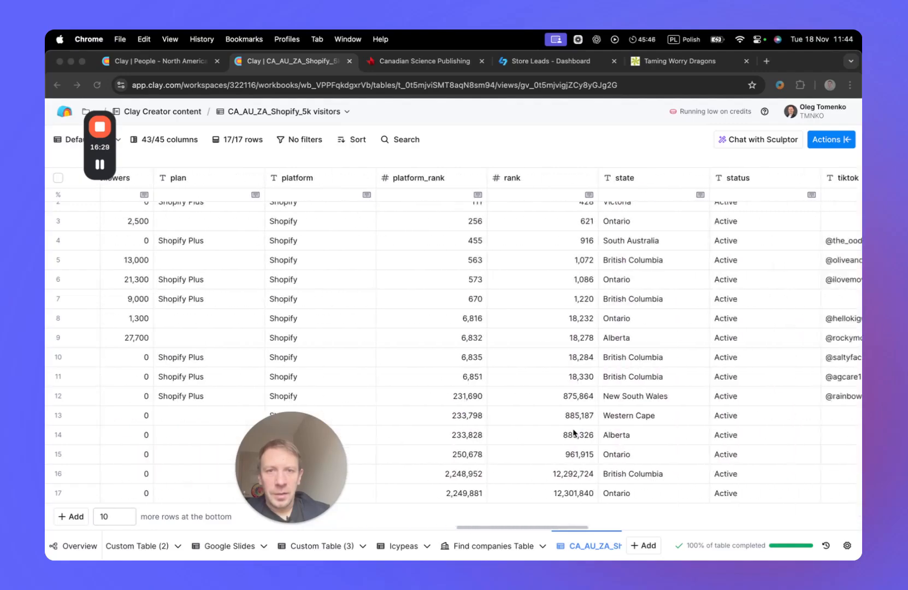
pyautogui.hscroll(15, 573, 435)
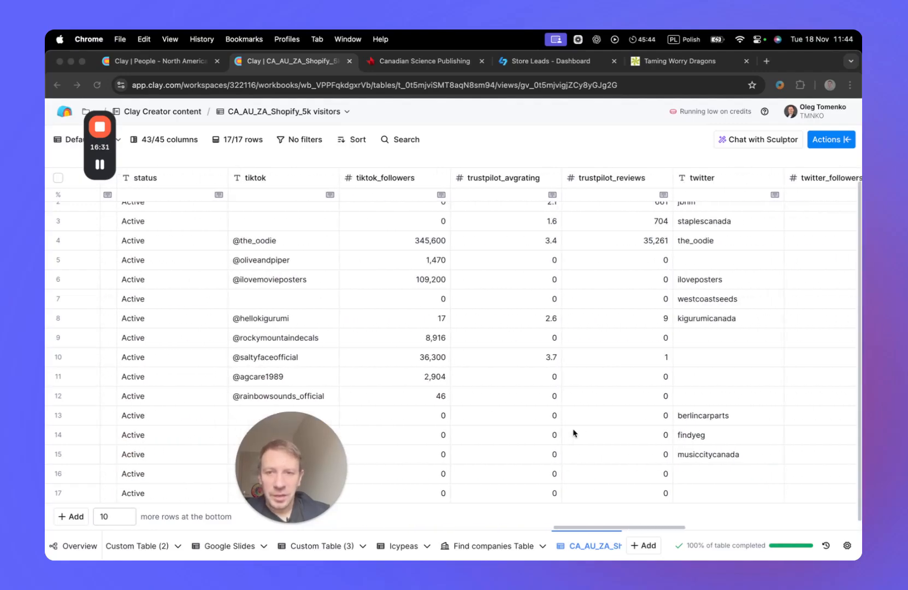
pyautogui.hscroll(10, 574, 434)
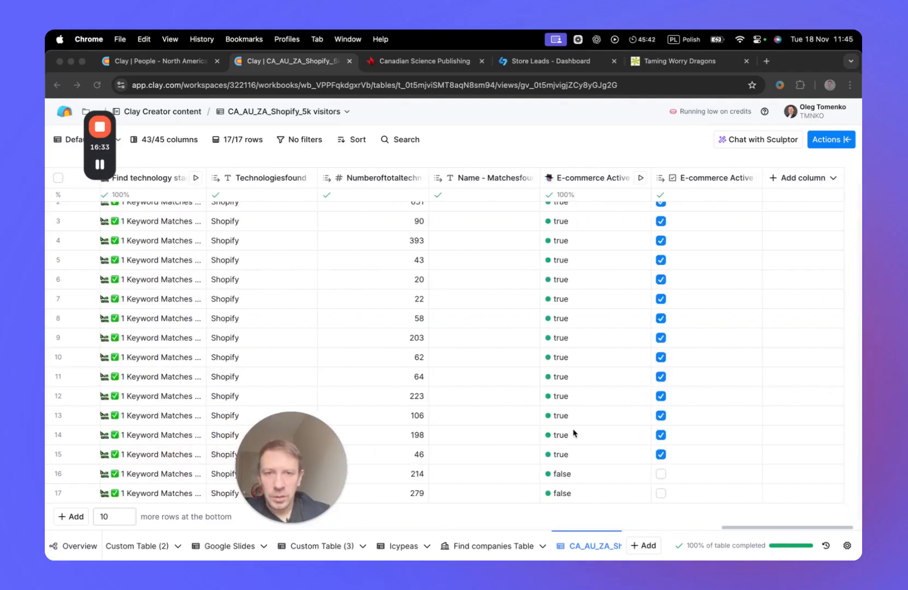
pyautogui.hscroll(-10, 574, 434)
pyautogui.hscroll(8, 573, 435)
pyautogui.hscroll(-6, 574, 434)
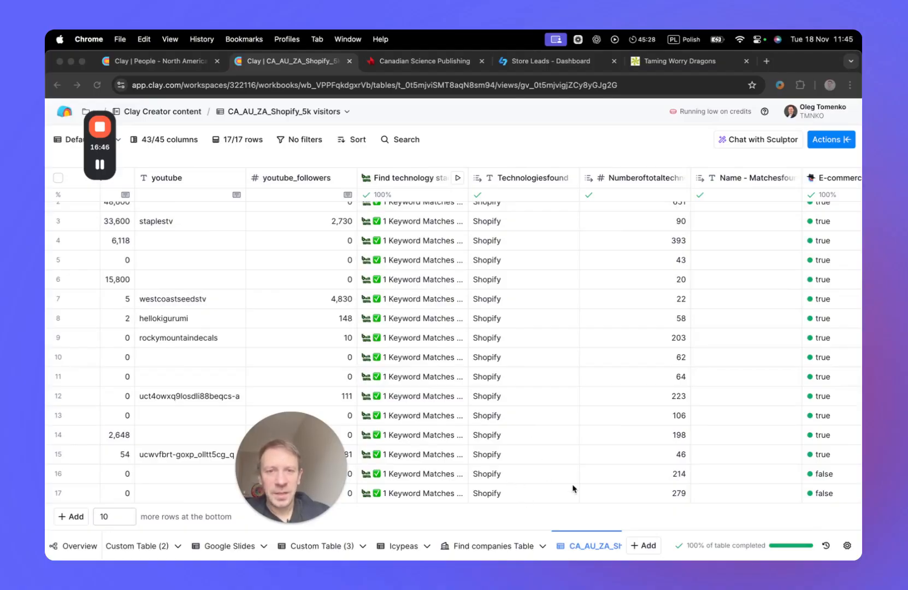
pyautogui.hscroll(5, 572, 488)
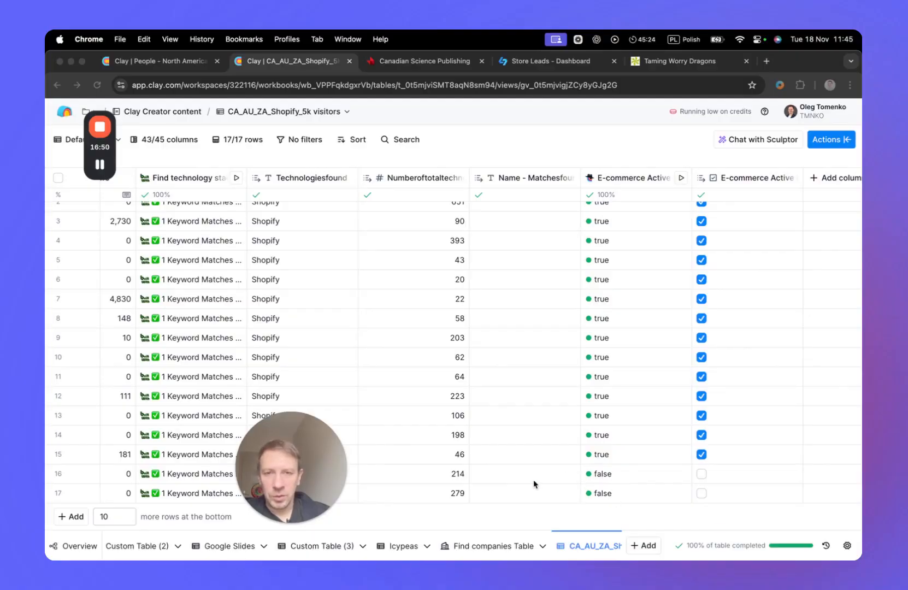
pyautogui.hscroll(-8, 552, 481)
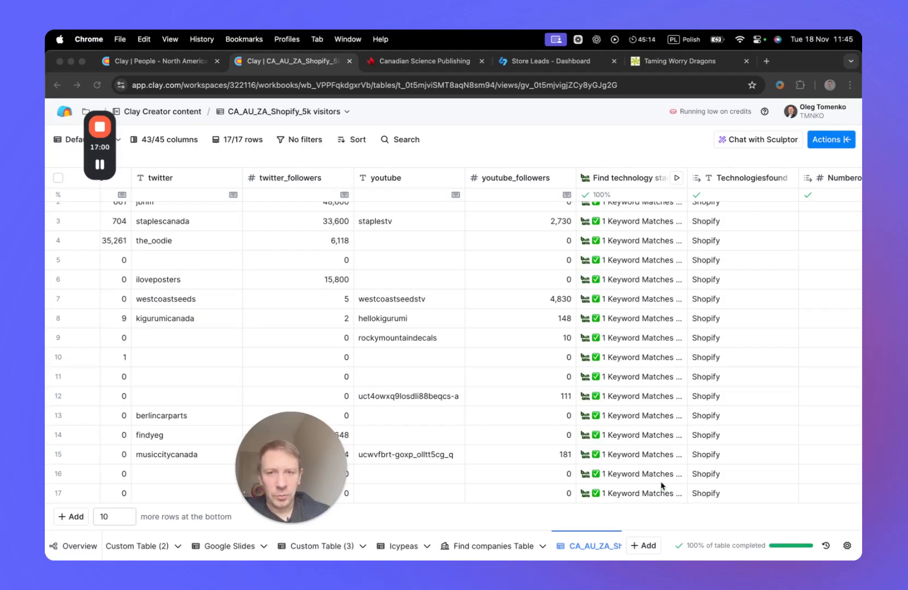
pyautogui.hscroll(10, 662, 485)
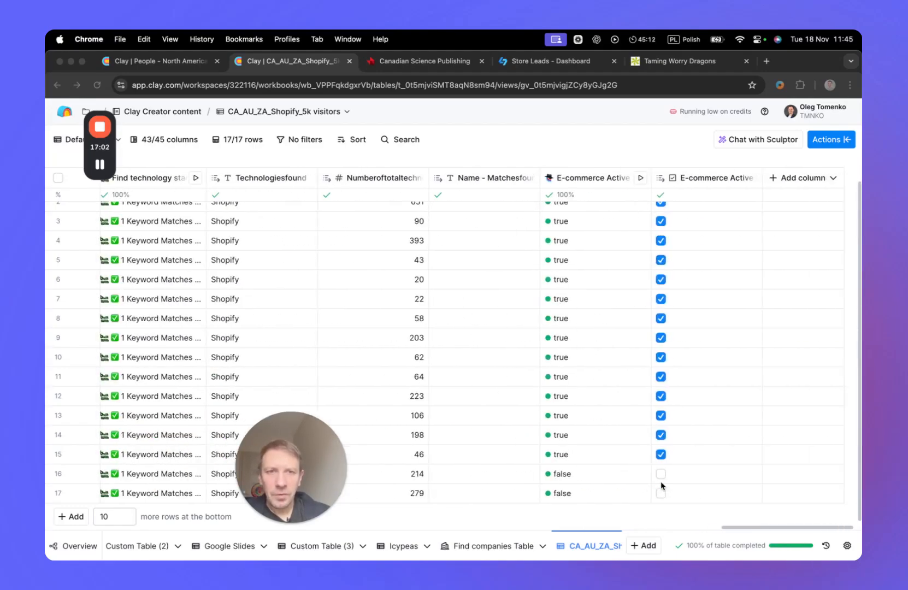
pyautogui.scroll(1, 662, 486)
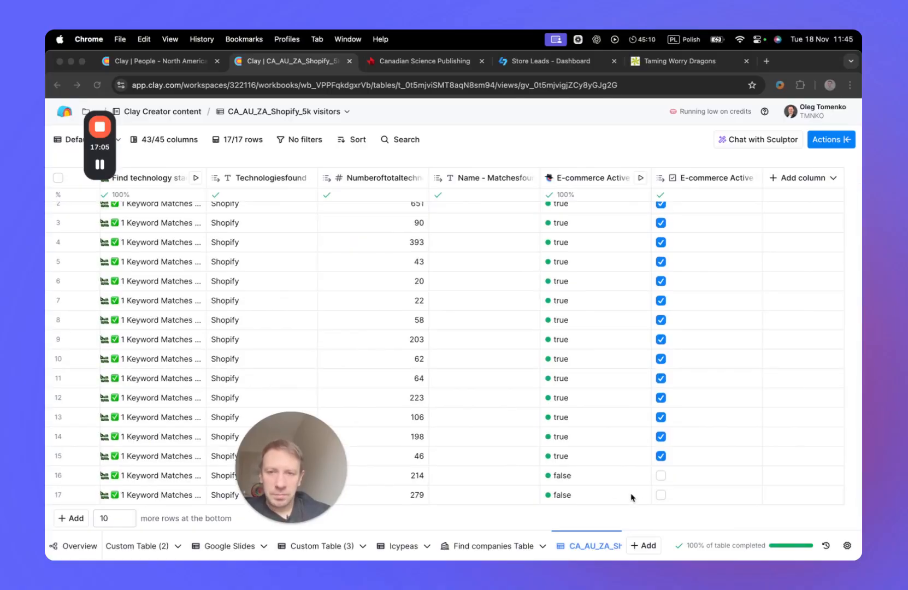
pyautogui.moveTo(311, 478); pyautogui.dragTo(247, 478)
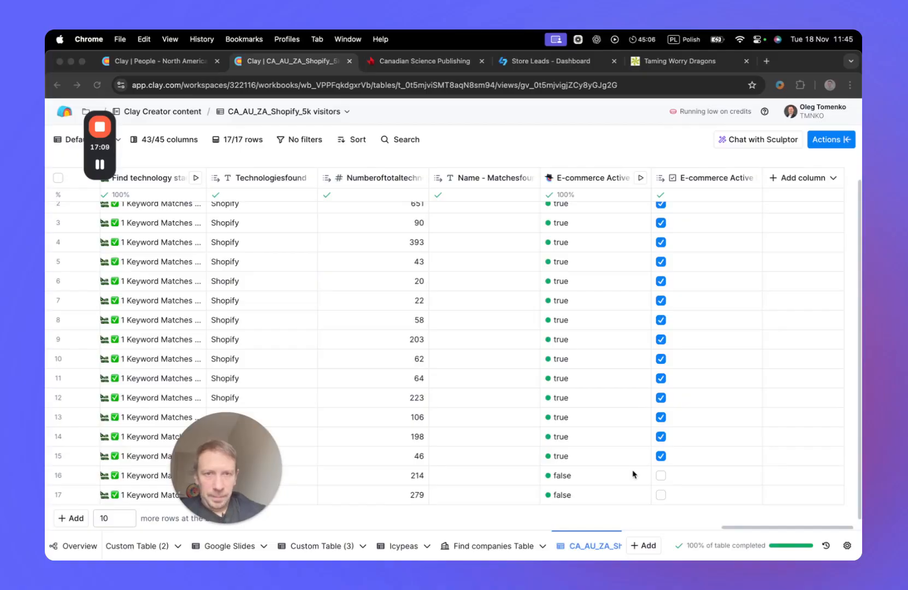
pyautogui.moveTo(98, 173)
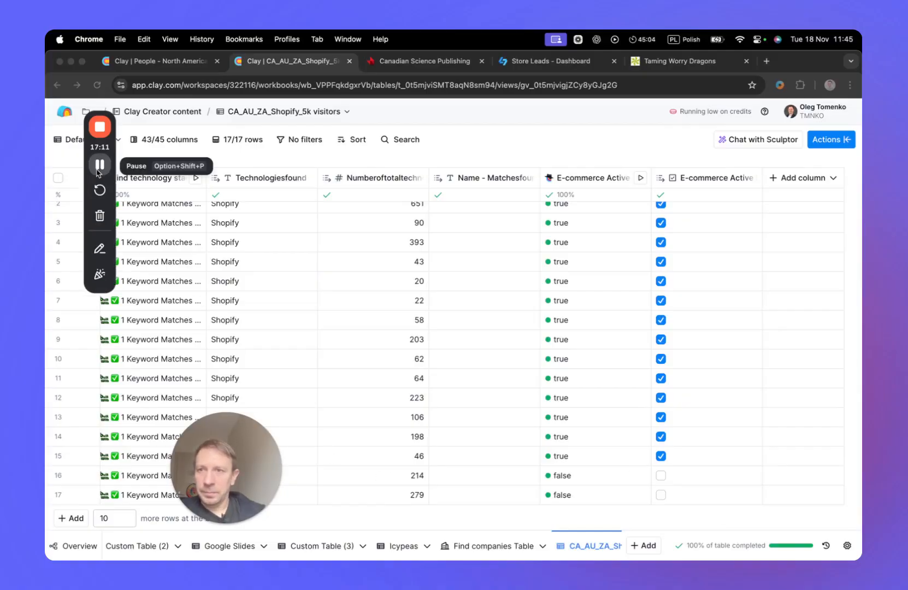
pyautogui.hscroll(-3, 440, 373)
pyautogui.hscroll(3, 440, 374)
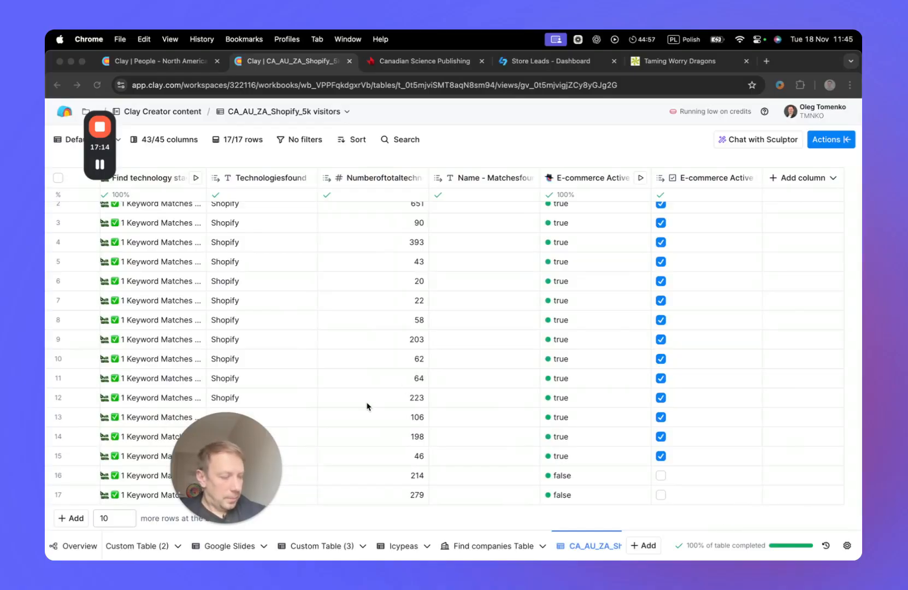
pyautogui.hscroll(-6, 459, 415)
pyautogui.hscroll(6, 459, 415)
pyautogui.scroll(2, 459, 415)
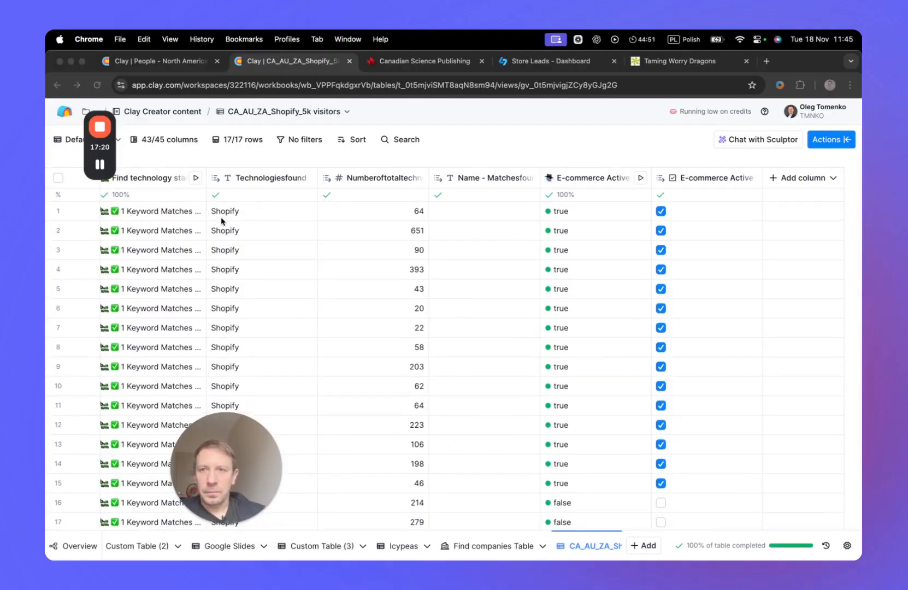
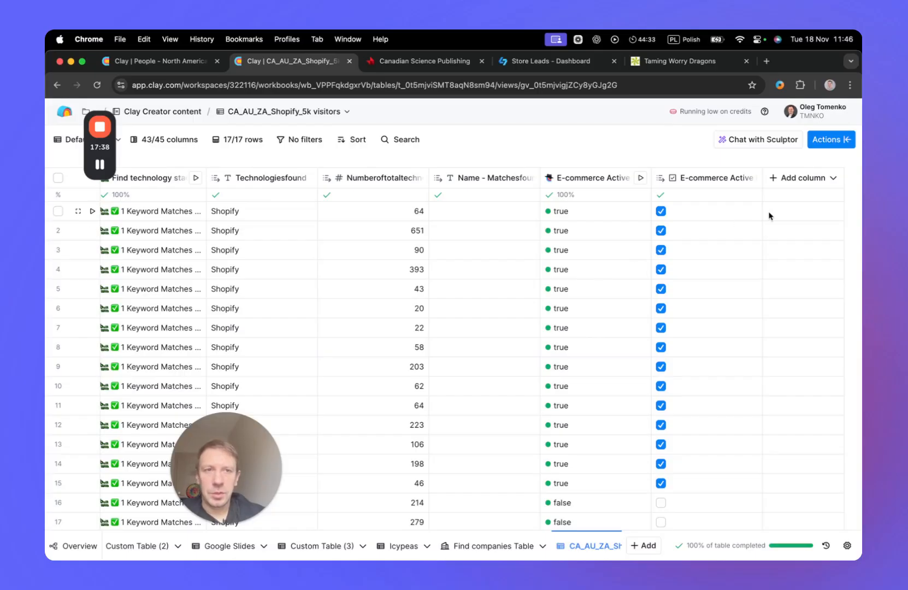
# Browse the enrichment templates for a new column and filter them to those created by You.
pyautogui.click(774, 180)
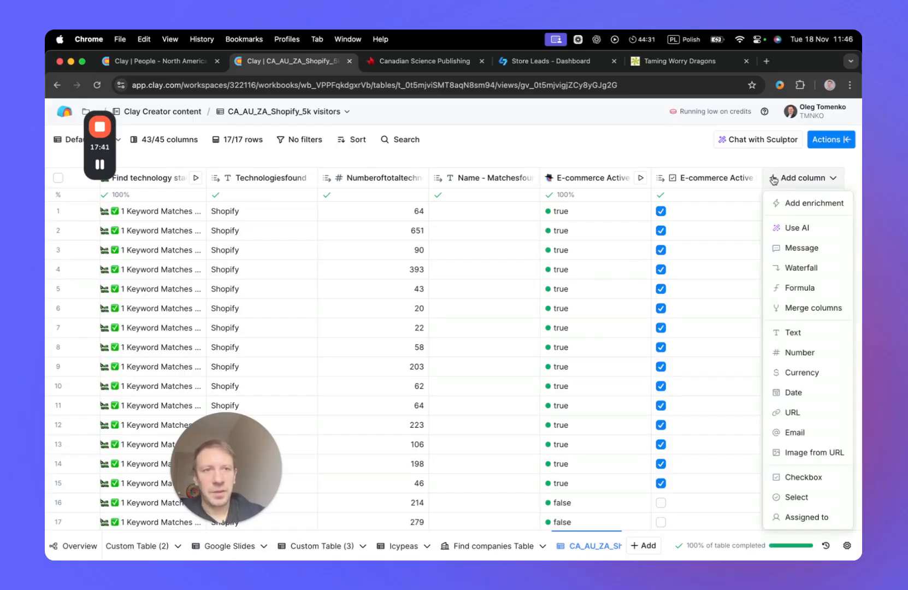
pyautogui.click(792, 212)
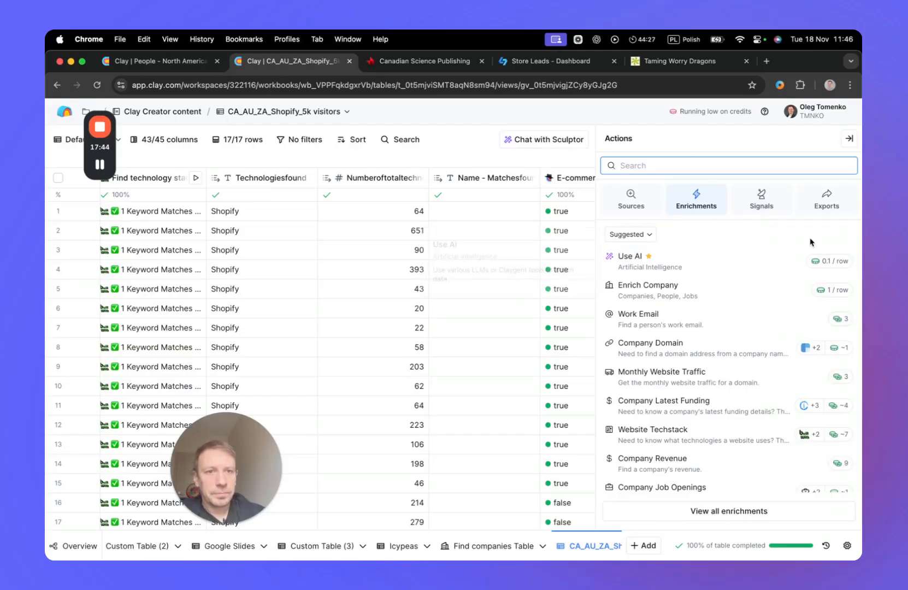
pyautogui.click(703, 509)
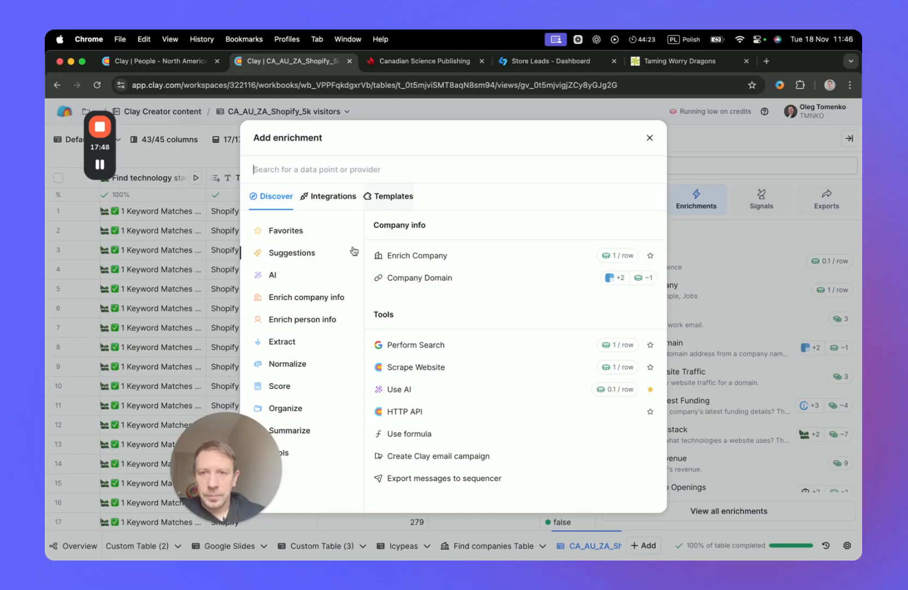
pyautogui.scroll(-10, 482, 359)
pyautogui.scroll(4, 483, 361)
pyautogui.scroll(8, 483, 362)
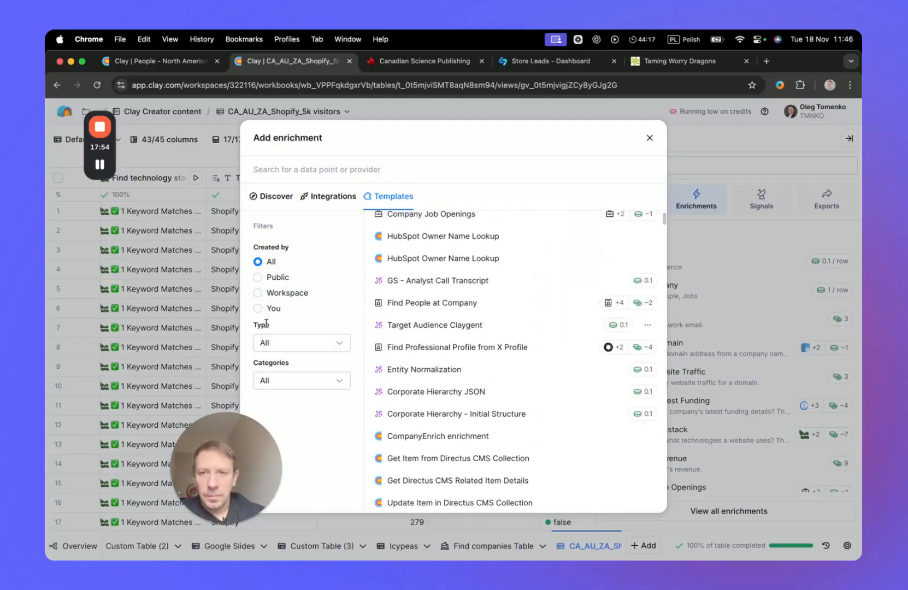
pyautogui.click(257, 308)
pyautogui.scroll(-1, 514, 378)
pyautogui.scroll(1, 513, 378)
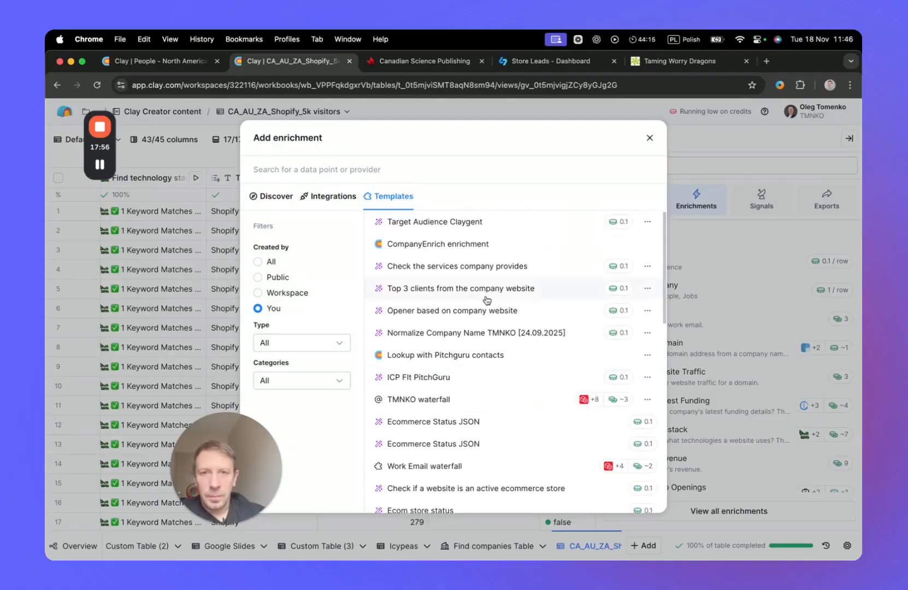
# Look through the filtered templates and choose the Company enrich & Score template.
pyautogui.scroll(-10, 506, 374)
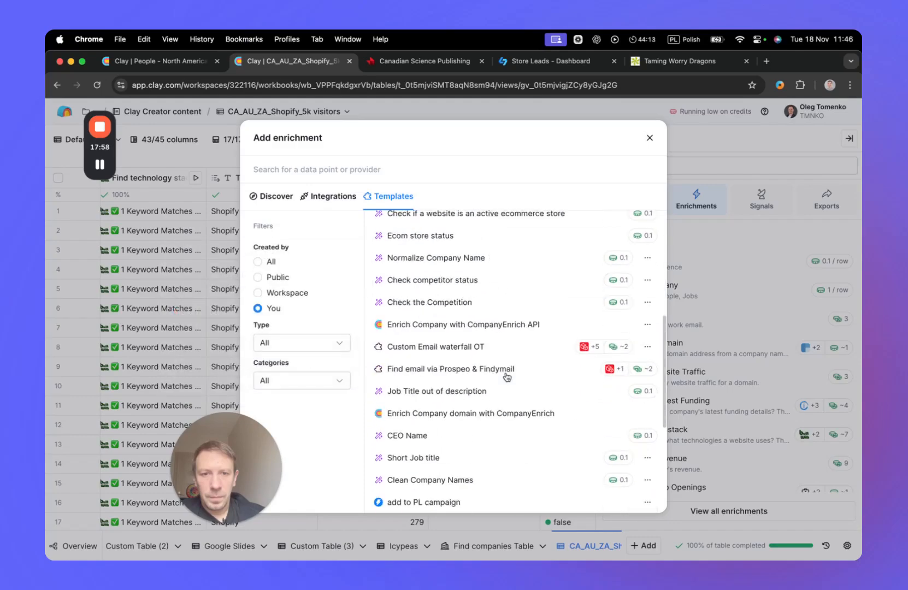
pyautogui.scroll(8, 507, 377)
pyautogui.scroll(2, 506, 374)
pyautogui.scroll(-10, 506, 374)
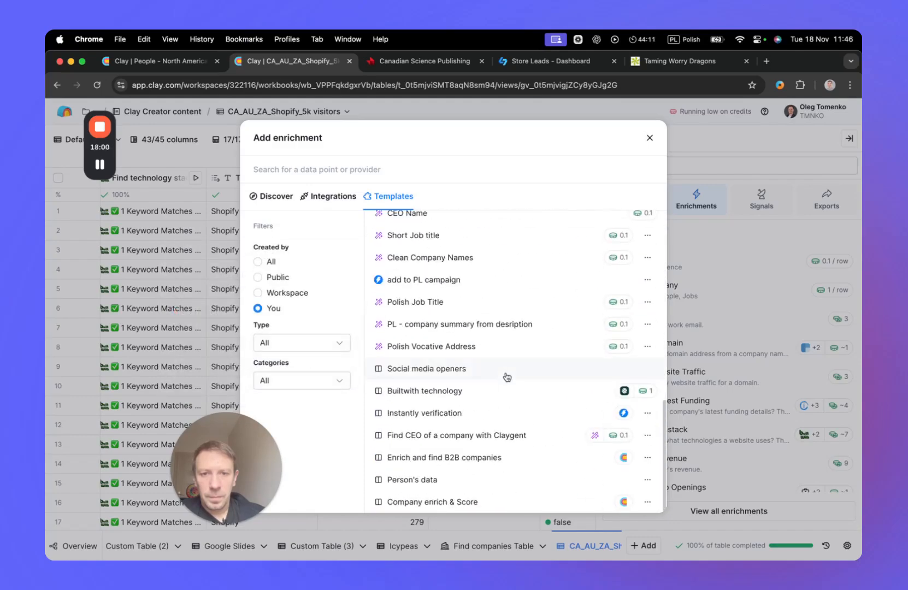
pyautogui.click(476, 502)
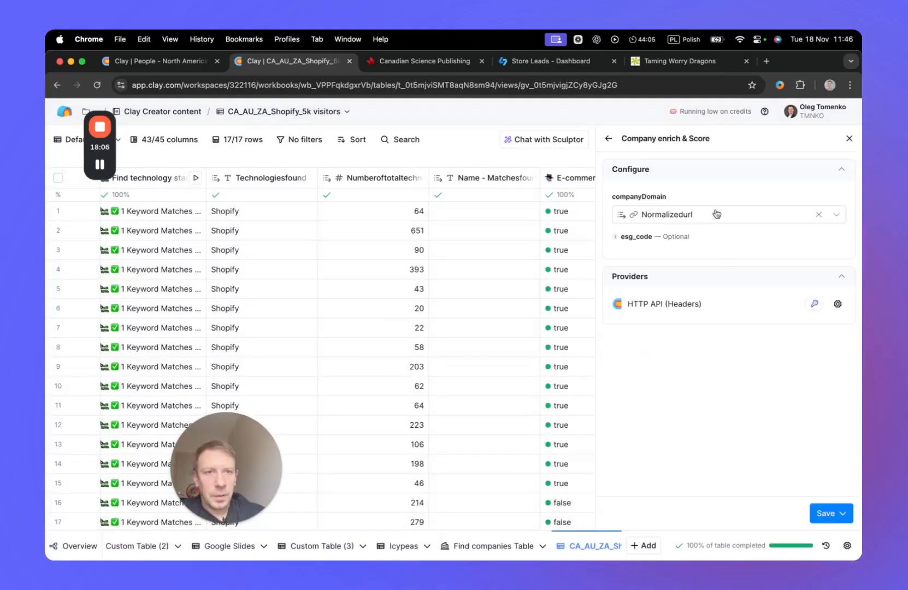
# Save the Company enrich & Score enrichment with Normalizedurl as companyDomain, run it on the 17 rows in this view, and close its settings.
pyautogui.click(829, 515)
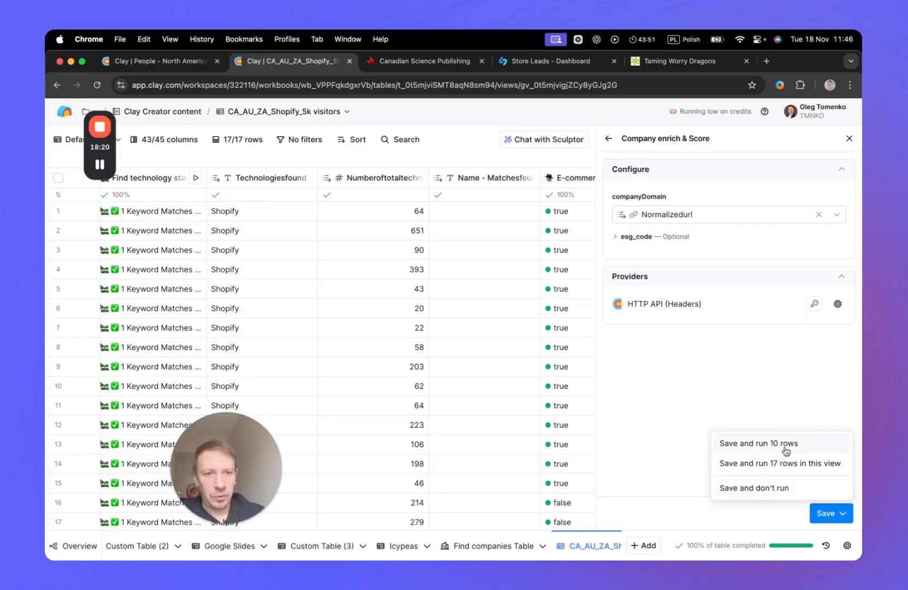
pyautogui.click(781, 464)
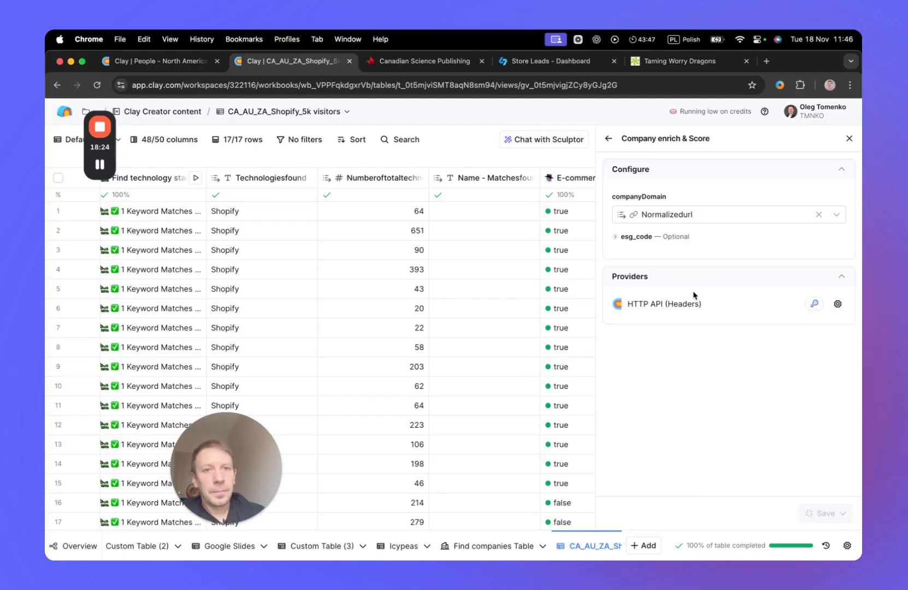
pyautogui.click(850, 139)
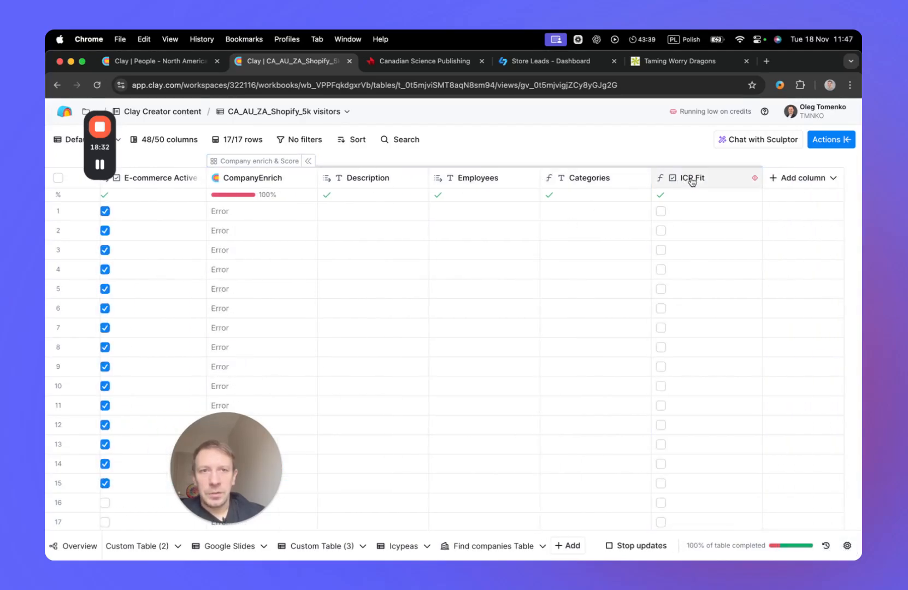
# Examine the ICP Fit column's formula, especially the employee ranges 11-50 and 51-200, and close it without changes.
pyautogui.click(689, 182)
pyautogui.click(692, 223)
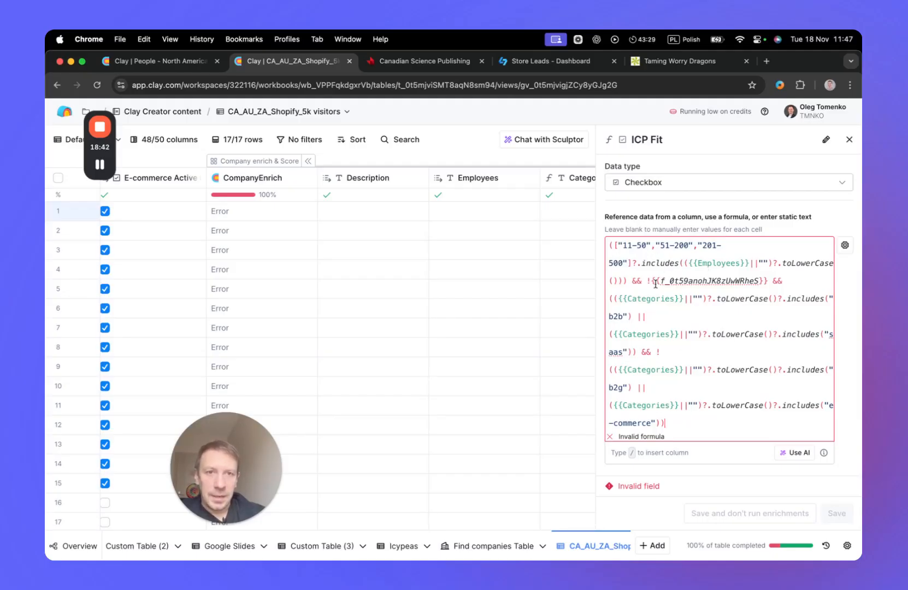
pyautogui.moveTo(648, 245); pyautogui.dragTo(623, 245)
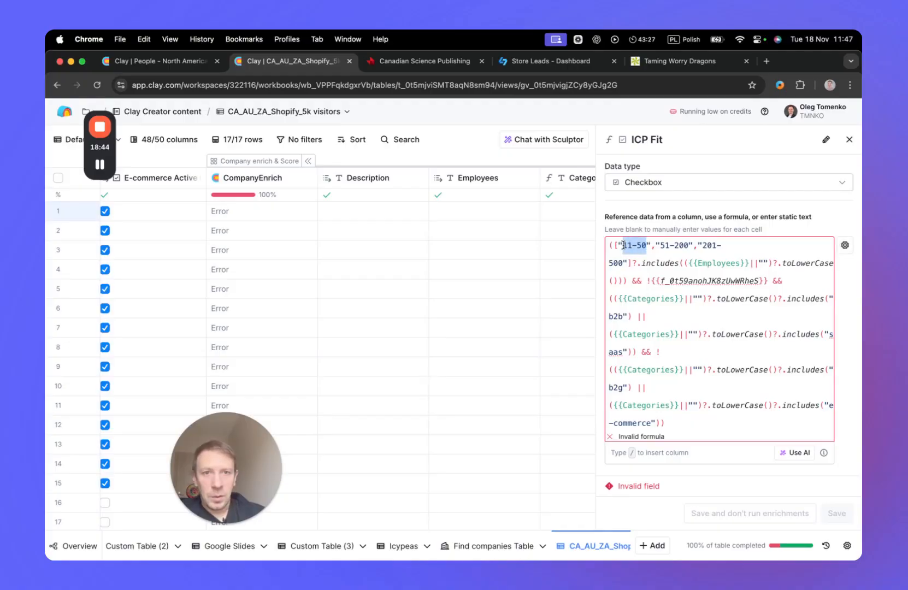
pyautogui.click(688, 246)
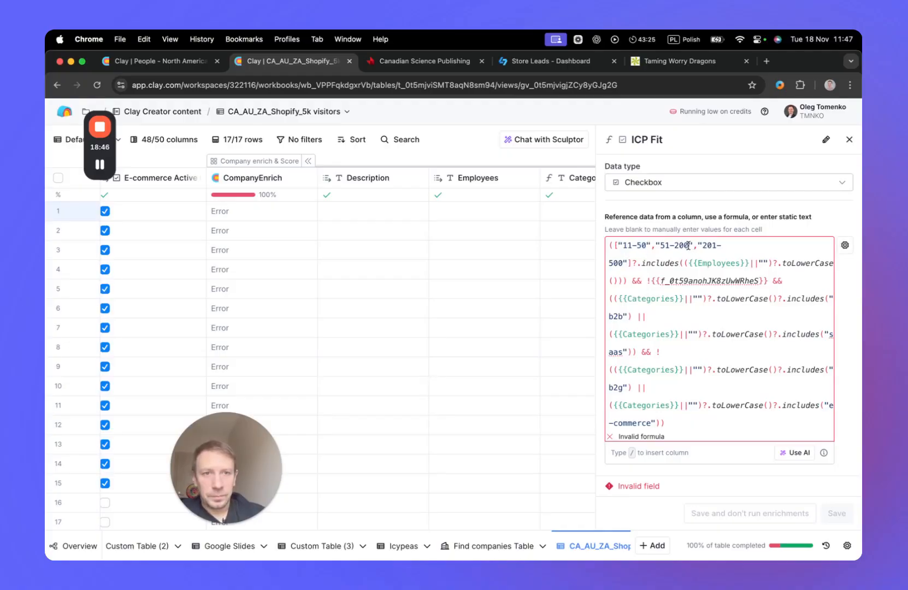
pyautogui.moveTo(688, 246); pyautogui.dragTo(663, 246)
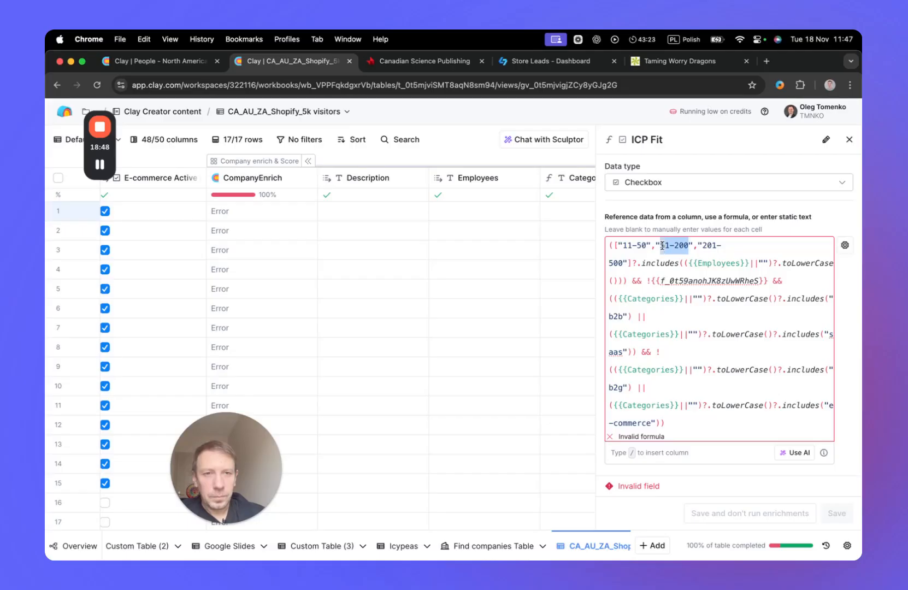
pyautogui.click(645, 245)
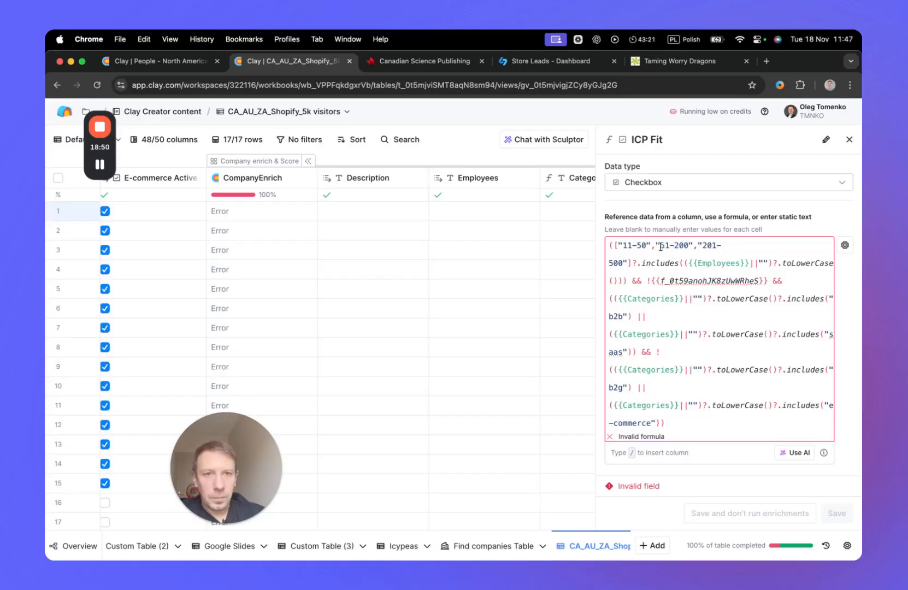
pyautogui.click(848, 139)
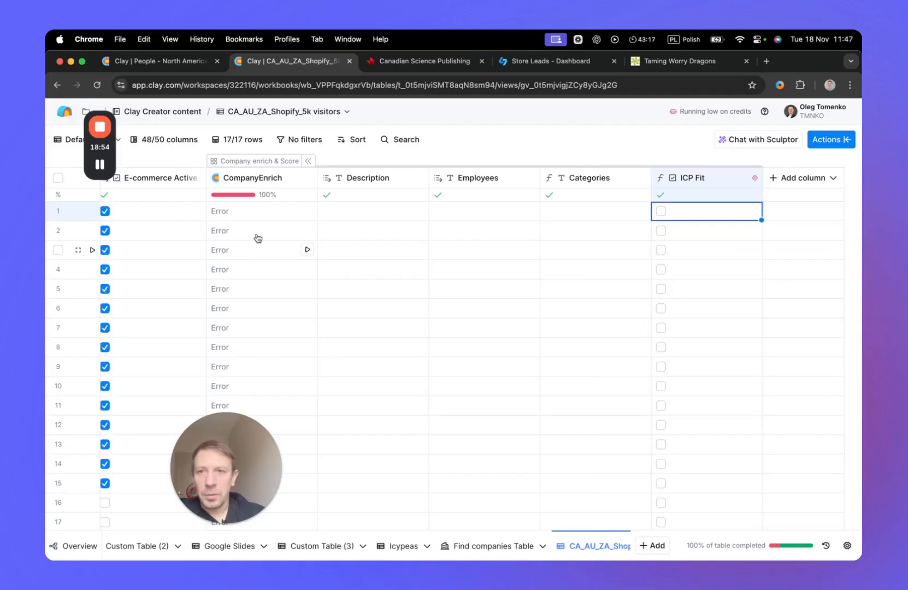
# Check row 1's CompanyEnrich error details and set that column's HTTP API (Headers) account to CompanyEnrich.
pyautogui.click(250, 212)
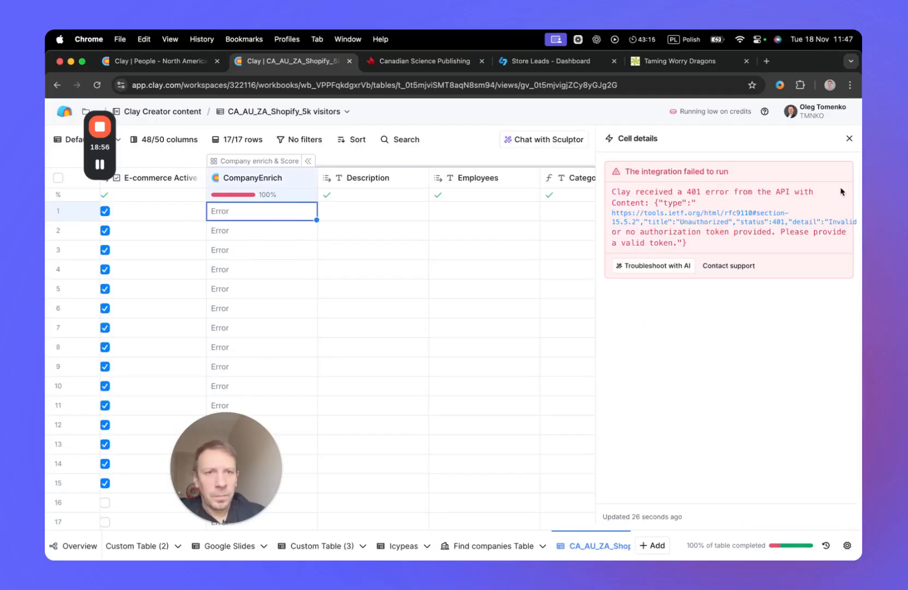
pyautogui.click(848, 139)
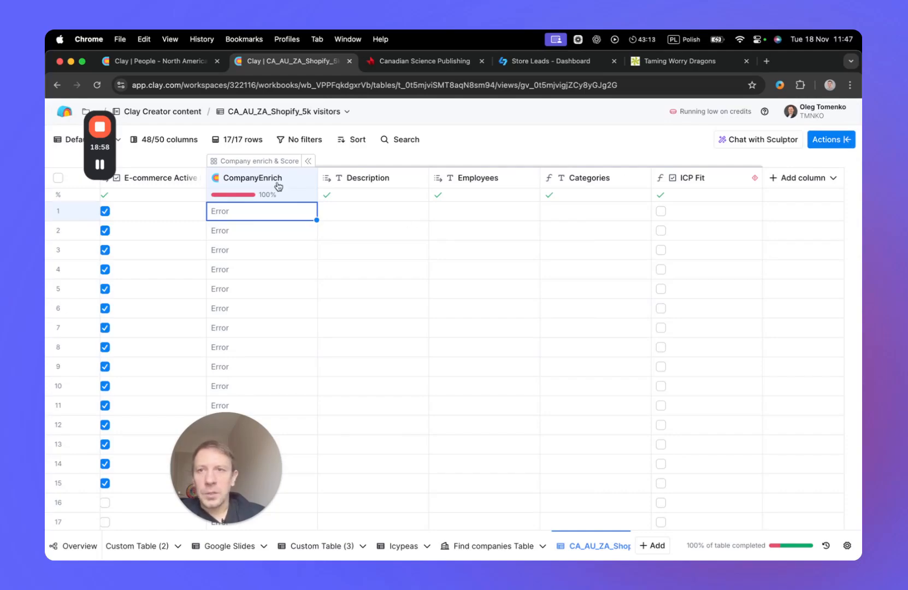
pyautogui.click(281, 186)
pyautogui.click(254, 280)
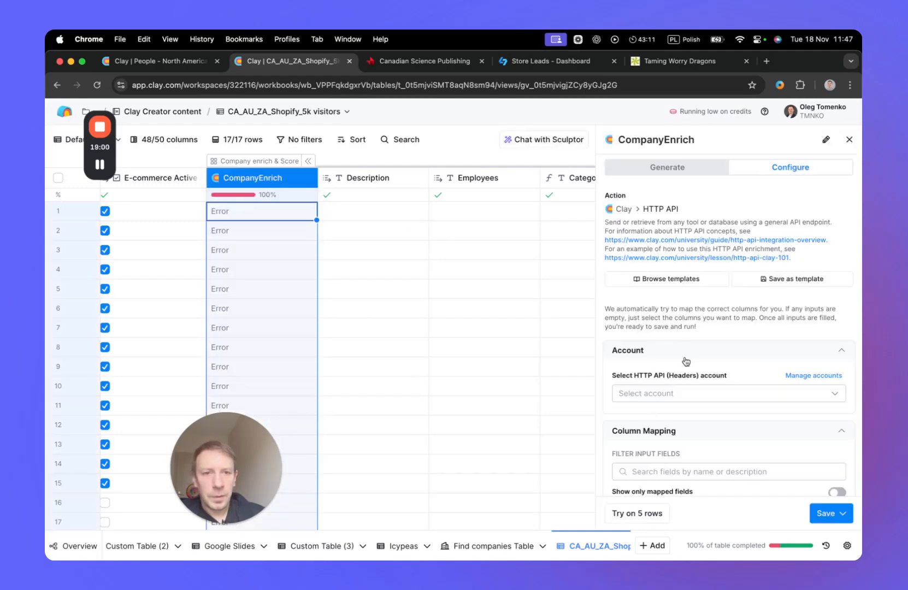
pyautogui.scroll(-3, 677, 341)
pyautogui.click(686, 268)
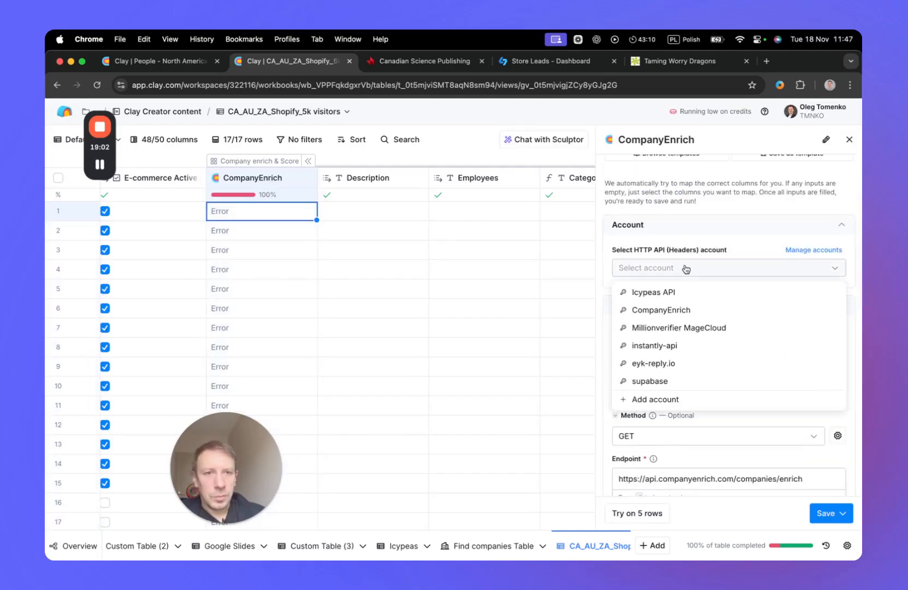
pyautogui.click(693, 313)
# Save the edited CompanyEnrich column and rerun it on the 17 rows in this view.
pyautogui.scroll(-5, 721, 437)
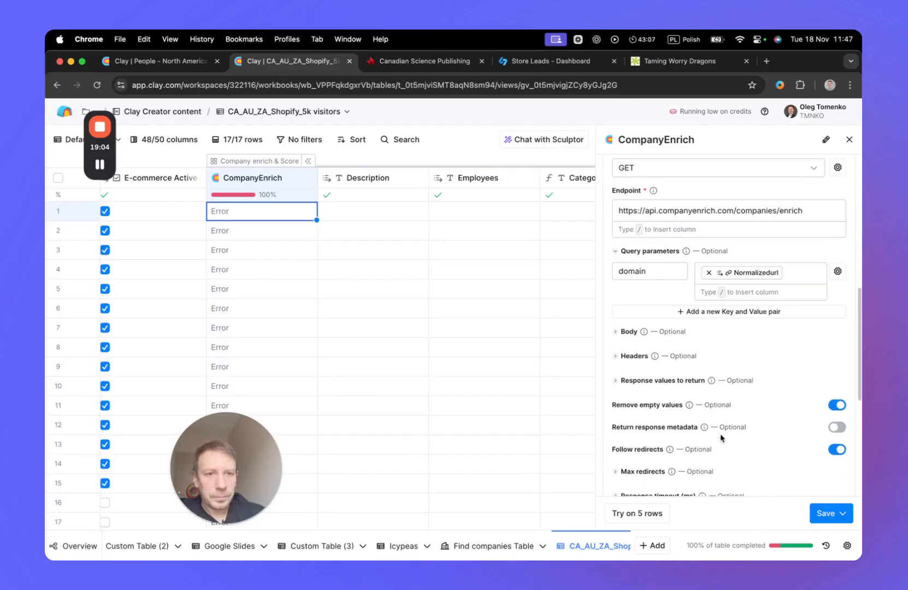
pyautogui.click(819, 512)
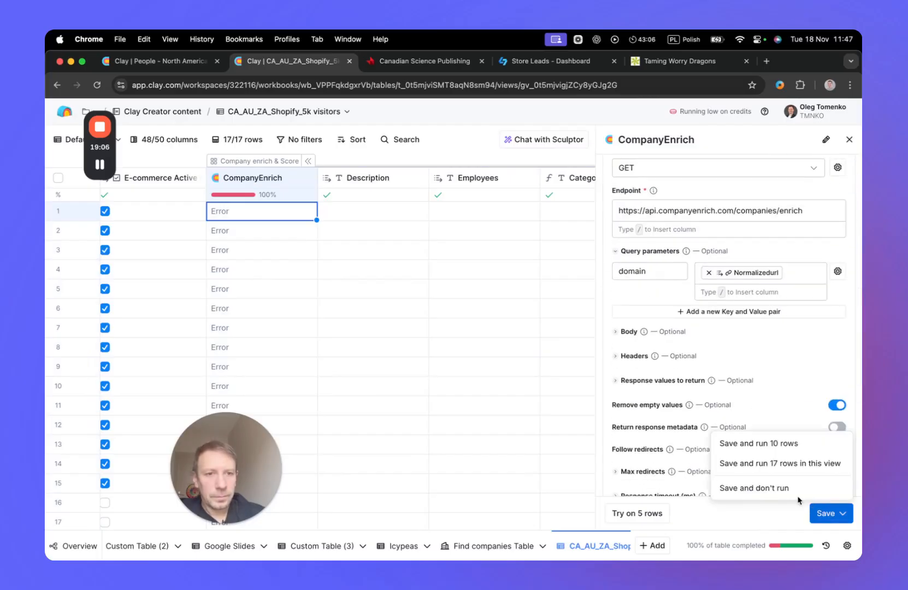
pyautogui.click(785, 471)
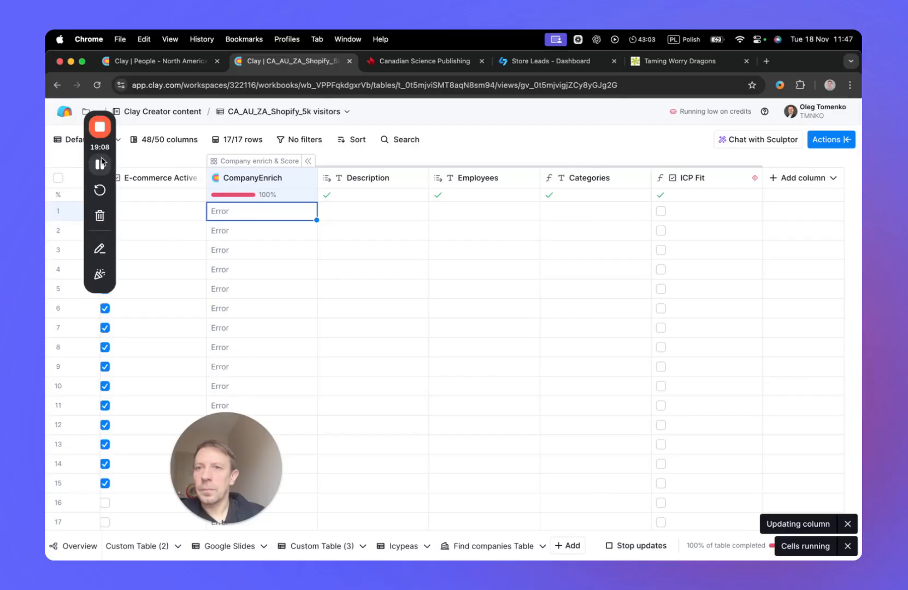
# Review the enriched Employees values across the table, focusing on the company size ranges in rows 1 to 3.
pyautogui.scroll(-1, 290, 391)
pyautogui.scroll(1, 290, 392)
pyautogui.click(470, 367)
pyautogui.moveTo(475, 211); pyautogui.dragTo(476, 254)
pyautogui.scroll(-1, 483, 308)
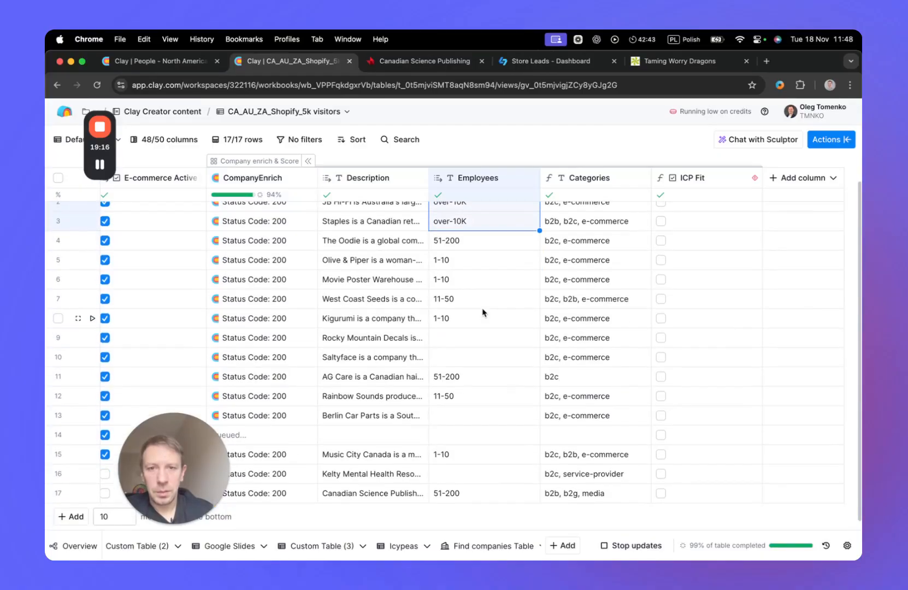
pyautogui.scroll(1, 482, 313)
pyautogui.click(471, 217)
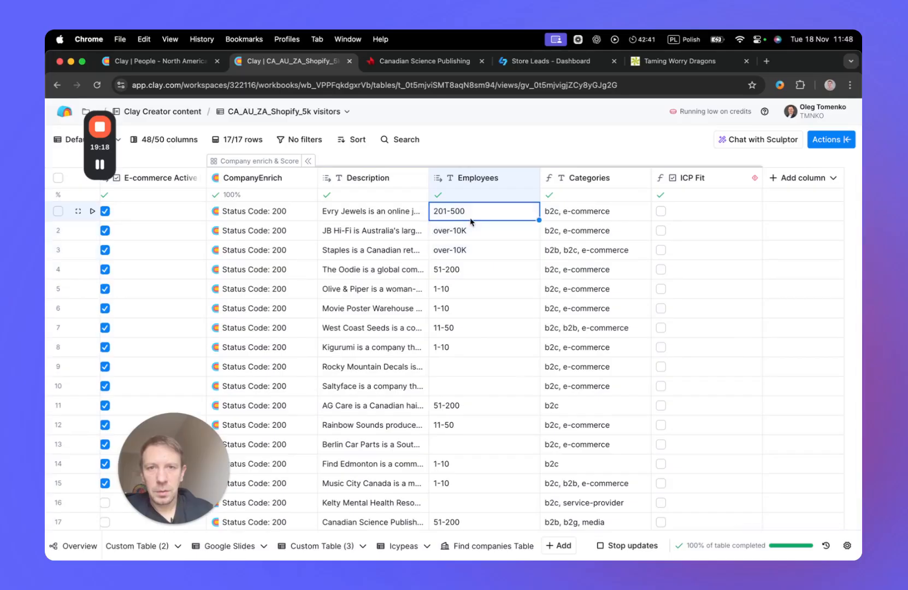
pyautogui.click(477, 252)
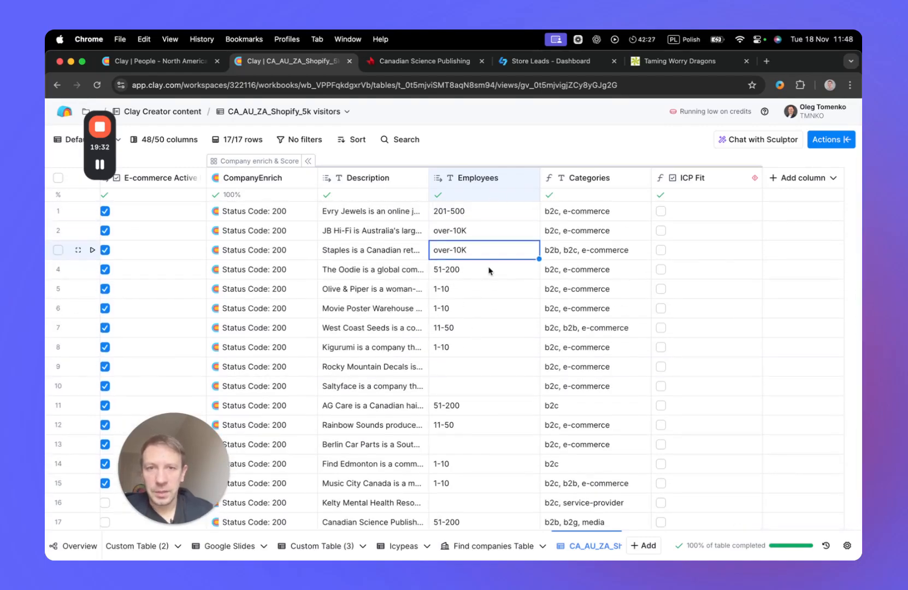
pyautogui.click(452, 216)
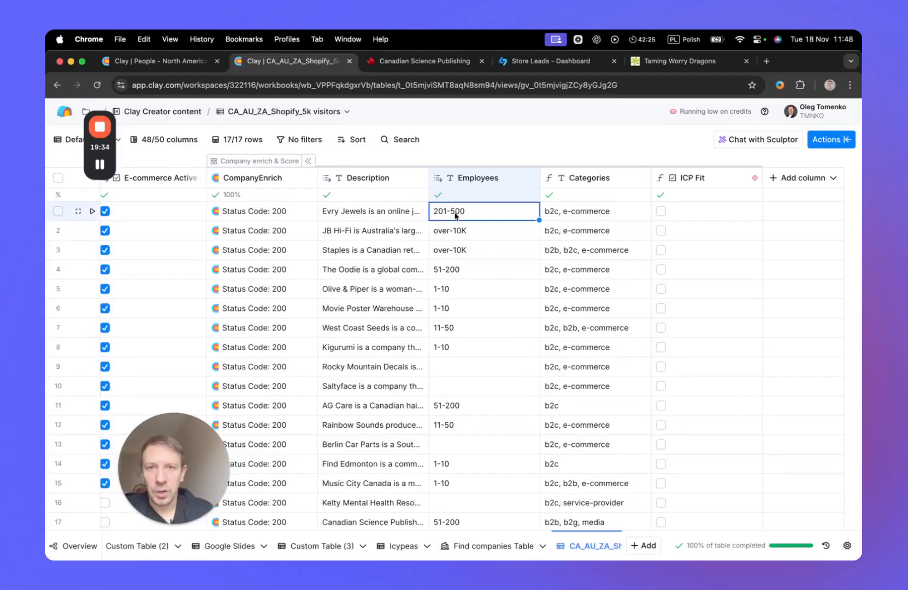
pyautogui.moveTo(483, 215); pyautogui.dragTo(483, 250)
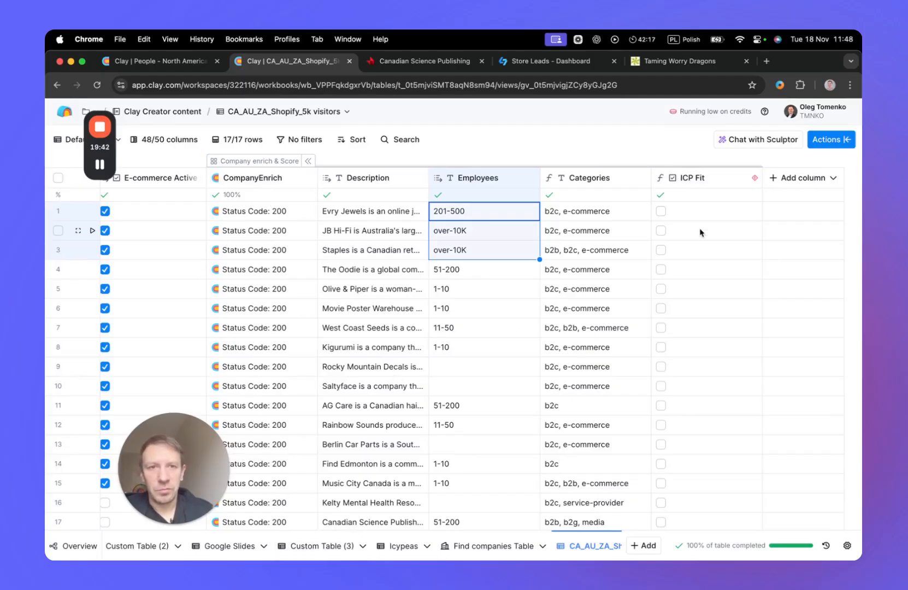
# Clear the ICP Fit column's invalid formula and remove the old prompt with deleted column references from its AI formula generator.
pyautogui.click(693, 181)
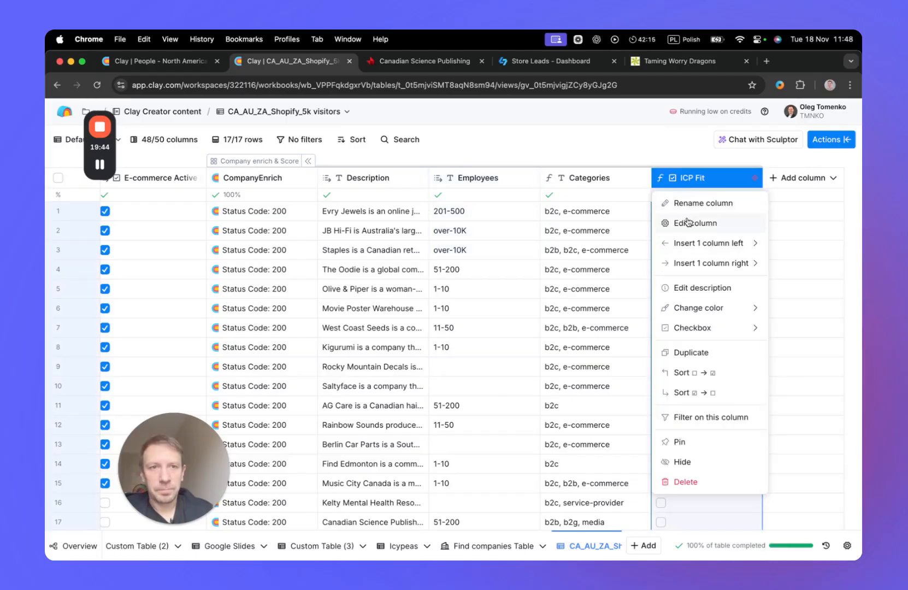
pyautogui.click(688, 223)
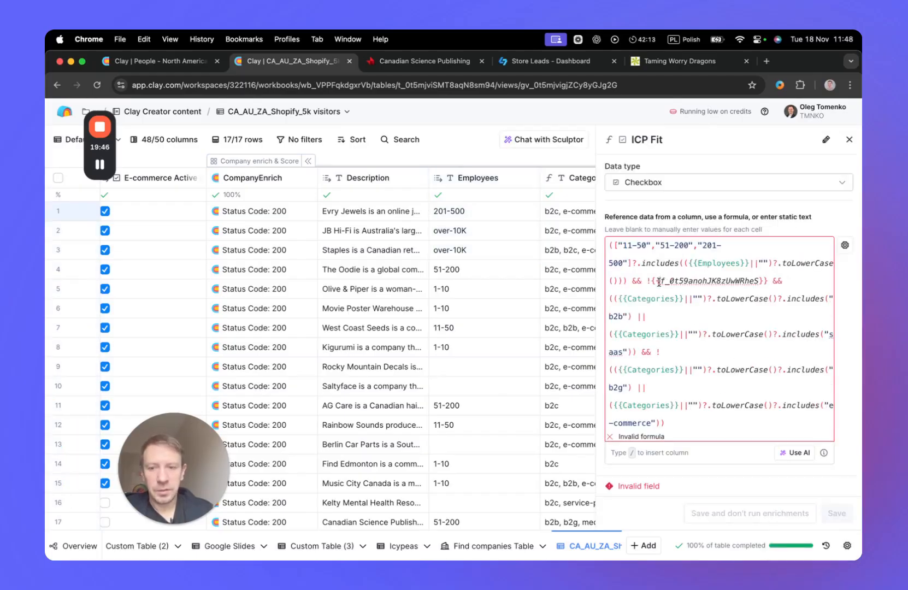
pyautogui.press('super+a')
pyautogui.press('BackSpace')
pyautogui.click(795, 266)
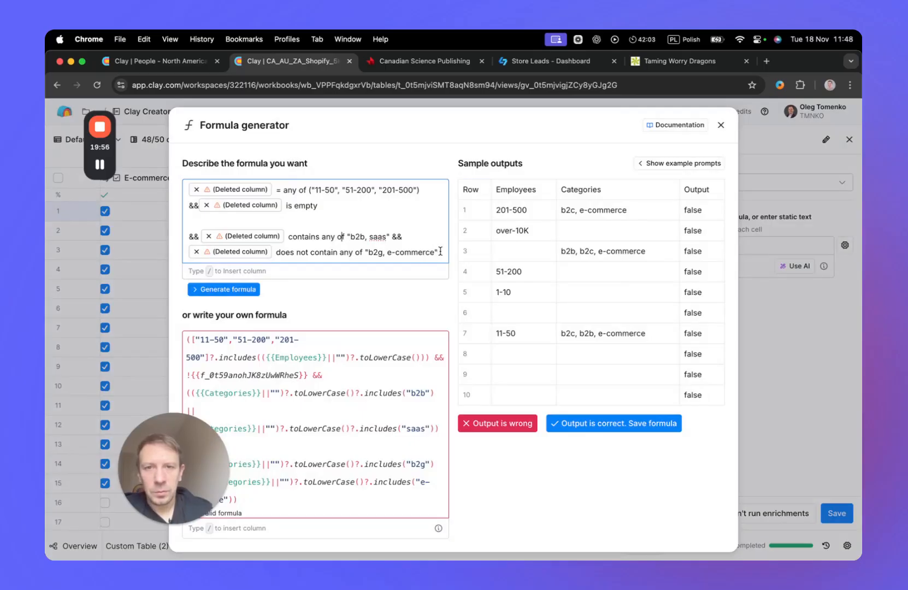
pyautogui.hotkey('ctrl', 'a')
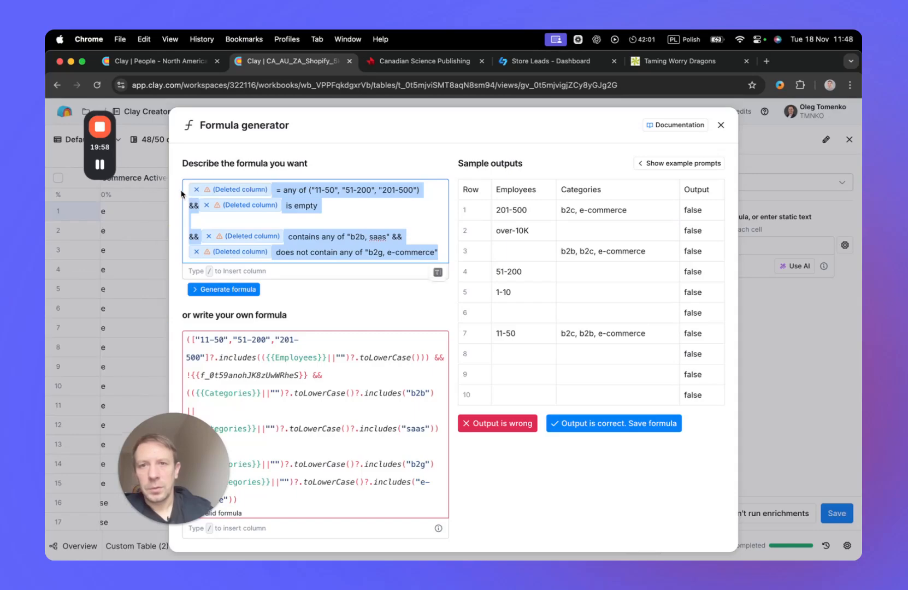
pyautogui.press('BackSpace')
# Generate and save an ICP Fit formula from the prompt: if Employees does not contain any of "500,1K, 10K".
pyautogui.write('/em')
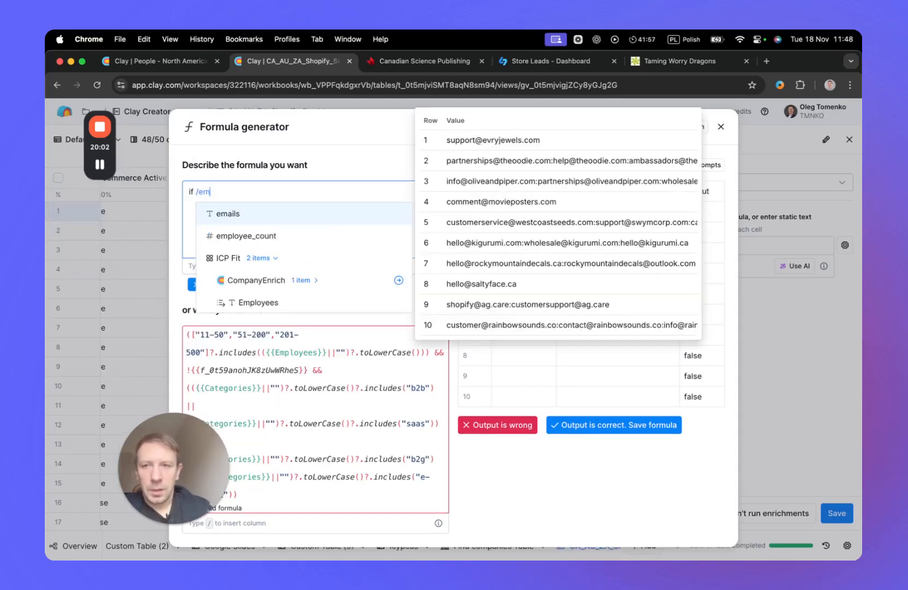
pyautogui.click(219, 303)
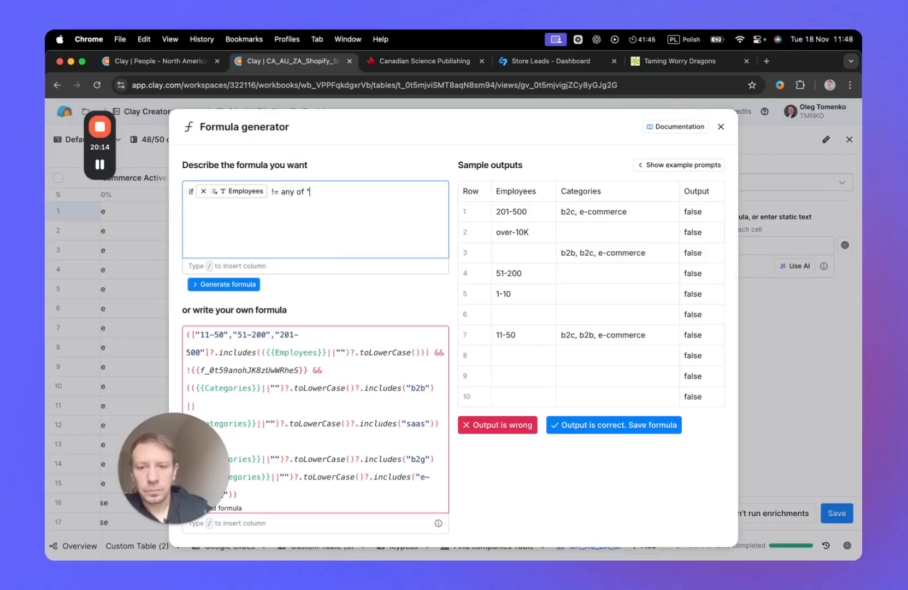
pyautogui.write('500","500-1K","')
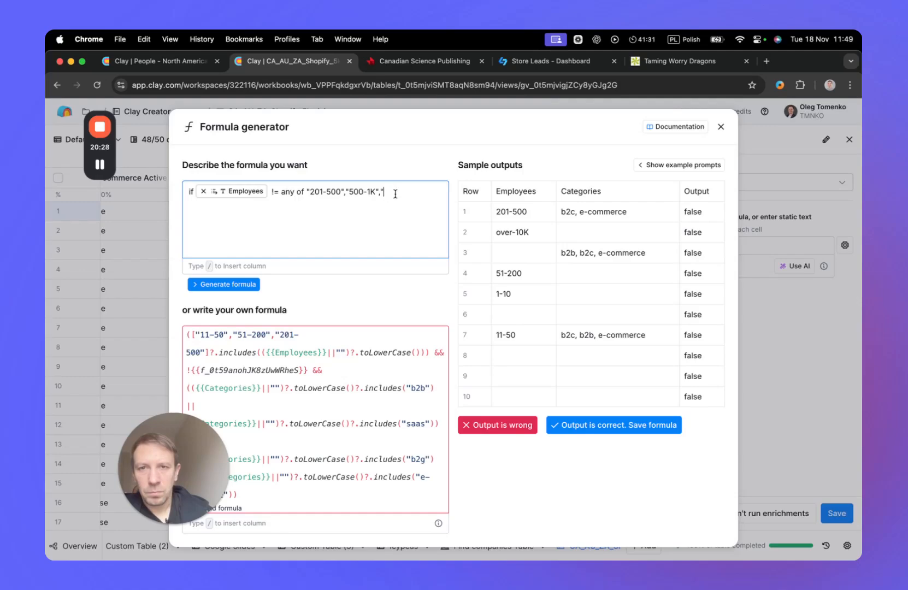
pyautogui.moveTo(395, 191); pyautogui.dragTo(273, 192)
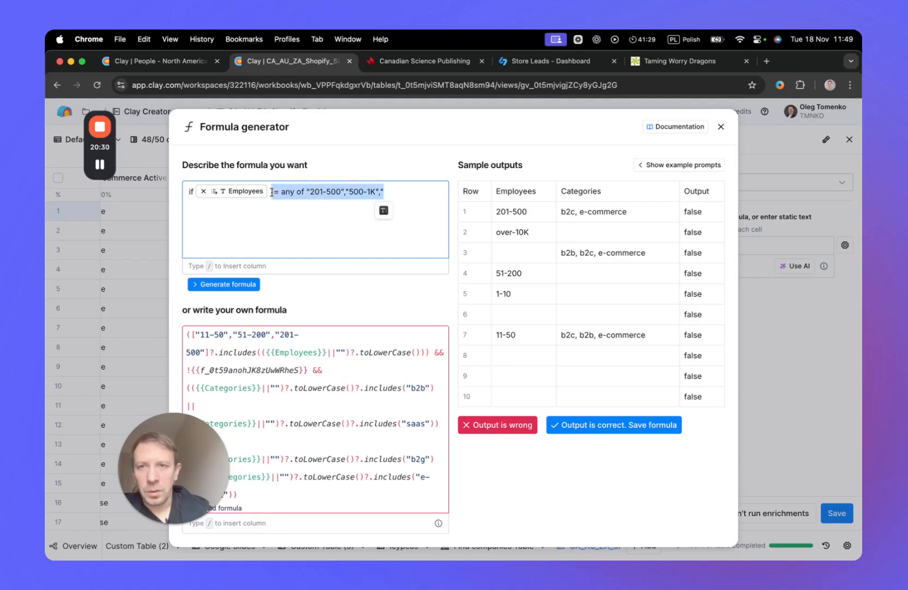
pyautogui.write('does not contain')
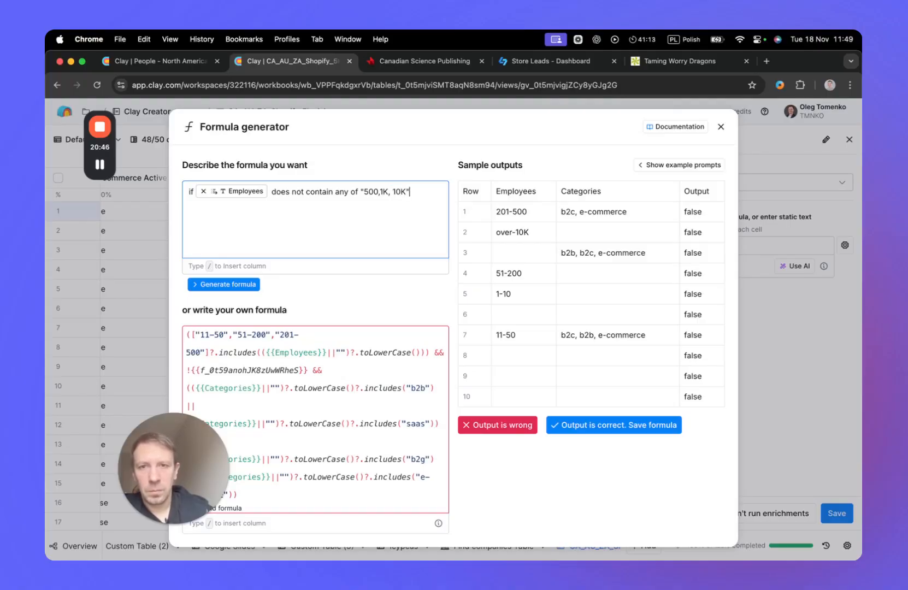
pyautogui.click(235, 284)
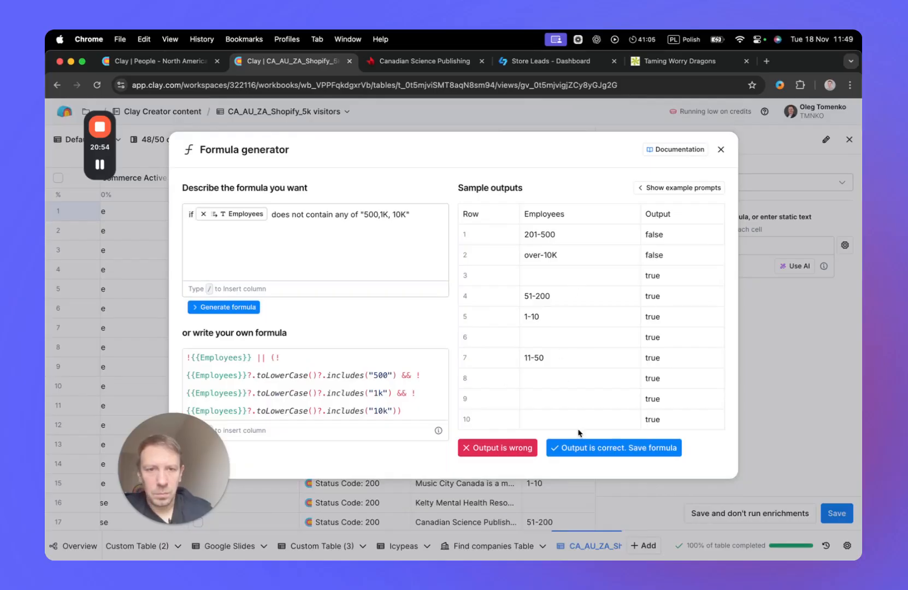
pyautogui.click(589, 452)
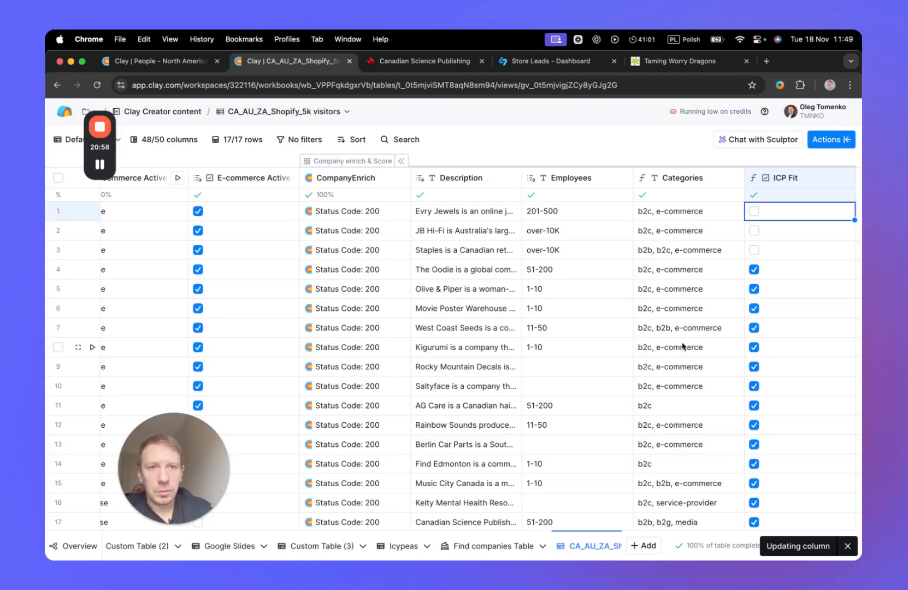
# Compare the ICP Fit checkboxes with the Employees values, including row 1 and the rows with an empty company size.
pyautogui.hscroll(3, 683, 346)
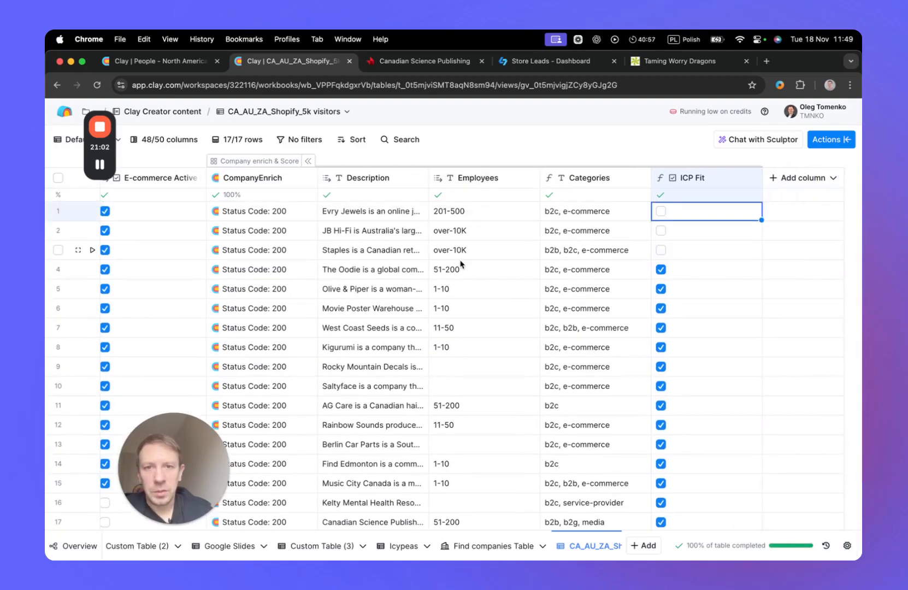
pyautogui.moveTo(461, 288); pyautogui.dragTo(462, 355)
pyautogui.click(460, 212)
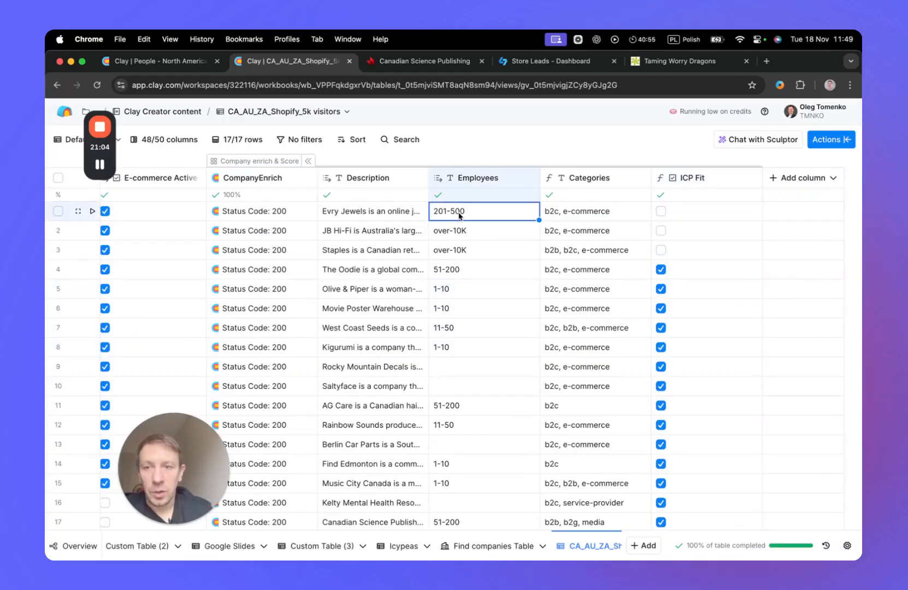
pyautogui.scroll(-2, 490, 376)
pyautogui.scroll(2, 488, 374)
pyautogui.click(480, 370)
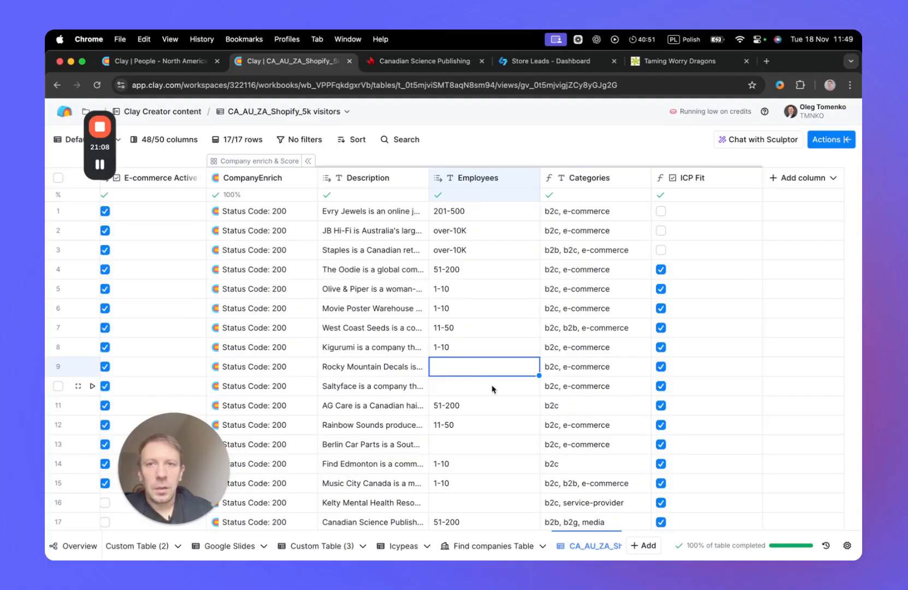
pyautogui.hscroll(-3, 491, 389)
pyautogui.hscroll(3, 494, 389)
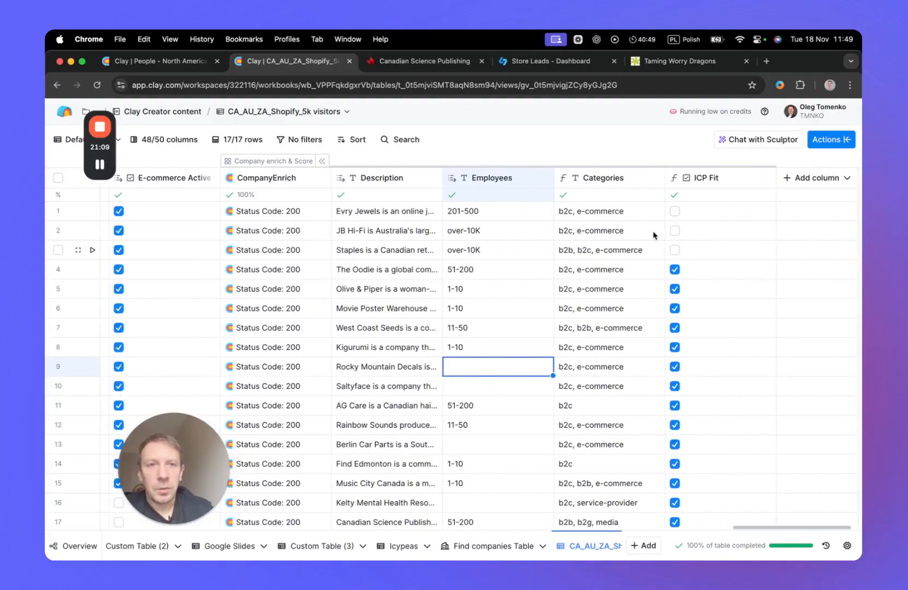
# Rename the ICP Fit column to "Headcount Fit".
pyautogui.click(692, 183)
pyautogui.click(703, 202)
pyautogui.doubleClick(677, 174)
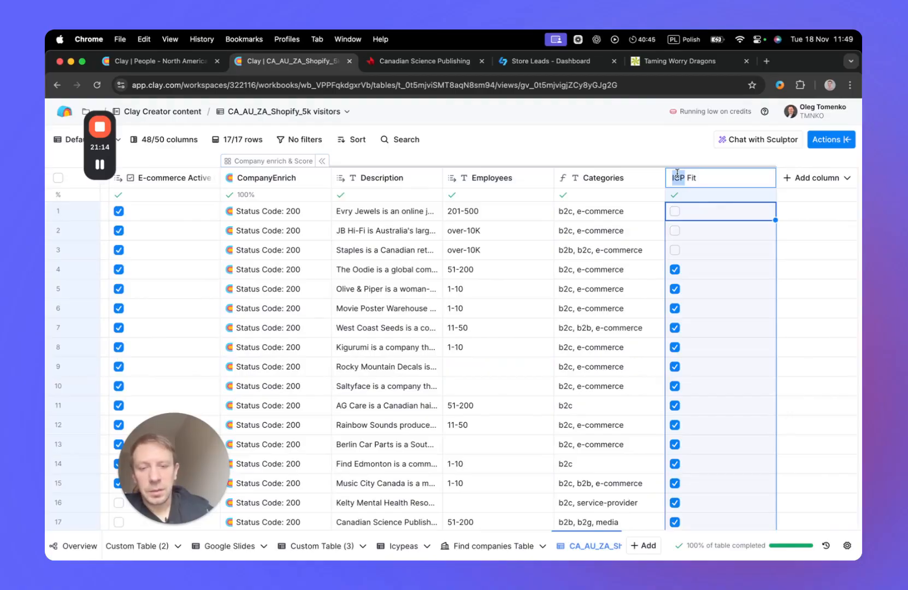
pyautogui.write('HEadcount')
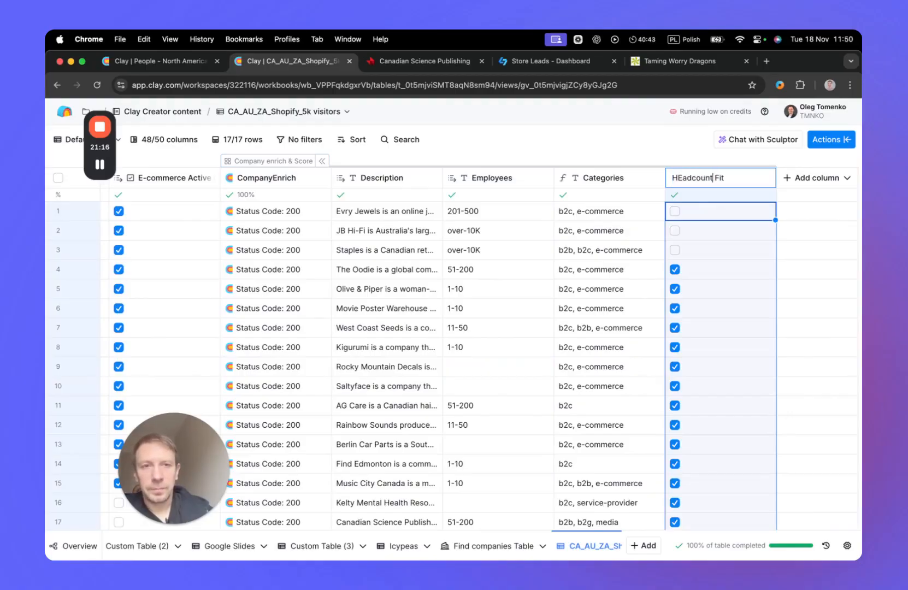
pyautogui.press('BackSpace')
pyautogui.press('BackSpace')
pyautogui.press('BackSpace')
pyautogui.press('BackSpace')
pyautogui.press('BackSpace')
pyautogui.press('BackSpace')
pyautogui.press('BackSpace')
pyautogui.write('eadcou')
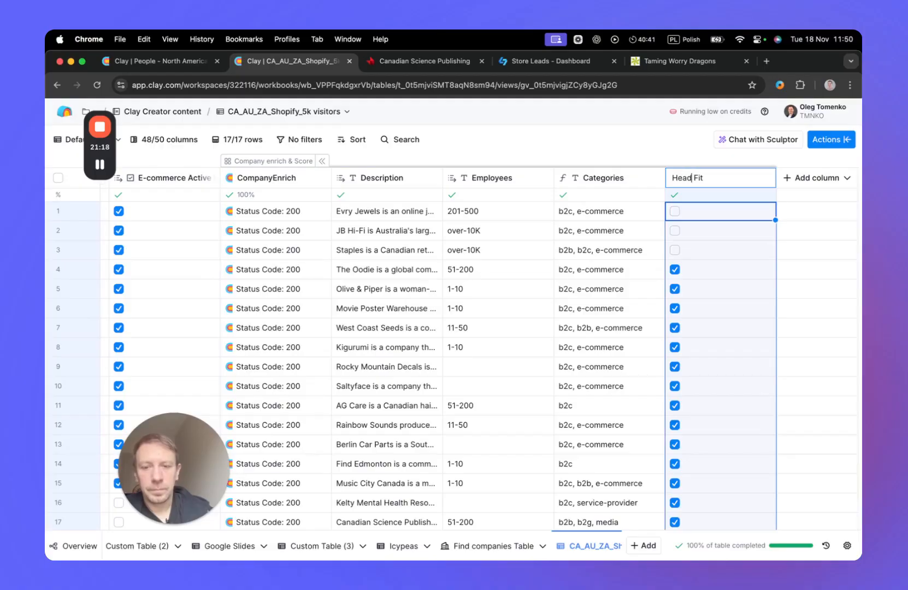
# Rename the headcount checkbox column as Headcount Fit.
pyautogui.write('nt')
pyautogui.press('Return')
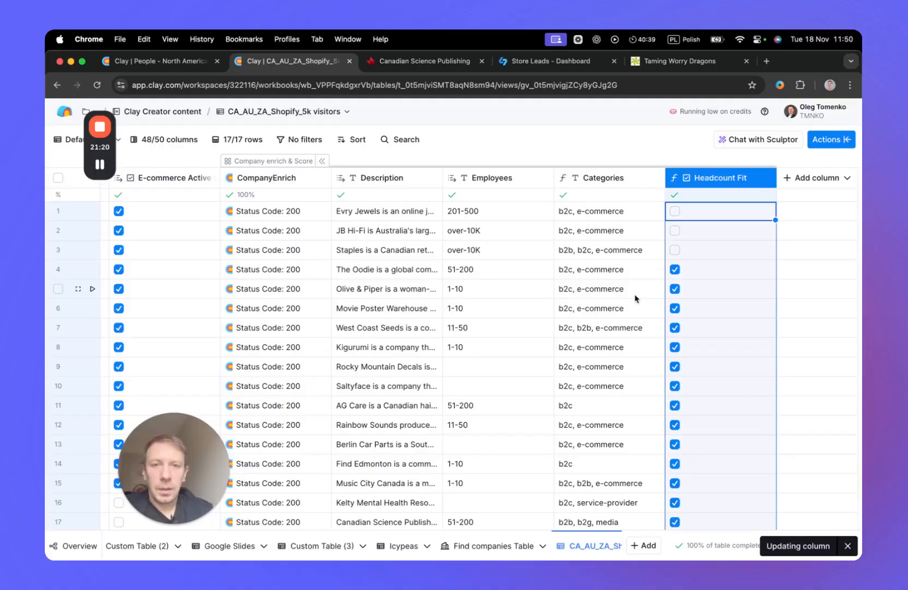
# Review the table's enrichment columns, from the technology and E-commerce Active data through to Headcount Fit.
pyautogui.hscroll(-10, 635, 299)
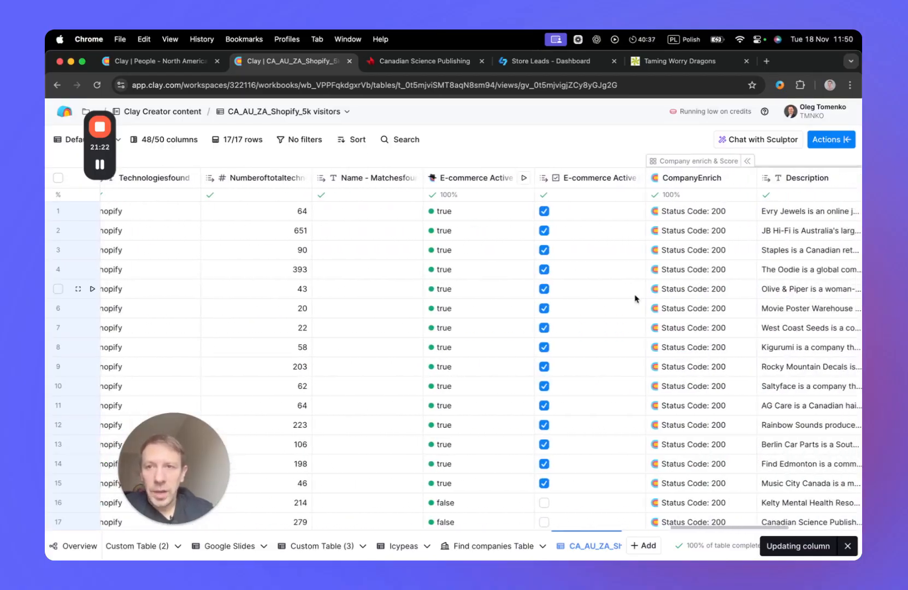
pyautogui.hscroll(3, 635, 298)
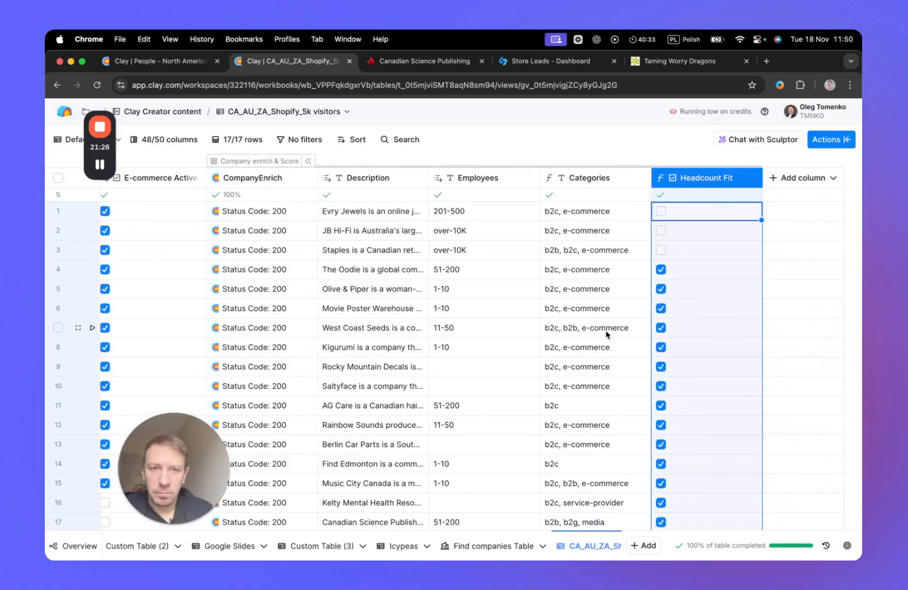
pyautogui.hscroll(-3, 605, 330)
pyautogui.hscroll(3, 606, 330)
pyautogui.hscroll(1, 605, 330)
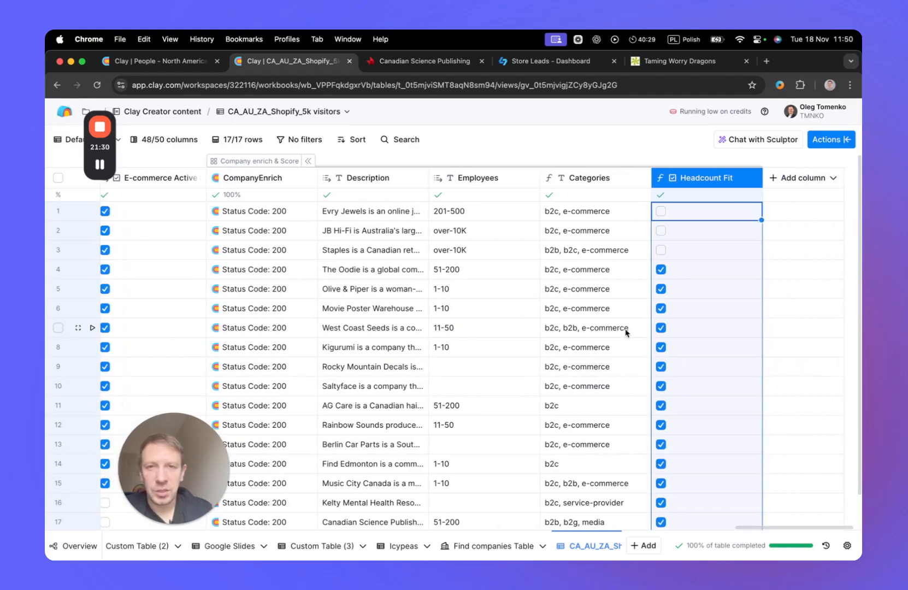
pyautogui.hscroll(-5, 633, 339)
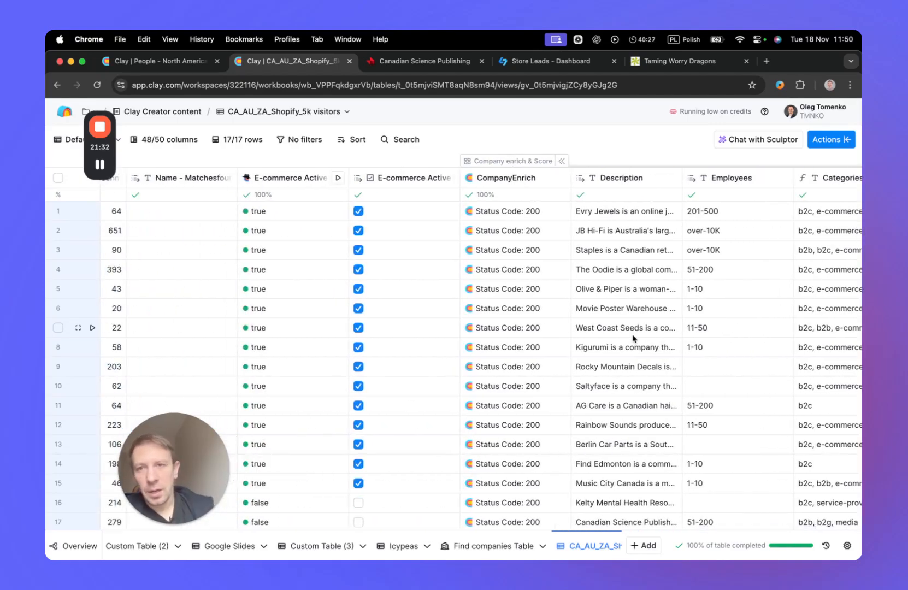
pyautogui.hscroll(-15, 601, 334)
pyautogui.hscroll(7, 586, 341)
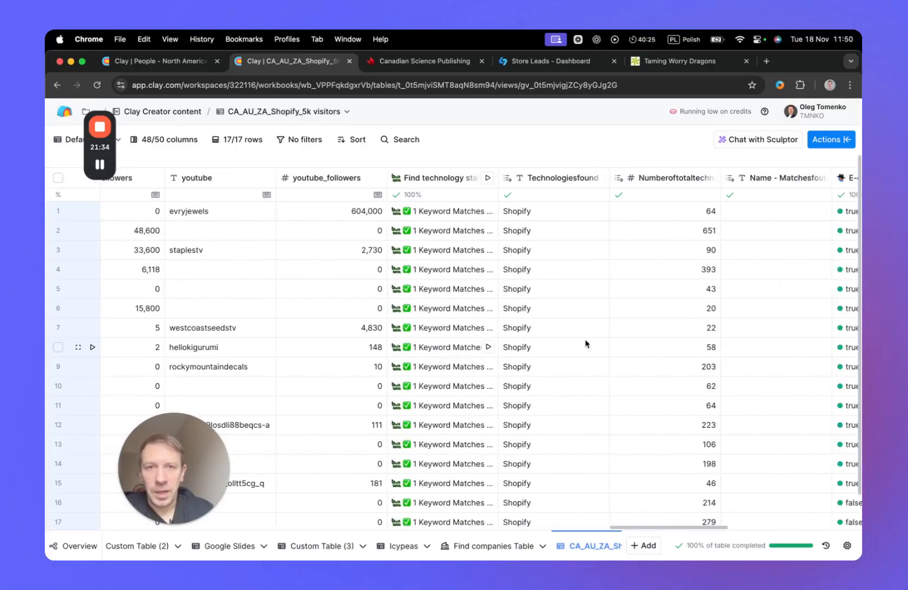
pyautogui.hscroll(13, 585, 343)
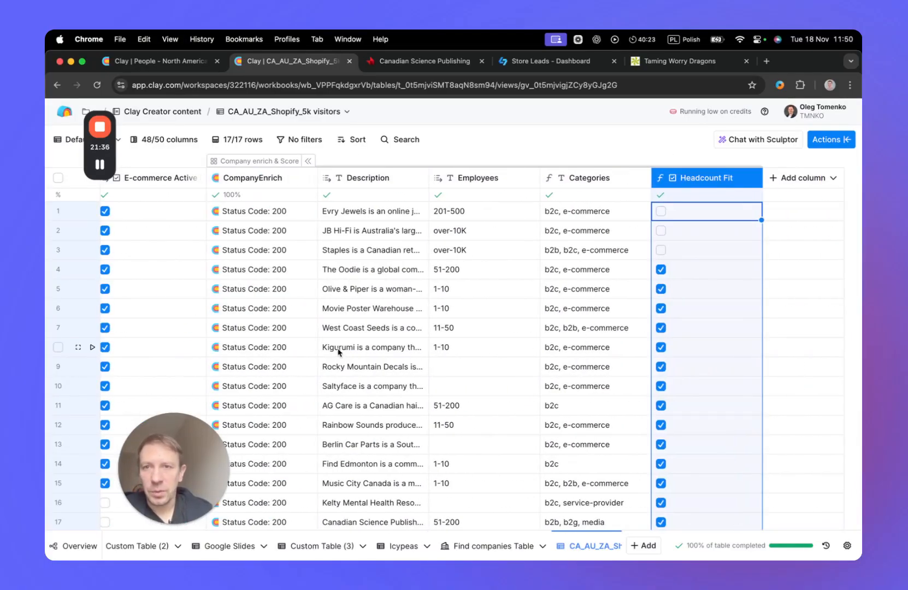
pyautogui.hscroll(-3, 335, 349)
pyautogui.hscroll(-2, 339, 350)
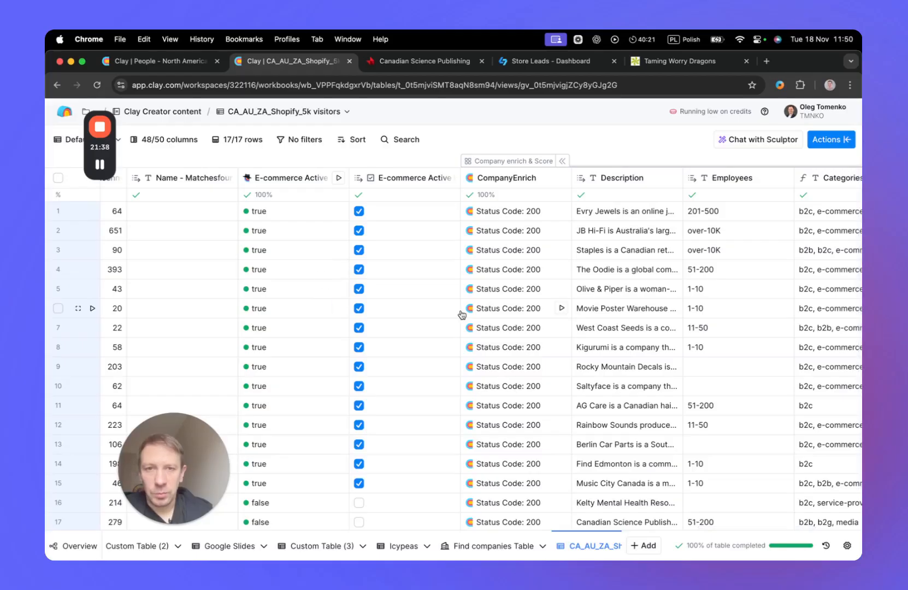
pyautogui.hscroll(4, 493, 326)
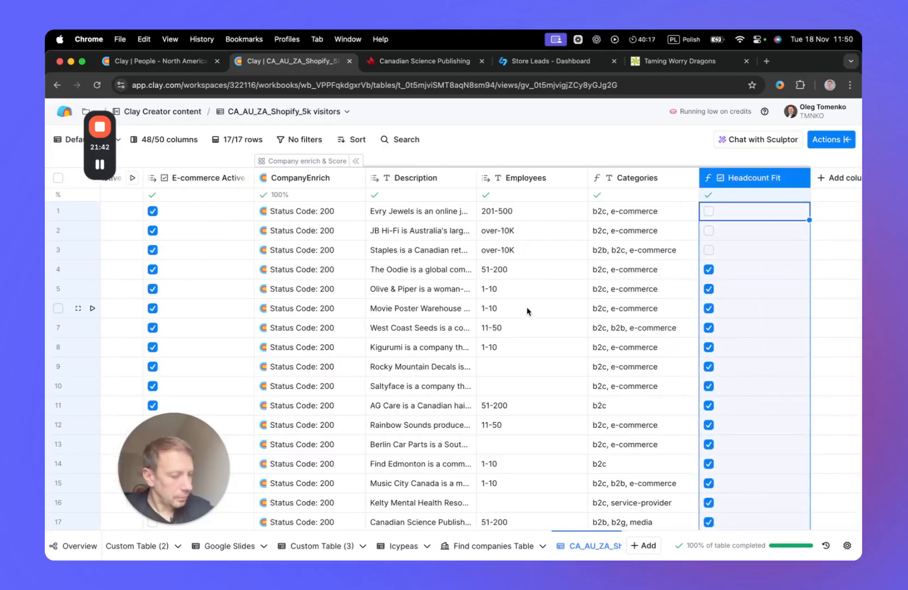
pyautogui.hscroll(1, 546, 333)
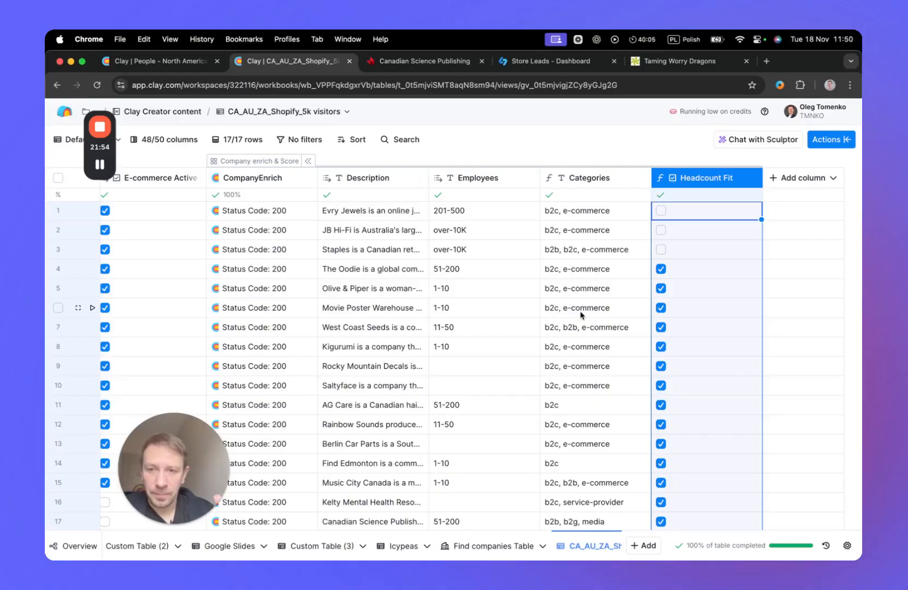
# Open the enrichment list for adding a new column to the table.
pyautogui.click(771, 182)
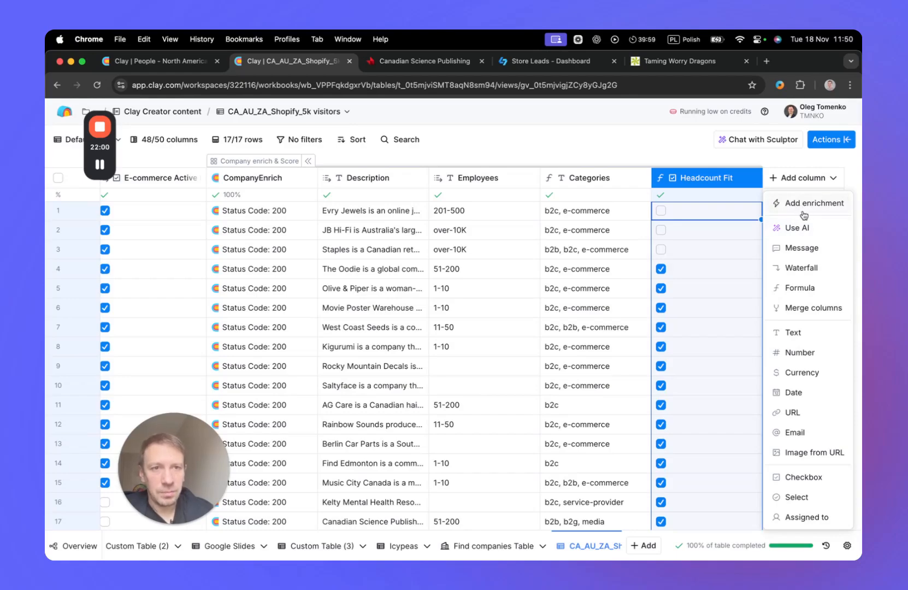
pyautogui.click(776, 206)
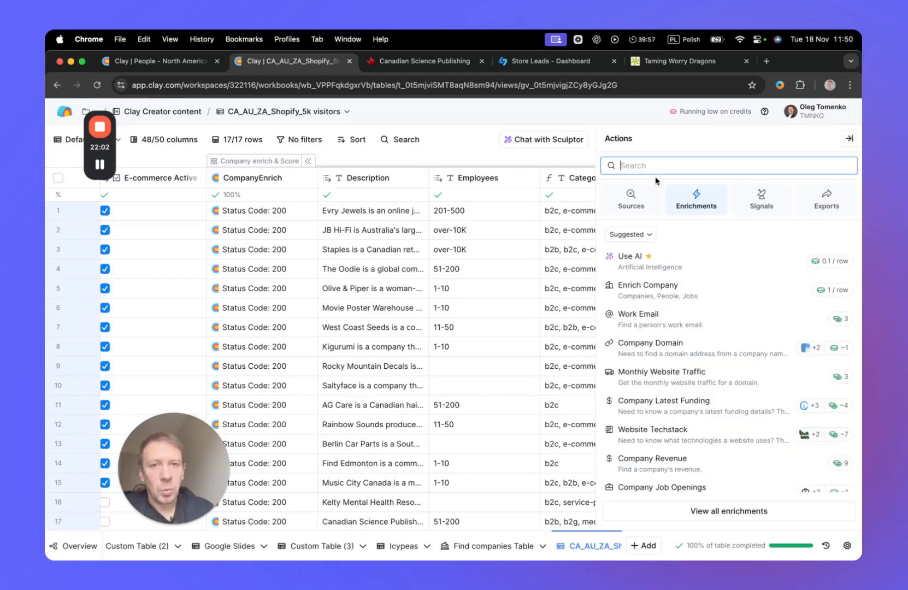
pyautogui.write('simi')
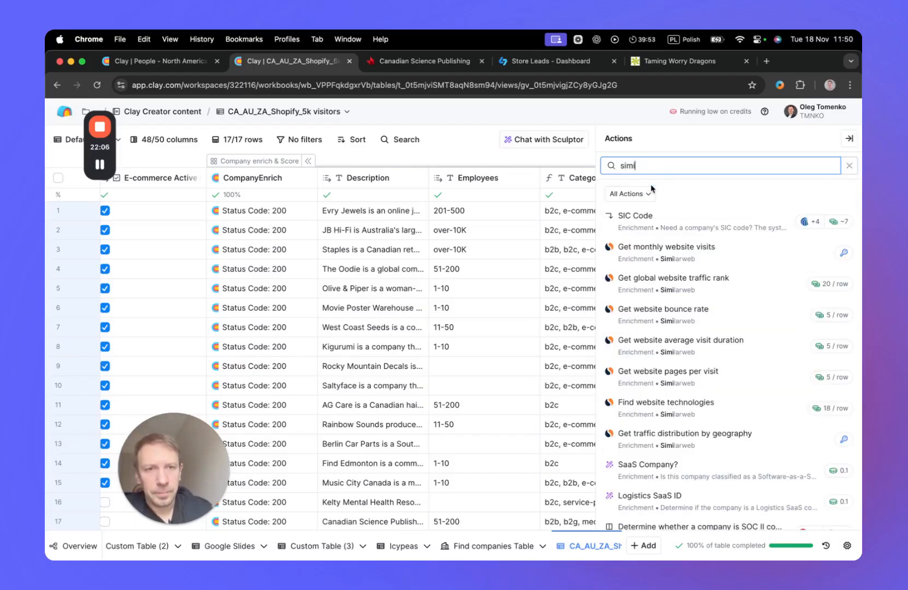
pyautogui.moveTo(710, 256)
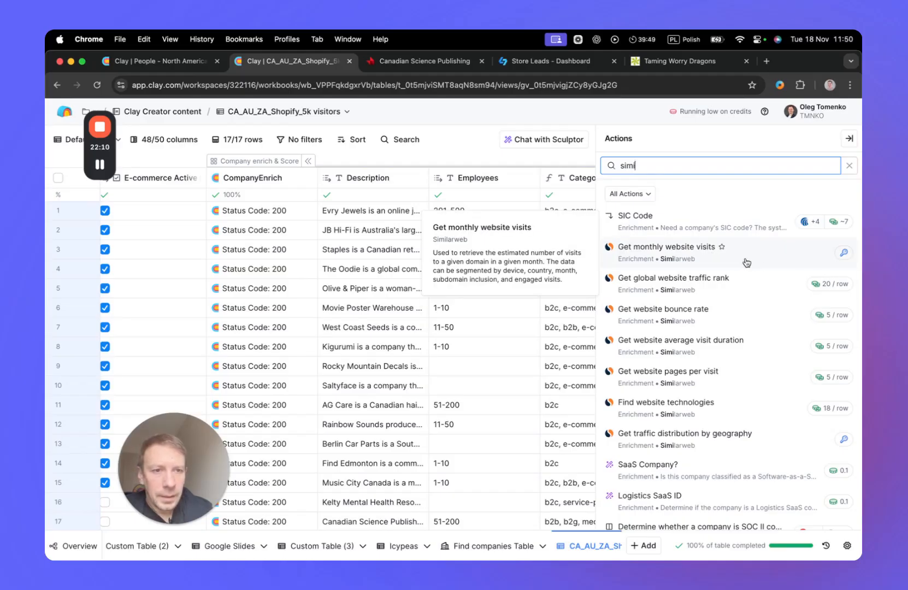
pyautogui.click(710, 251)
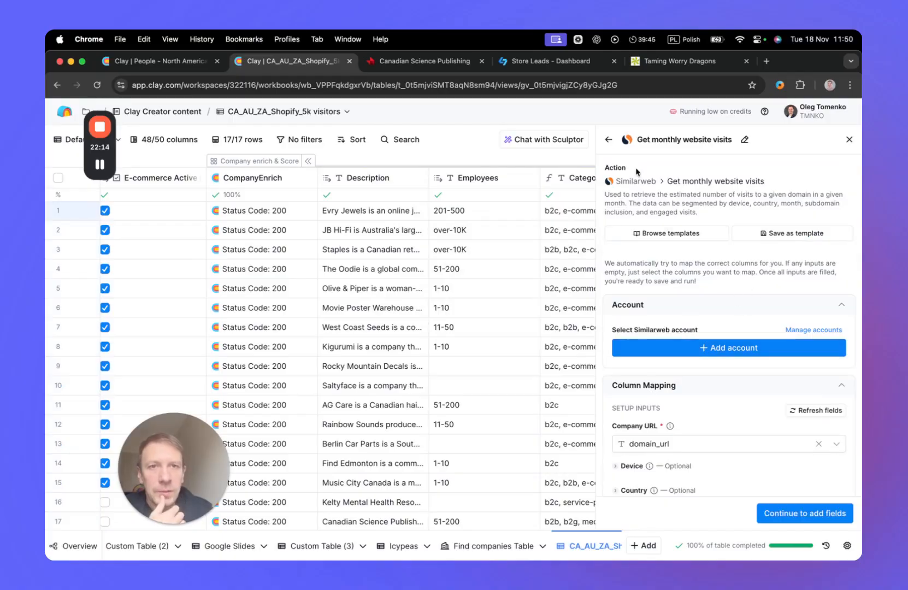
pyautogui.click(607, 142)
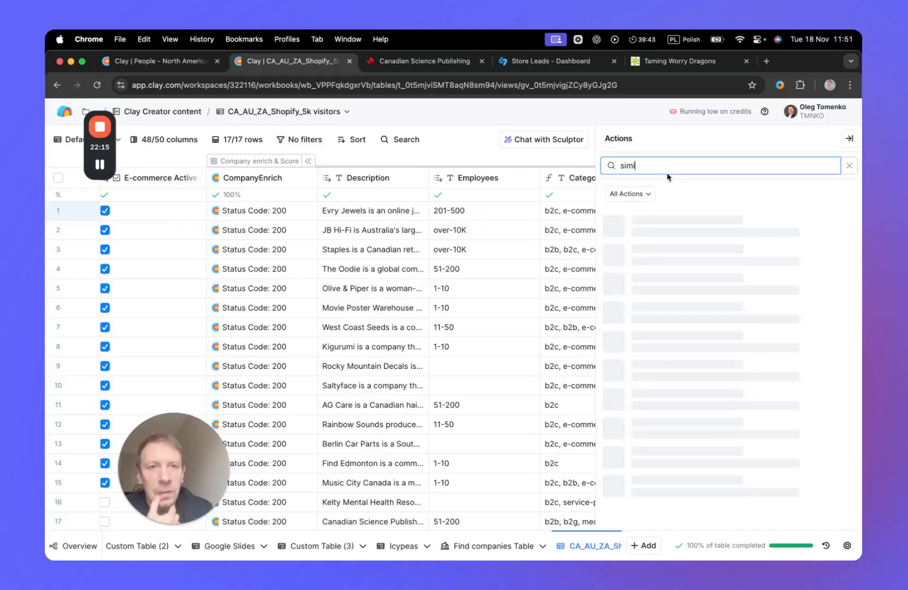
# Search the enrichments for "traffic" and choose Semrush's Get traffic analytics.
pyautogui.doubleClick(628, 166)
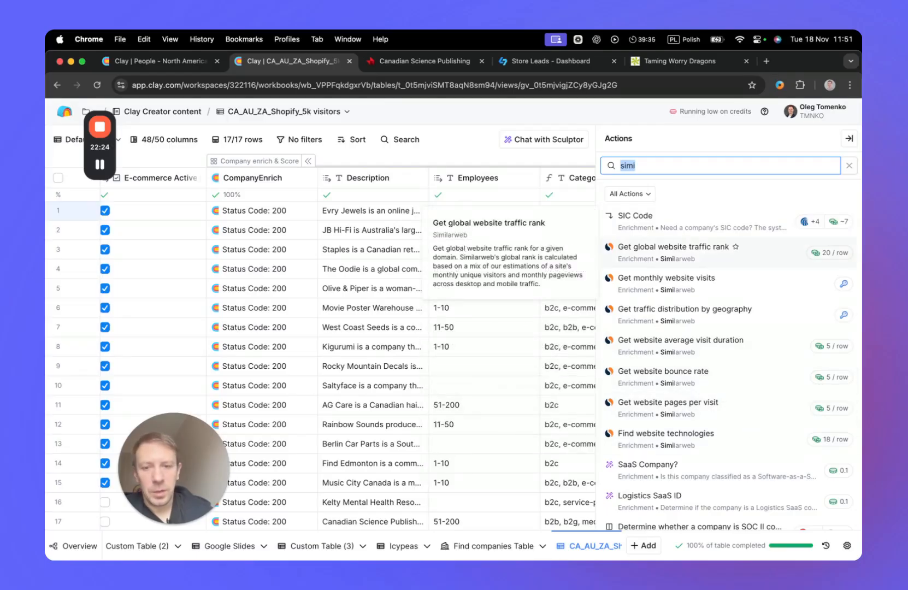
pyautogui.write('traffic')
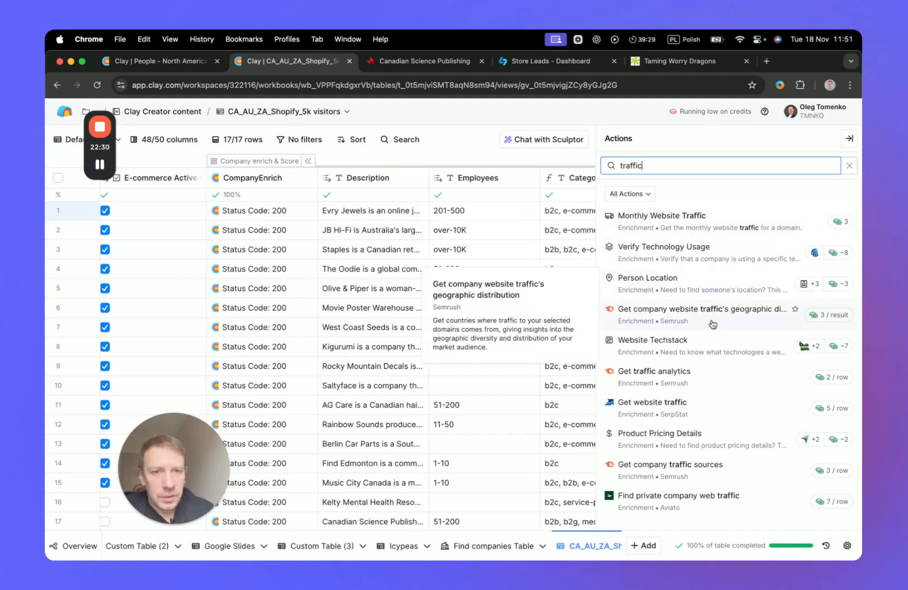
pyautogui.click(715, 379)
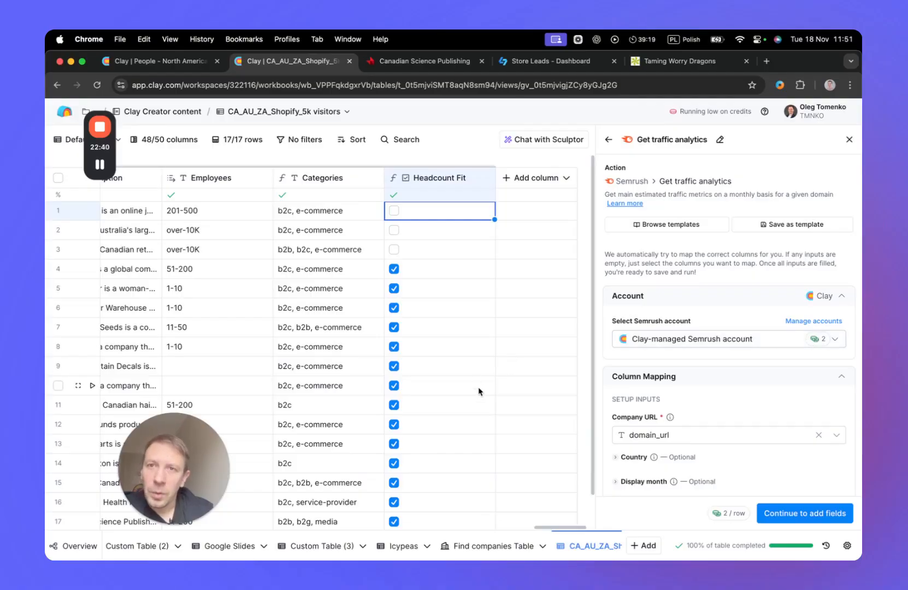
# Check the traffic analytics setup, keep the Clay-managed Semrush account and the domain_url mapping, and continue to the output fields.
pyautogui.hscroll(-3, 479, 391)
pyautogui.hscroll(3, 478, 391)
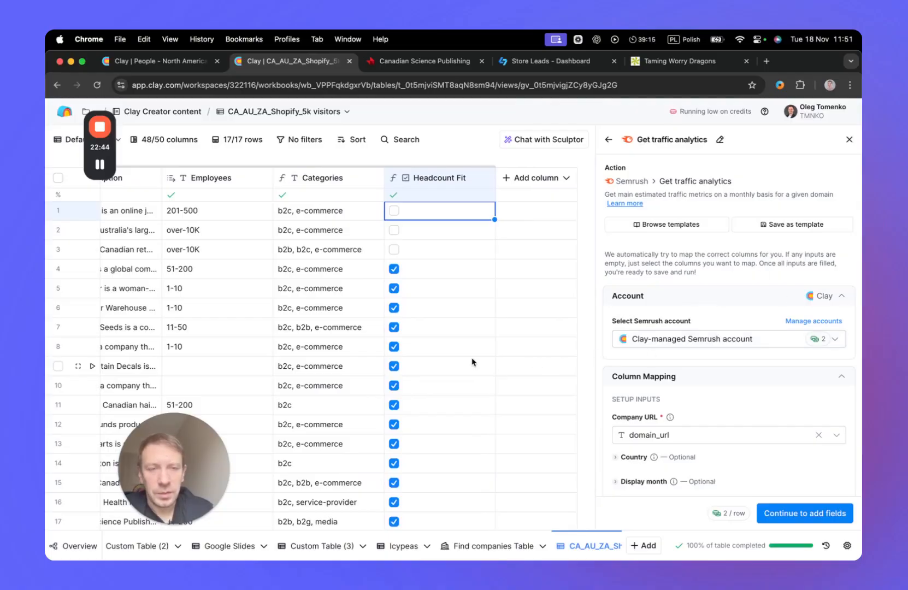
pyautogui.scroll(-3, 733, 413)
pyautogui.scroll(-1, 733, 413)
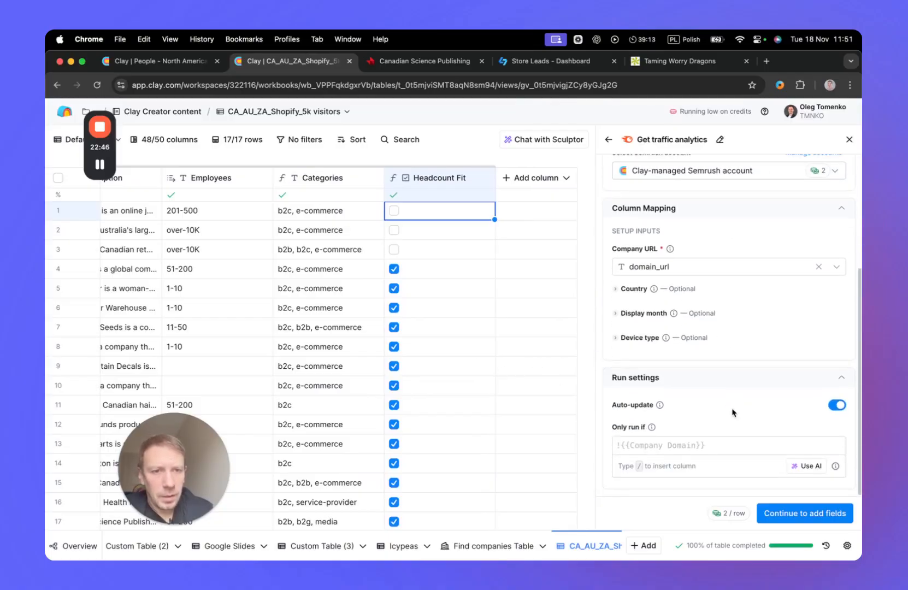
pyautogui.scroll(4, 733, 413)
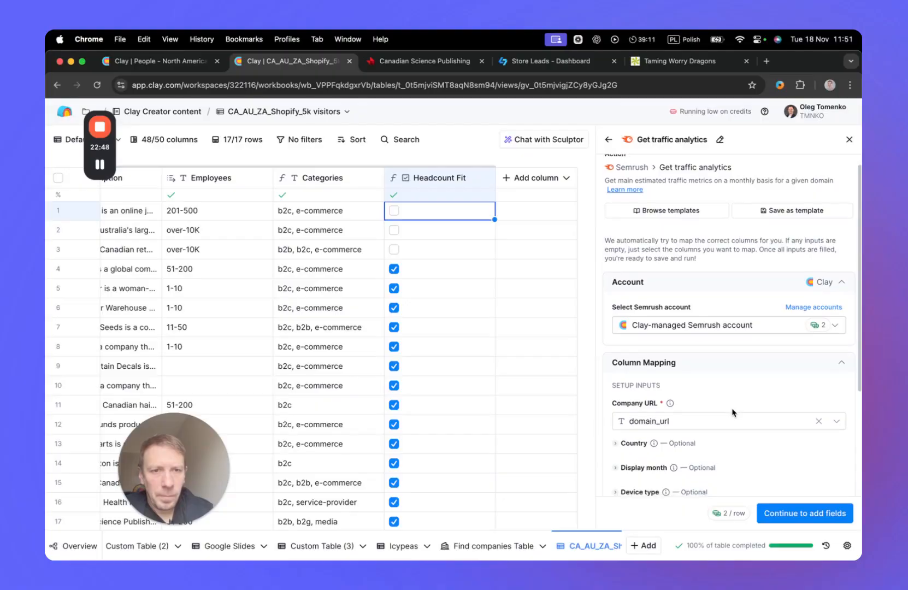
pyautogui.scroll(1, 733, 413)
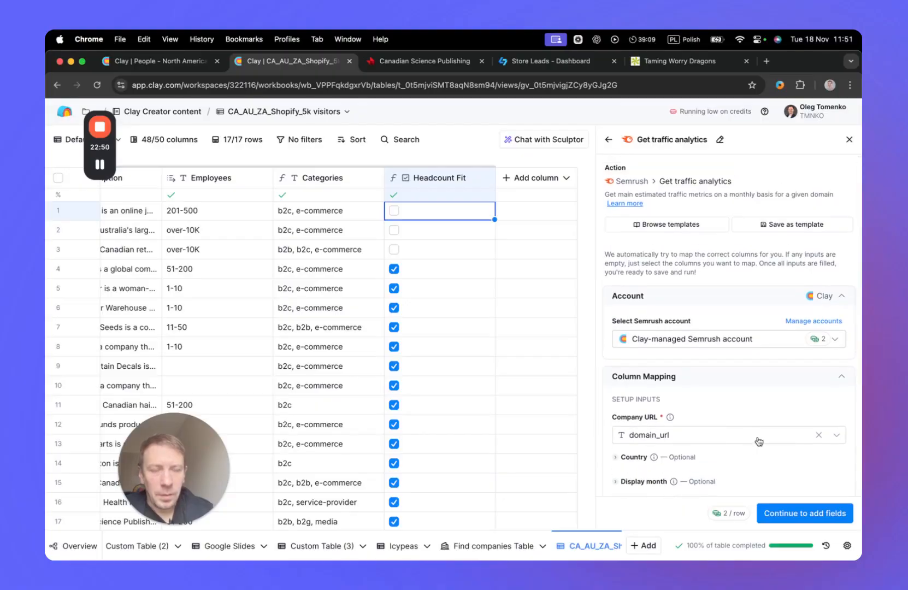
pyautogui.scroll(-4, 725, 378)
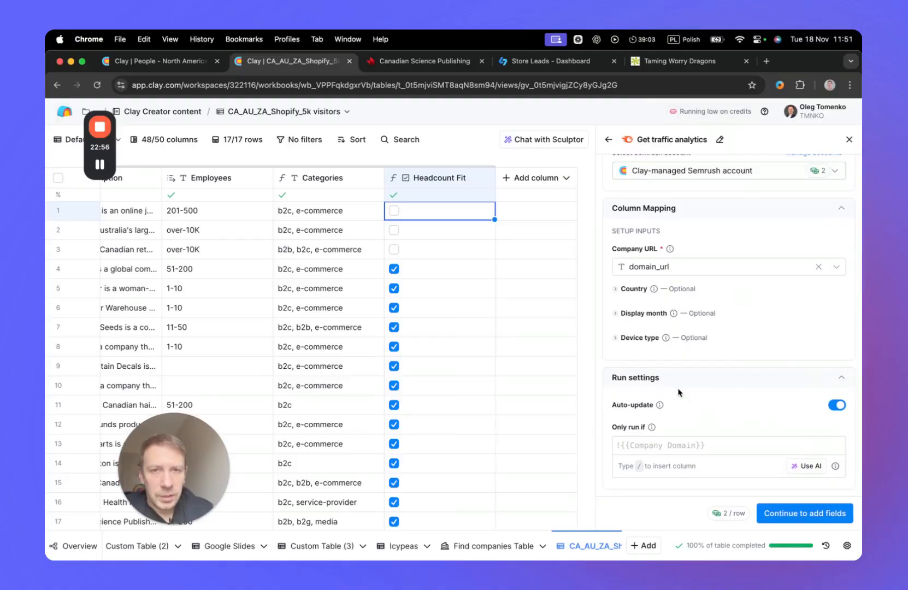
pyautogui.click(802, 514)
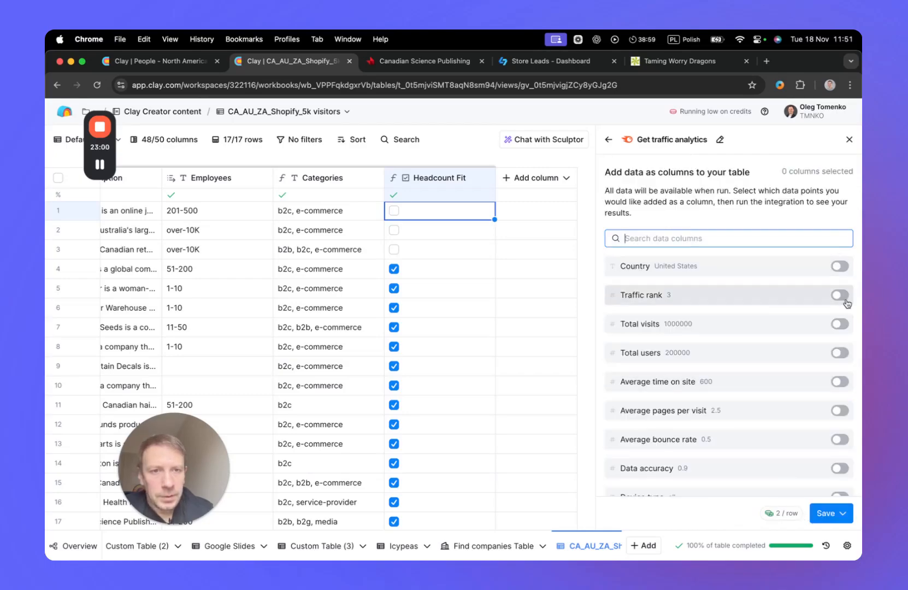
# Add Total visits as an output column, then save the traffic analytics enrichment and run it for all rows.
pyautogui.click(846, 325)
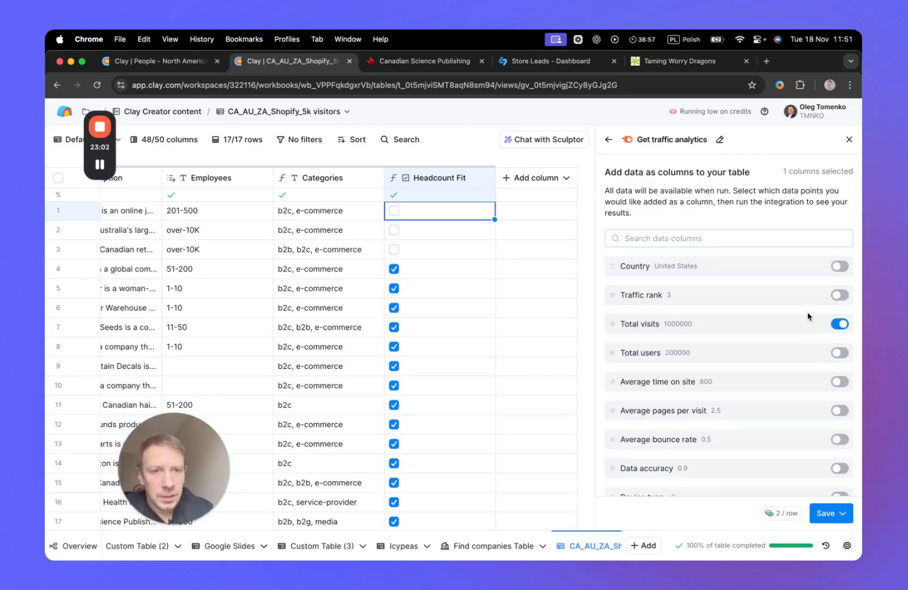
pyautogui.scroll(-5, 769, 405)
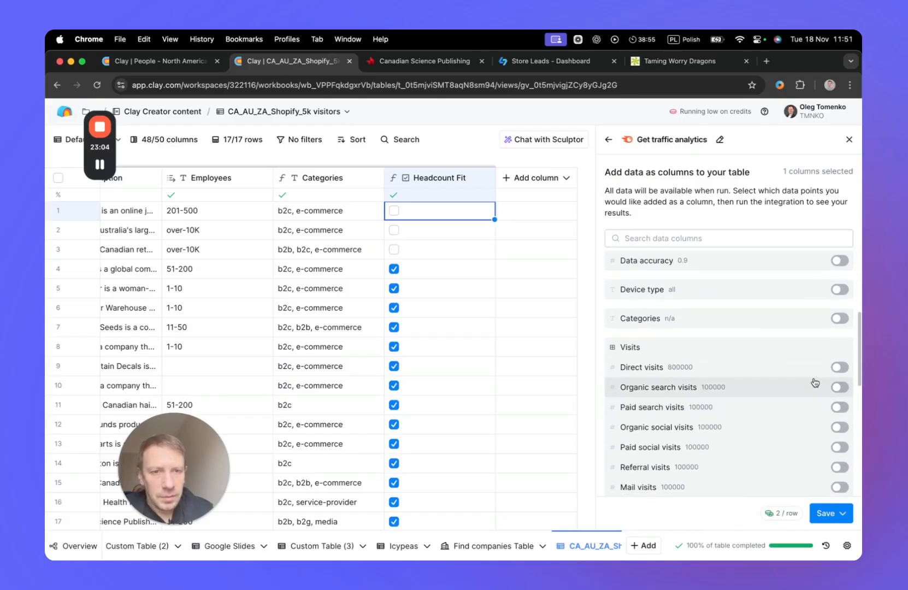
pyautogui.scroll(-3, 792, 386)
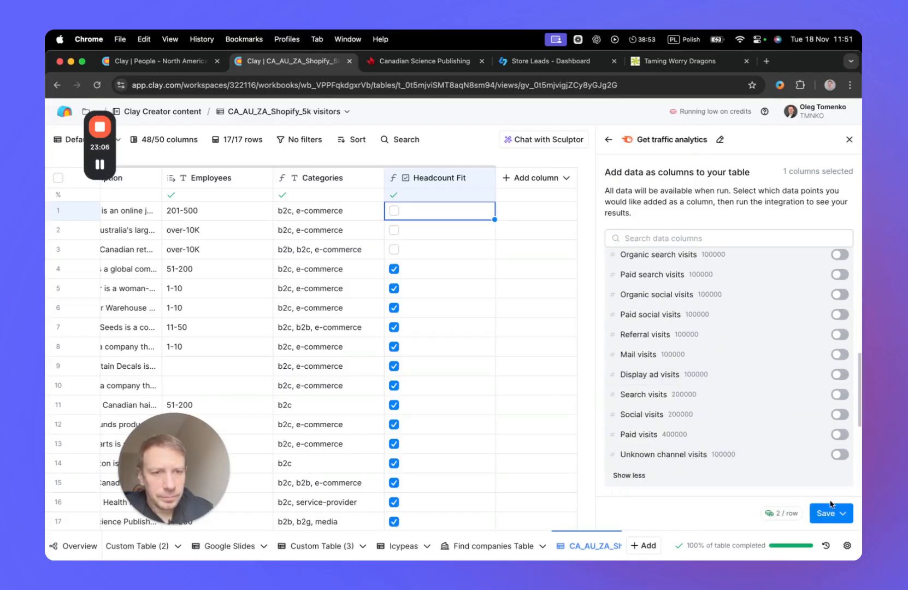
pyautogui.click(830, 514)
pyautogui.click(761, 461)
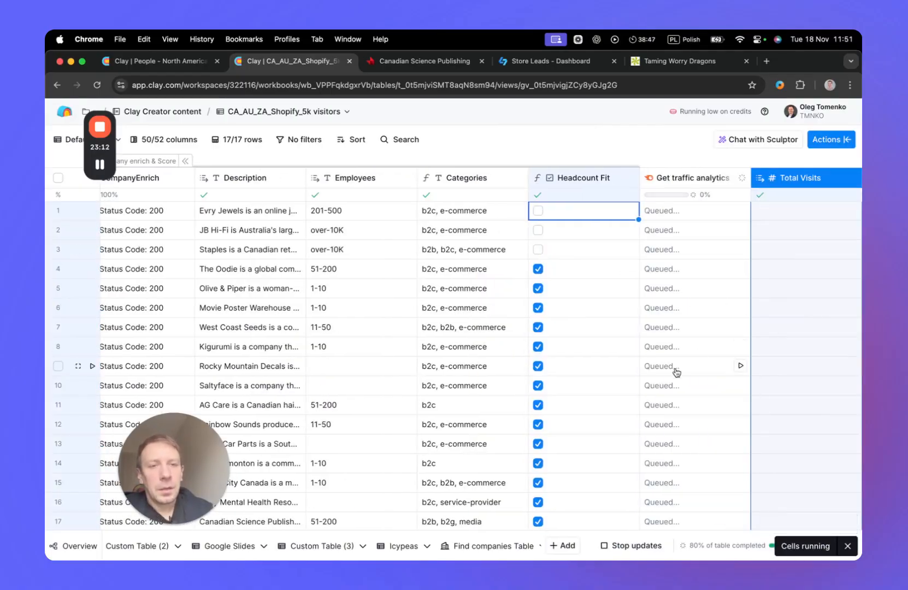
# Examine the Total Visits values across all rows, comparing the entries in rows 9 and 14.
pyautogui.scroll(-1, 685, 463)
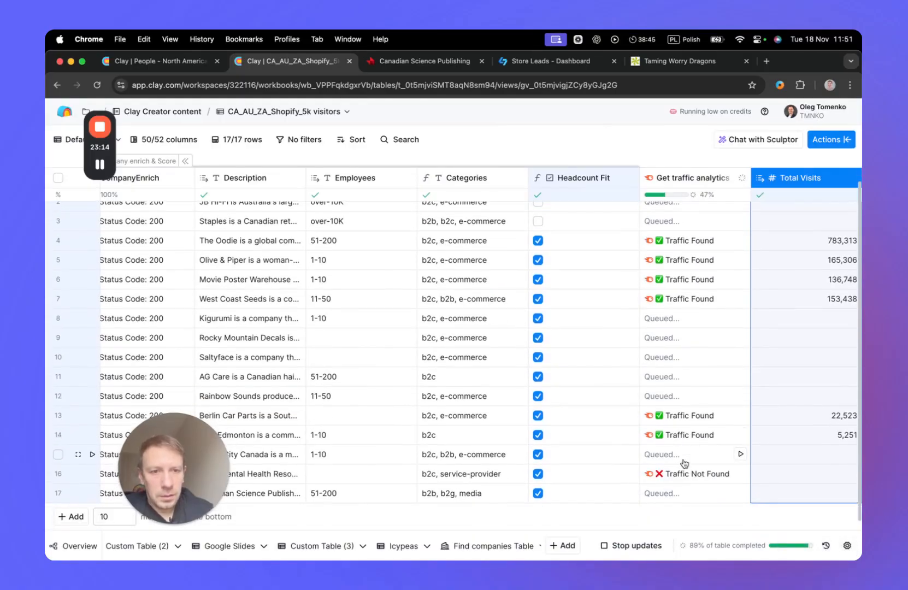
pyautogui.hscroll(3, 703, 437)
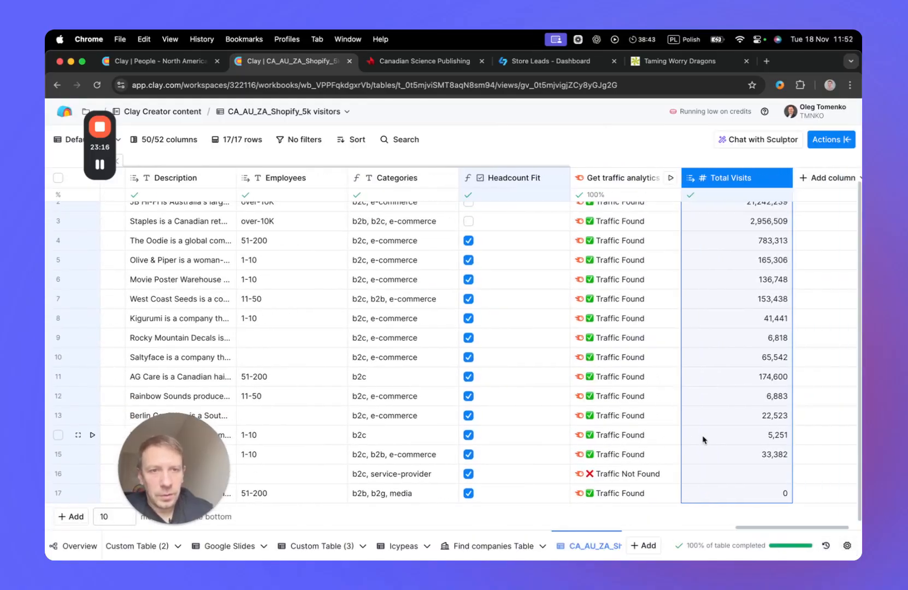
pyautogui.scroll(1, 703, 439)
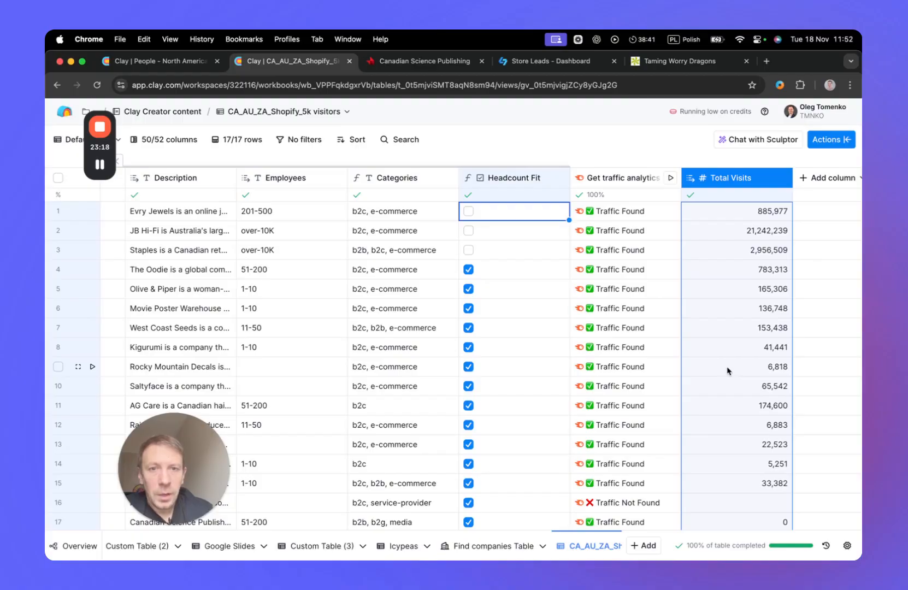
pyautogui.click(753, 370)
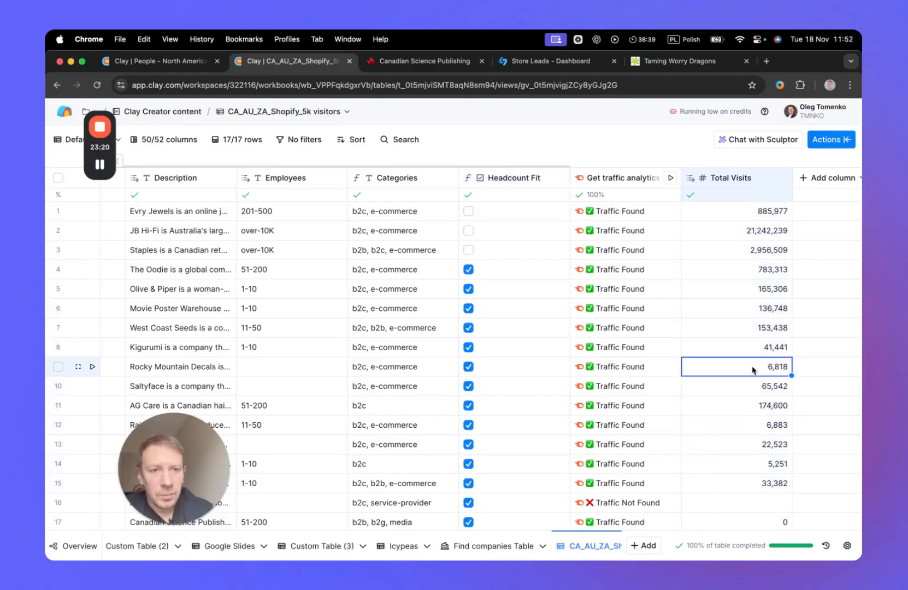
pyautogui.click(746, 467)
pyautogui.click(739, 374)
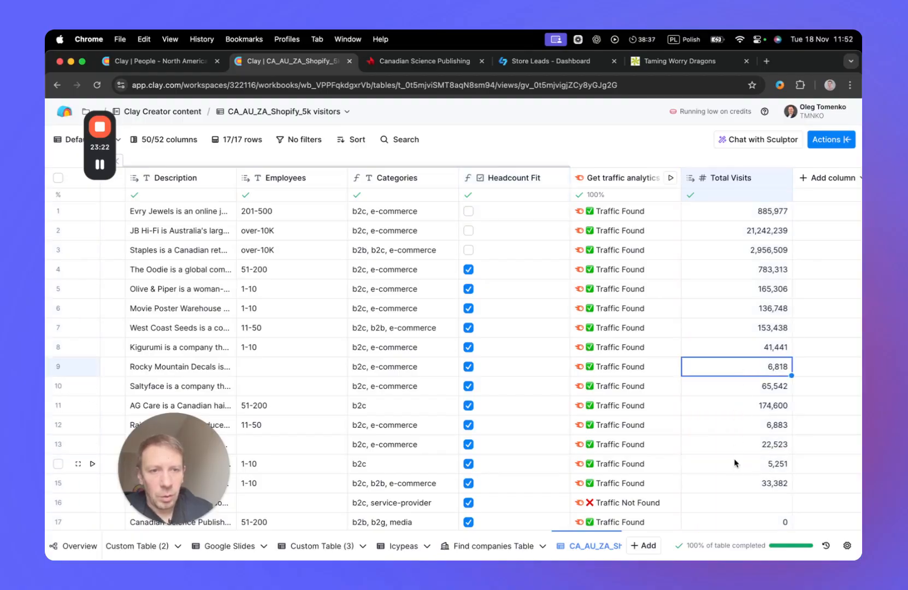
pyautogui.click(733, 467)
pyautogui.click(737, 368)
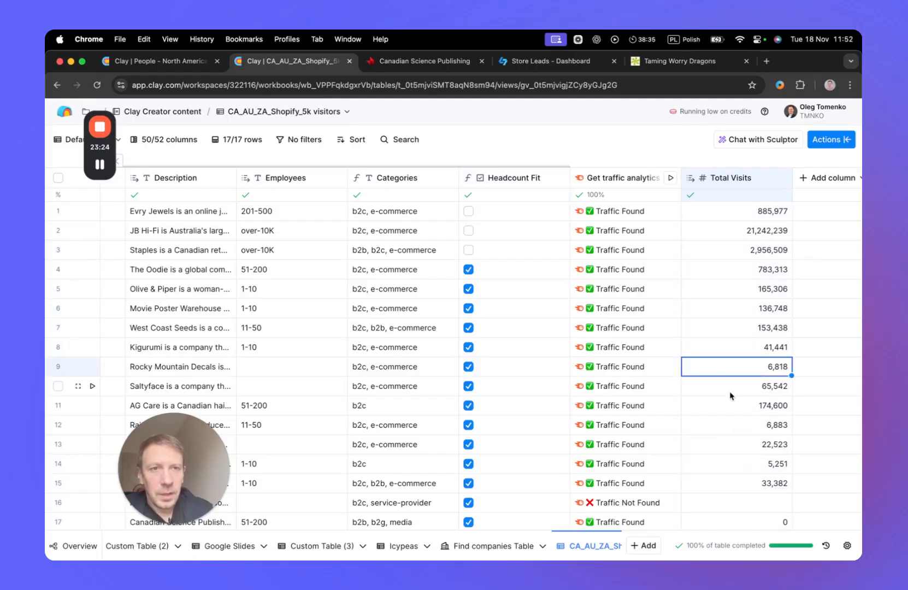
pyautogui.hscroll(1, 731, 395)
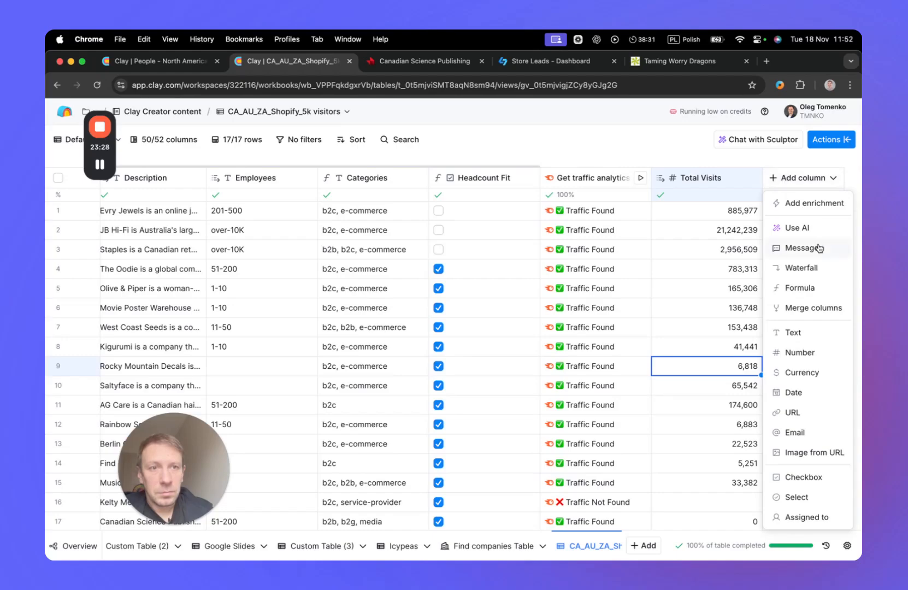
pyautogui.click(807, 286)
pyautogui.click(344, 259)
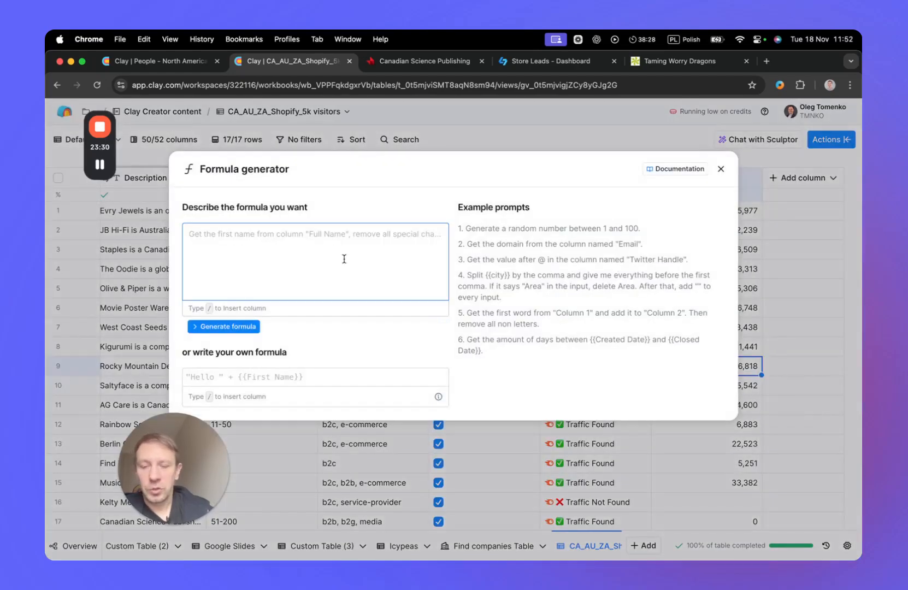
pyautogui.write('if ')
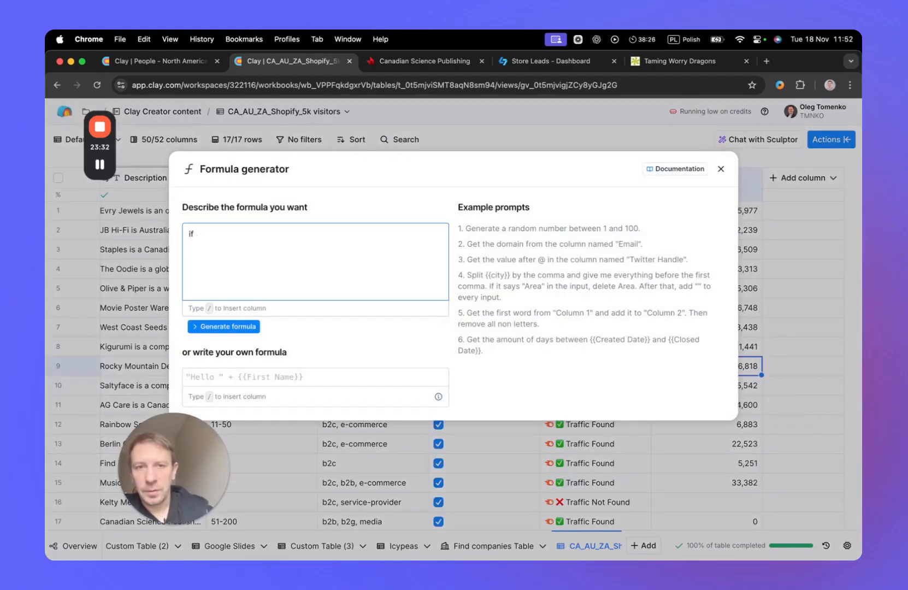
pyautogui.write('/')
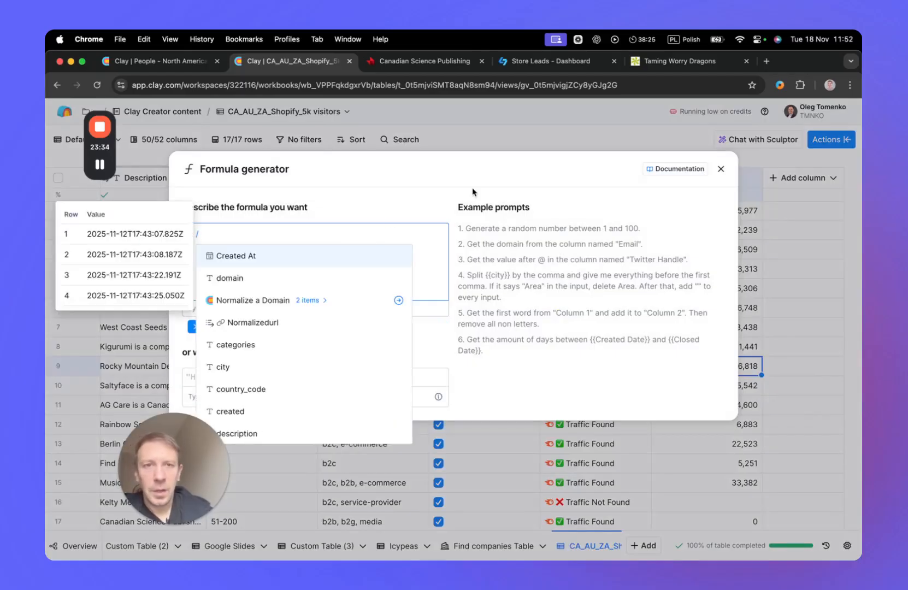
pyautogui.click(556, 134)
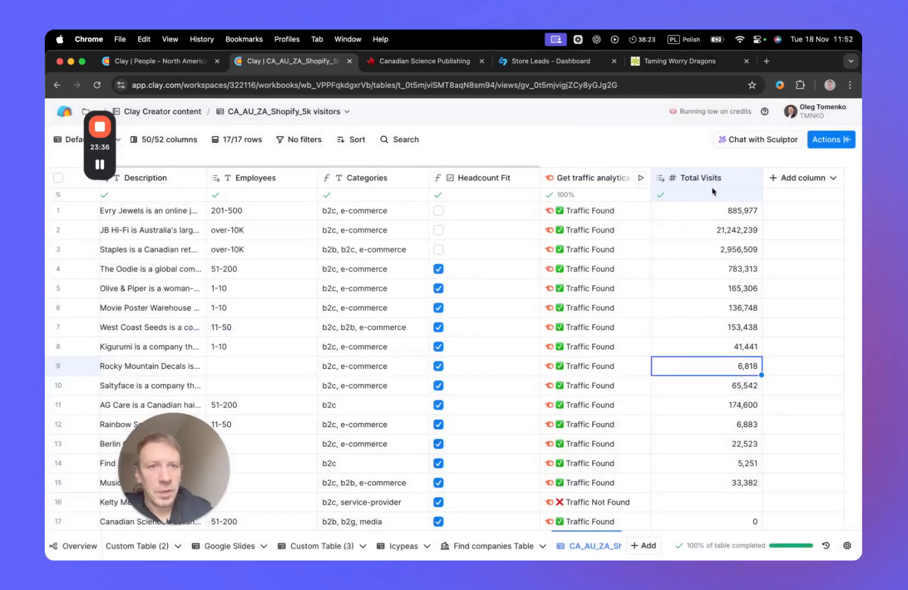
# Start a new formula column, begin its description with "if" and search the insertable columns for "traf".
pyautogui.click(781, 180)
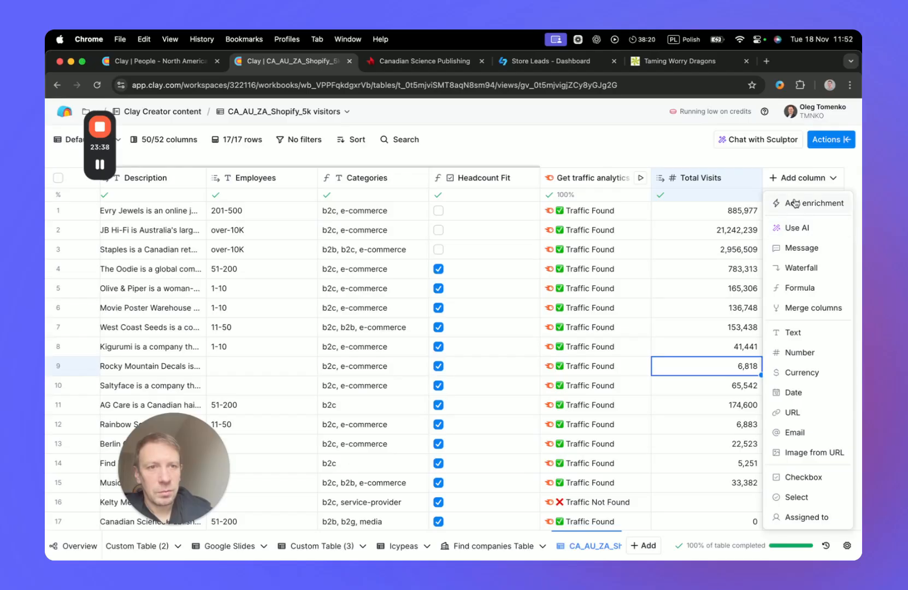
pyautogui.click(792, 287)
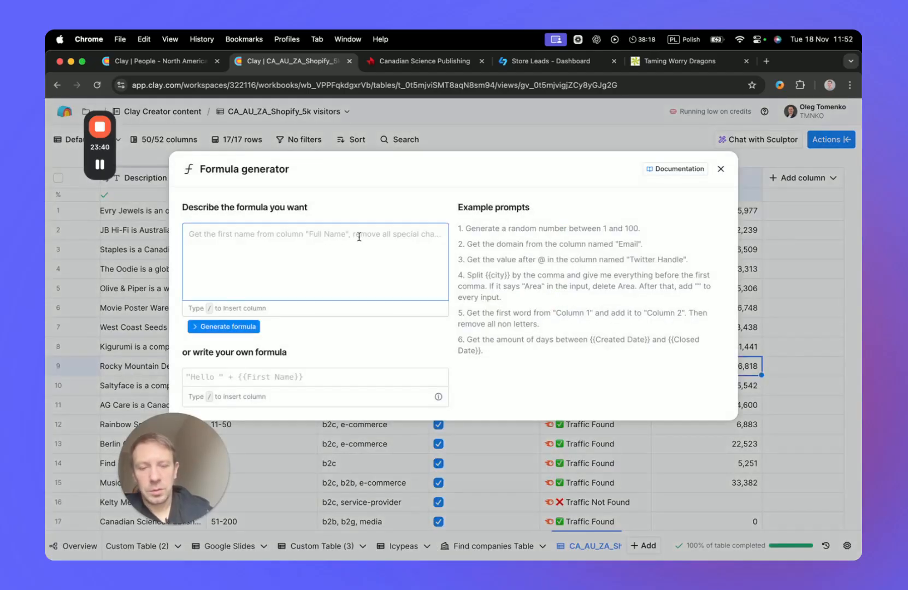
pyautogui.write('/')
pyautogui.press('Escape')
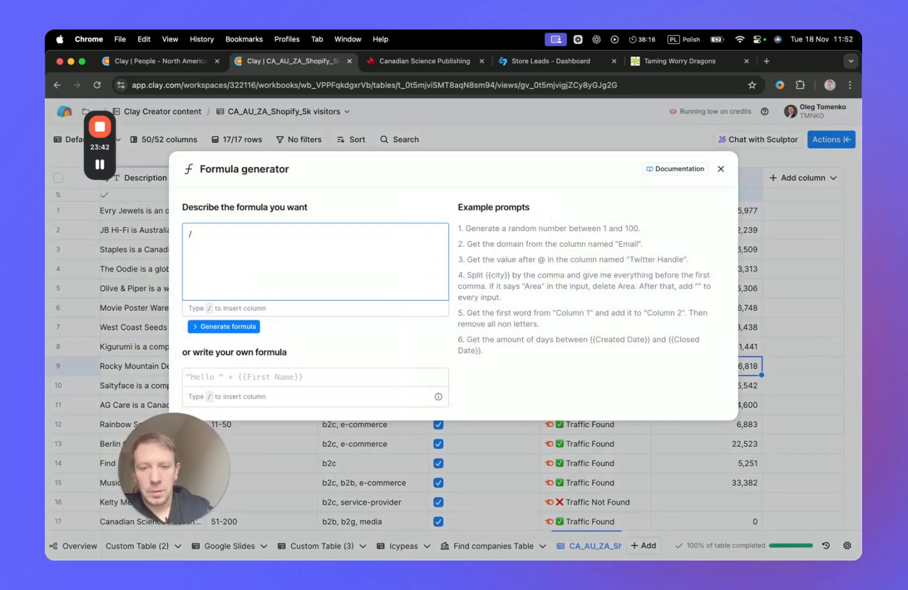
pyautogui.press('BackSpace')
pyautogui.write('/ta')
pyautogui.press('BackSpace')
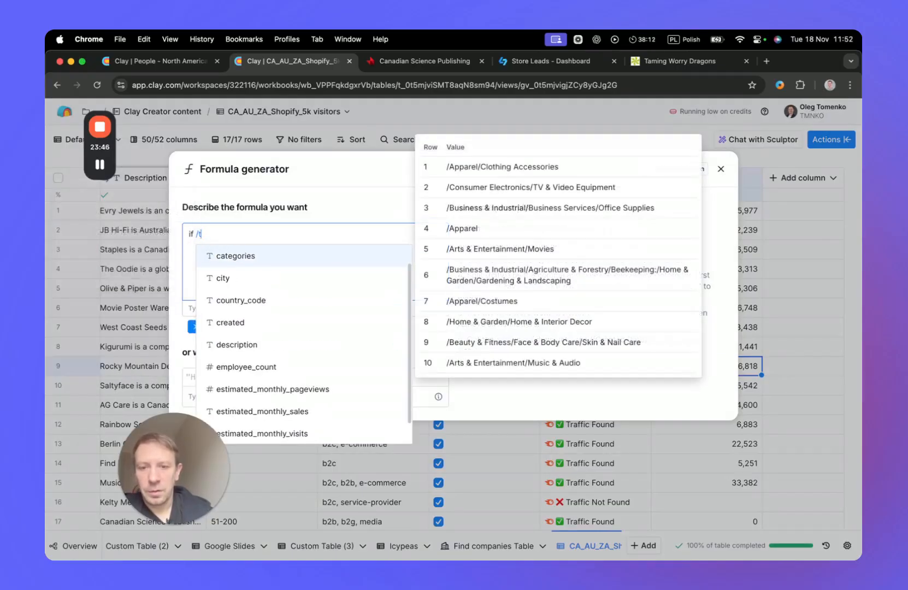
pyautogui.write('raf')
# Insert total_visits from the traffic analytics with the condition > 10000, then generate the formula and save it as a column.
pyautogui.scroll(-4, 286, 333)
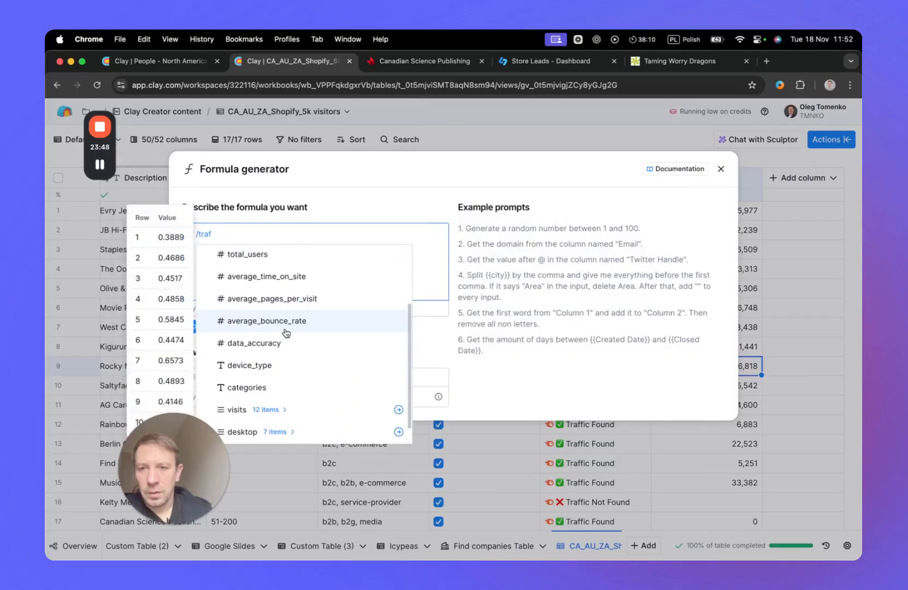
pyautogui.scroll(3, 295, 327)
pyautogui.scroll(2, 278, 282)
pyautogui.click(279, 310)
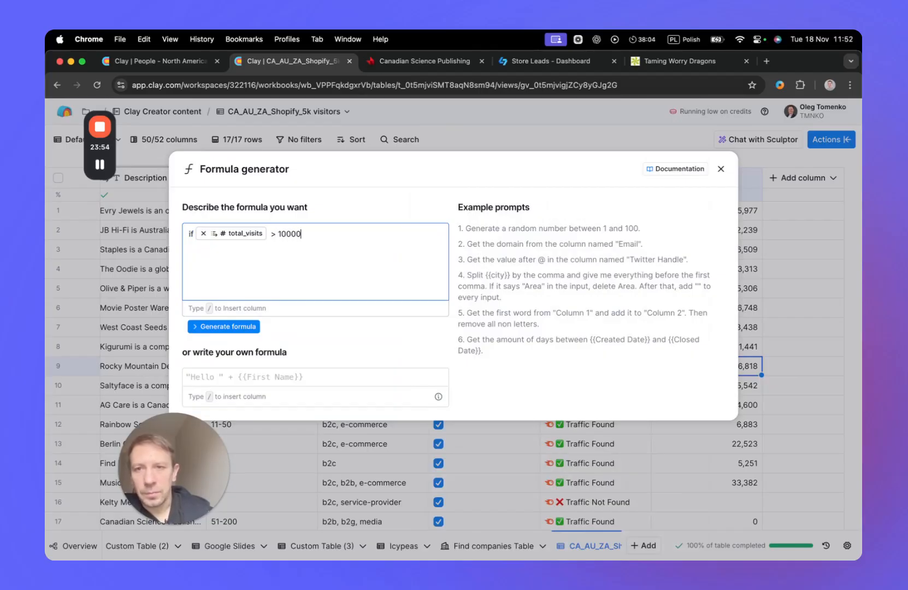
pyautogui.click(226, 326)
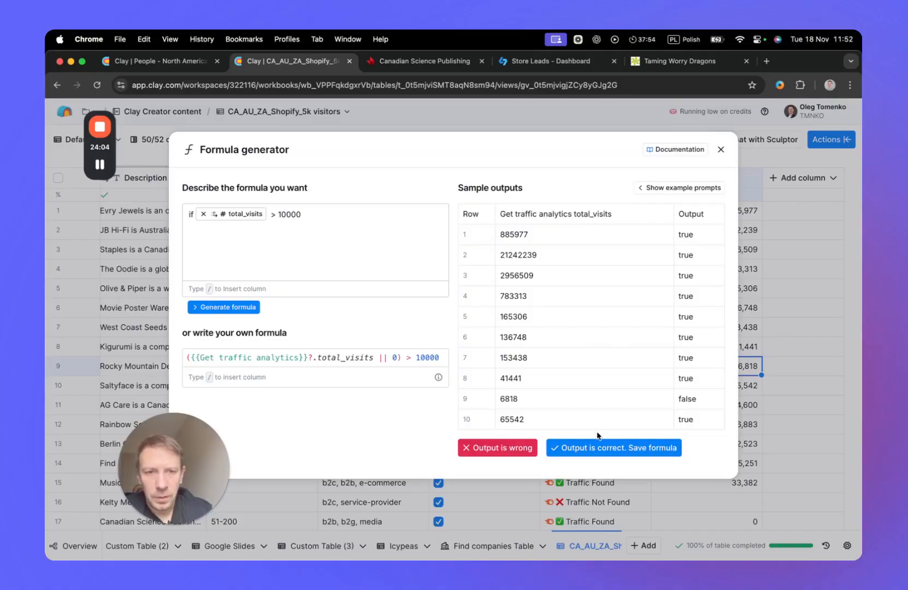
pyautogui.click(591, 448)
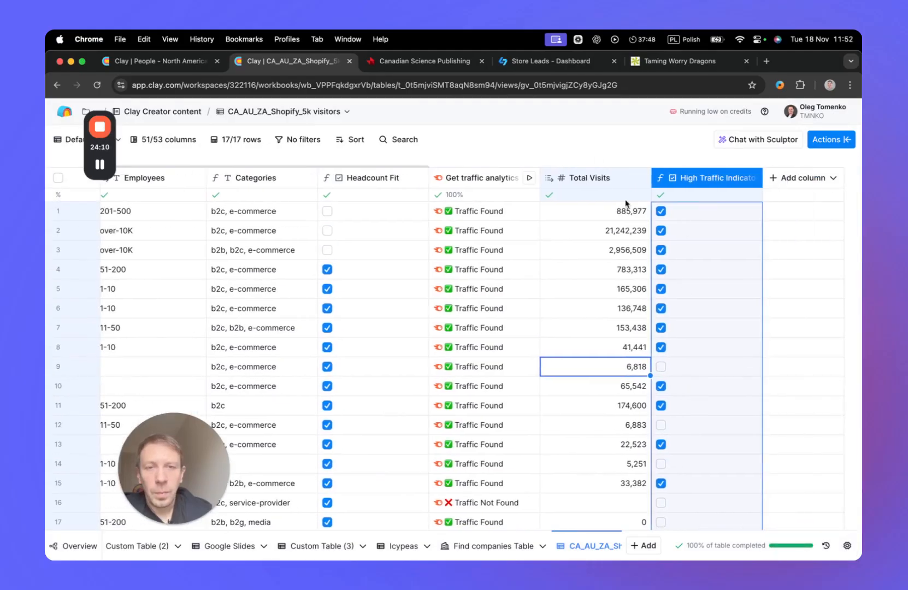
# Review the qualification columns from the technology stack and E-commerce Active through Headcount Fit, Total Visits and the traffic indicator.
pyautogui.hscroll(-15, 649, 320)
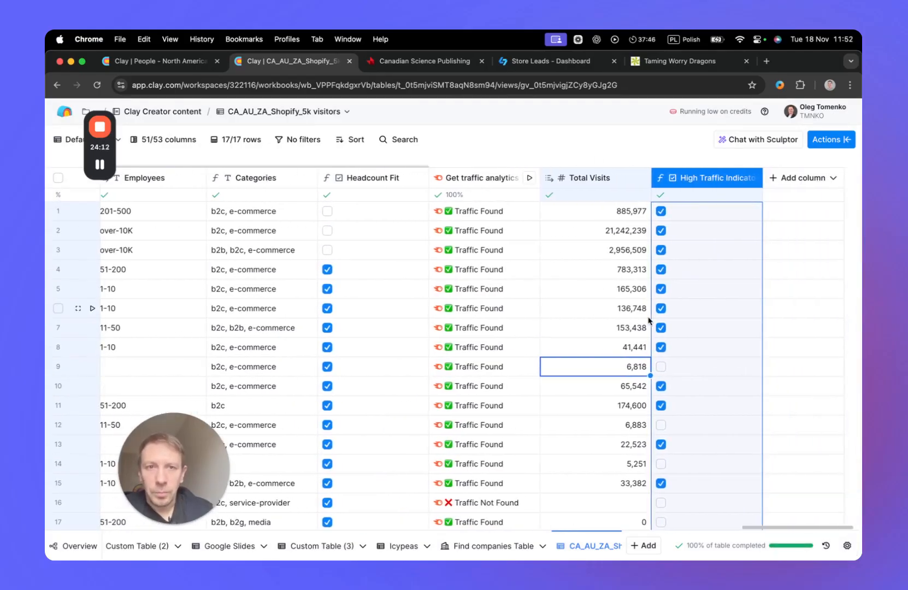
pyautogui.hscroll(-5, 648, 320)
pyautogui.hscroll(8, 648, 320)
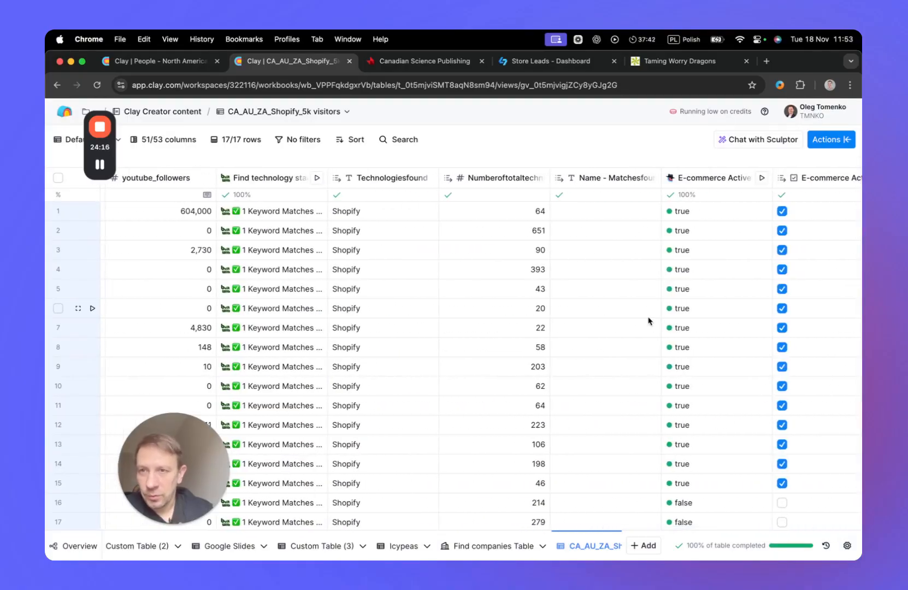
pyautogui.hscroll(3, 648, 320)
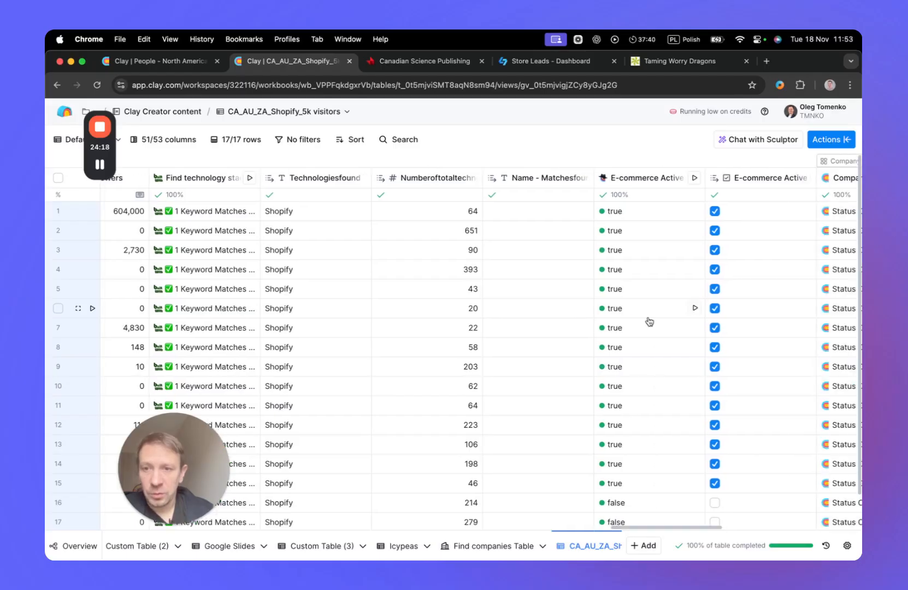
pyautogui.hscroll(15, 649, 322)
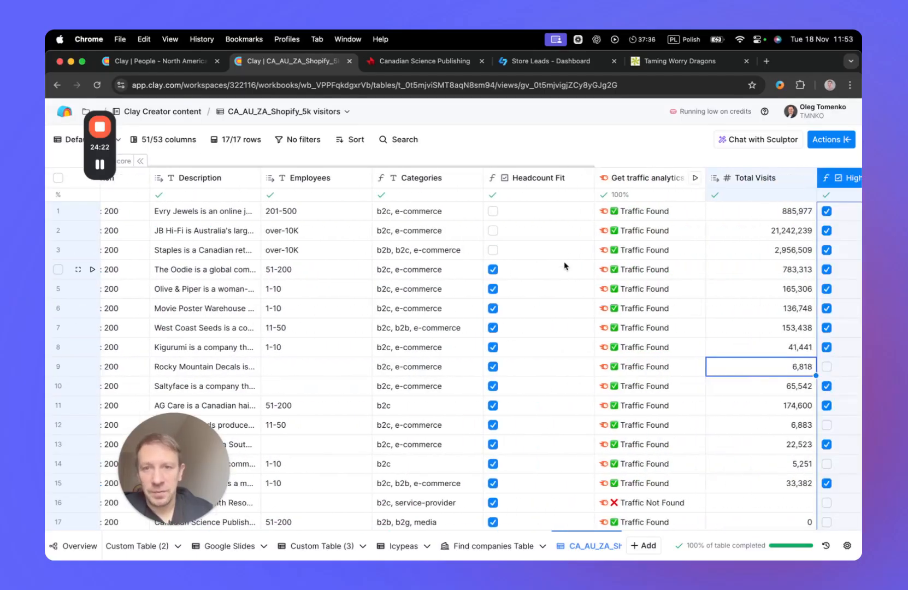
pyautogui.hscroll(6, 559, 261)
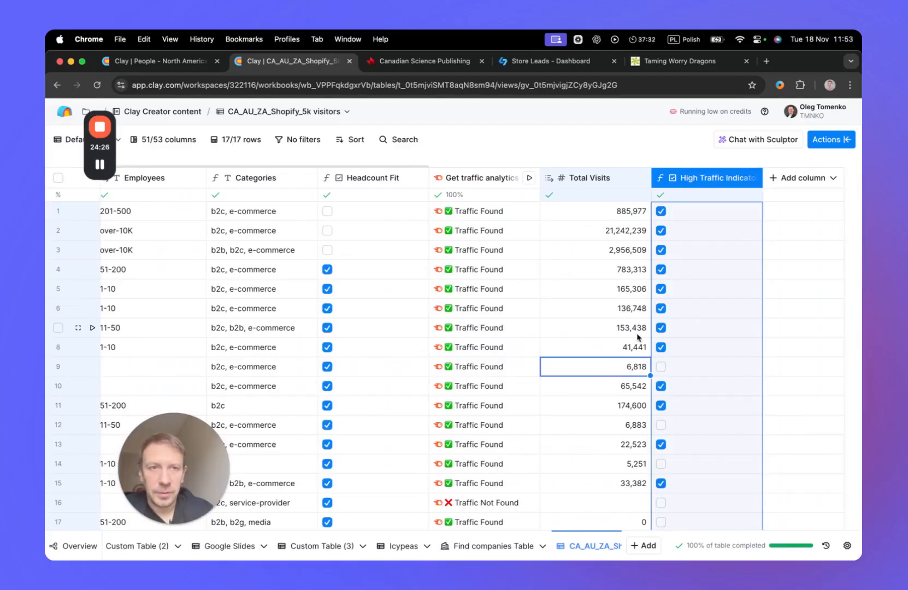
pyautogui.click(775, 179)
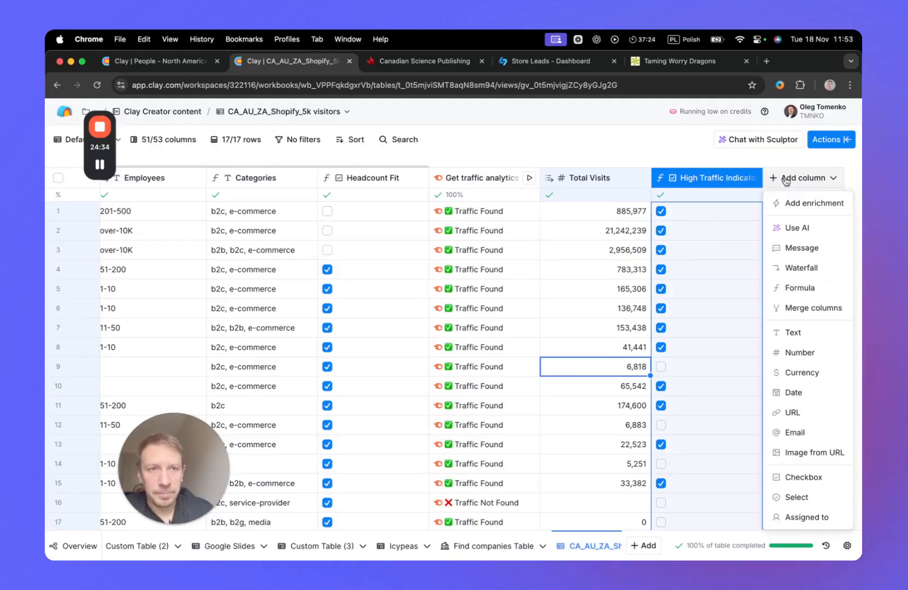
pyautogui.click(793, 290)
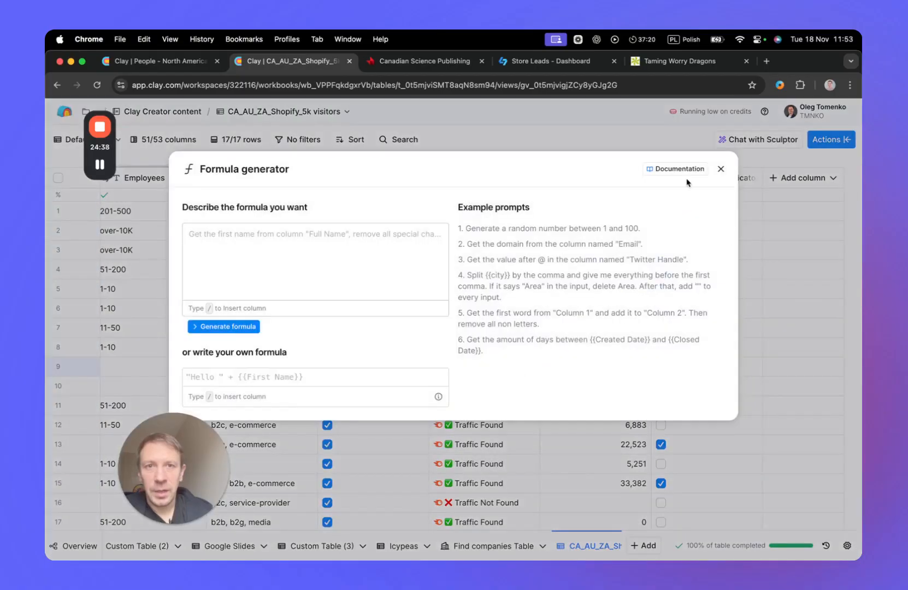
pyautogui.click(366, 252)
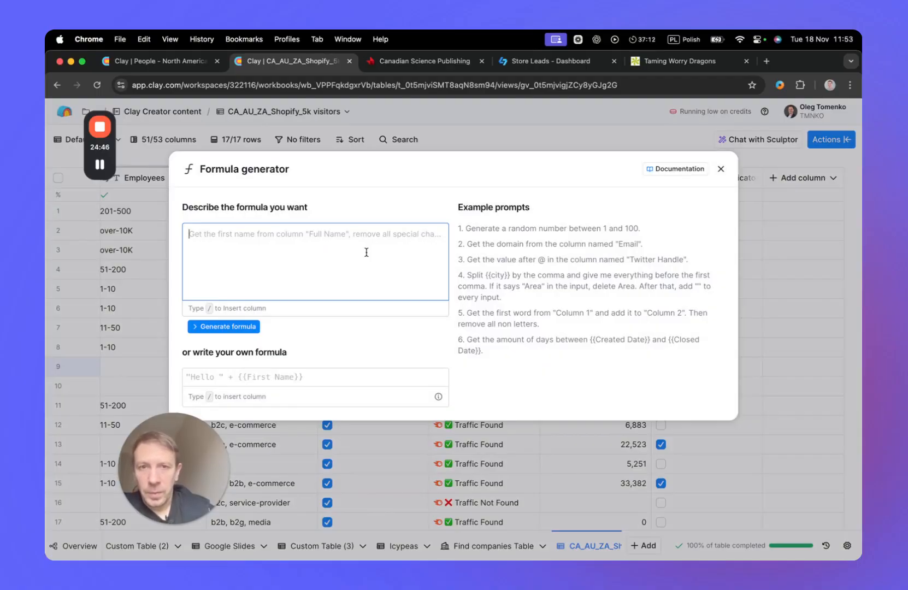
pyautogui.click(720, 169)
# Examine the Technologiesfound, E-commerce Active, Headcount Fit and high-traffic columns as criteria for a combined qualification formula.
pyautogui.hscroll(-10, 474, 356)
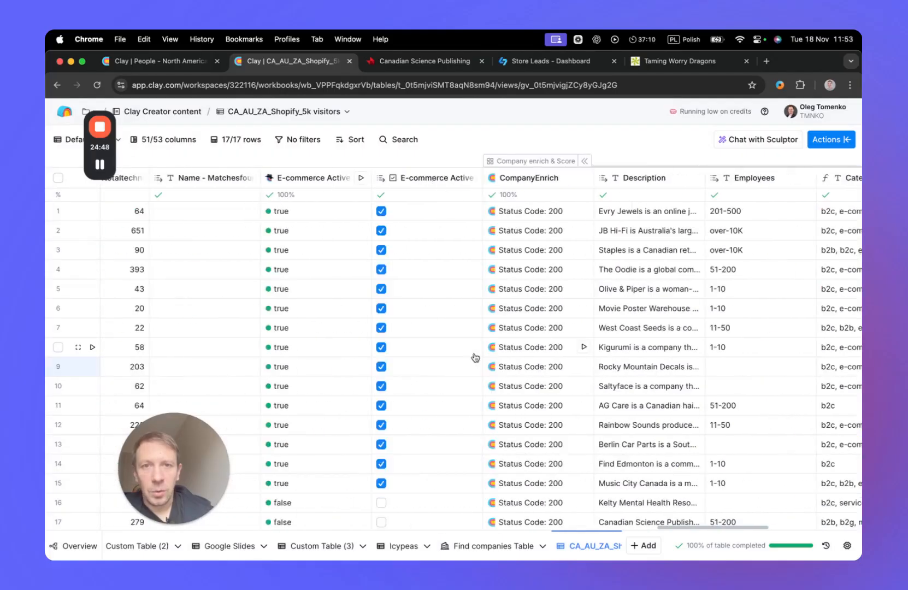
pyautogui.hscroll(-20, 475, 357)
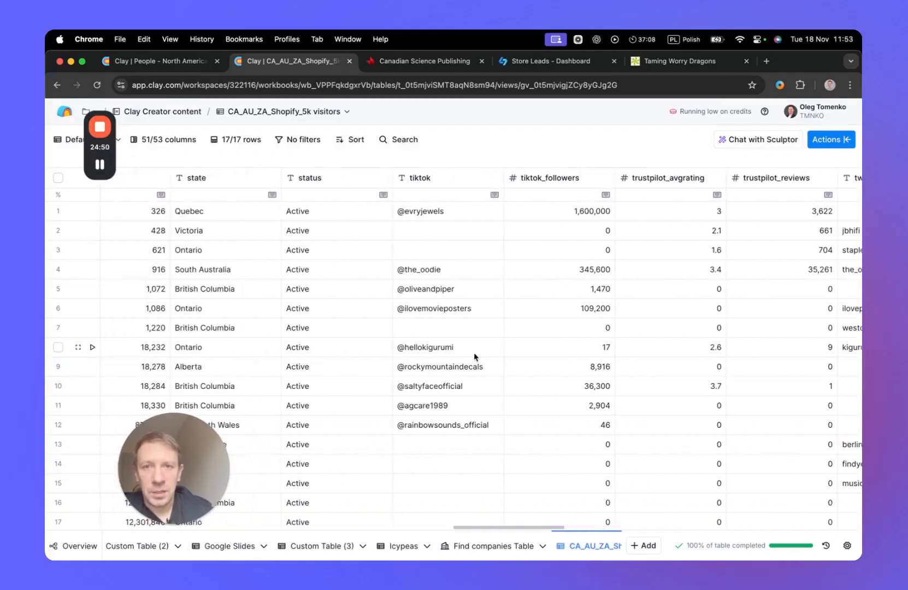
pyautogui.hscroll(20, 474, 357)
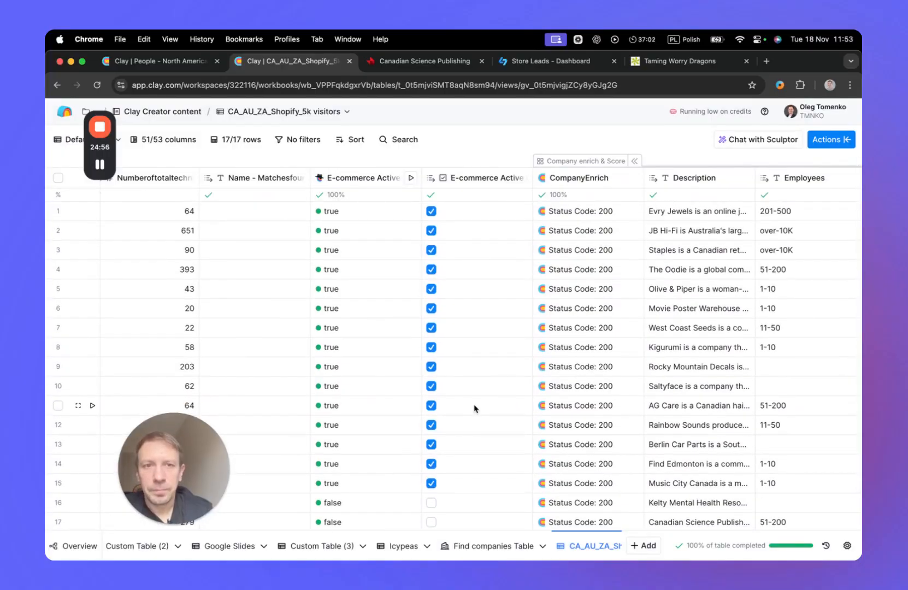
pyautogui.hscroll(8, 474, 408)
pyautogui.hscroll(-4, 474, 408)
pyautogui.hscroll(1, 474, 409)
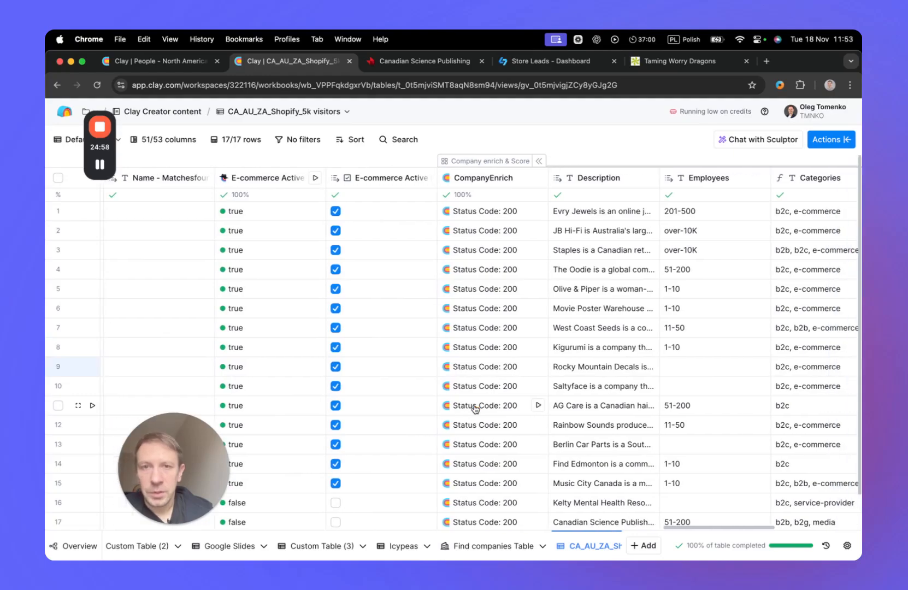
pyautogui.hscroll(-10, 377, 410)
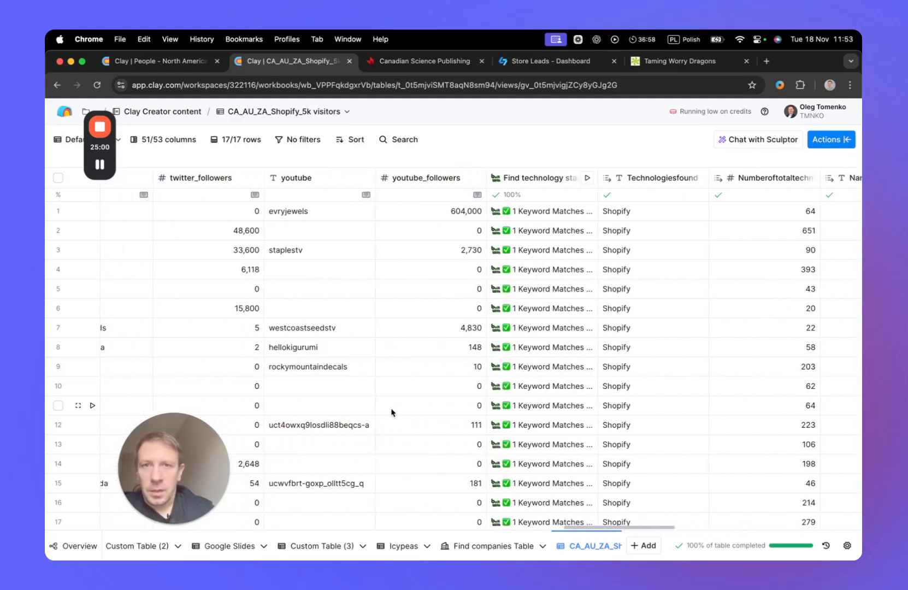
pyautogui.hscroll(3, 391, 412)
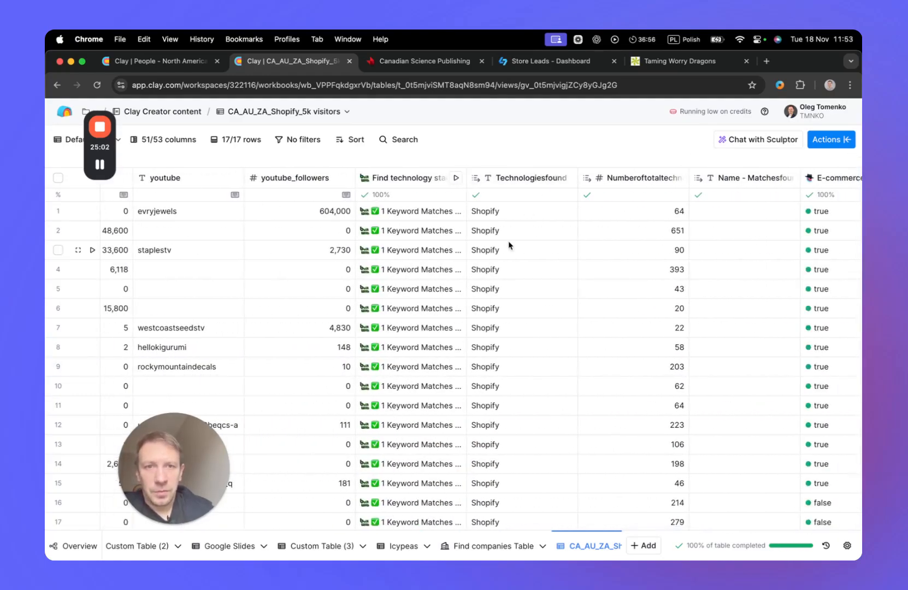
pyautogui.scroll(-2, 522, 306)
pyautogui.scroll(2, 529, 345)
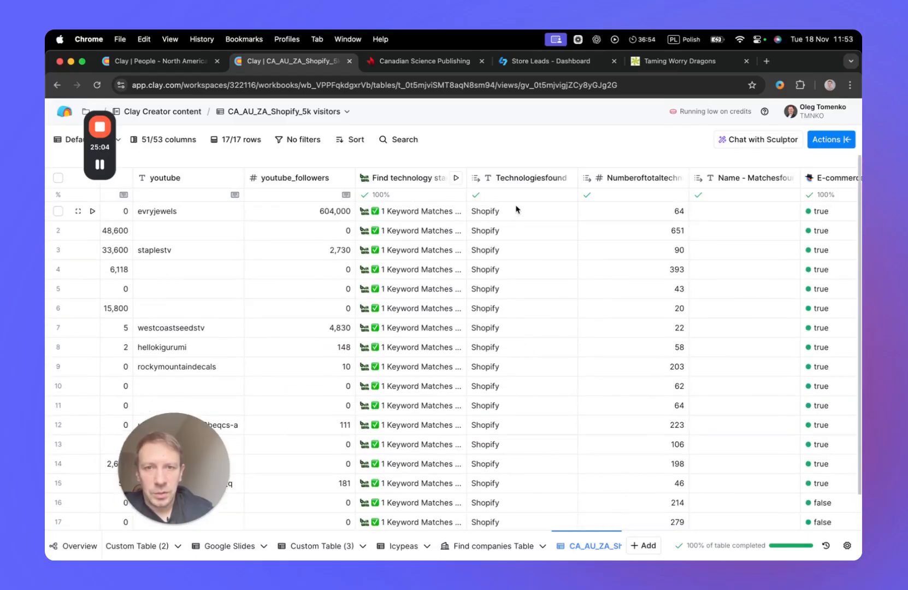
pyautogui.scroll(-2, 526, 276)
pyautogui.scroll(2, 527, 276)
pyautogui.hscroll(10, 527, 279)
pyautogui.hscroll(2, 527, 279)
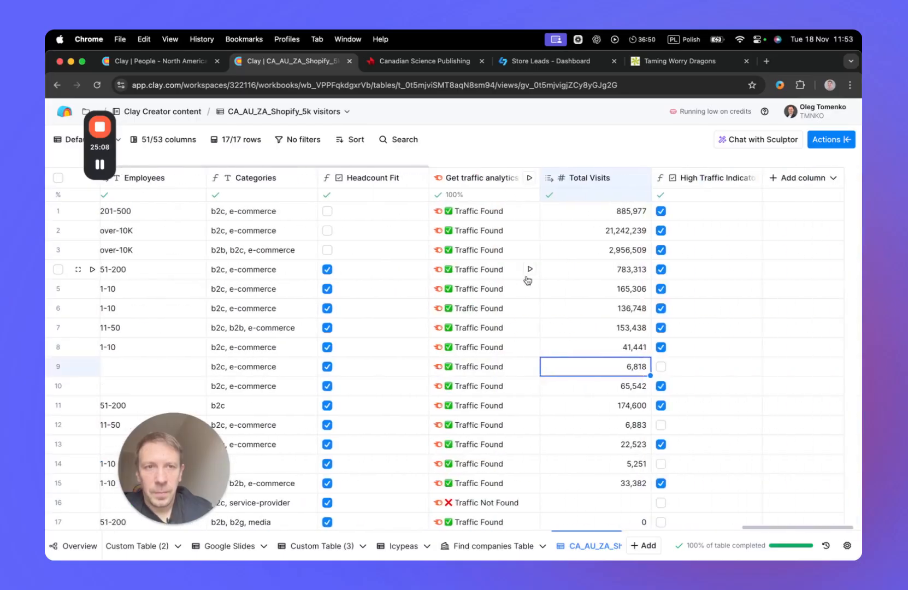
# Start a new formula column described as if technologiesFound == "shopify" && isEcommerce, inserting both column references.
pyautogui.click(800, 178)
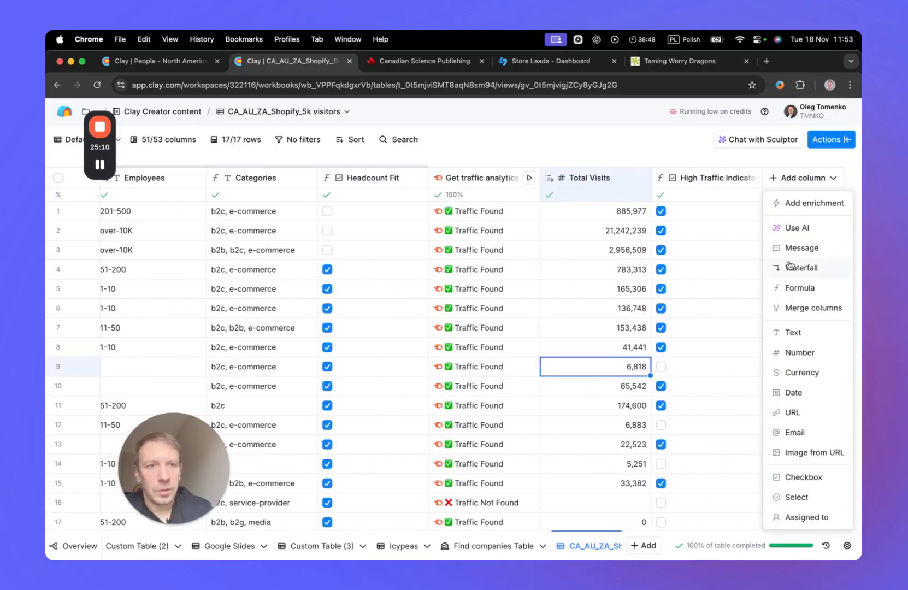
pyautogui.click(784, 288)
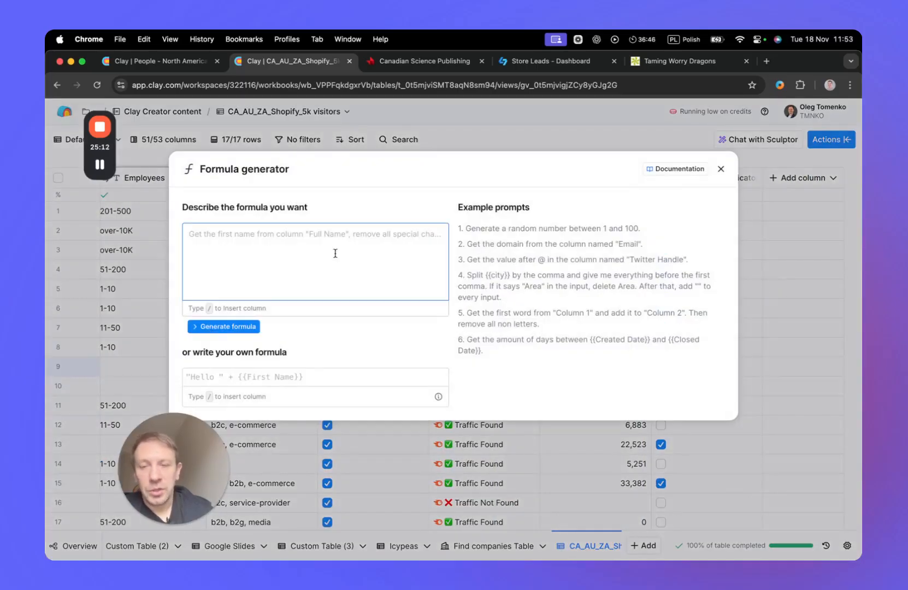
pyautogui.write('if /tec')
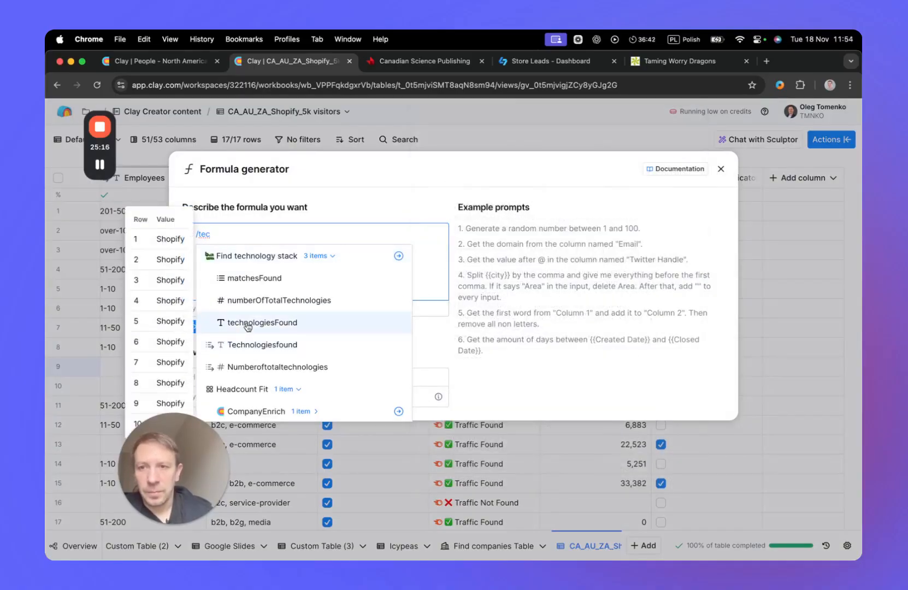
pyautogui.click(254, 323)
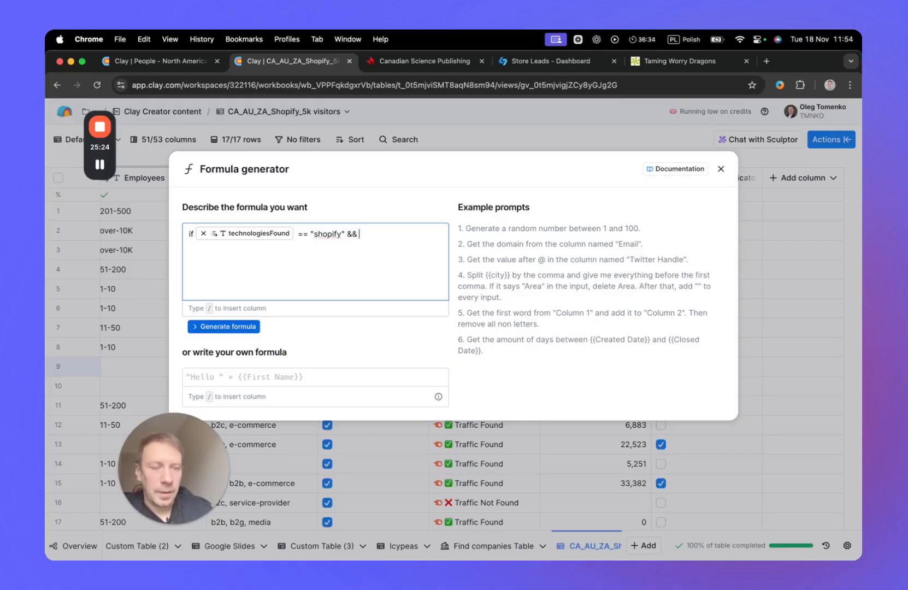
pyautogui.write('/ec')
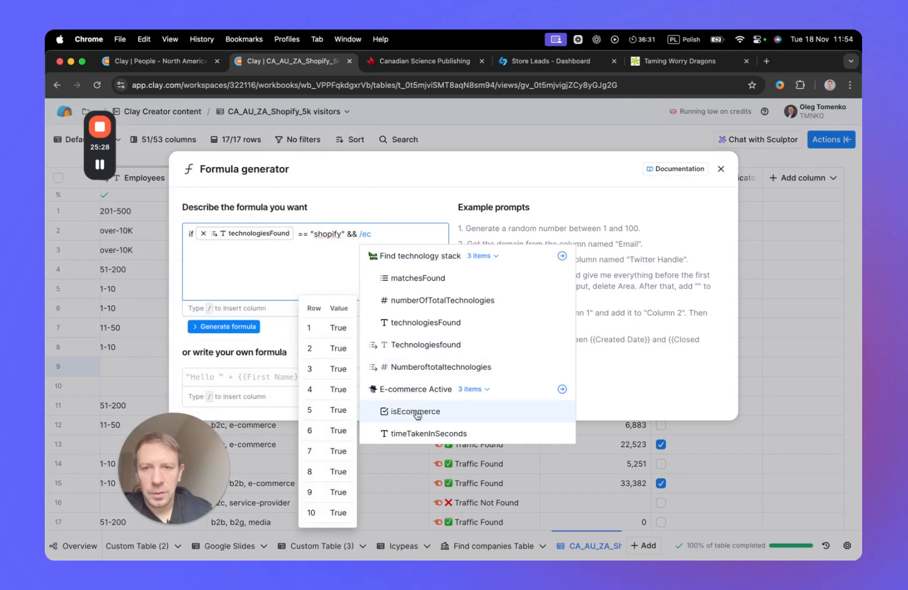
pyautogui.click(411, 412)
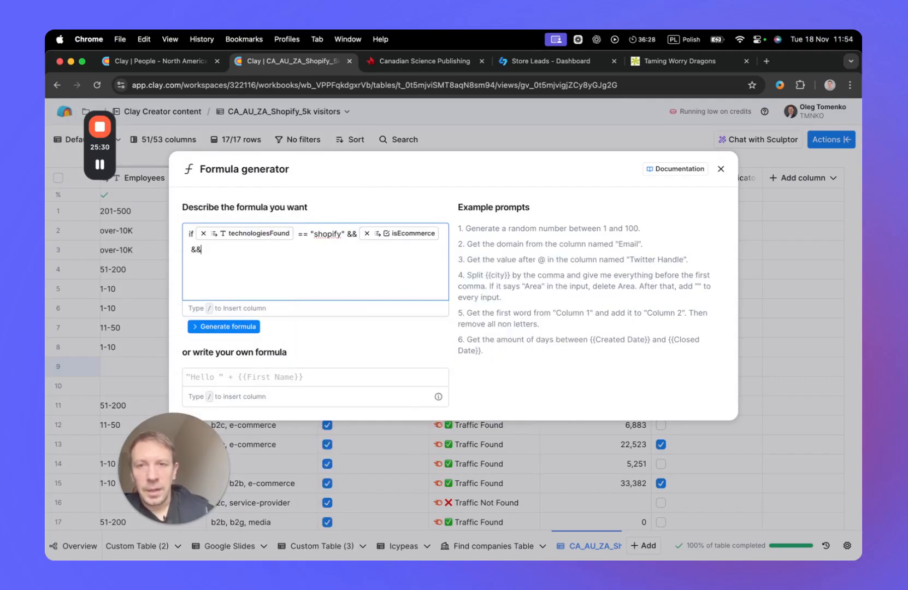
# Extend the formula description with the Headcount Fit and High Traffic Indicator columns, each joined by &&.
pyautogui.write('&& /he')
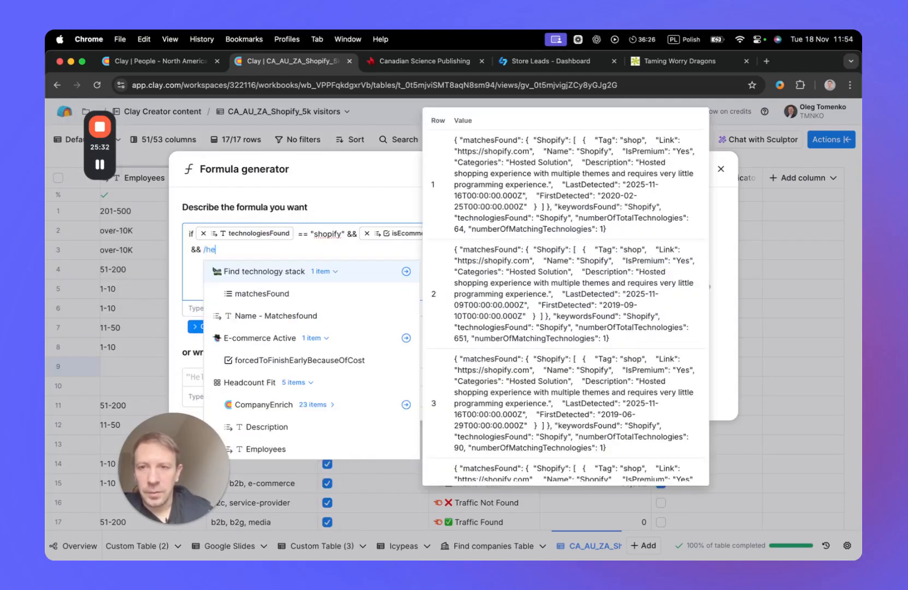
pyautogui.write('a')
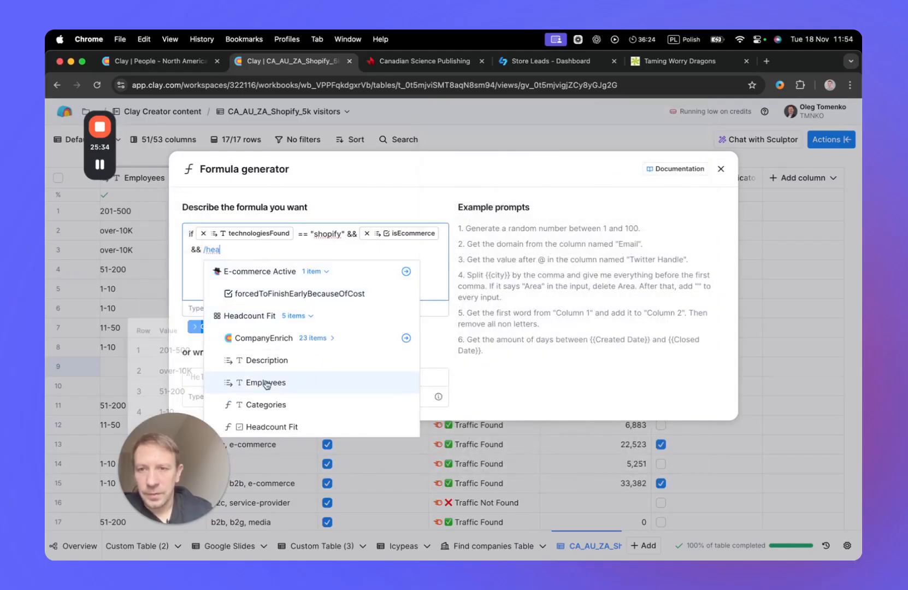
pyautogui.click(271, 428)
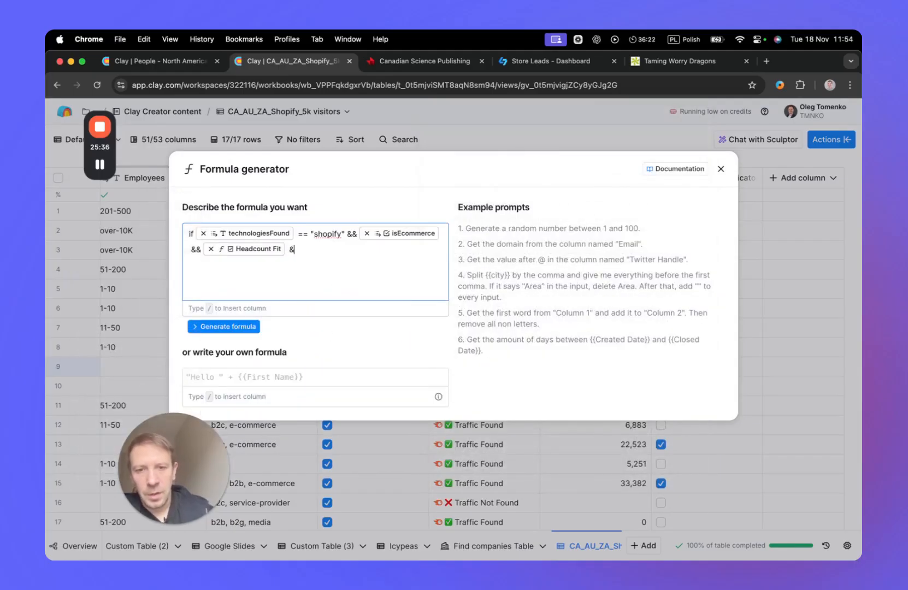
pyautogui.write('&&')
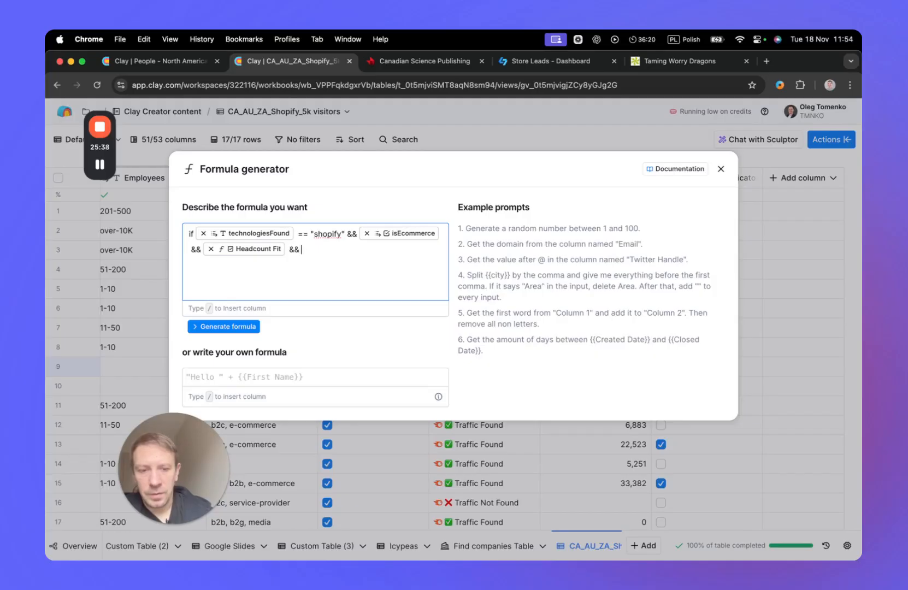
pyautogui.write(' /tra')
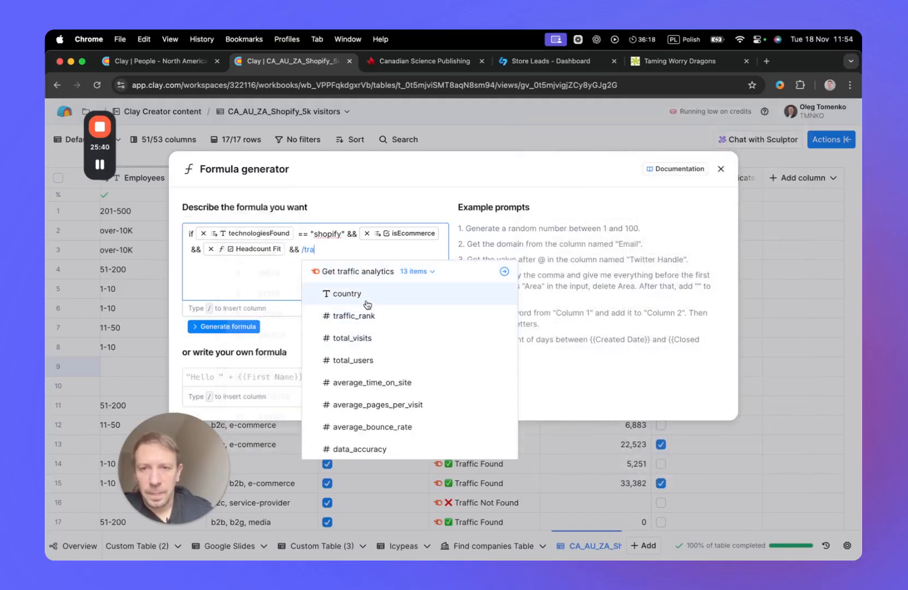
pyautogui.scroll(-3, 377, 383)
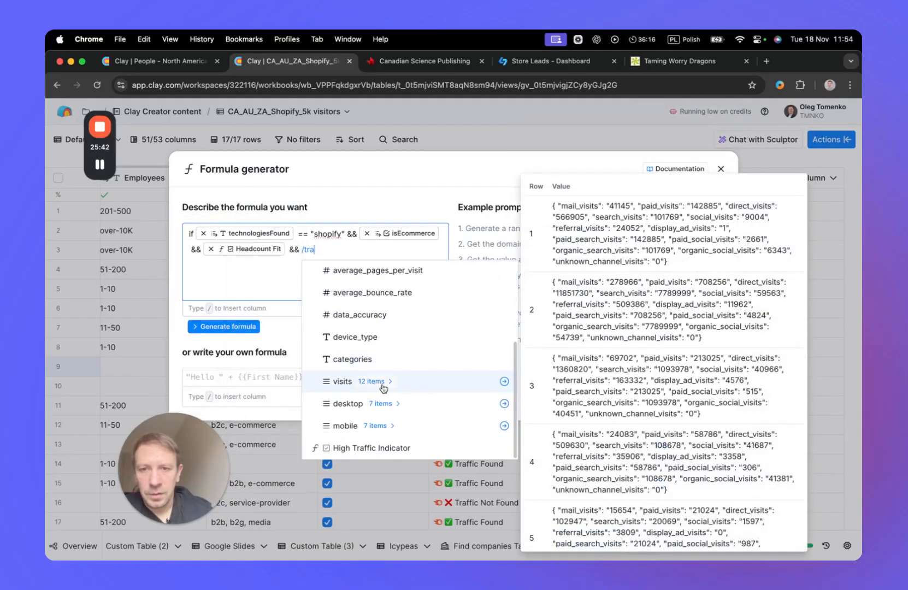
pyautogui.click(385, 449)
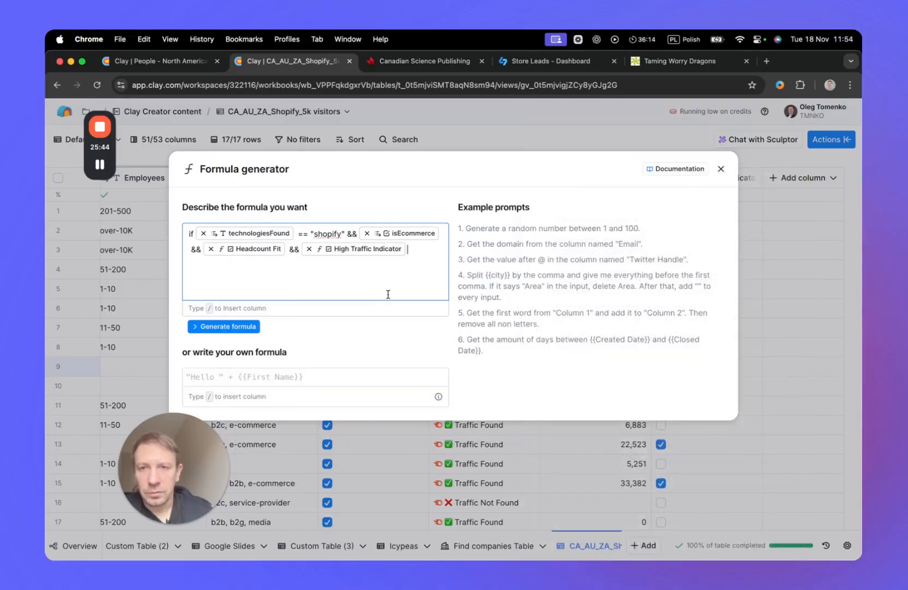
# Generate the combined qualification formula, check its sample outputs and save it as a column.
pyautogui.click(238, 326)
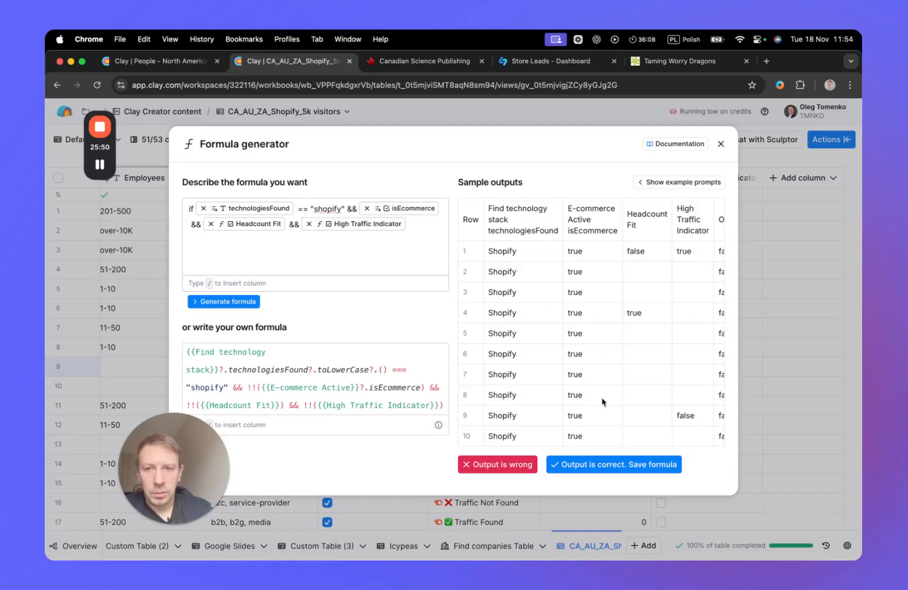
pyautogui.hscroll(2, 597, 380)
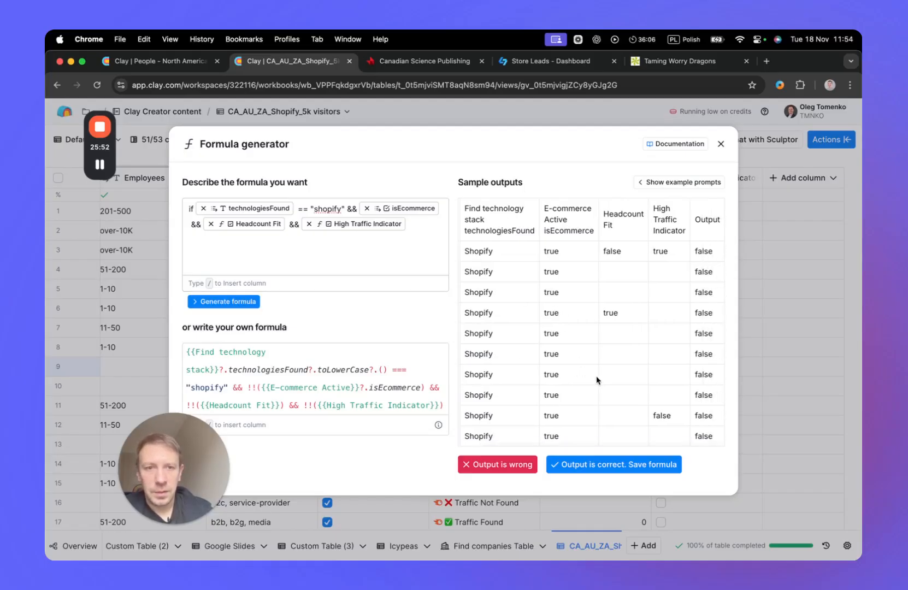
pyautogui.hscroll(-2, 597, 380)
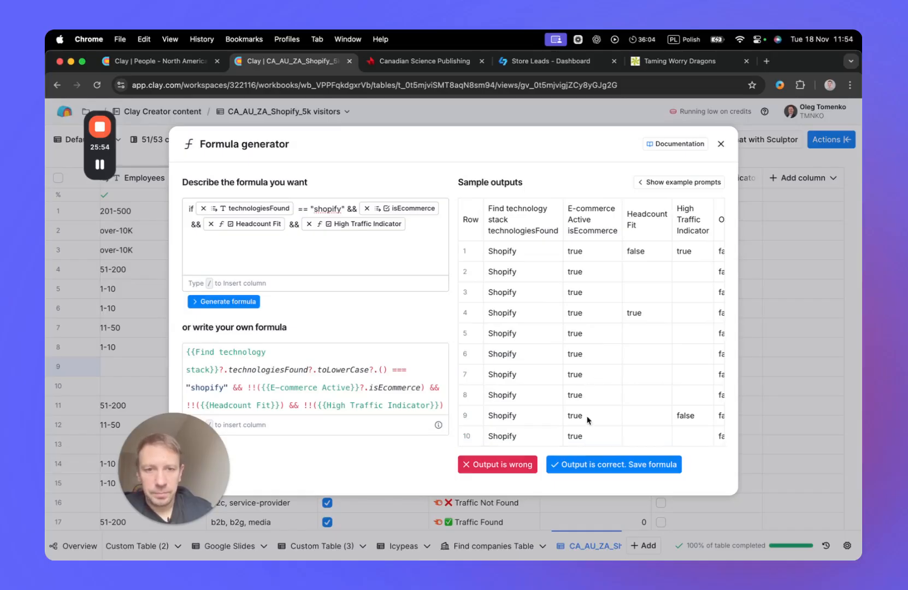
pyautogui.click(599, 465)
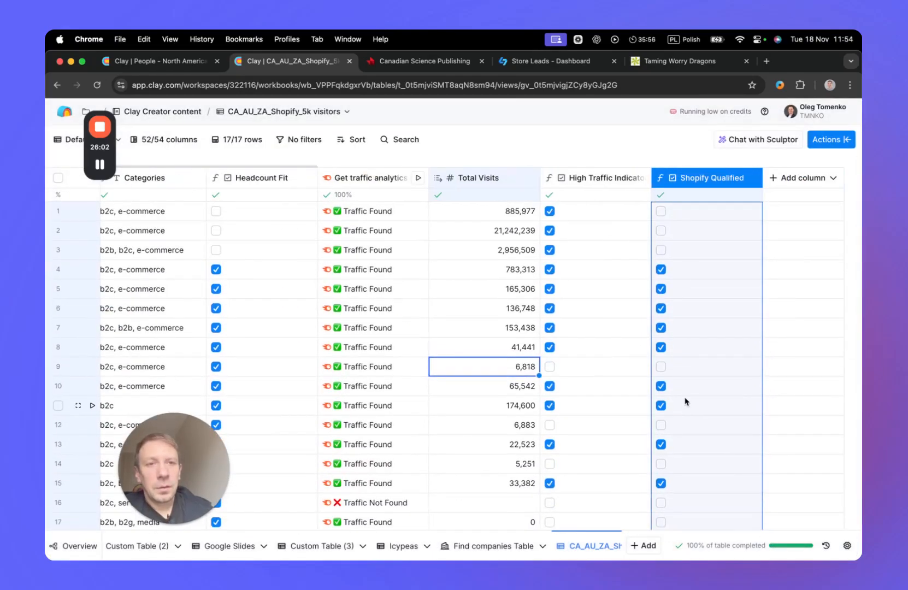
# Review the Shopify Qualified column against the employees, categories, Headcount Fit, Total Visits and High Traffic Indicator columns.
pyautogui.scroll(-2, 690, 329)
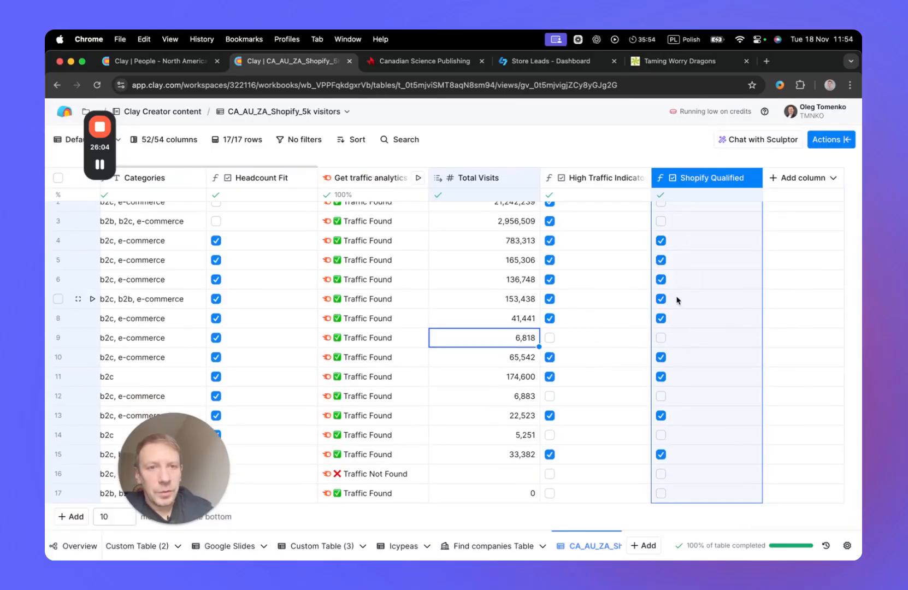
pyautogui.hscroll(-5, 691, 444)
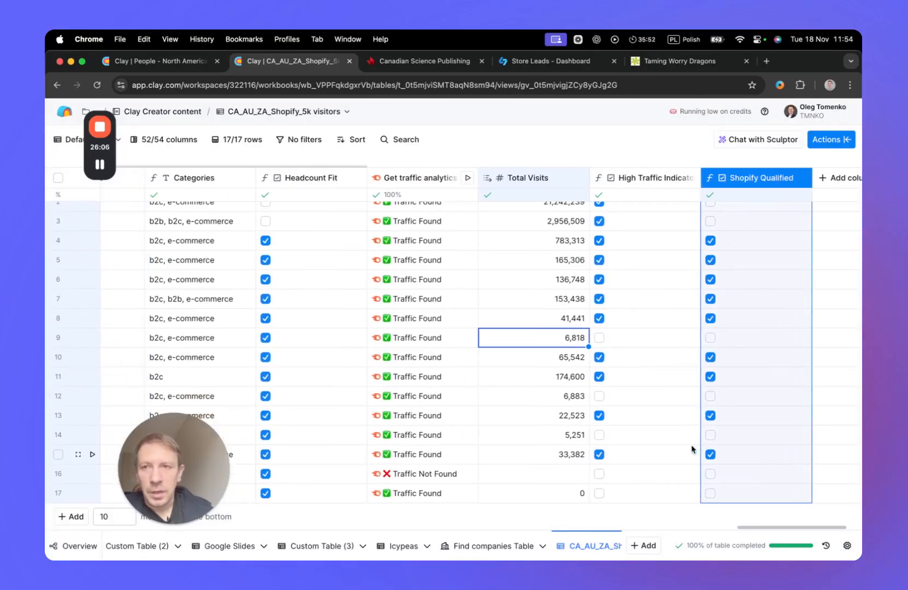
pyautogui.hscroll(5, 691, 449)
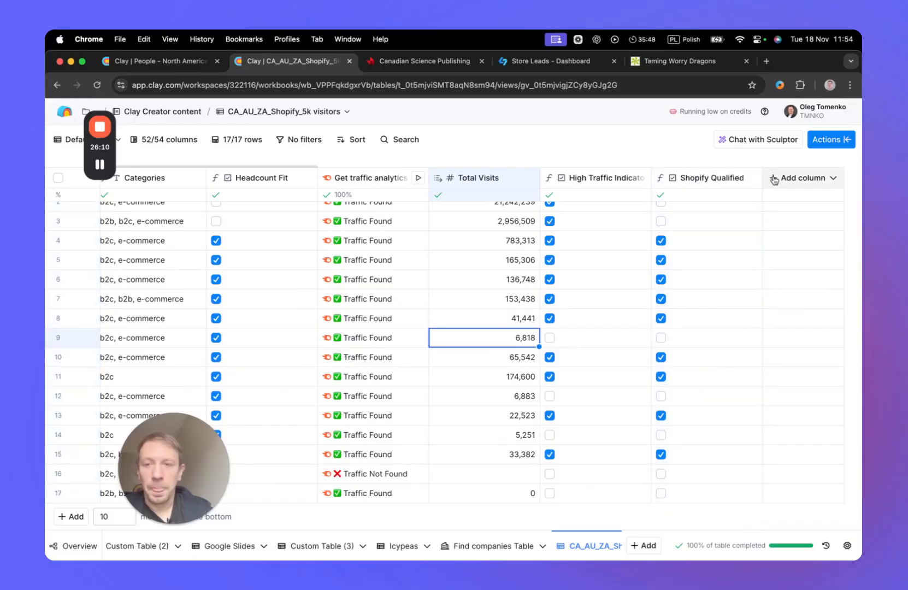
pyautogui.moveTo(191, 458); pyautogui.dragTo(200, 458)
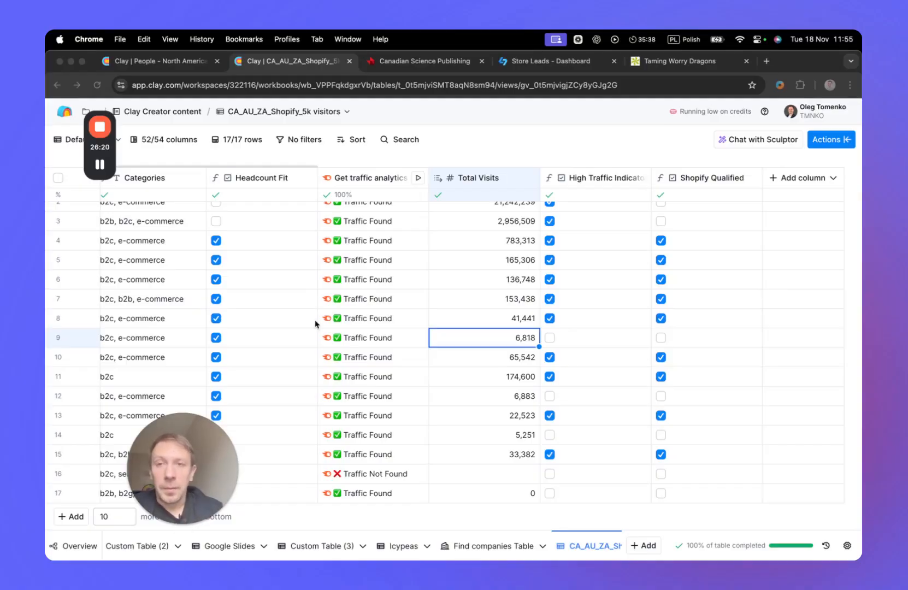
pyautogui.hscroll(-10, 479, 382)
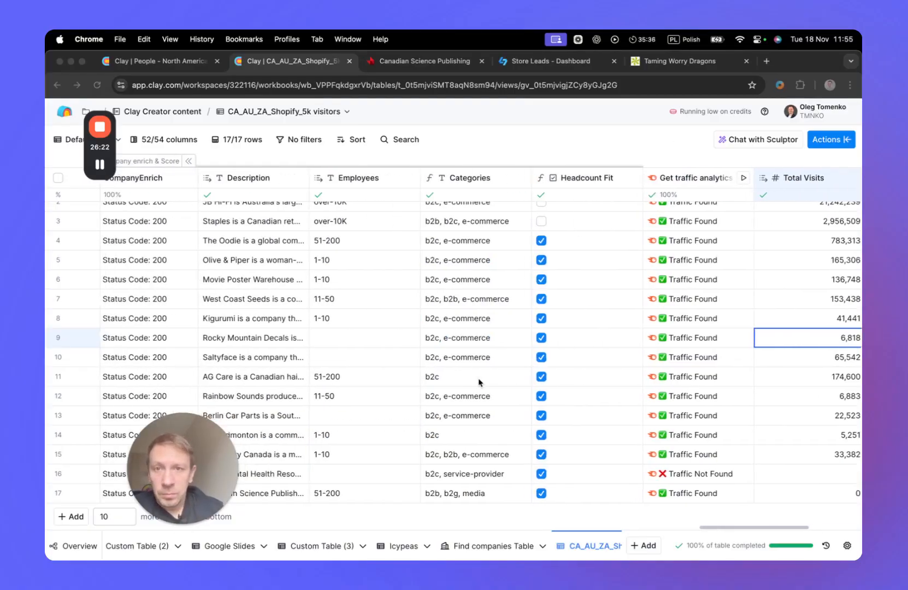
pyautogui.hscroll(-5, 479, 383)
pyautogui.hscroll(15, 479, 382)
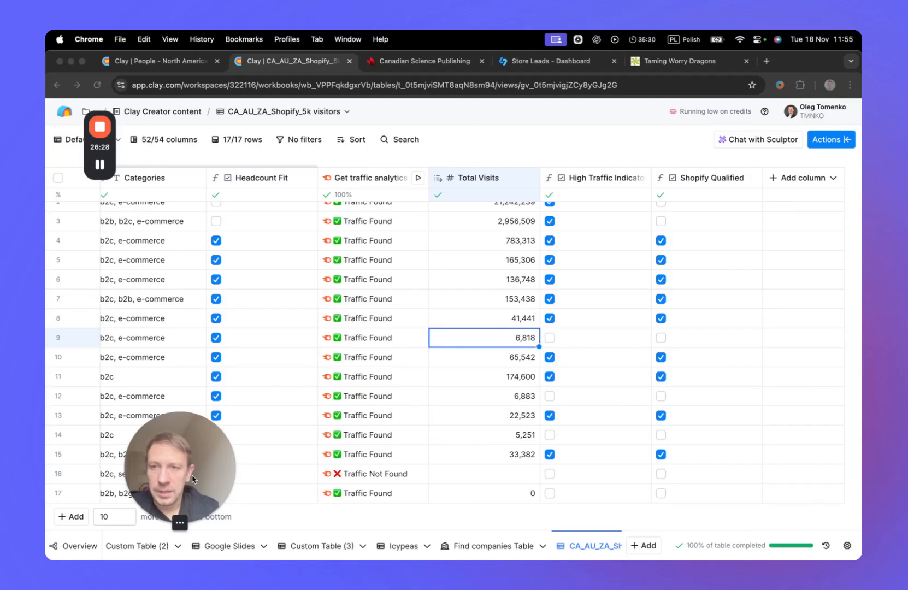
pyautogui.click(99, 165)
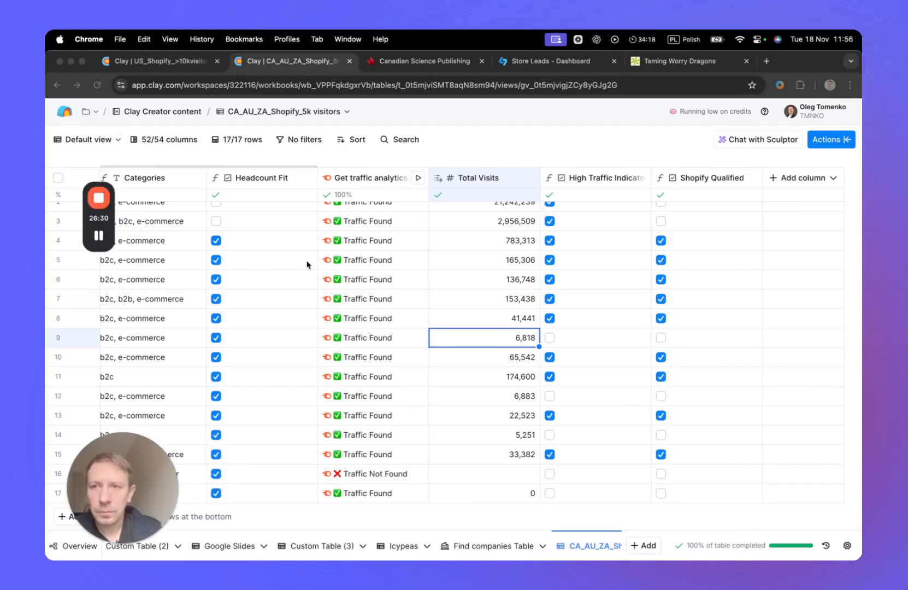
# Add a Use AI column with a prompt to search the web for the company CEO, general manager or store owner and output only the full name.
pyautogui.click(772, 178)
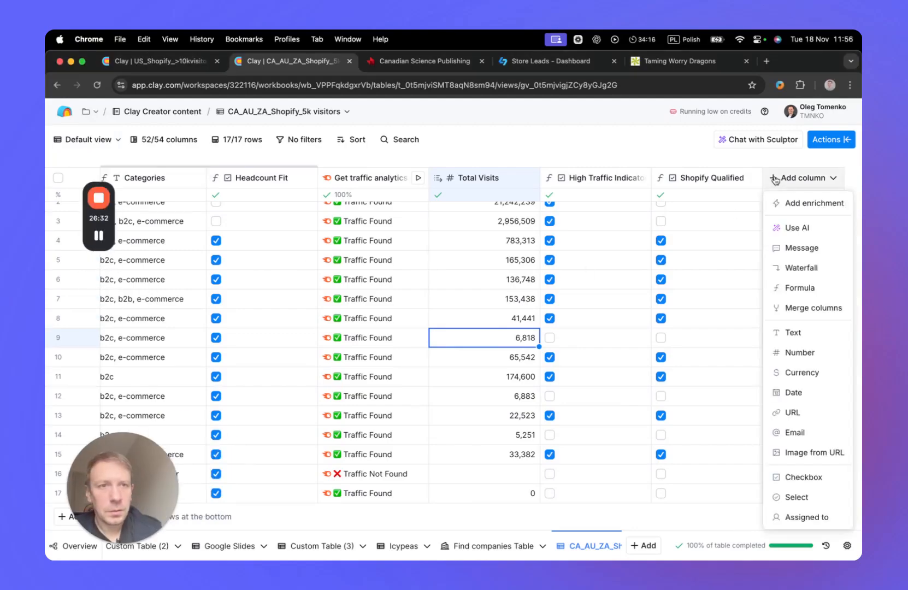
pyautogui.click(789, 228)
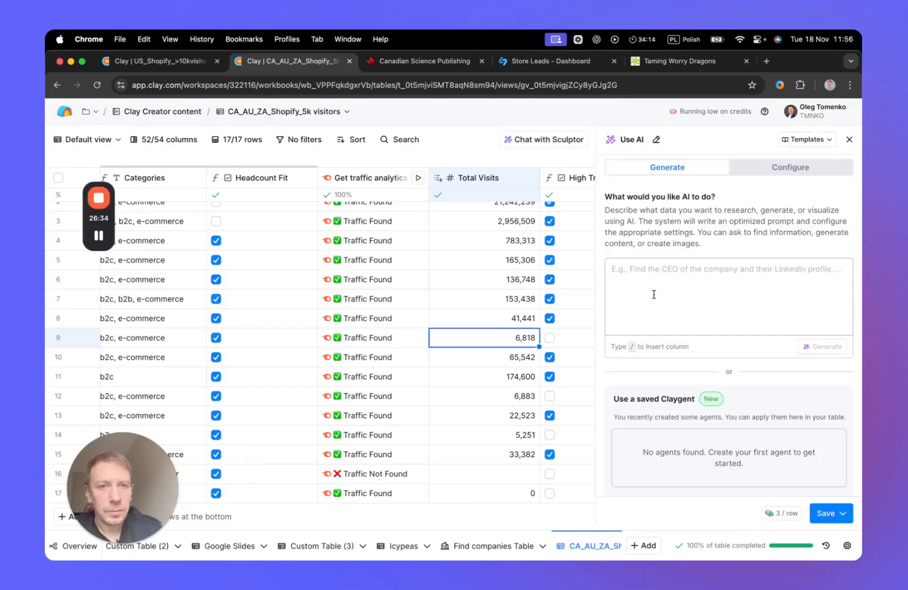
pyautogui.click(716, 277)
pyautogui.write("Search the web for company CEO full name. Output only the full name and nothing else. It can be the general manager or store owner as it's likely and ecommerce store, but output the one main person name and not nothing else. Search this - Deleted column CEO")
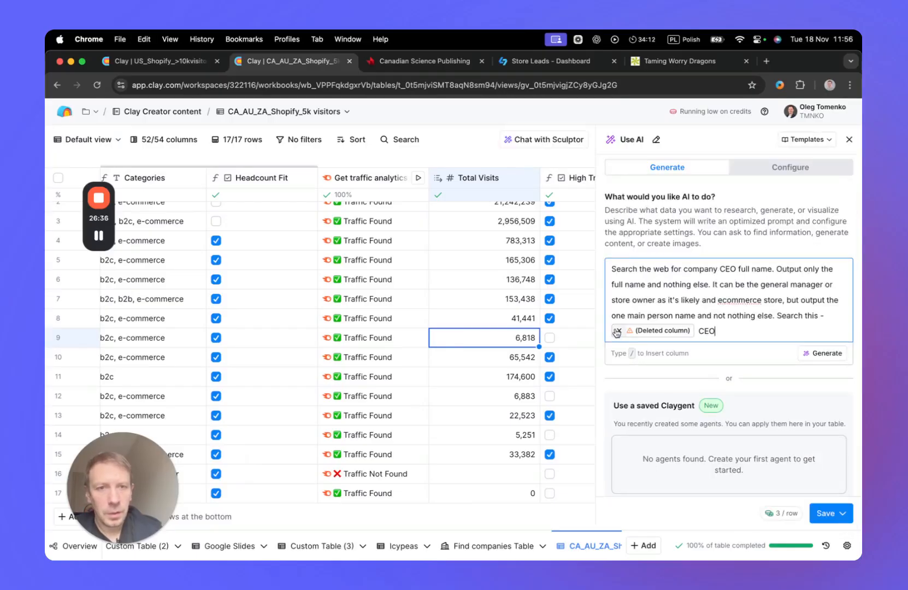
# Replace the deleted column reference before "CEO" in the AI prompt with normalizedUrl from Normalize a Domain.
pyautogui.click(617, 332)
pyautogui.click(843, 322)
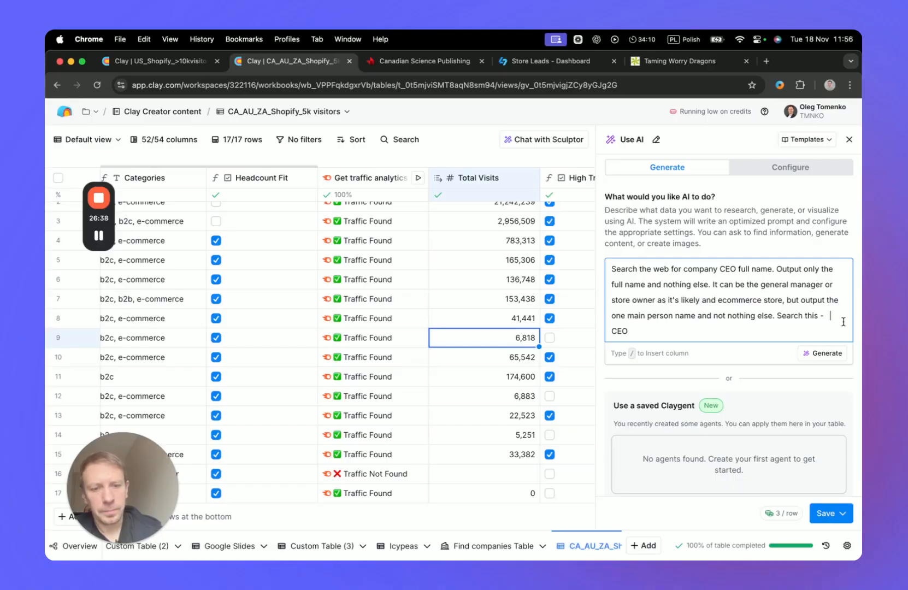
pyautogui.press('Delete')
pyautogui.write('/')
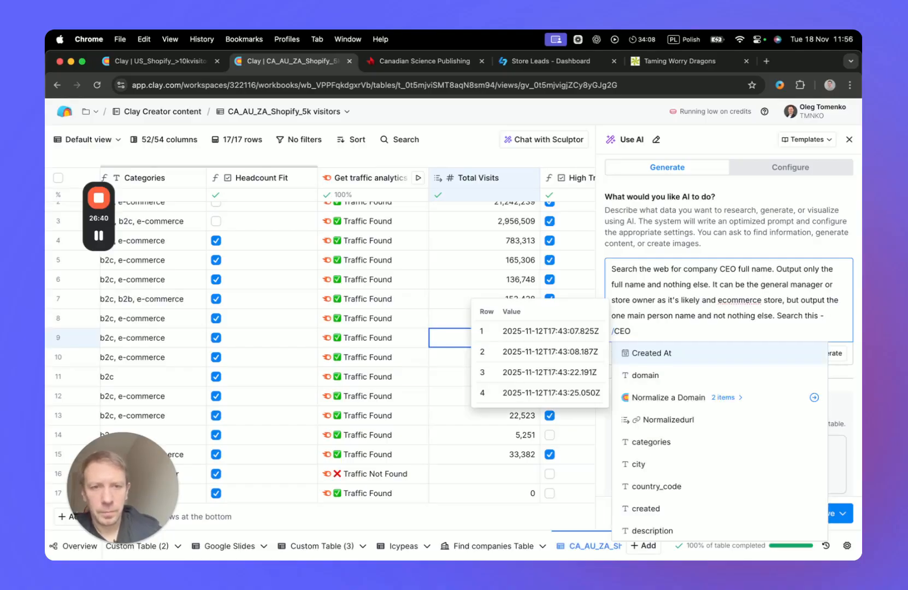
pyautogui.write('norma')
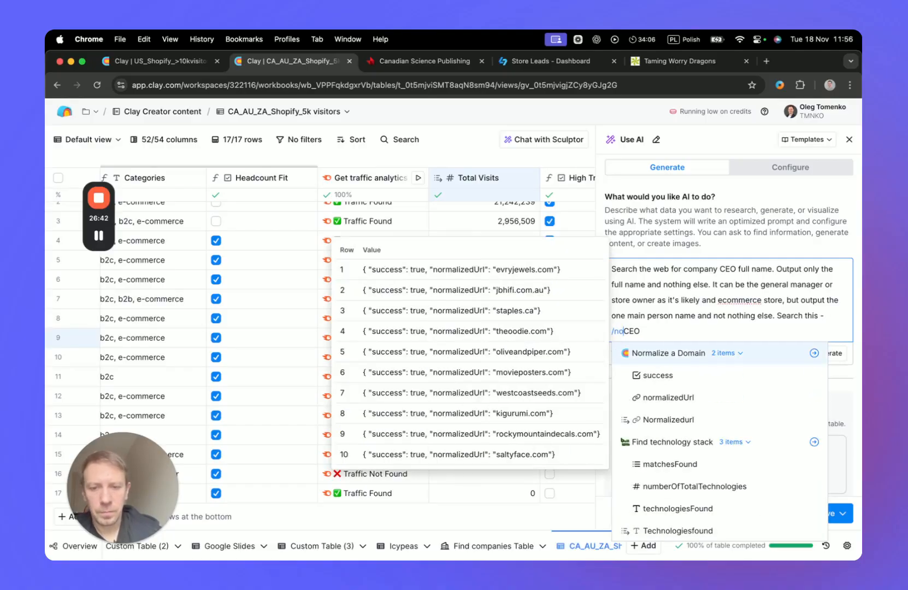
pyautogui.click(718, 403)
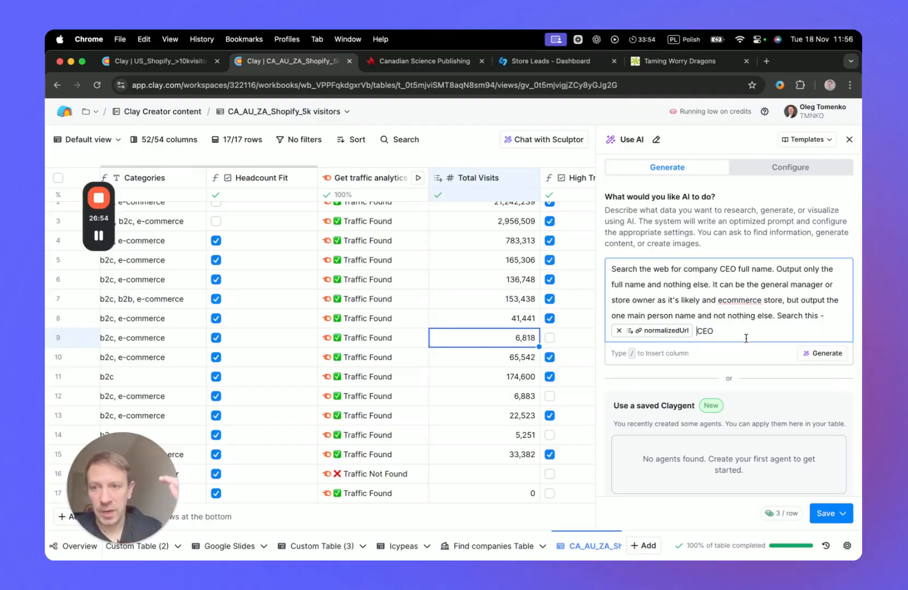
# Generate the optimized web research prompt and its settings from the CEO search description.
pyautogui.scroll(-2, 763, 352)
pyautogui.scroll(2, 763, 352)
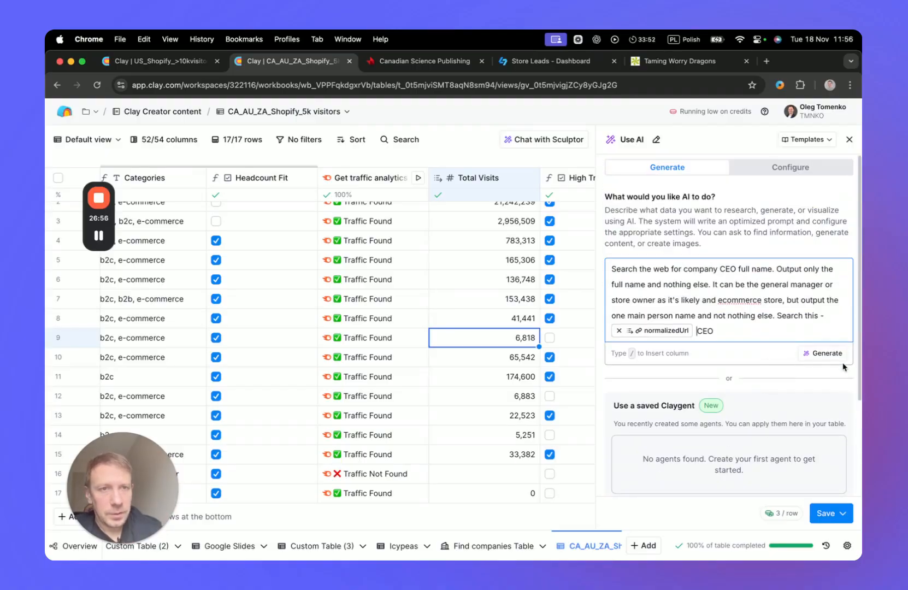
pyautogui.click(831, 354)
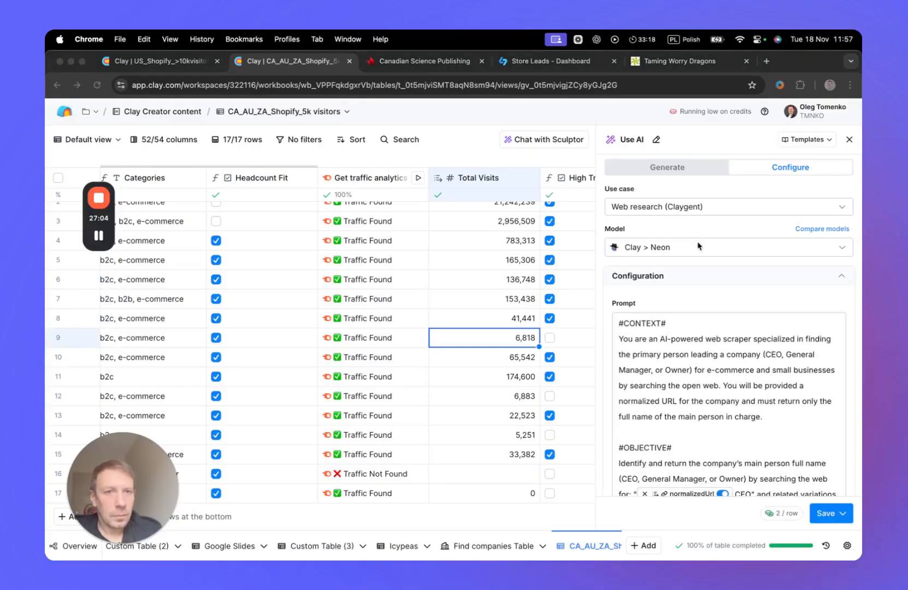
# Set the web research model of the AI column to GPT 4o Mini.
pyautogui.click(699, 246)
pyautogui.scroll(-3, 725, 364)
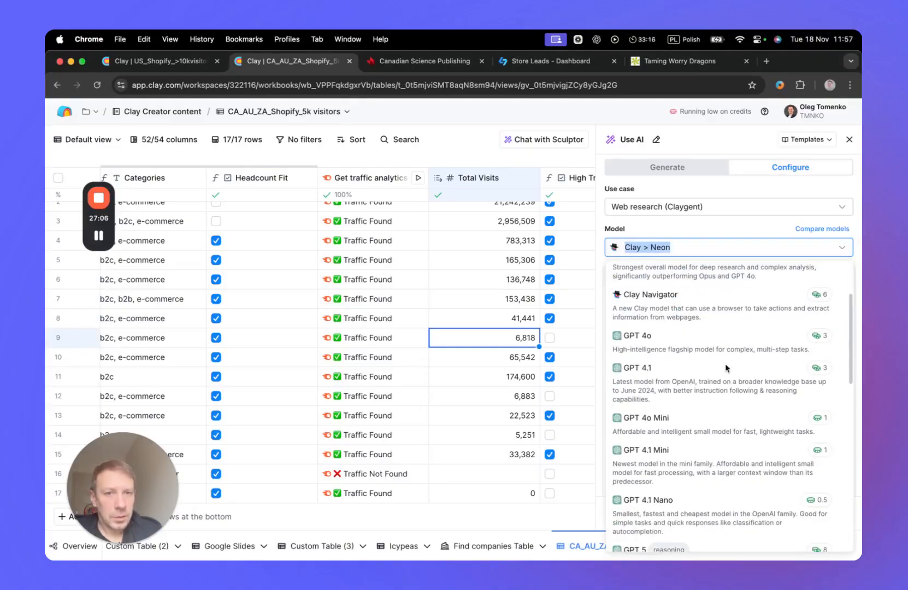
pyautogui.scroll(-1, 721, 376)
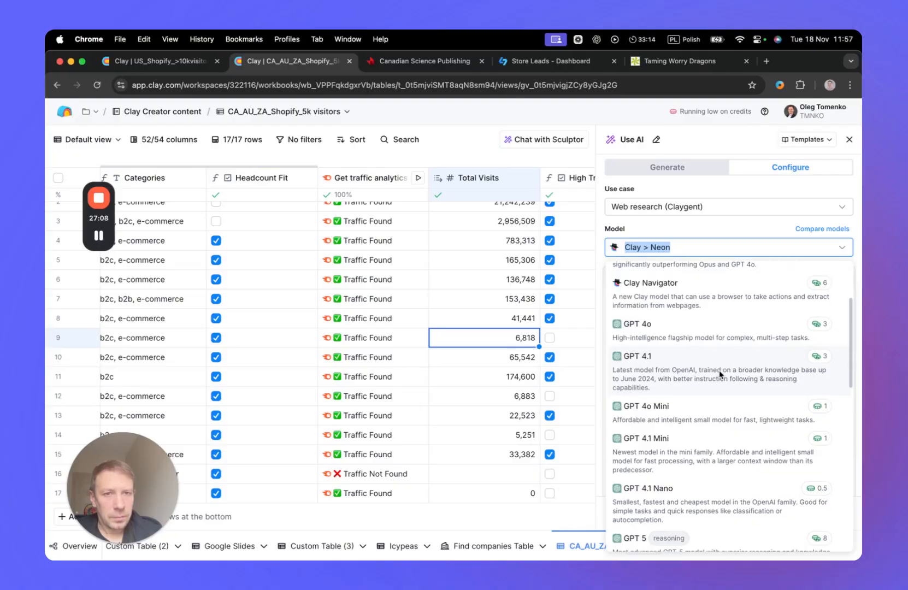
pyautogui.click(698, 421)
# Review the generated prompt, turn off auto-update in the run settings and save the AI column without running it.
pyautogui.scroll(-8, 760, 395)
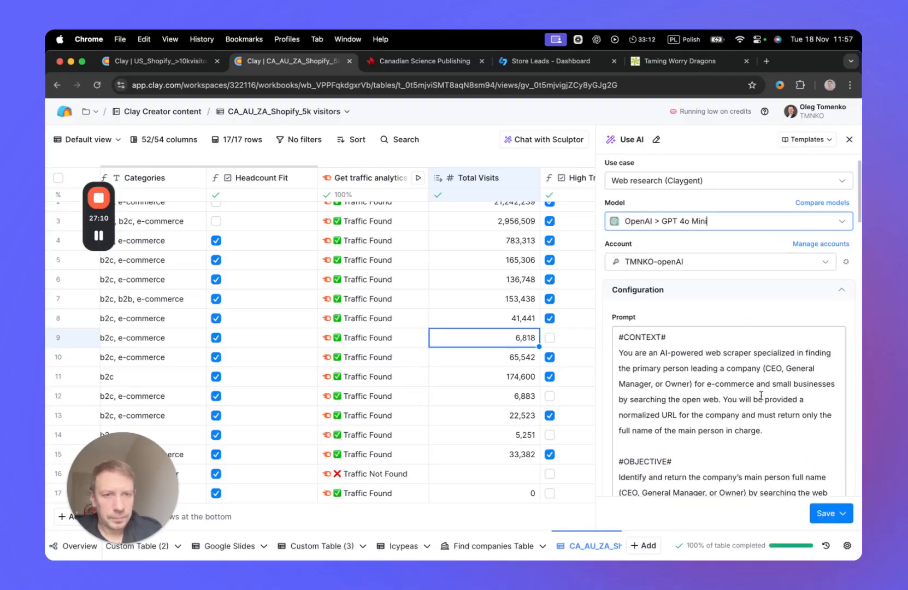
pyautogui.scroll(-3, 761, 395)
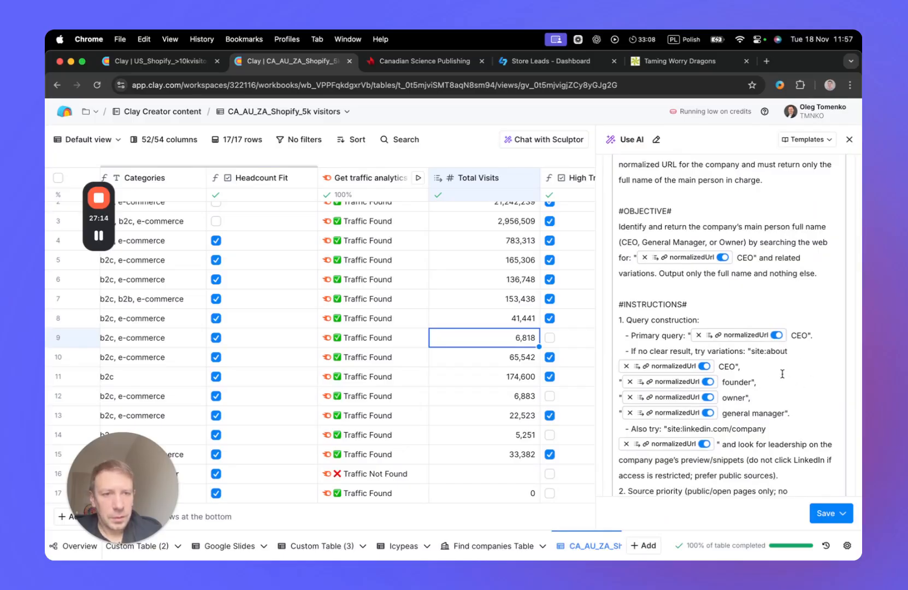
pyautogui.scroll(-2, 782, 373)
pyautogui.scroll(-12, 787, 386)
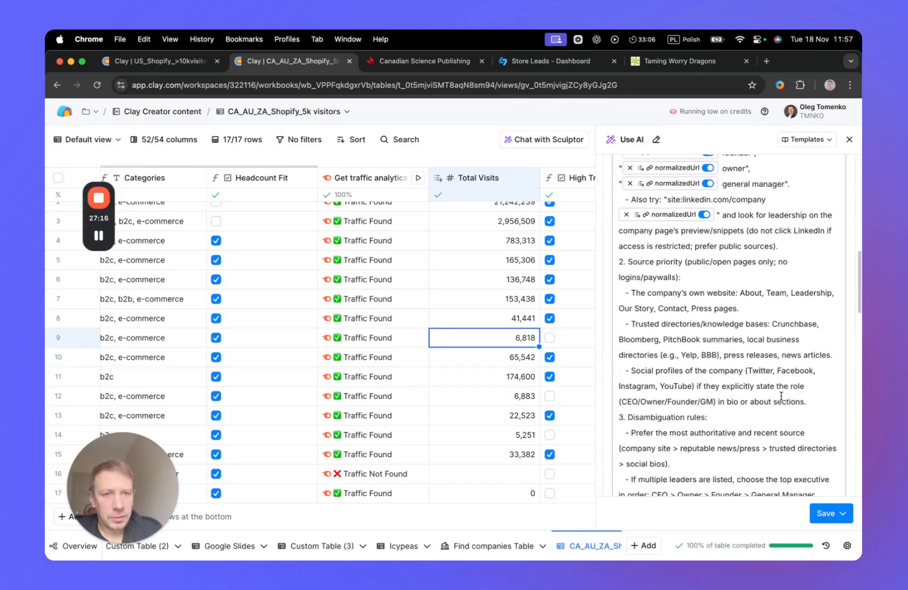
pyautogui.scroll(-9, 781, 396)
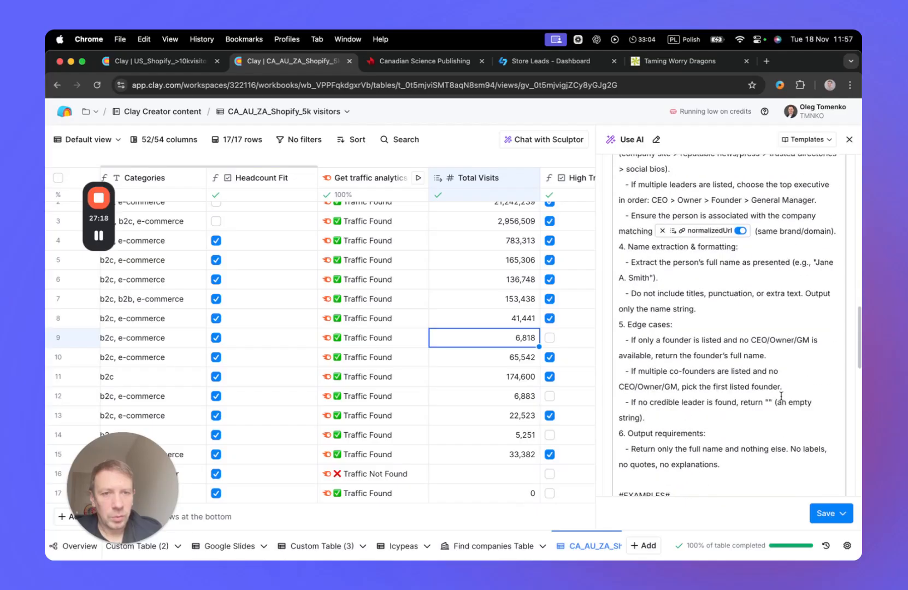
pyautogui.scroll(-20, 781, 395)
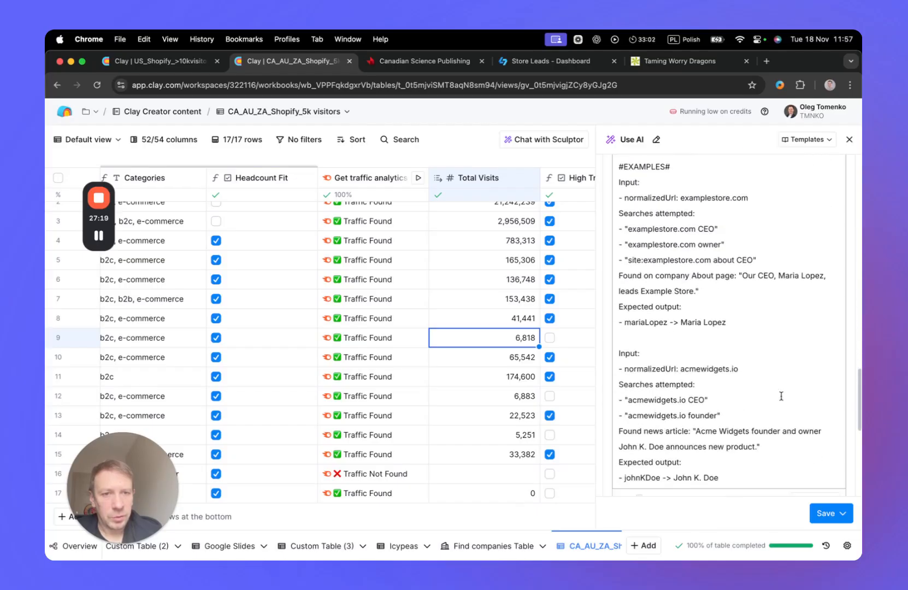
pyautogui.scroll(-3, 782, 400)
pyautogui.click(837, 405)
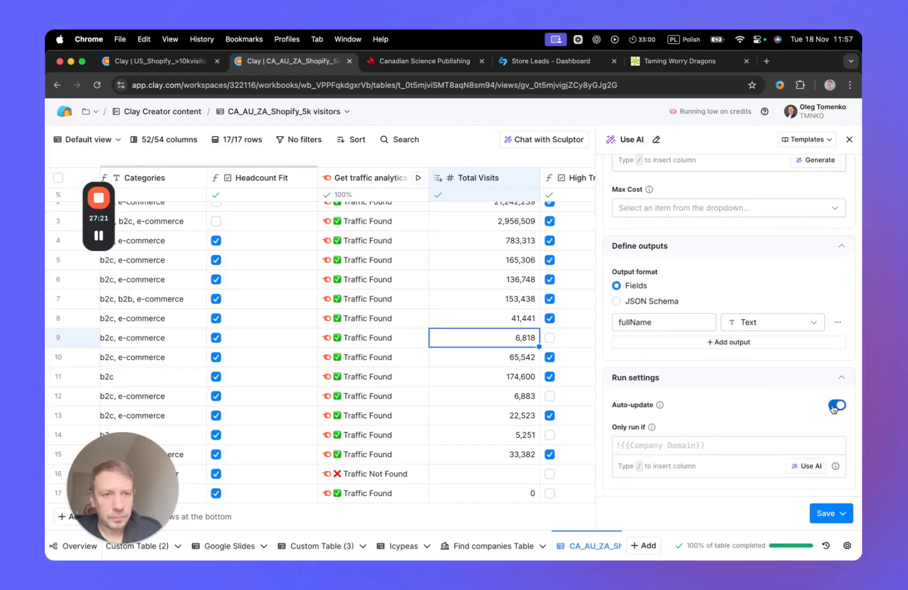
pyautogui.scroll(11, 722, 415)
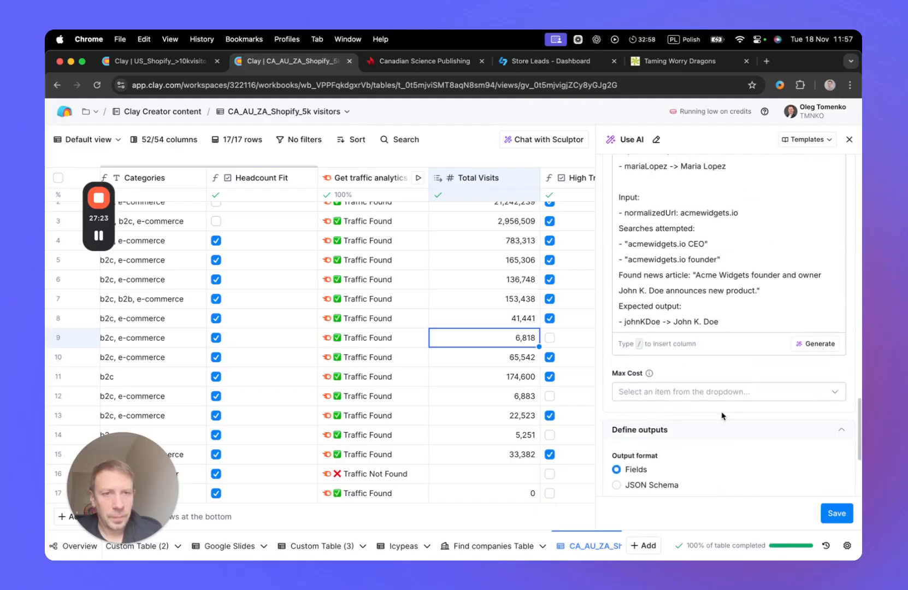
pyautogui.scroll(5, 722, 412)
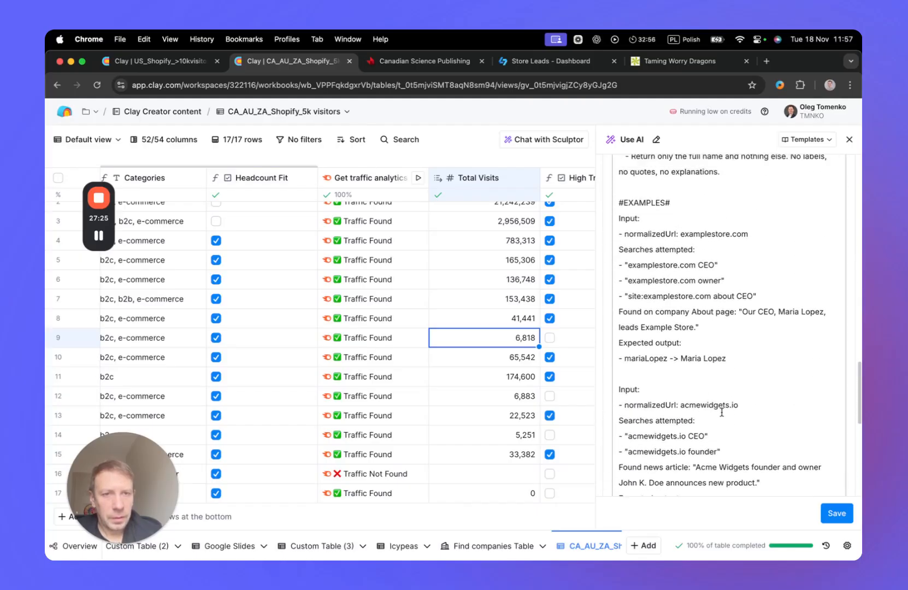
pyautogui.click(837, 513)
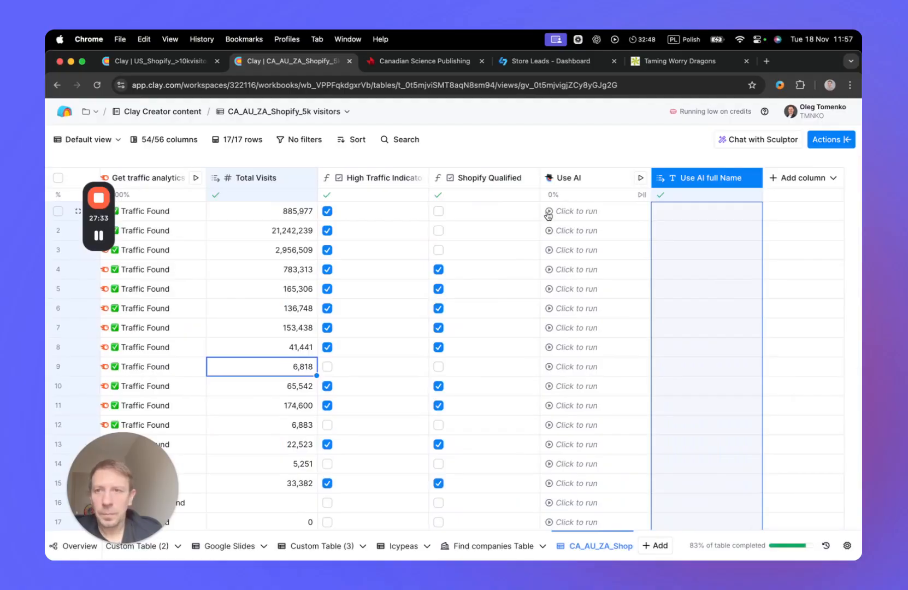
# Edit the Company Leader Name column so it runs only if {{Shopify Qualified}}, and save the change.
pyautogui.click(588, 180)
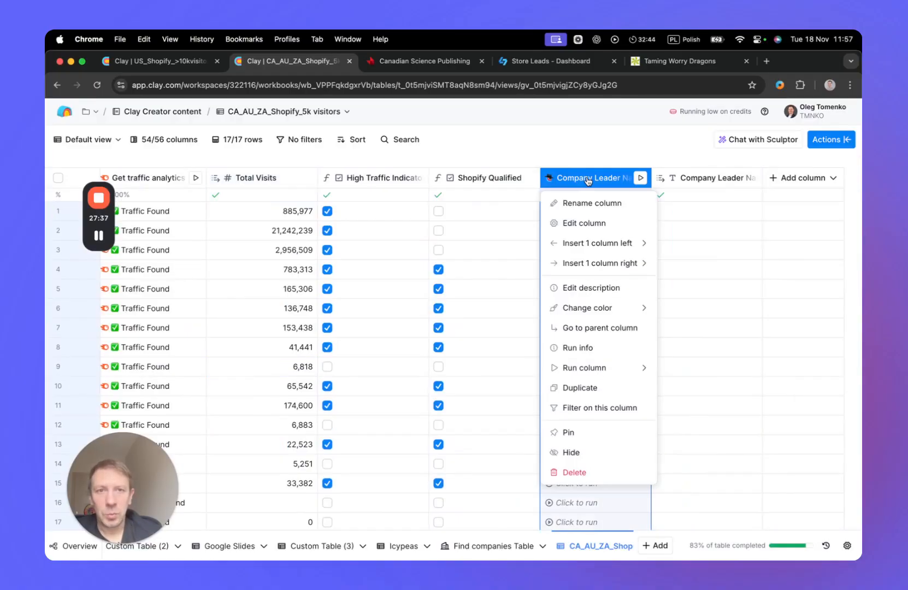
pyautogui.click(595, 223)
pyautogui.scroll(-15, 723, 317)
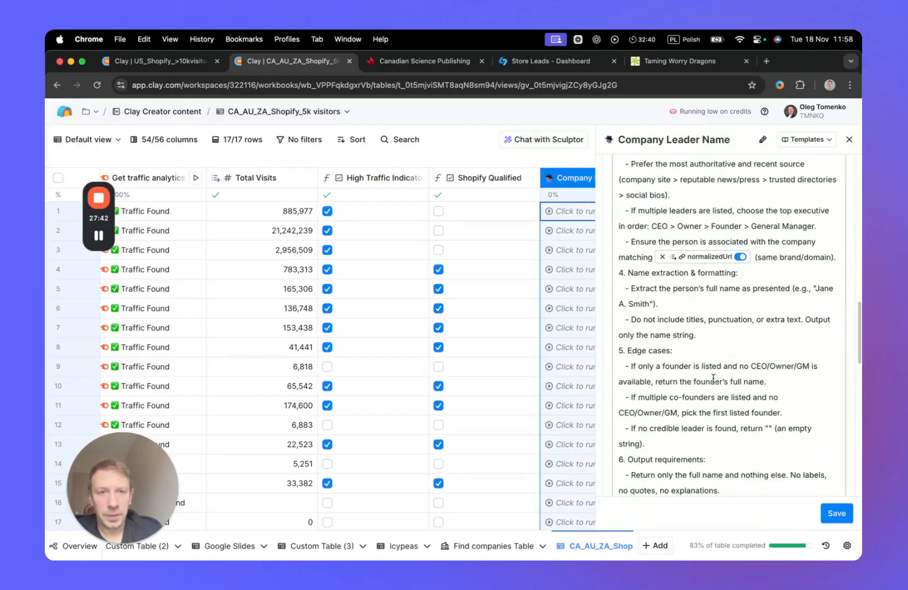
pyautogui.click(660, 445)
pyautogui.write('{{Shopify Qu')
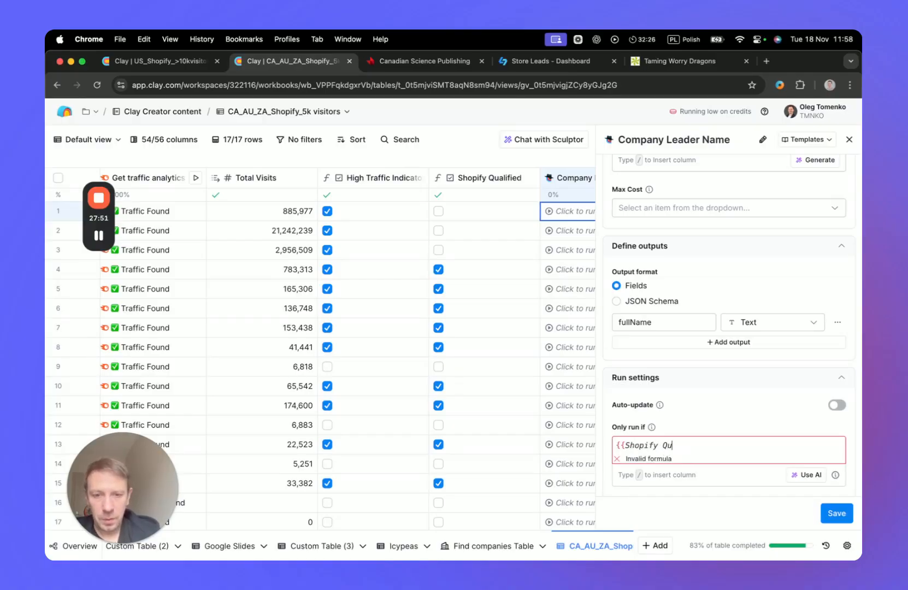
pyautogui.write('alified}}')
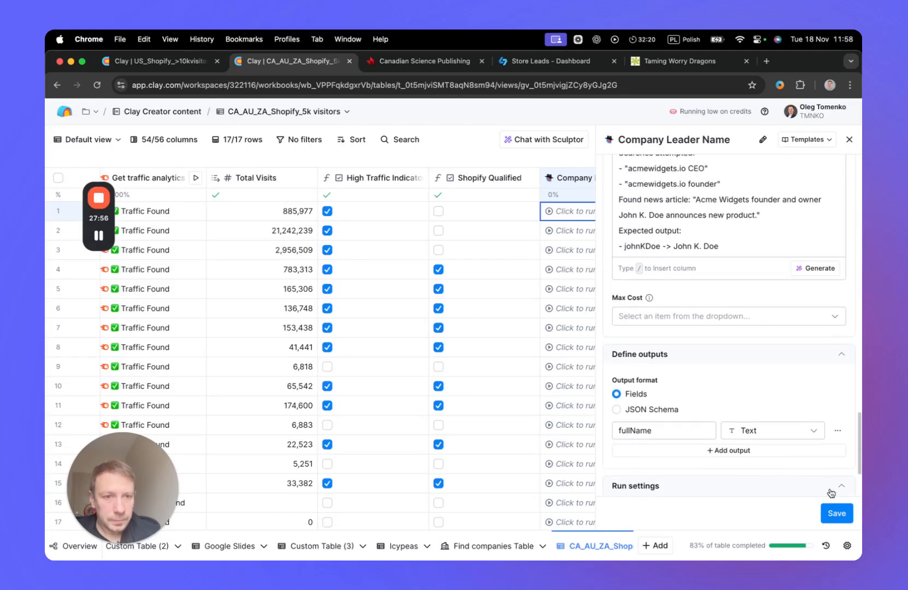
pyautogui.click(836, 513)
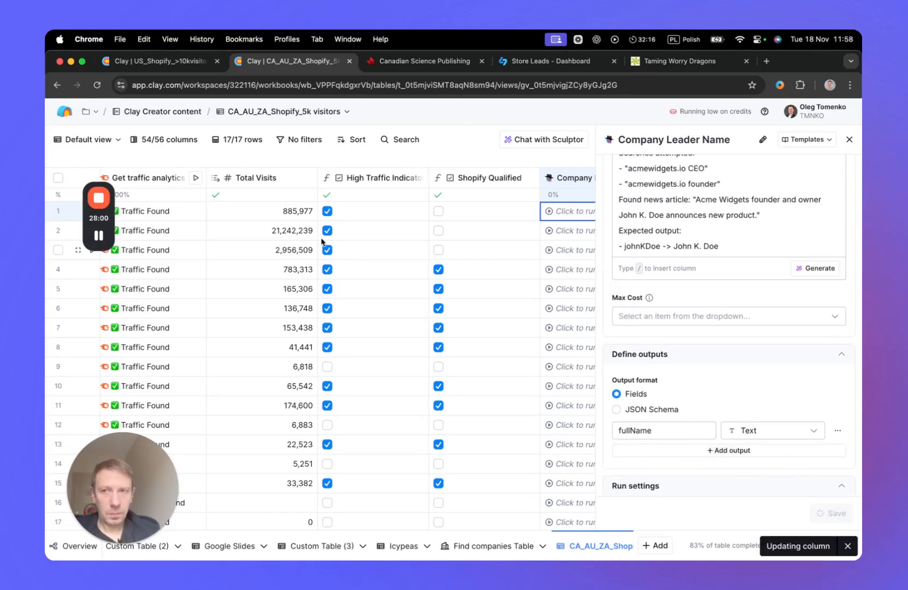
# Run the Company Leader Name column for rows 1, 4, 5 and 6, and expand the steps taken in row 4's cell details.
pyautogui.click(552, 215)
pyautogui.click(550, 211)
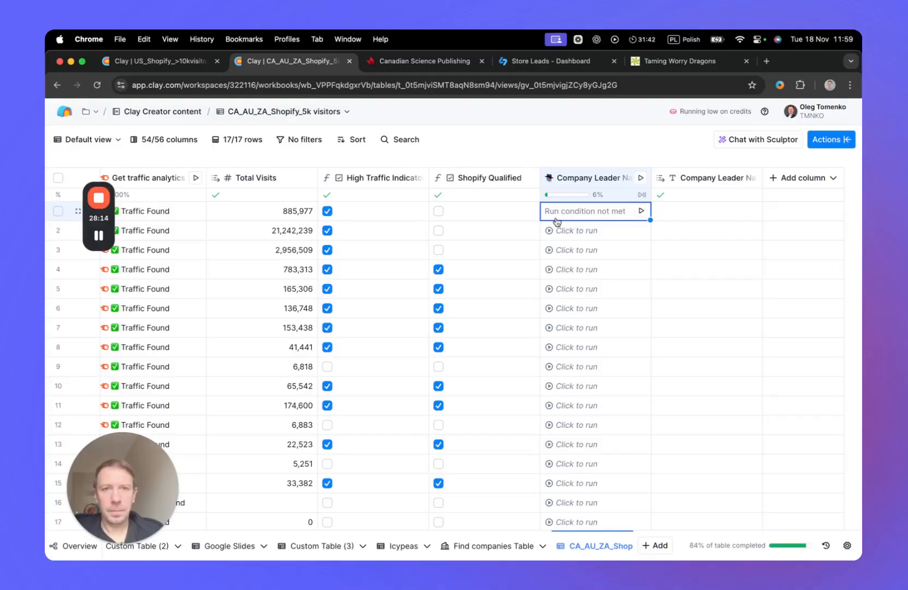
pyautogui.click(548, 270)
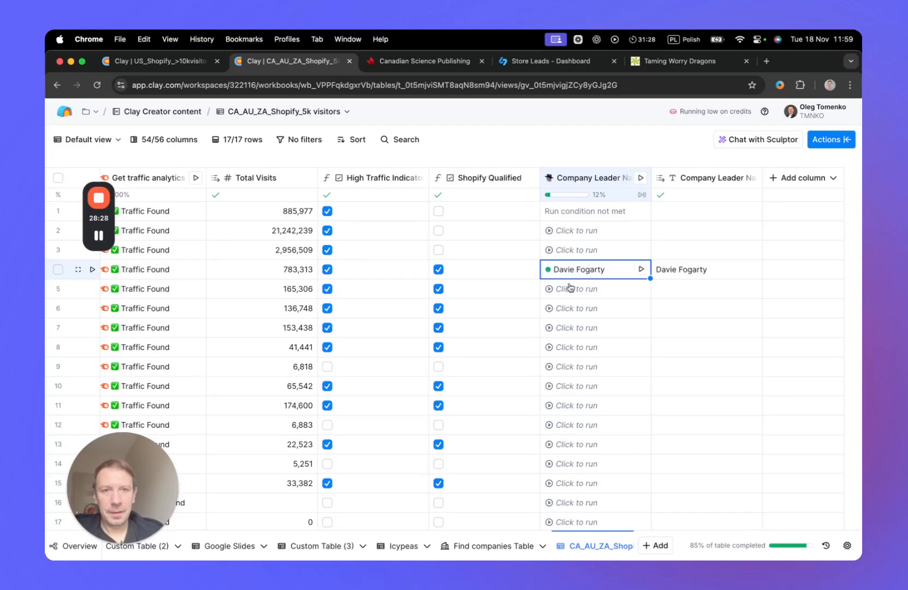
pyautogui.click(548, 289)
pyautogui.click(548, 308)
pyautogui.click(612, 276)
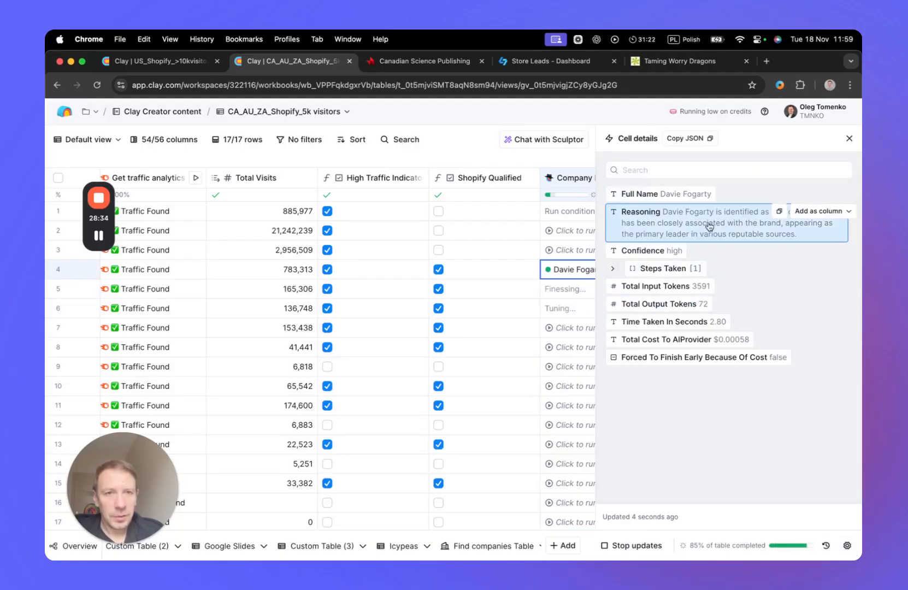
pyautogui.click(650, 268)
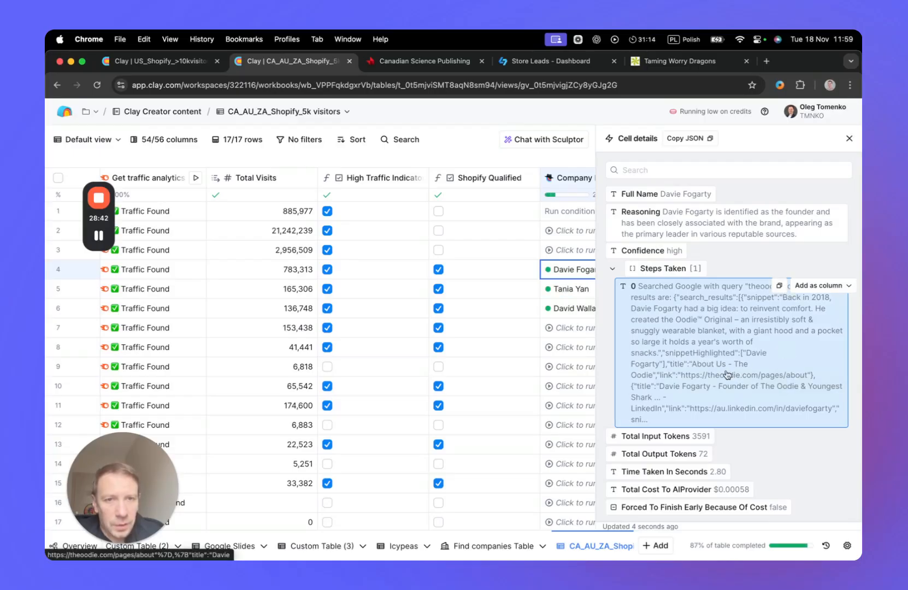
# Try to open the site theeodiie.com in a new browser tab.
pyautogui.click(767, 61)
pyautogui.write('thee')
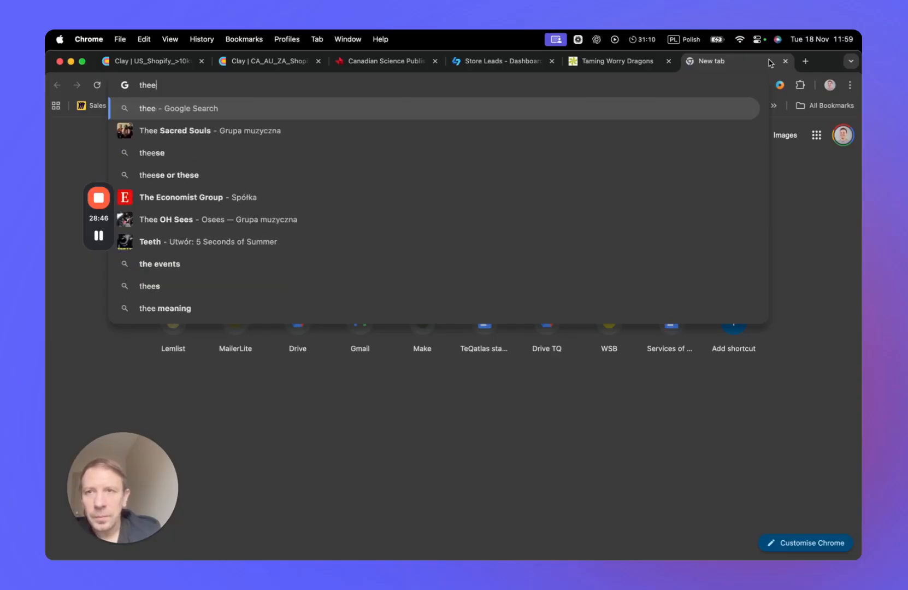
pyautogui.write('odiie')
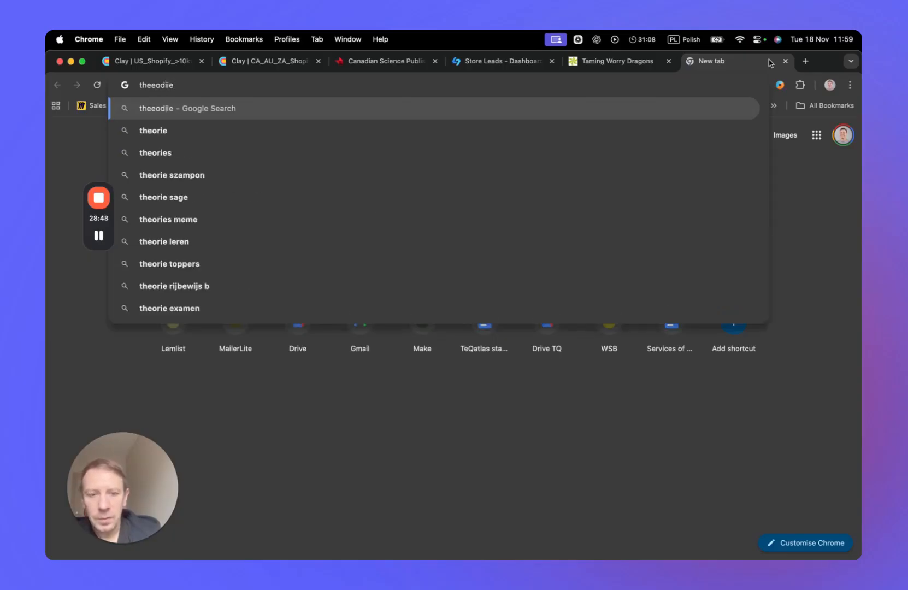
pyautogui.write('.com')
pyautogui.press('Return')
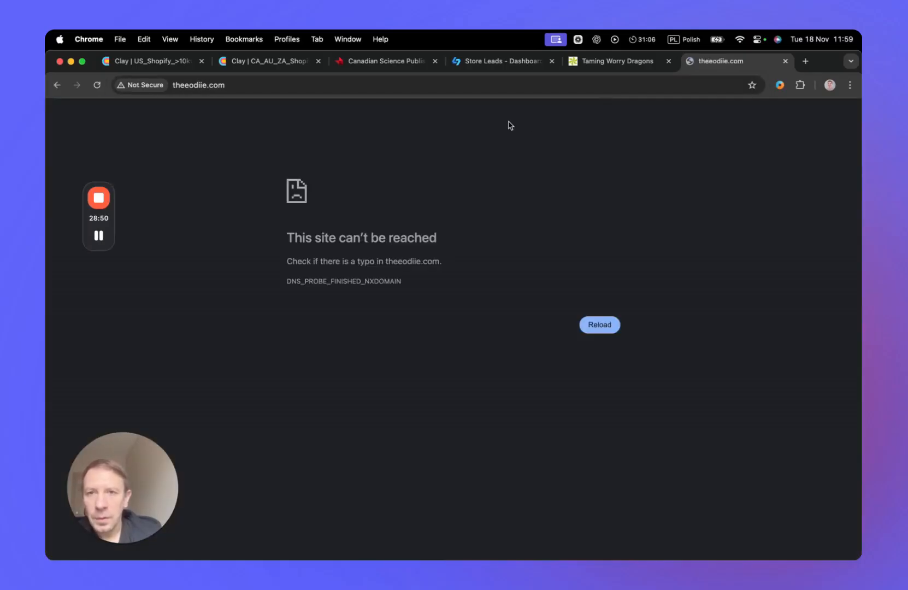
# Copy row 4's domain, theoodie.com, from the Clay table and open that site in the browser tab with the failed address.
pyautogui.click(247, 67)
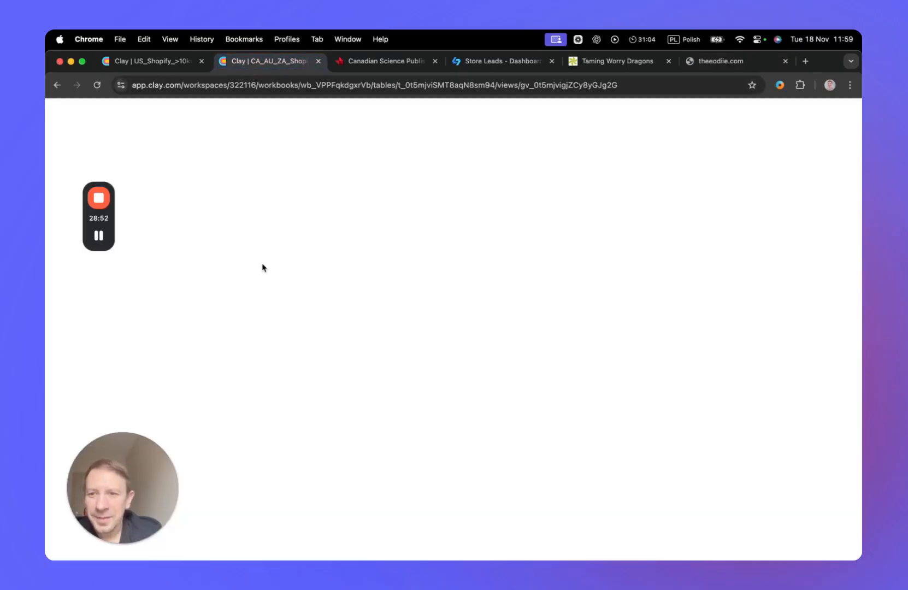
pyautogui.hscroll(10, 214, 339)
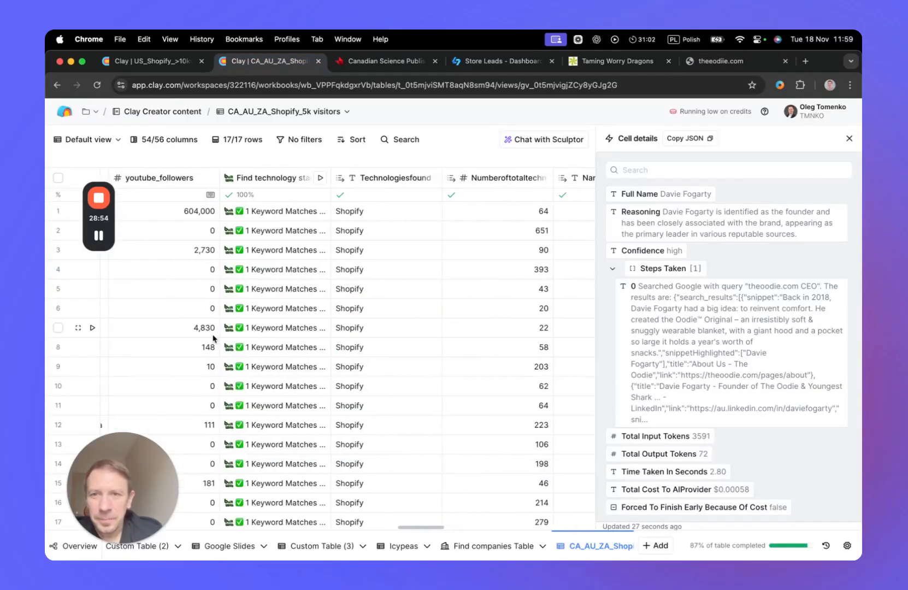
pyautogui.hscroll(-15, 213, 339)
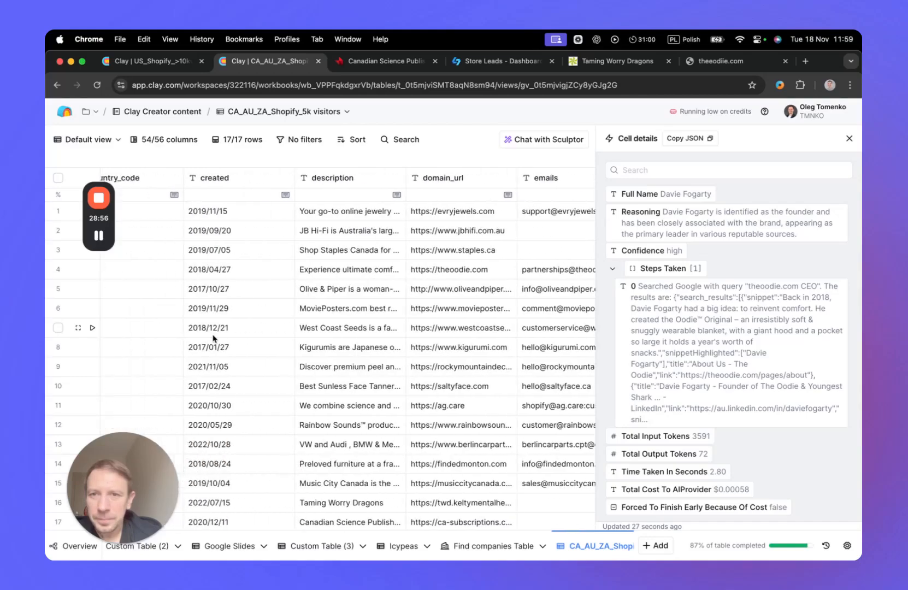
pyautogui.hscroll(-5, 214, 339)
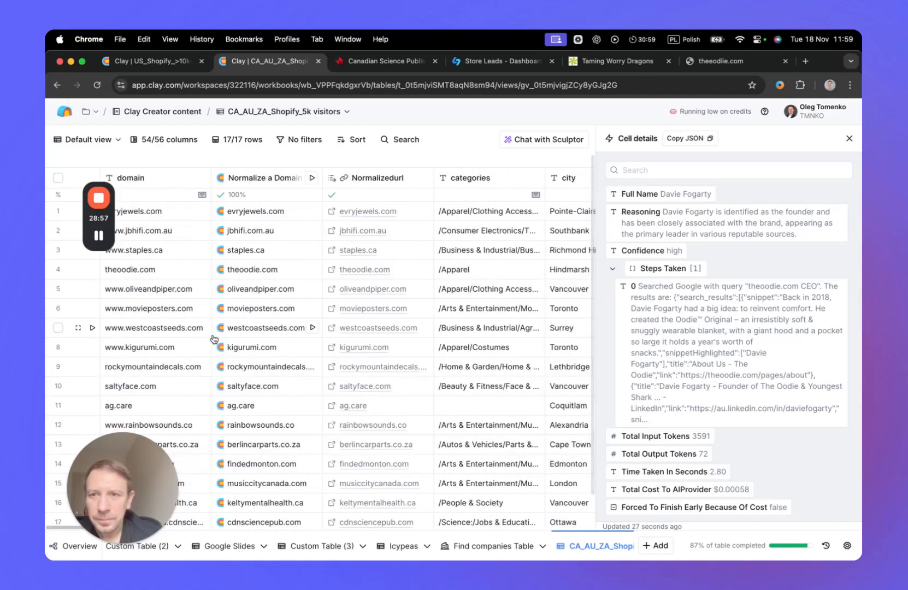
pyautogui.doubleClick(149, 268)
pyautogui.press('super+c')
pyautogui.click(705, 63)
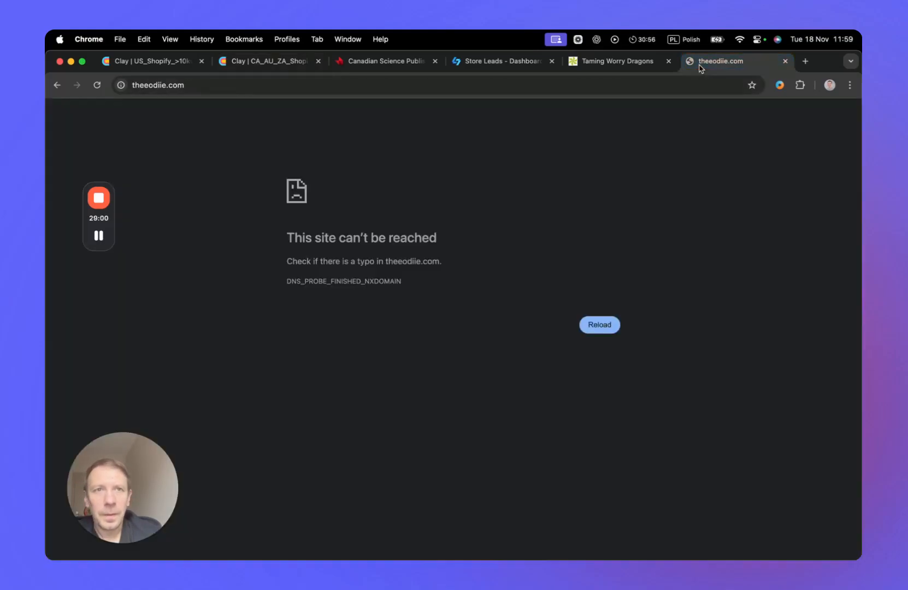
pyautogui.press('super+a')
pyautogui.press('super+v')
pyautogui.press('Return')
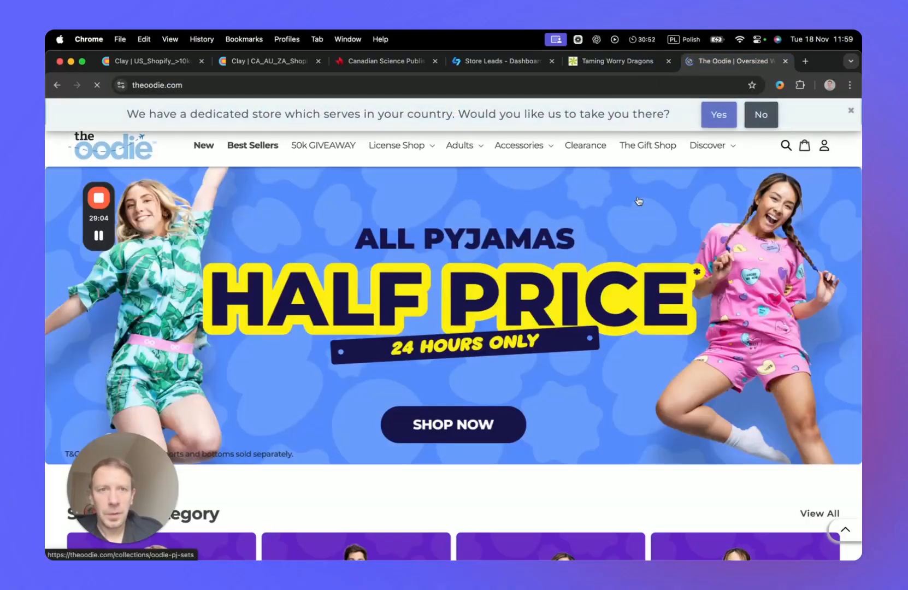
# Open The Oodie's About Us page and examine it for any mention of the company's founder or leader.
pyautogui.scroll(-8, 607, 311)
pyautogui.scroll(-20, 608, 317)
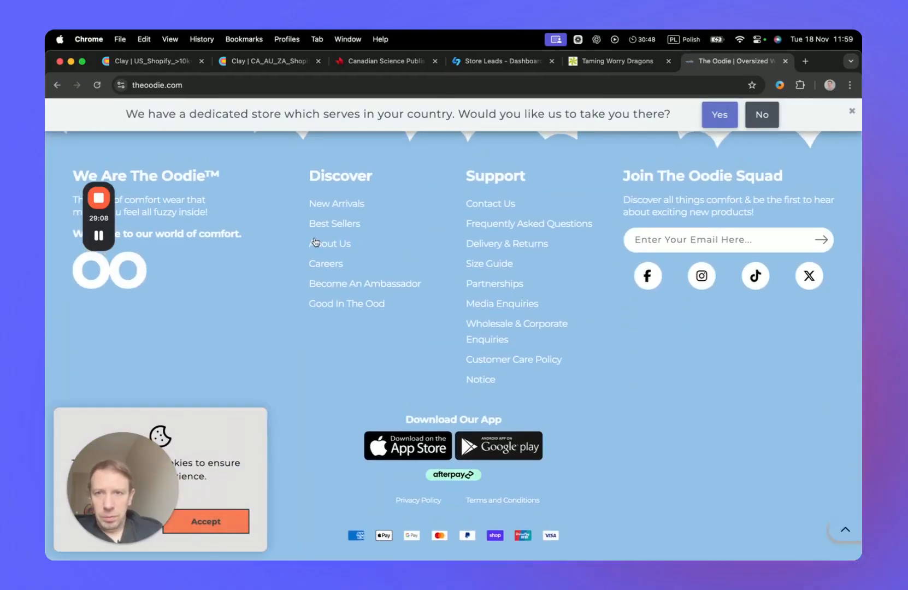
pyautogui.click(315, 242)
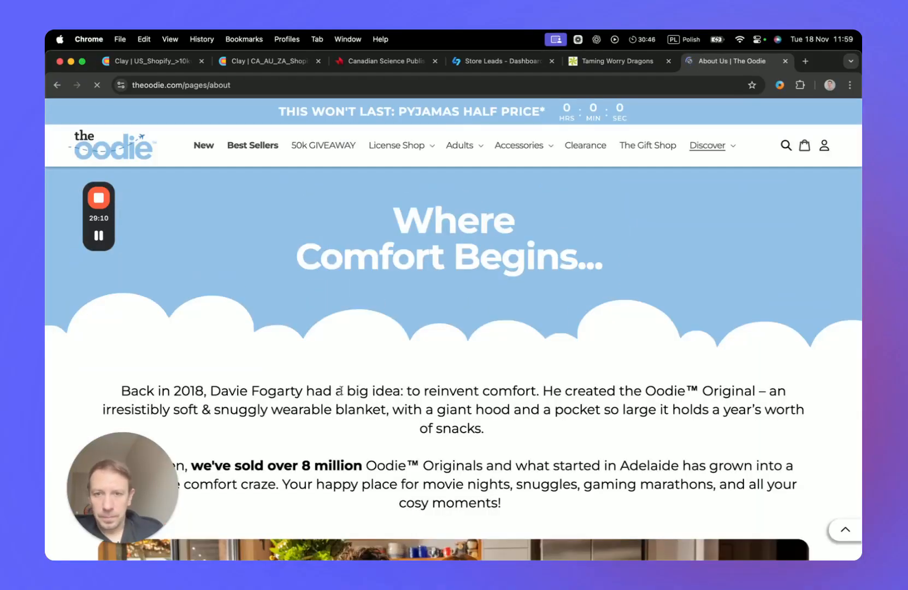
pyautogui.scroll(-15, 332, 385)
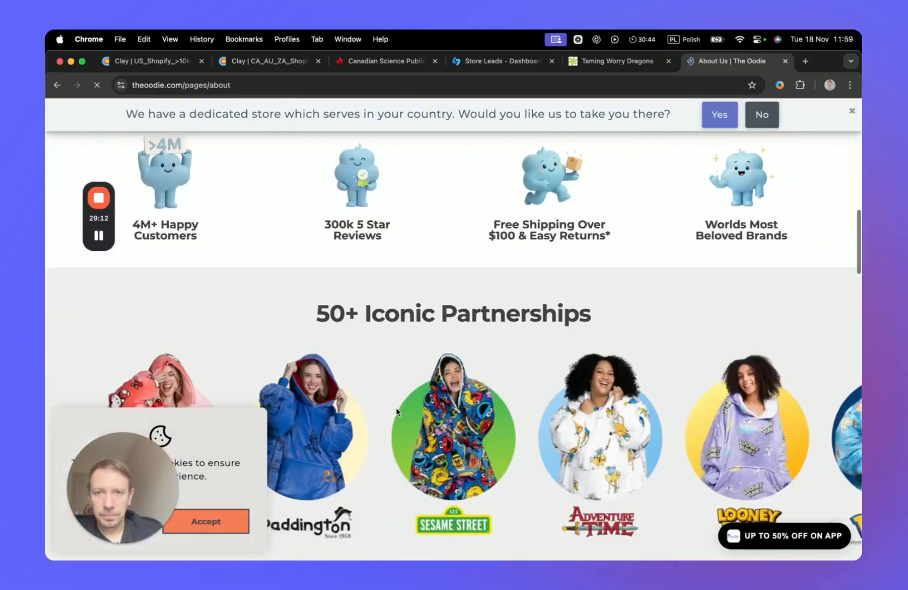
pyautogui.scroll(-20, 397, 412)
pyautogui.scroll(-20, 397, 412)
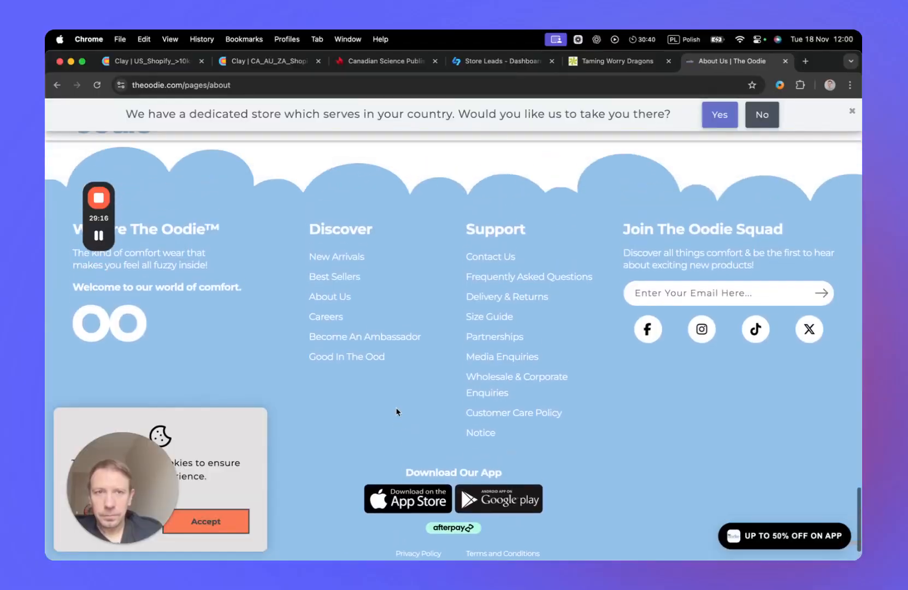
pyautogui.scroll(20, 397, 411)
pyautogui.scroll(5, 397, 411)
pyautogui.scroll(12, 396, 409)
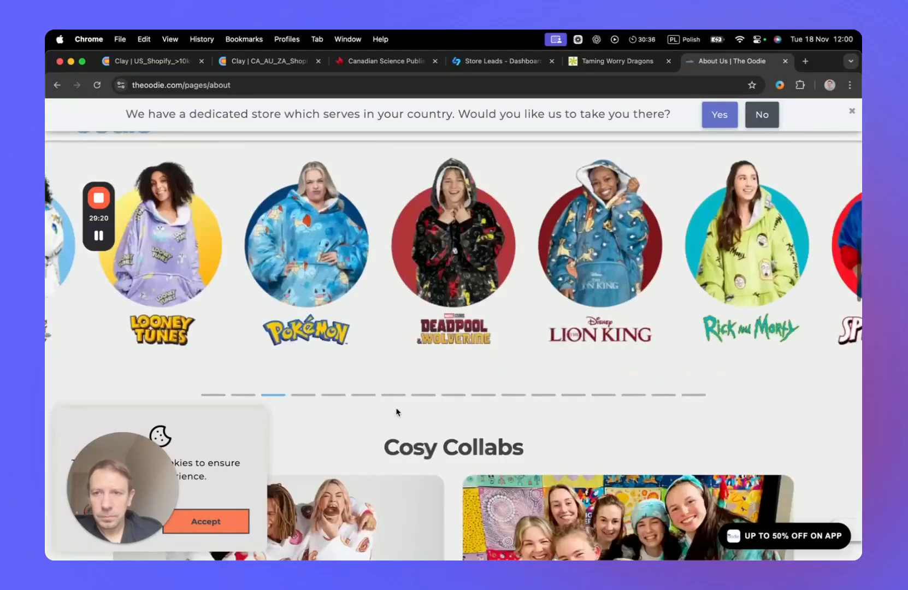
pyautogui.scroll(10, 397, 412)
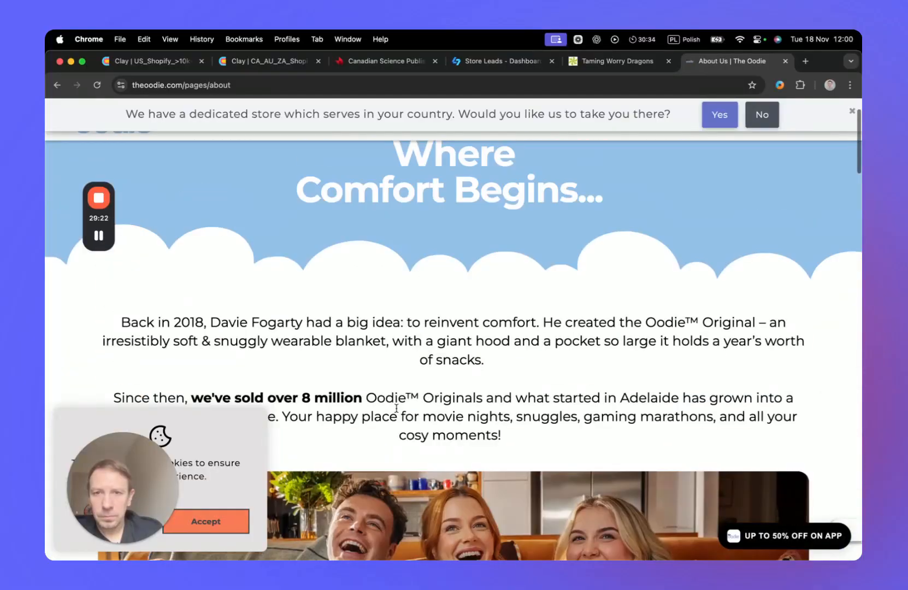
# Read the About Us page's opening paragraphs on who created the Oodie Original and how the brand started.
pyautogui.scroll(-2, 397, 411)
pyautogui.moveTo(213, 254); pyautogui.dragTo(306, 254)
pyautogui.click(405, 287)
pyautogui.scroll(3, 575, 224)
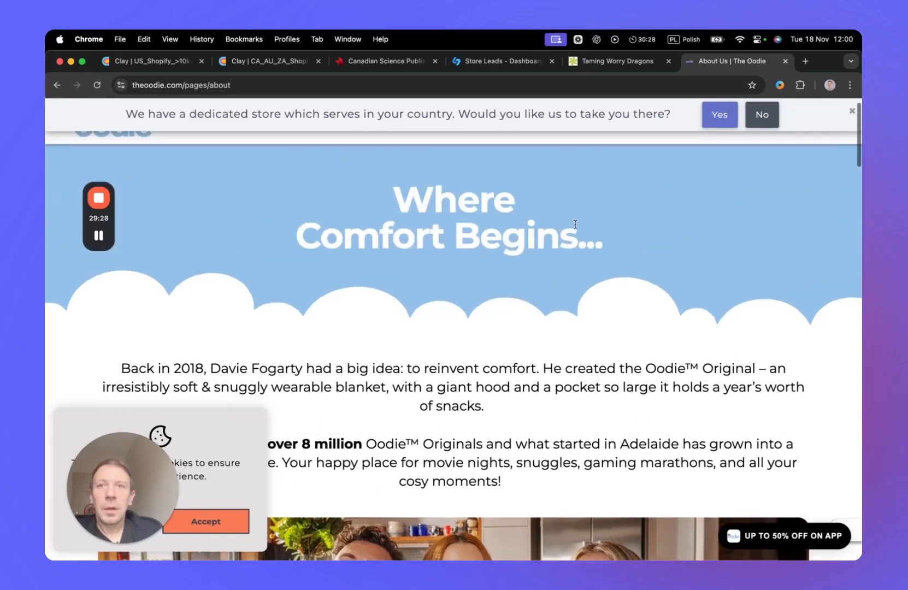
pyautogui.scroll(-4, 575, 225)
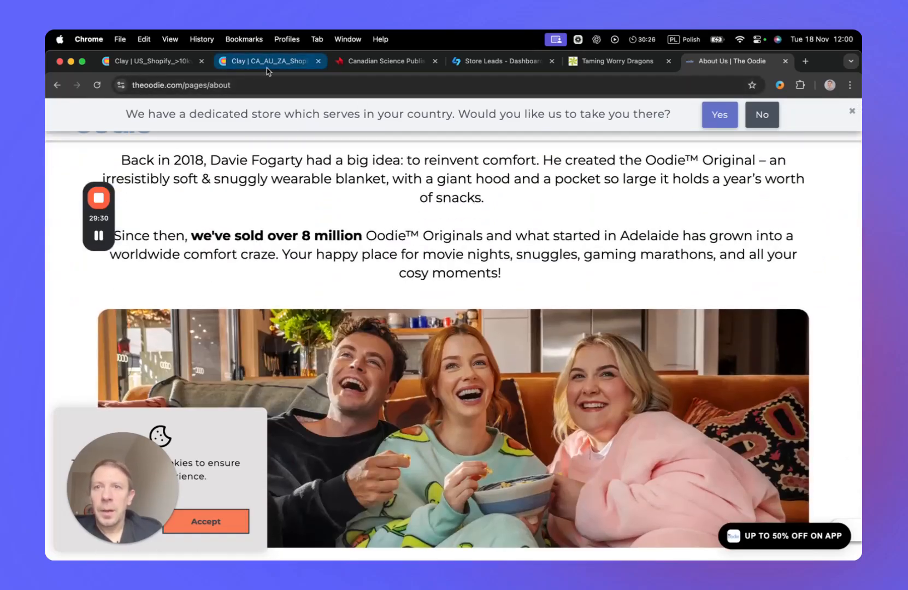
# Return to the CA_AU_ZA Clay table, close the cell details, and run Company Leader Name for all 14 rows that haven't run or have errors.
pyautogui.click(267, 72)
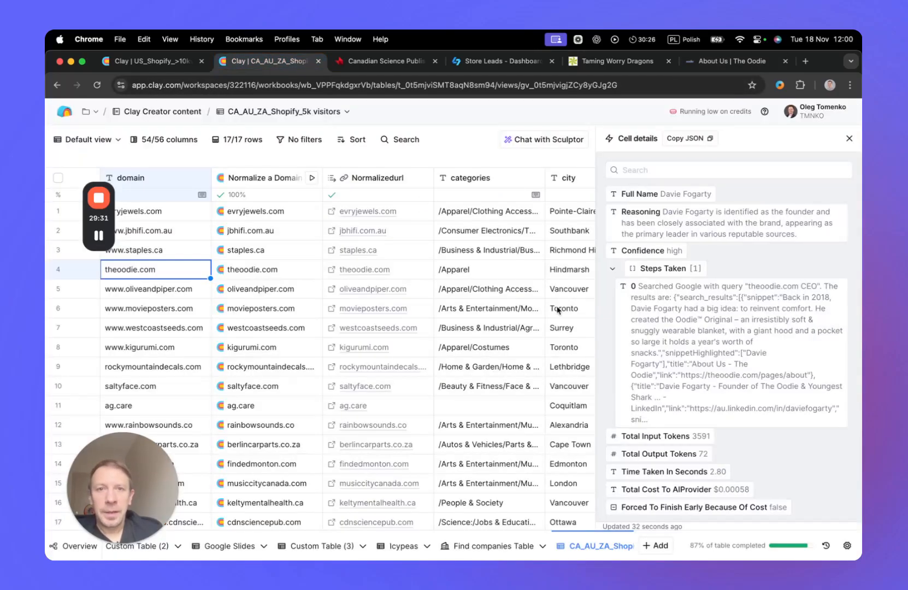
pyautogui.click(848, 139)
pyautogui.hscroll(10, 699, 300)
pyautogui.hscroll(20, 699, 299)
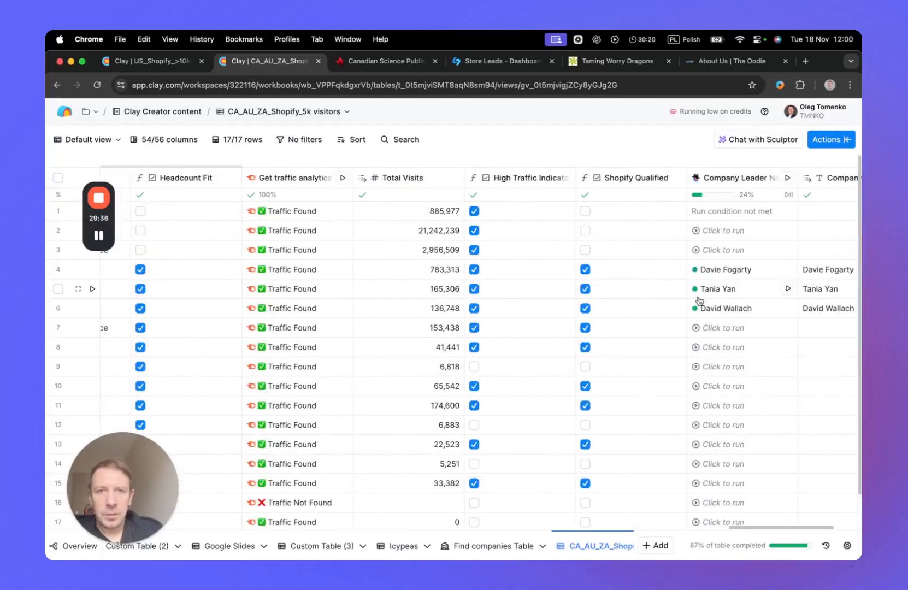
pyautogui.hscroll(5, 699, 299)
pyautogui.click(590, 181)
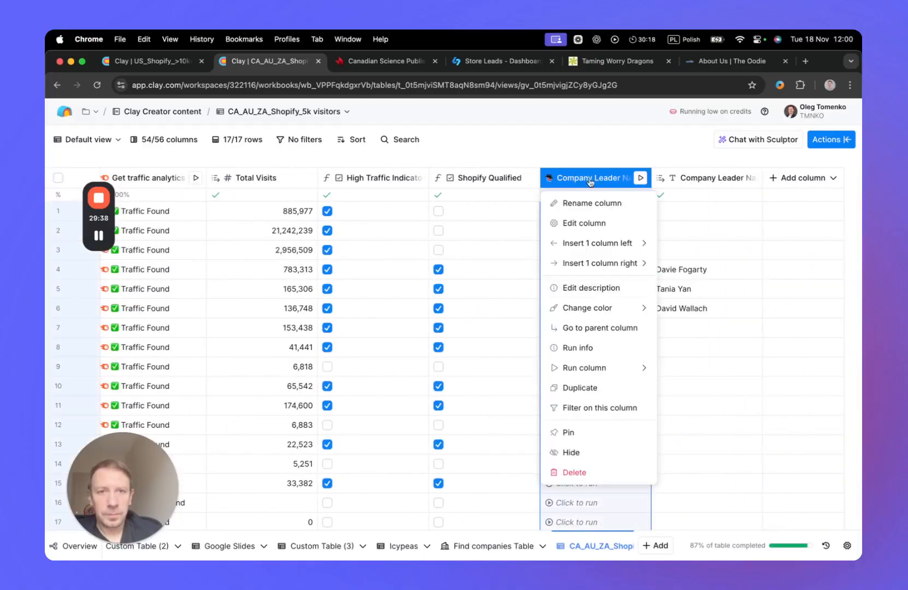
pyautogui.moveTo(601, 372)
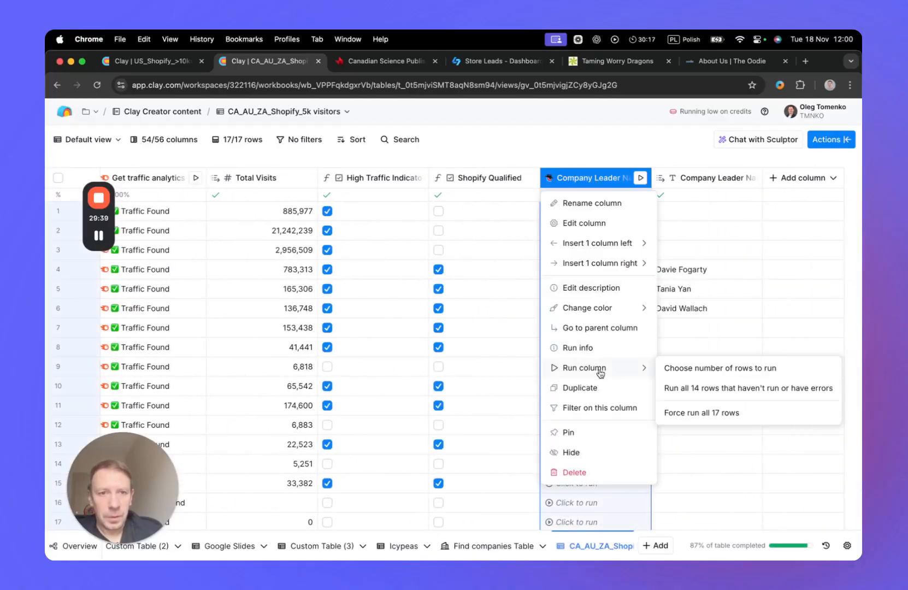
pyautogui.click(685, 389)
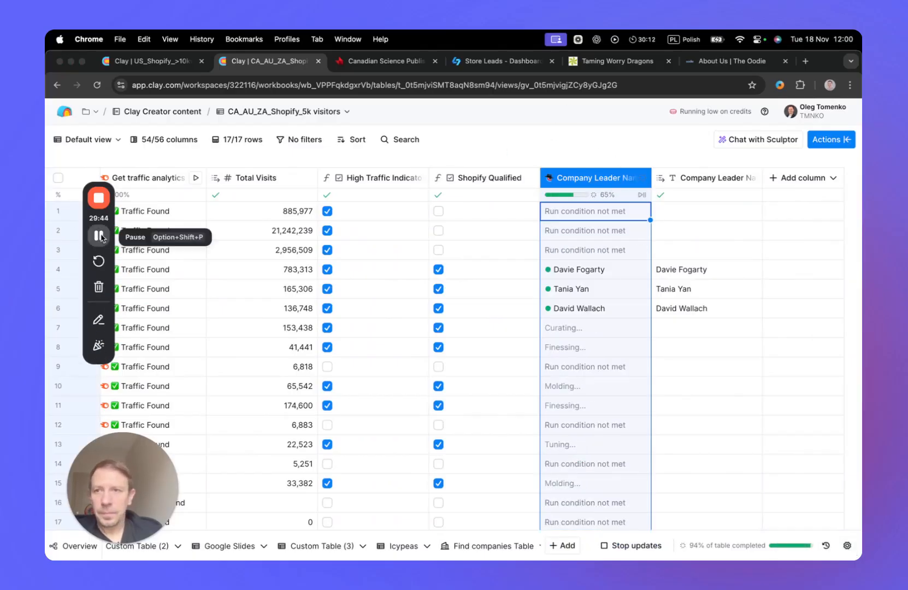
pyautogui.click(99, 236)
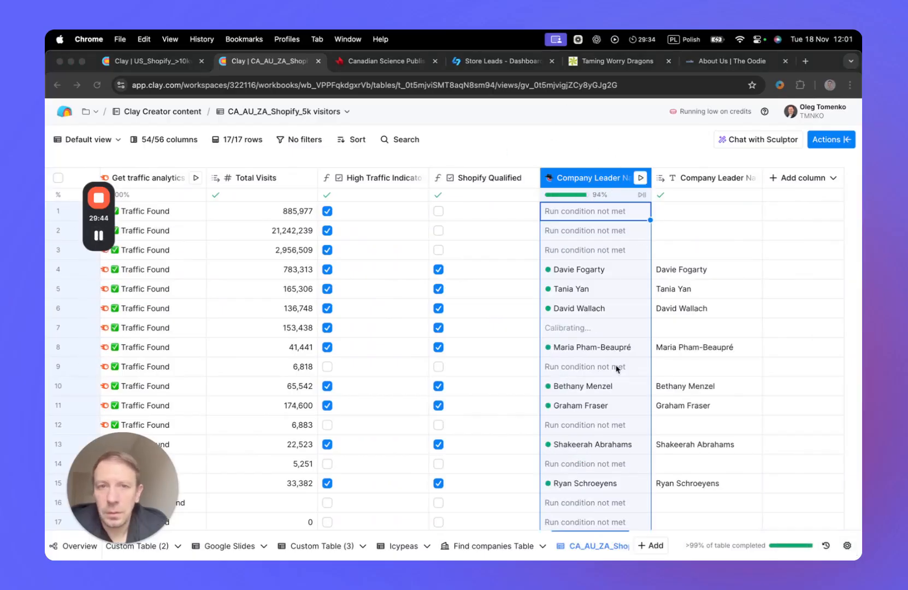
# Review the Company Leader Name results across the rows and look over the CompanyEnrich, Description and Employees columns.
pyautogui.scroll(-1, 614, 392)
pyautogui.scroll(1, 614, 392)
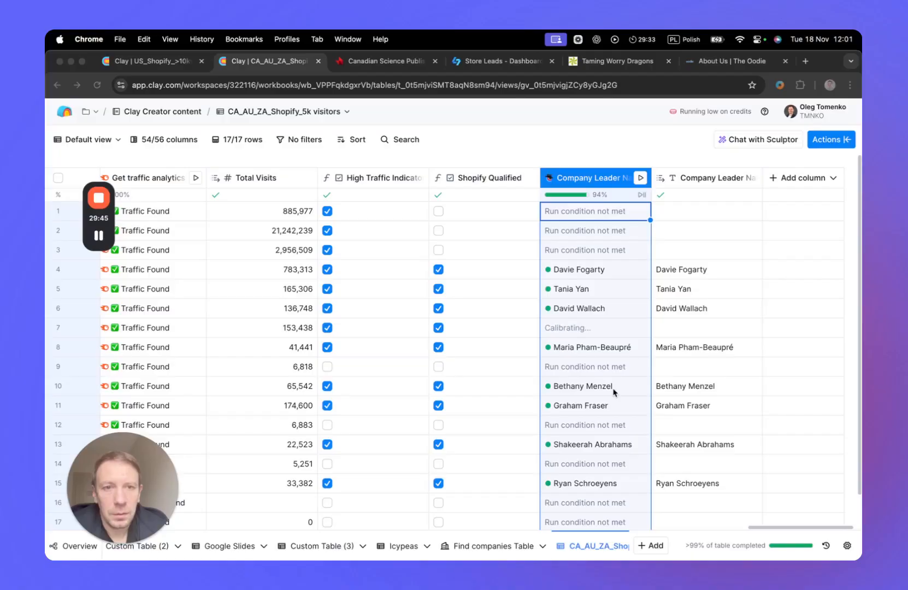
pyautogui.scroll(-1, 743, 368)
pyautogui.scroll(1, 743, 369)
pyautogui.scroll(-1, 742, 369)
pyautogui.scroll(1, 743, 369)
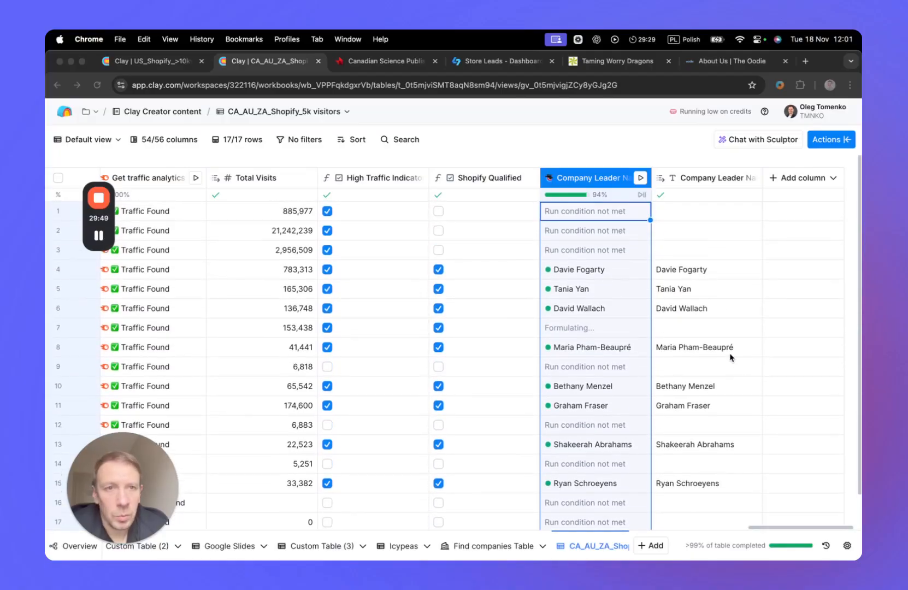
pyautogui.scroll(-1, 705, 324)
pyautogui.scroll(1, 705, 323)
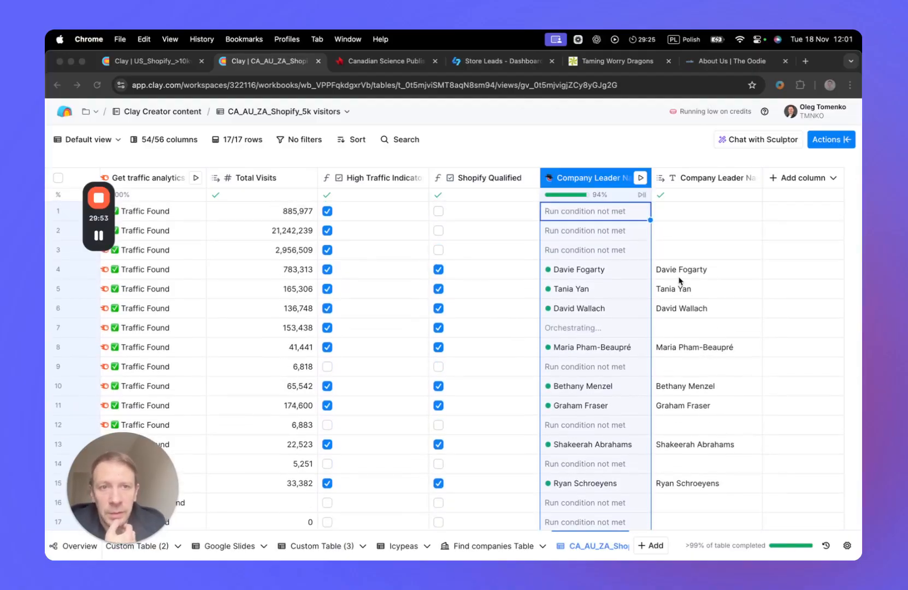
pyautogui.hscroll(-15, 661, 278)
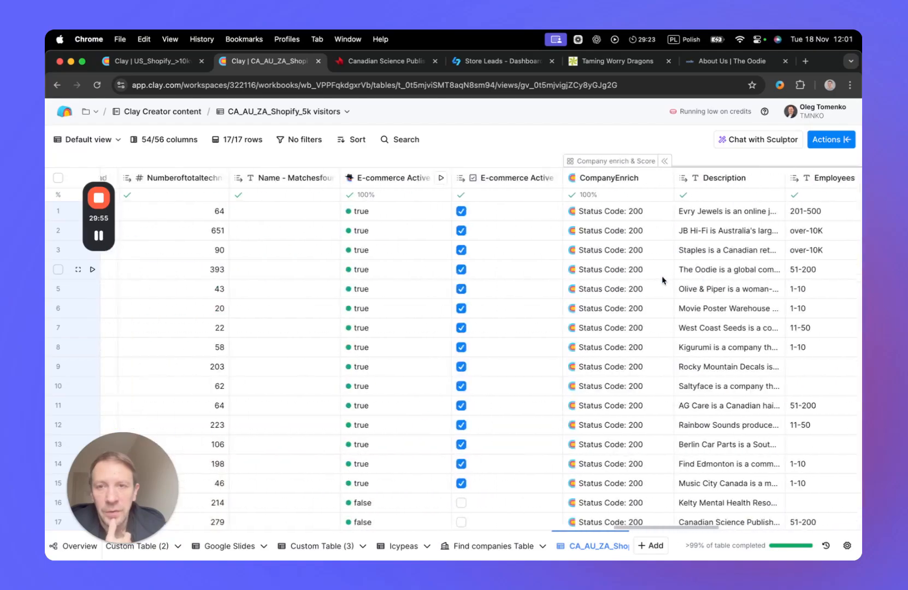
pyautogui.hscroll(15, 663, 280)
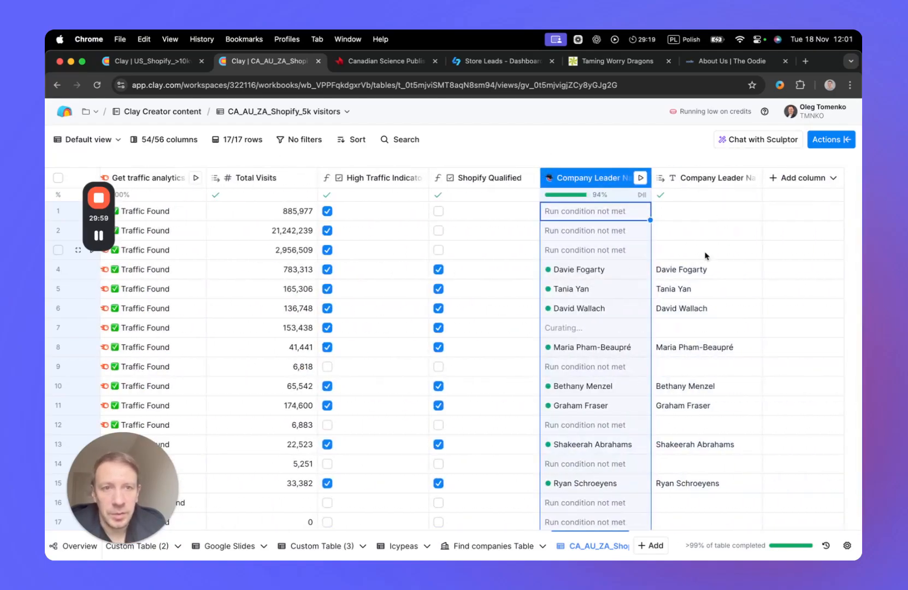
# Add an enrichment using the Custom Email waterfall OT template from the templates created by you.
pyautogui.click(791, 178)
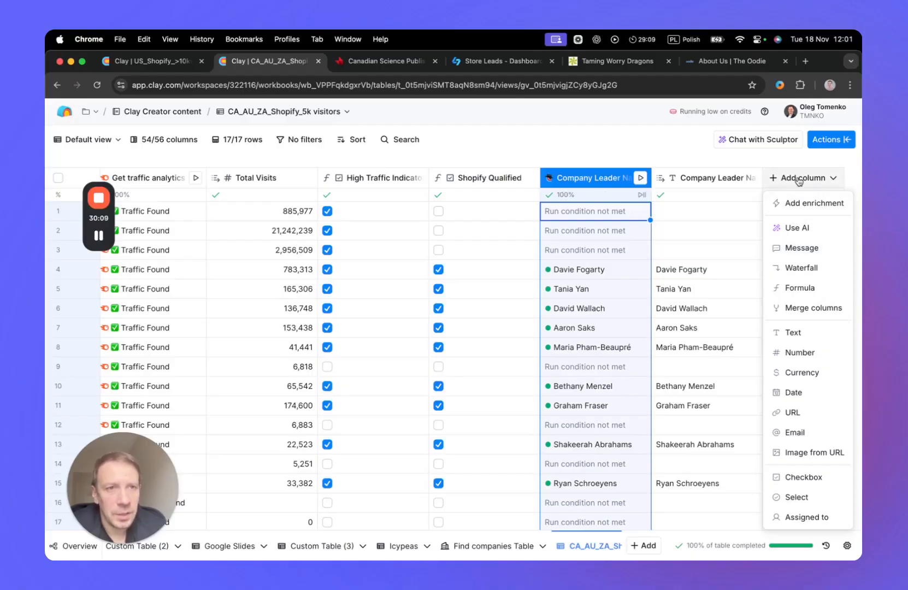
pyautogui.click(801, 206)
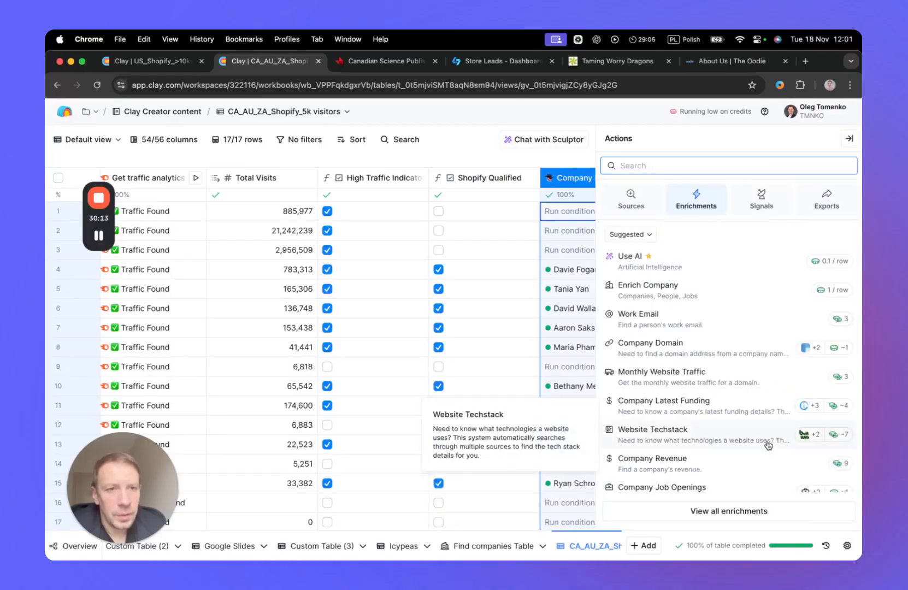
pyautogui.scroll(-3, 764, 454)
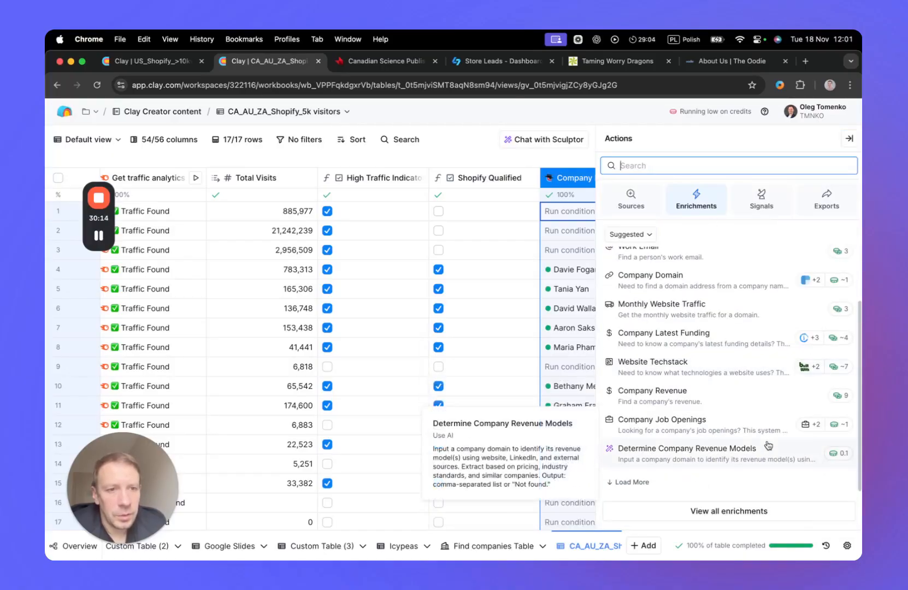
pyautogui.click(754, 511)
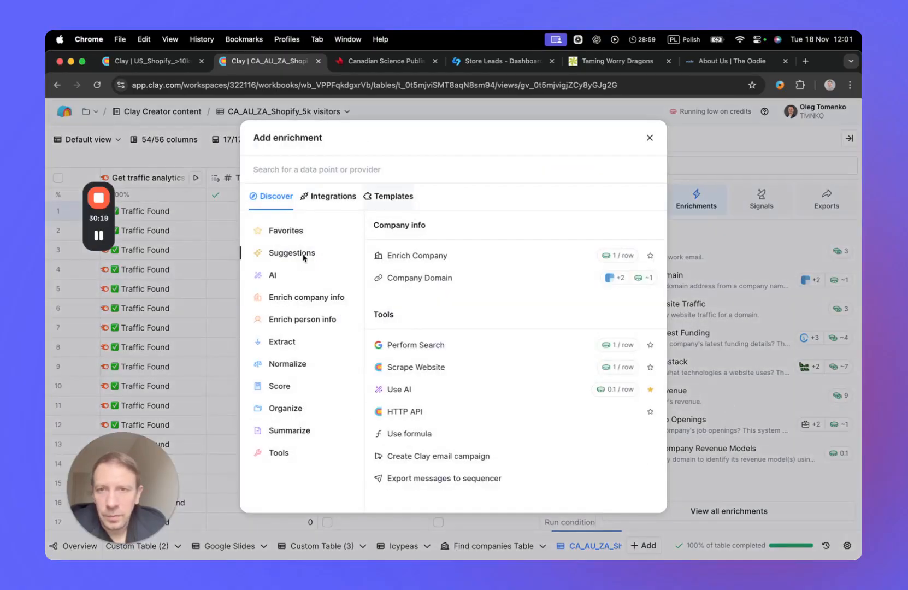
pyautogui.click(389, 196)
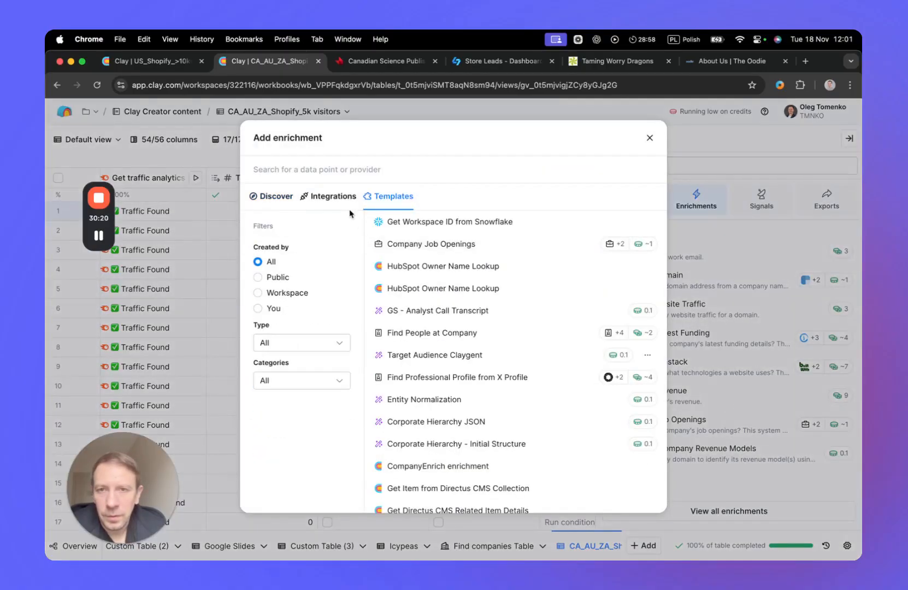
pyautogui.click(257, 308)
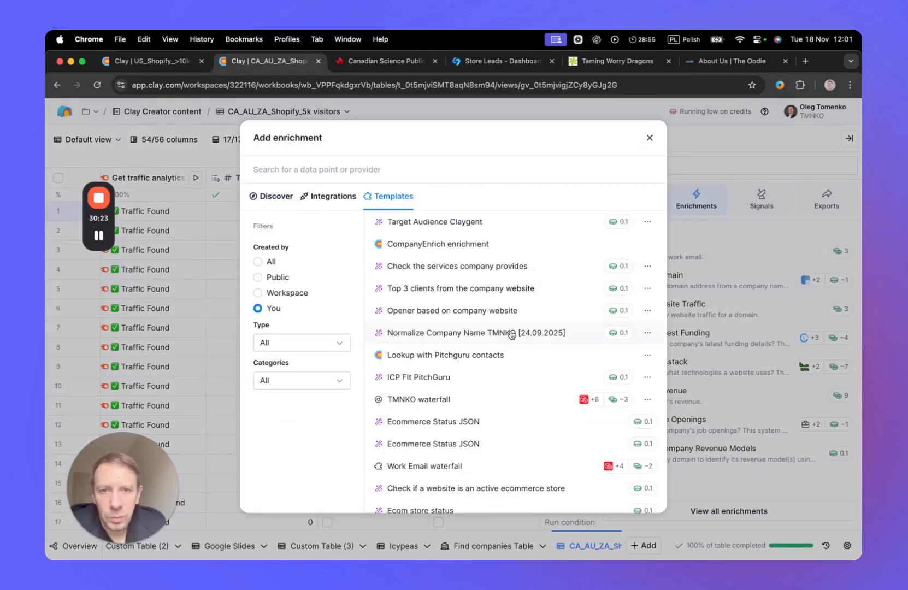
pyautogui.scroll(-3, 511, 334)
pyautogui.scroll(-2, 511, 334)
pyautogui.scroll(1, 511, 334)
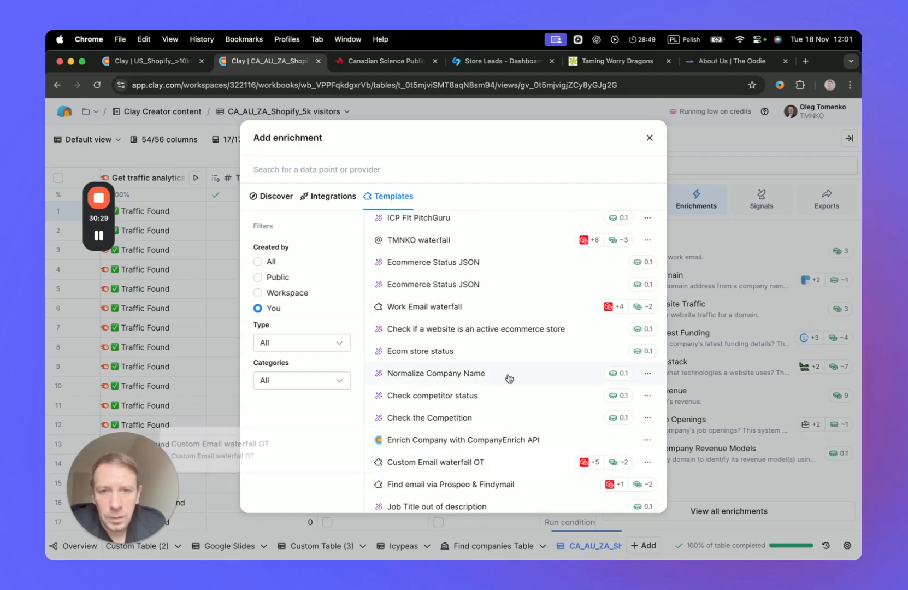
pyautogui.scroll(1, 502, 336)
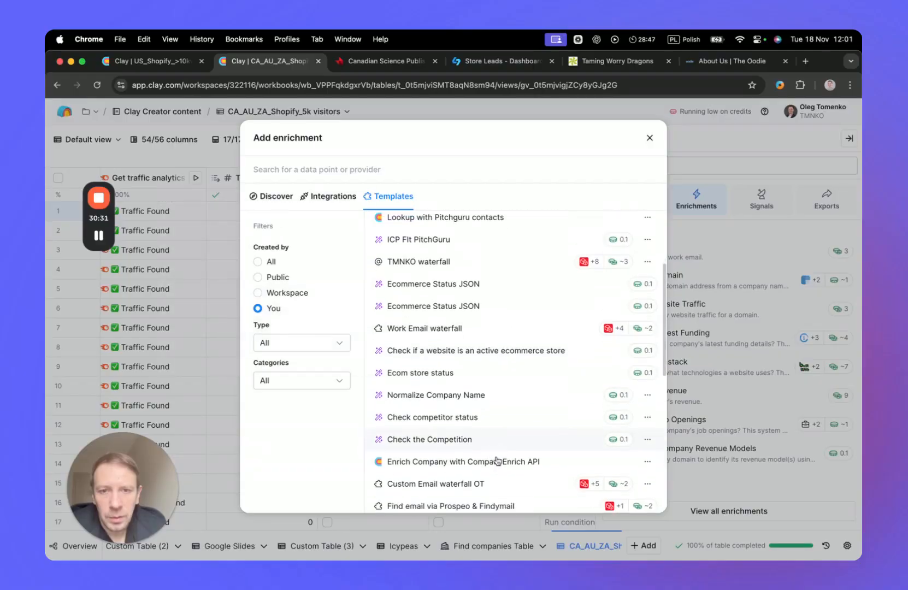
pyautogui.scroll(-1, 497, 460)
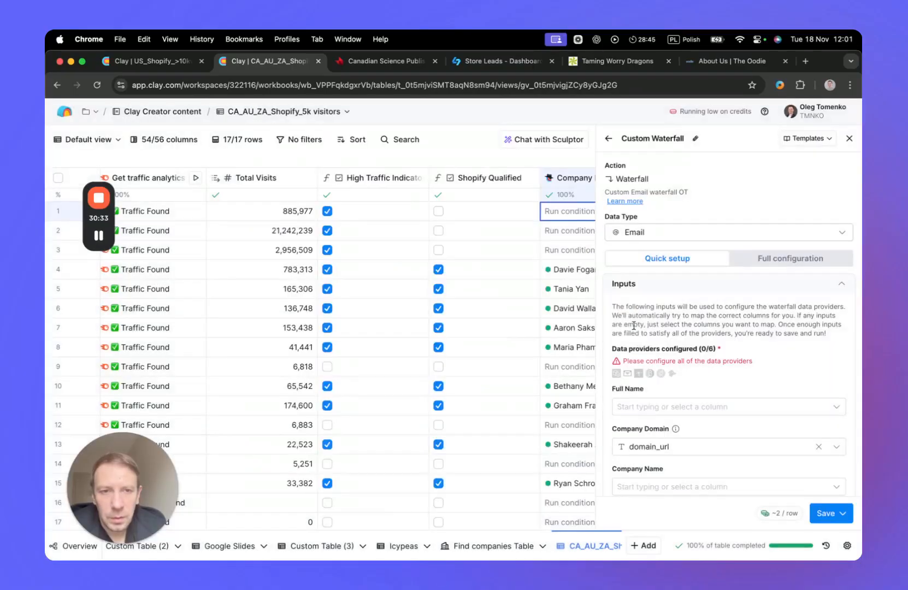
# Map the email waterfall's Full Name input to fullName from Company Leader Name.
pyautogui.scroll(-1, 708, 377)
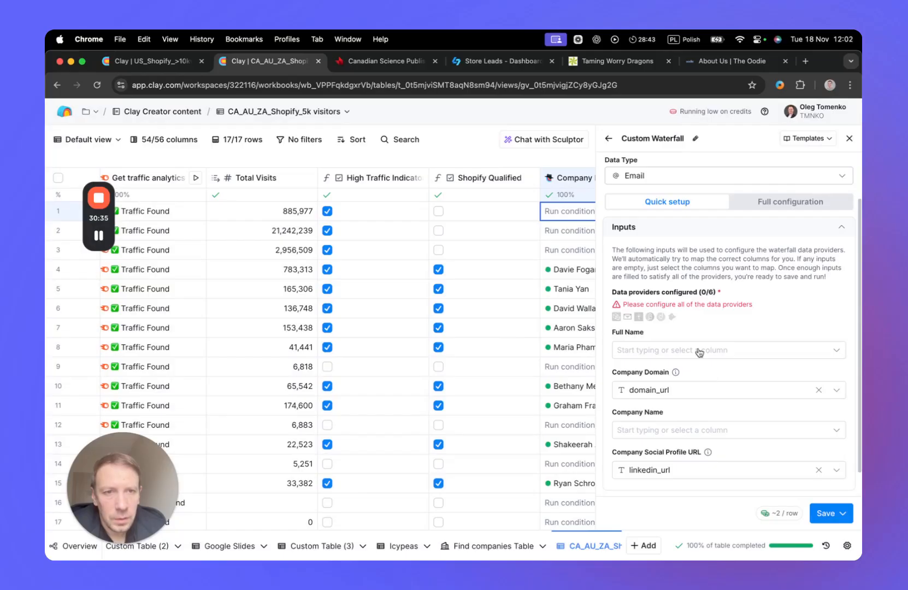
pyautogui.click(698, 352)
pyautogui.scroll(-5, 703, 410)
pyautogui.scroll(-8, 703, 411)
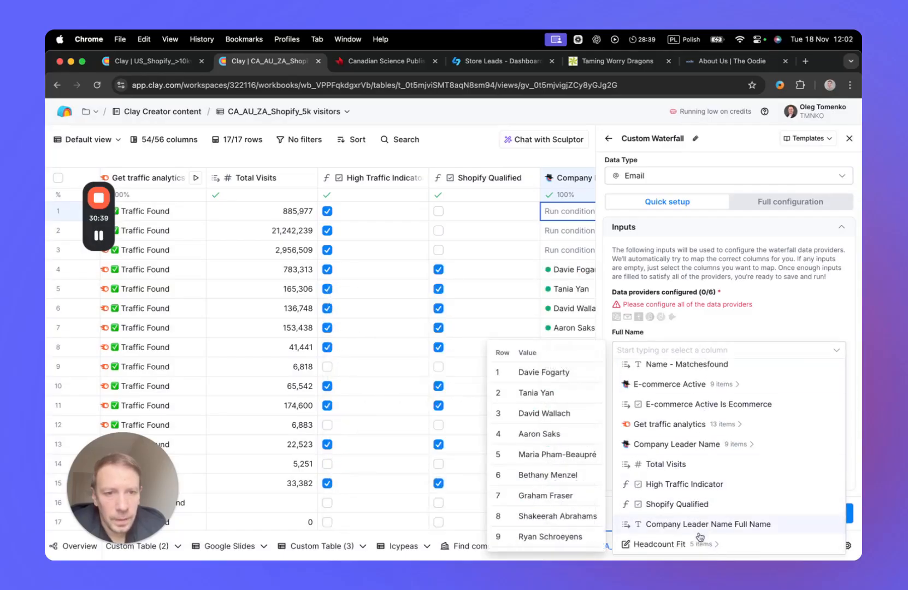
pyautogui.click(720, 445)
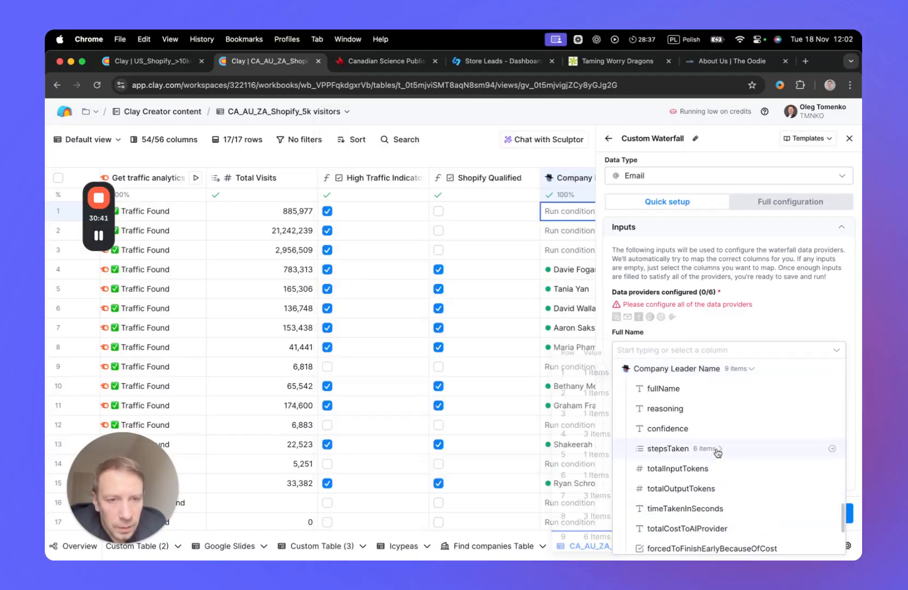
pyautogui.click(787, 367)
pyautogui.scroll(-1, 747, 297)
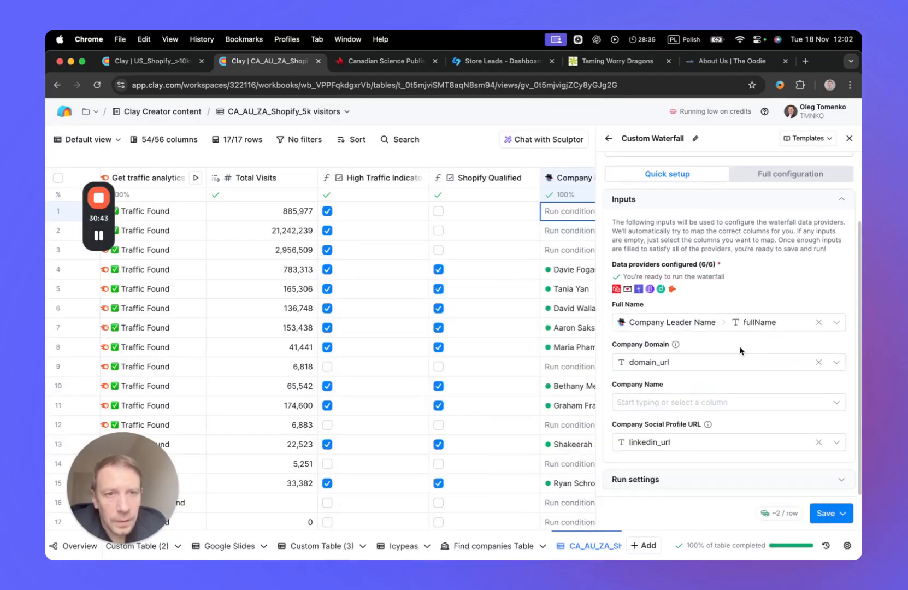
# Look through the table's available columns for one that could supply the waterfall's Company Name input.
pyautogui.click(719, 405)
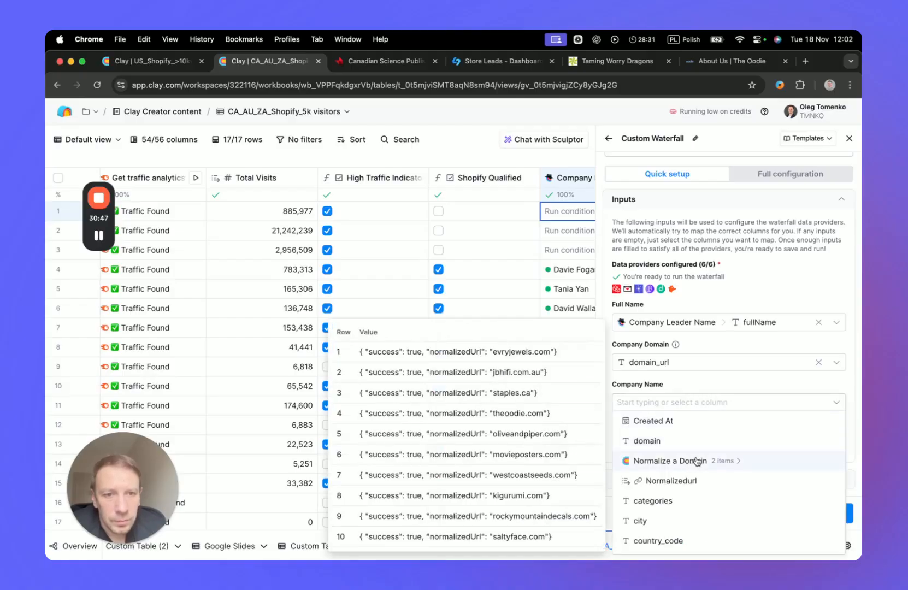
pyautogui.scroll(-3, 695, 460)
pyautogui.scroll(3, 695, 460)
pyautogui.scroll(-6, 697, 460)
pyautogui.scroll(-15, 696, 461)
pyautogui.scroll(-2, 697, 460)
pyautogui.scroll(2, 696, 460)
pyautogui.scroll(-3, 697, 461)
pyautogui.scroll(12, 697, 461)
pyautogui.scroll(10, 695, 461)
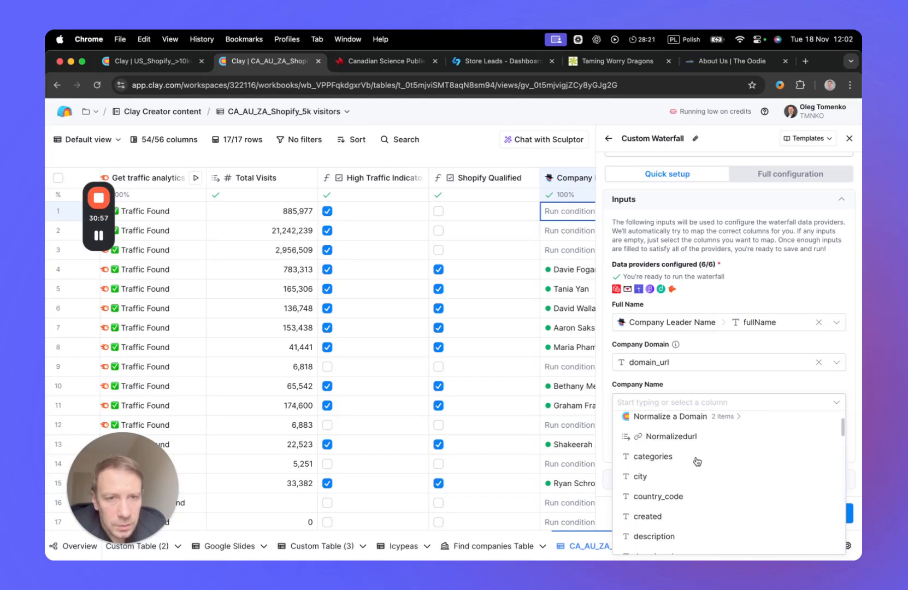
pyautogui.scroll(2, 697, 460)
pyautogui.scroll(-5, 697, 463)
pyautogui.scroll(-12, 697, 464)
pyautogui.scroll(-3, 697, 465)
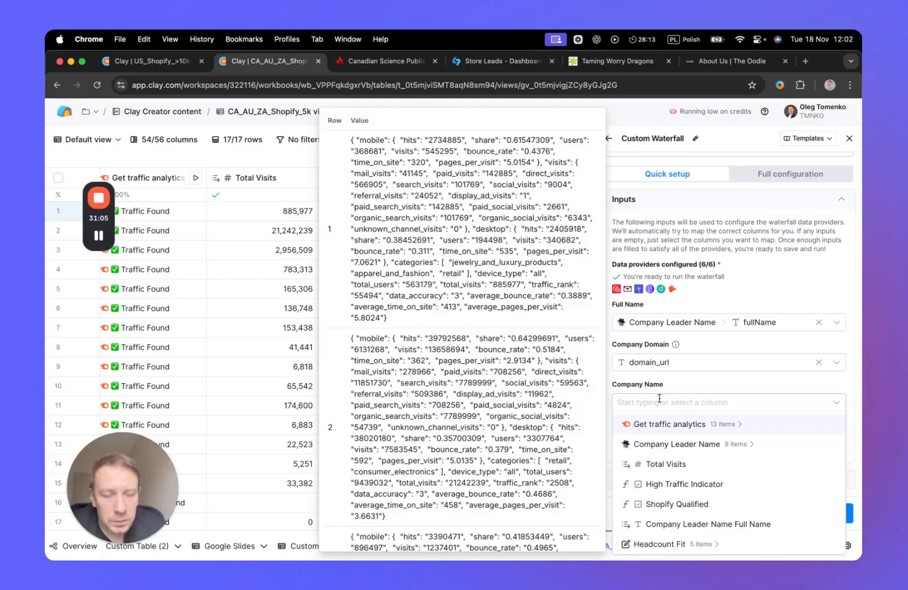
# Filter the Company Name column choices by "compa", clear the filter, and leave the input unmapped.
pyautogui.write('compa')
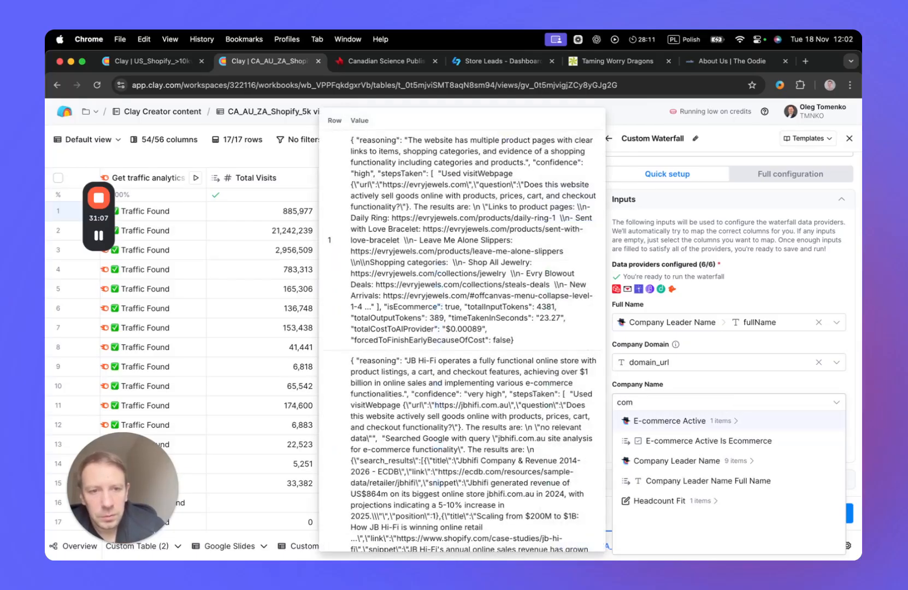
pyautogui.press('BackSpace')
pyautogui.press('BackSpace')
pyautogui.press('BackSpace')
pyautogui.press('BackSpace')
pyautogui.press('BackSpace')
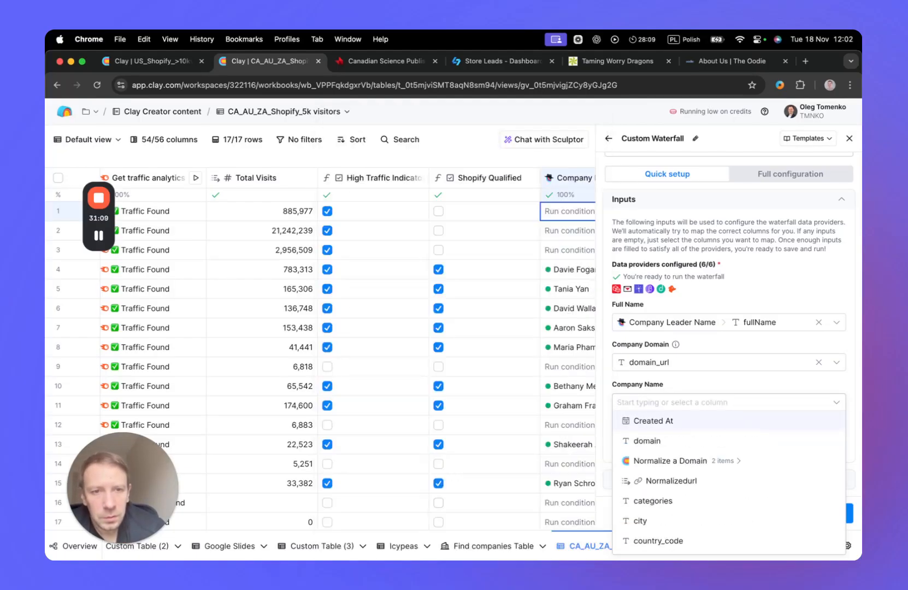
pyautogui.click(724, 385)
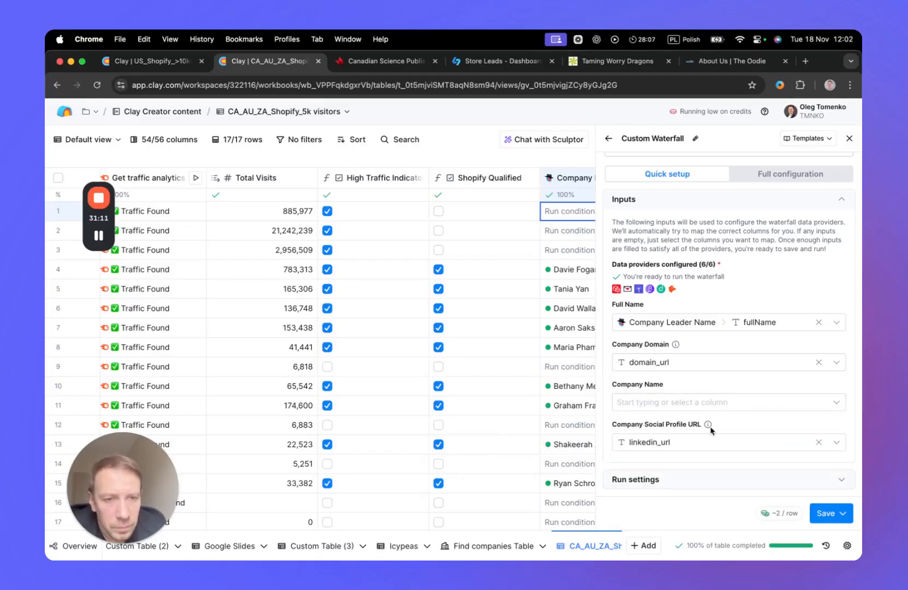
# Map the waterfall's Company Name input to the name field of CompanyEnrich.
pyautogui.click(658, 445)
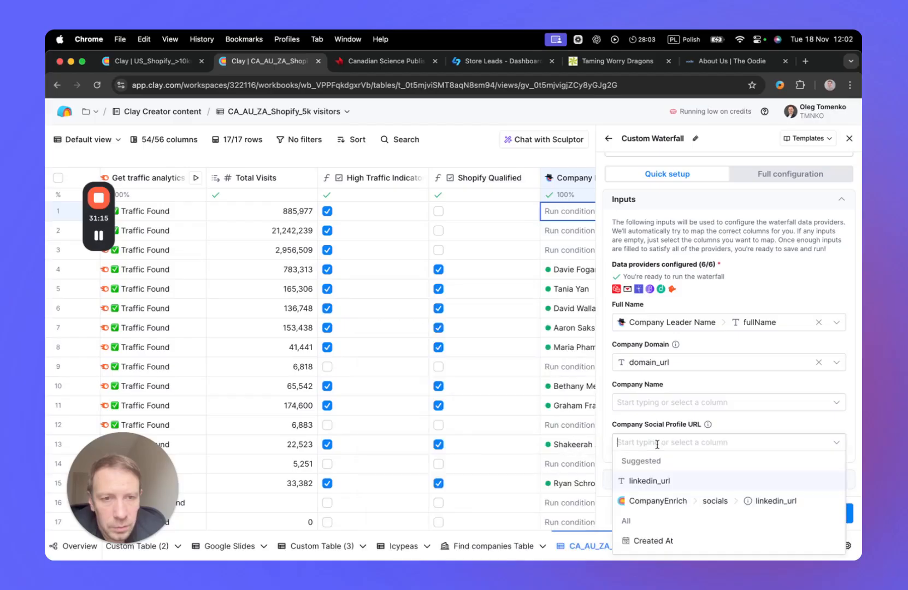
pyautogui.click(668, 404)
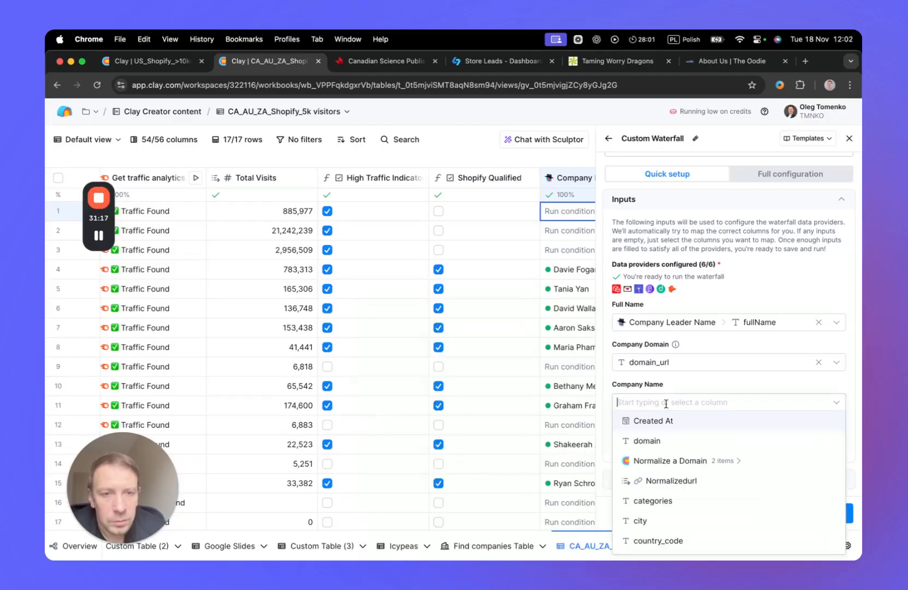
pyautogui.write('compan')
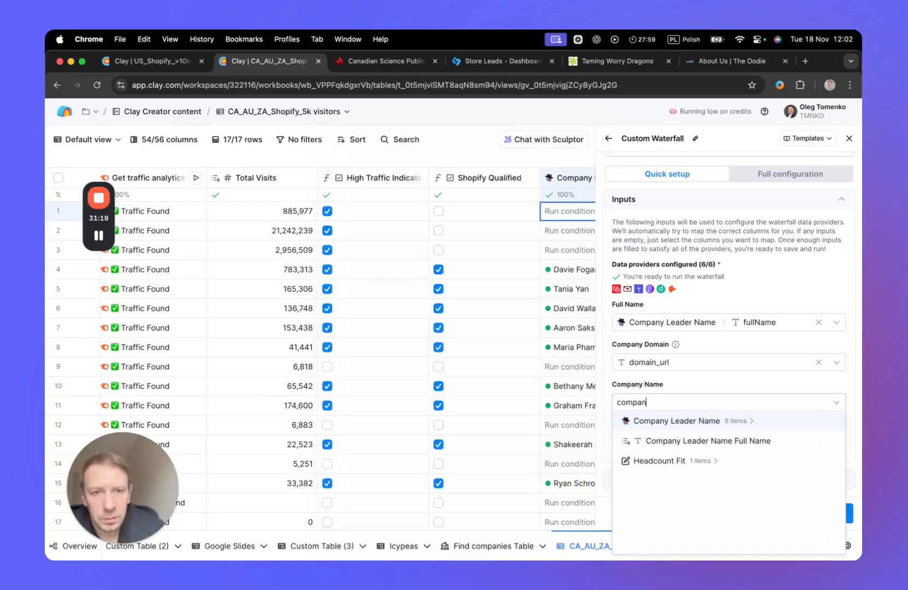
pyautogui.write('ye')
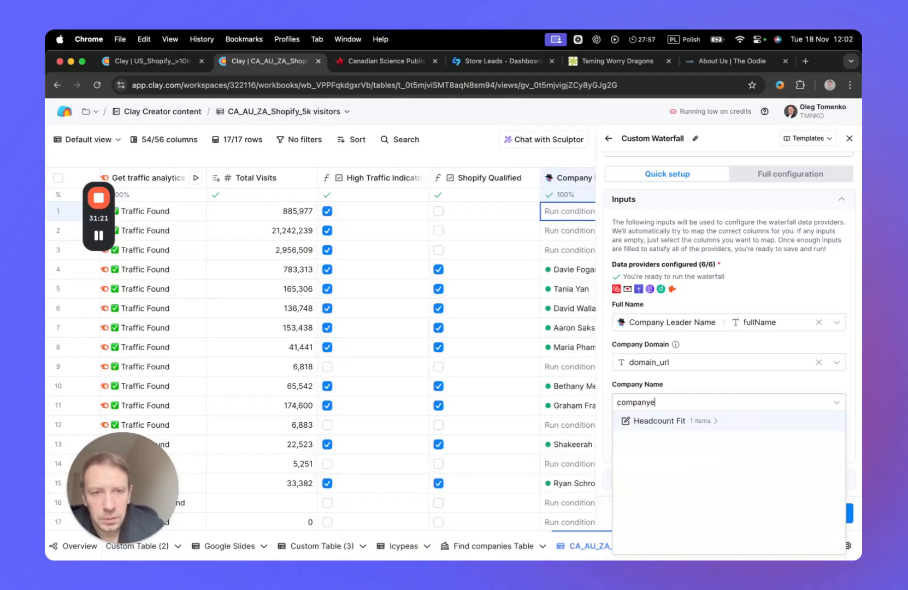
pyautogui.write('nr')
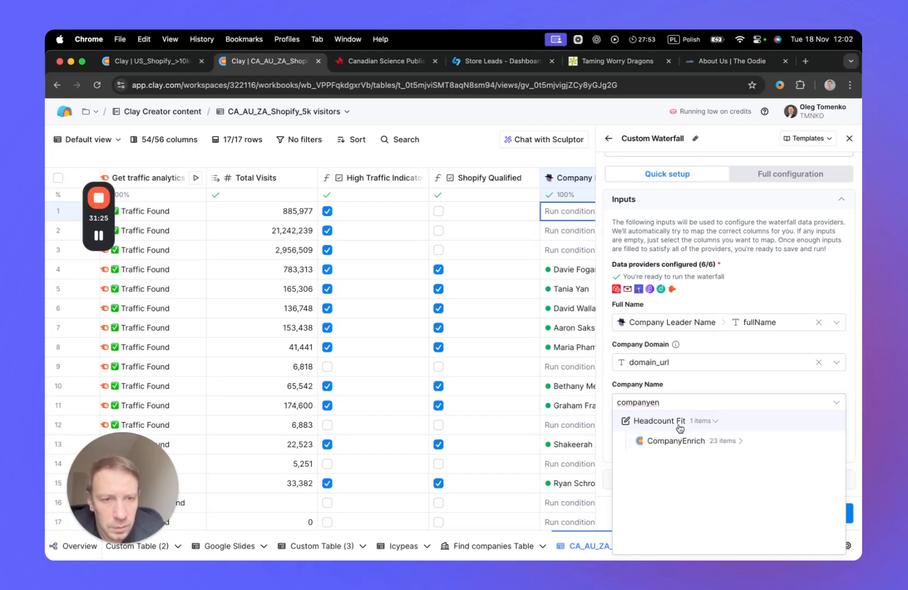
pyautogui.click(686, 440)
pyautogui.scroll(1, 698, 464)
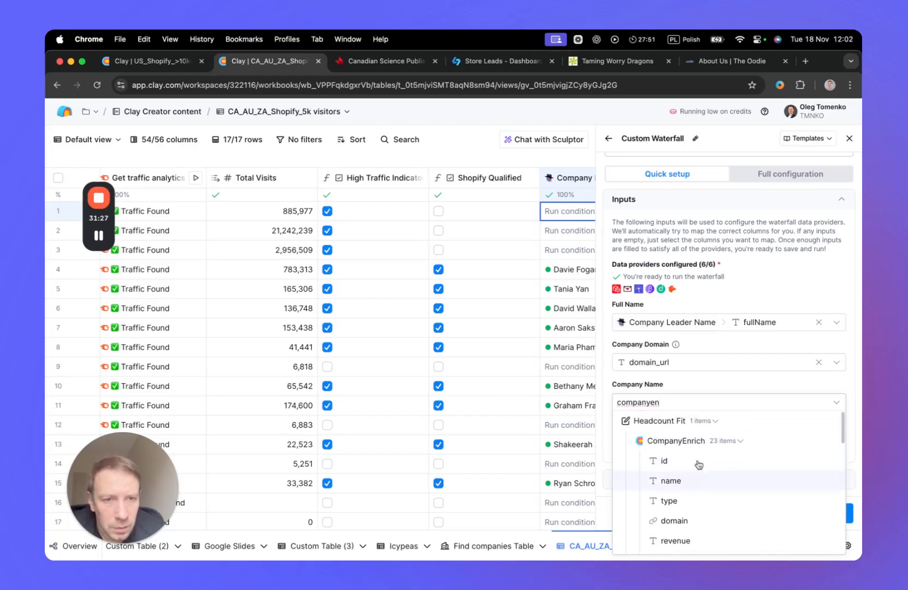
pyautogui.scroll(-1, 687, 455)
pyautogui.scroll(-2, 687, 454)
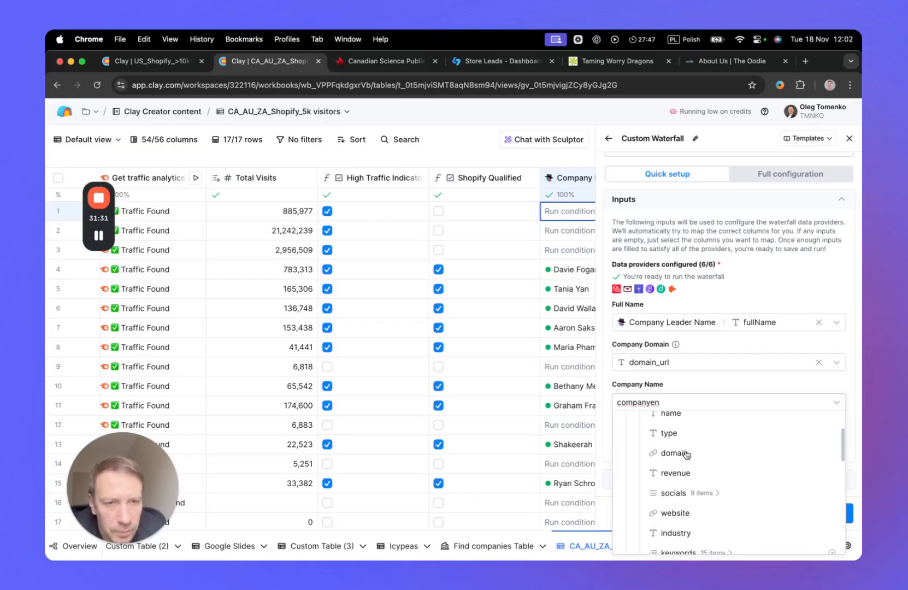
pyautogui.scroll(1, 683, 443)
pyautogui.click(677, 432)
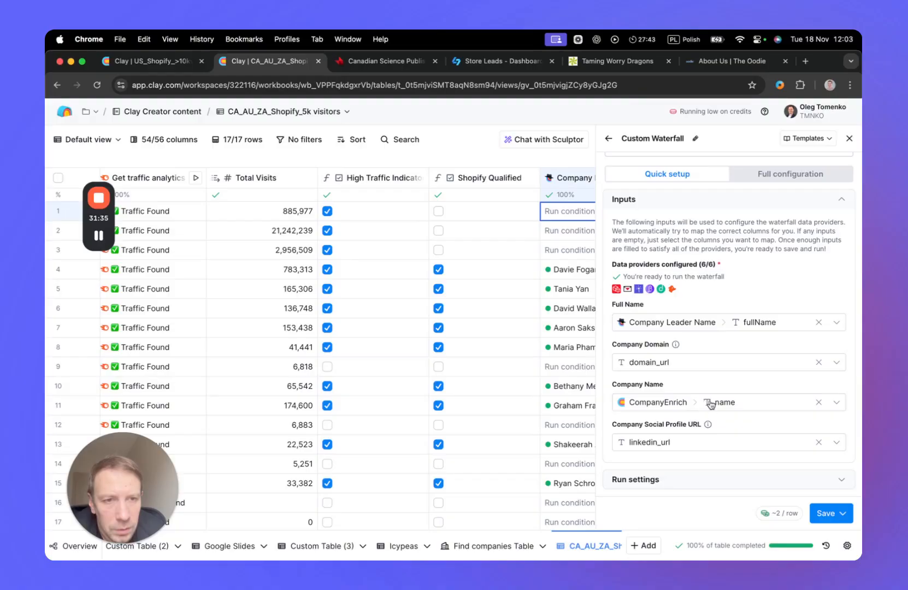
# Set the waterfall's run condition to {{Shopify Qualified}}.
pyautogui.click(707, 479)
pyautogui.scroll(-3, 717, 456)
pyautogui.click(680, 412)
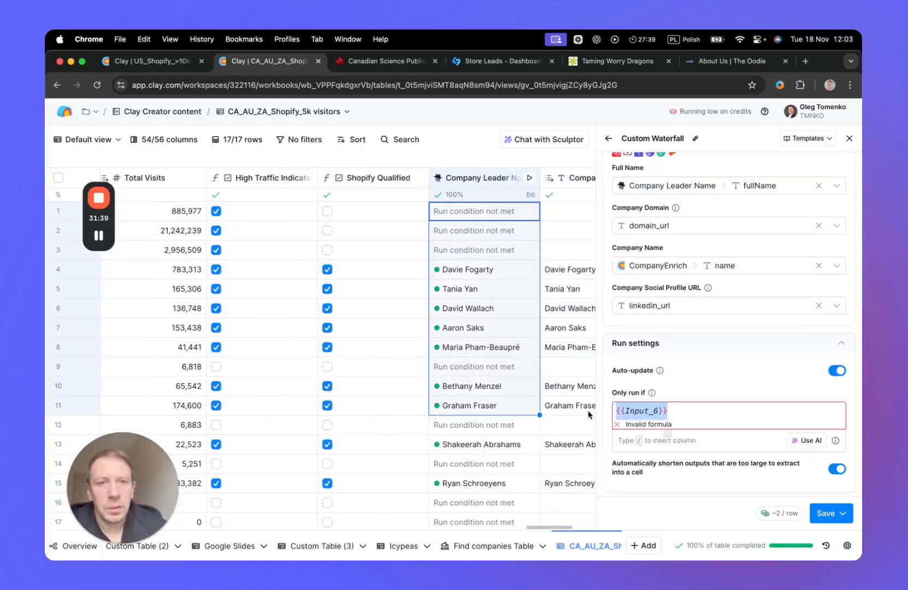
pyautogui.write('{Shopify Qua')
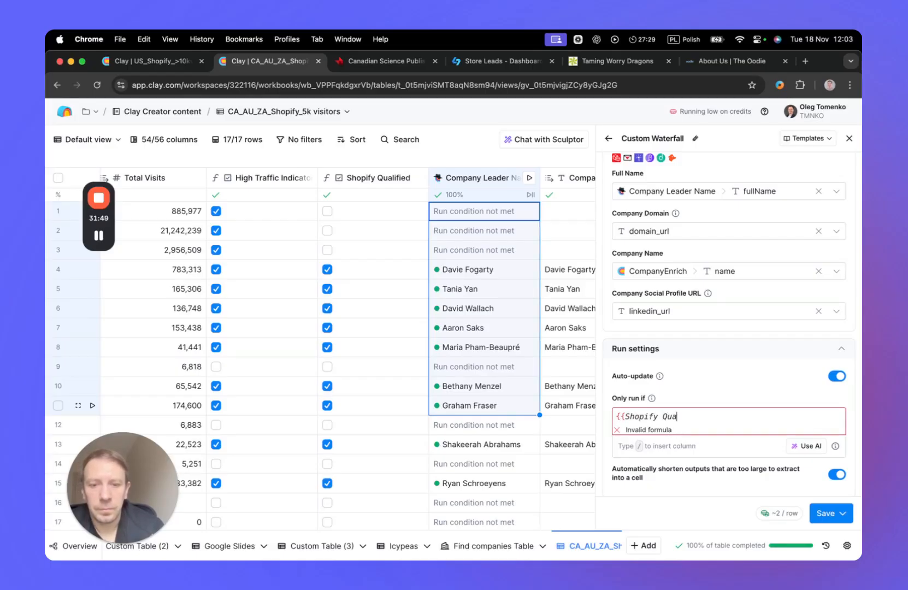
pyautogui.write('}}')
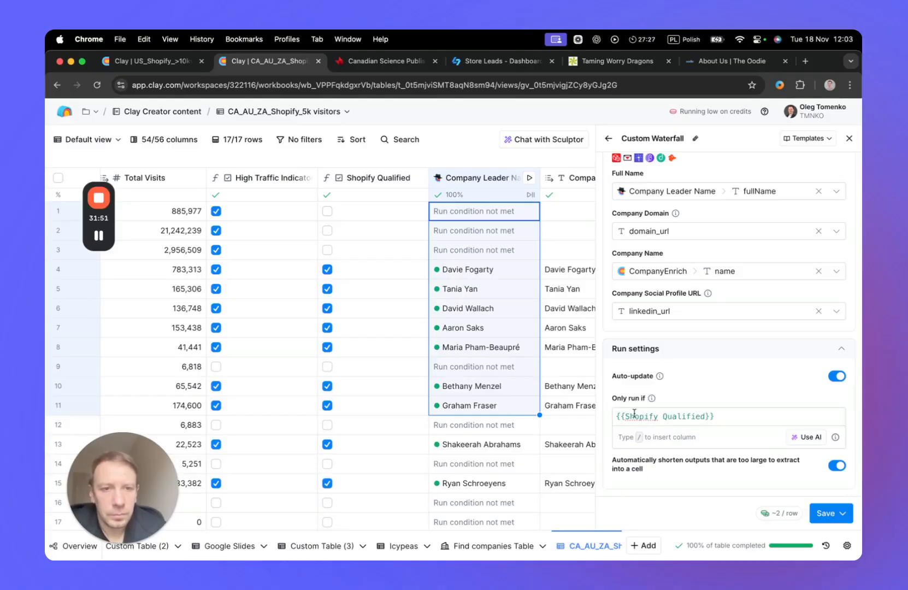
# Turn off auto-update for the waterfall and save it to the table.
pyautogui.scroll(3, 736, 436)
pyautogui.scroll(-3, 743, 443)
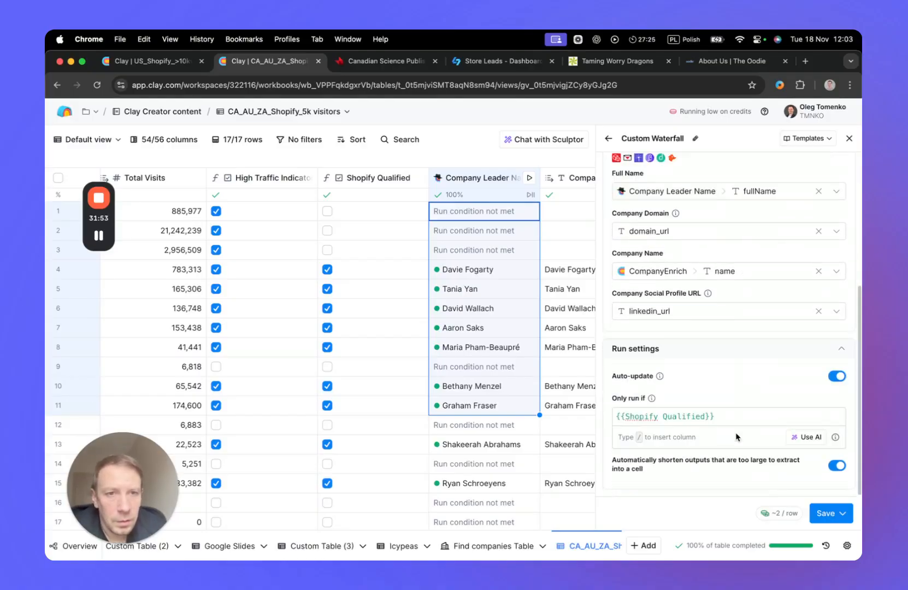
pyautogui.click(836, 376)
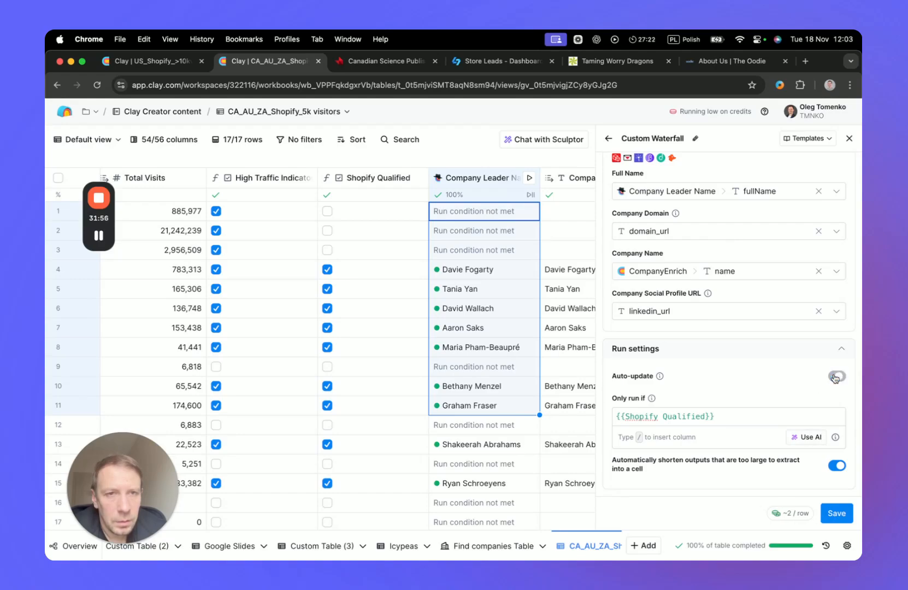
pyautogui.click(834, 515)
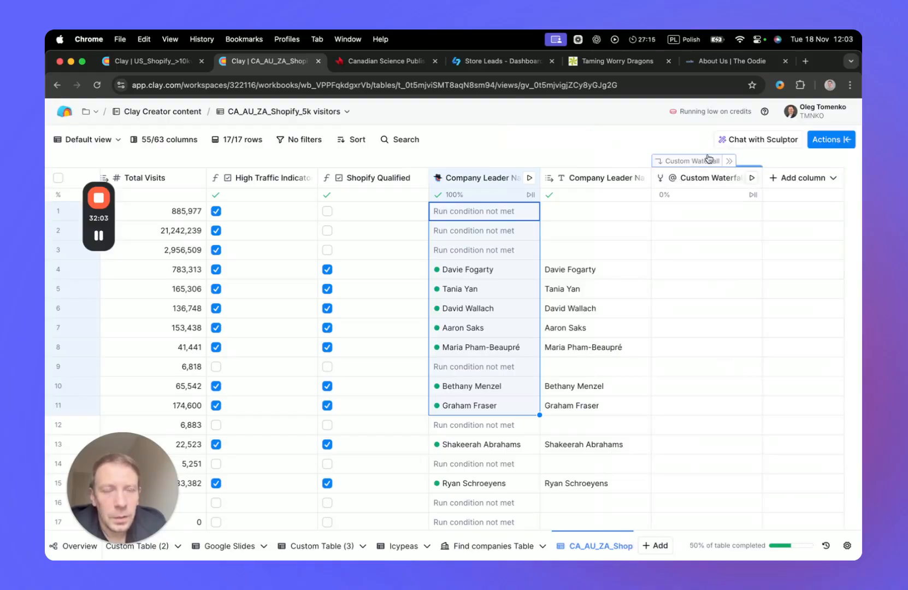
# Expand the Custom Waterfall column group and look over its individual provider columns.
pyautogui.click(728, 163)
pyautogui.hscroll(8, 704, 244)
pyautogui.hscroll(4, 704, 244)
pyautogui.hscroll(-10, 704, 244)
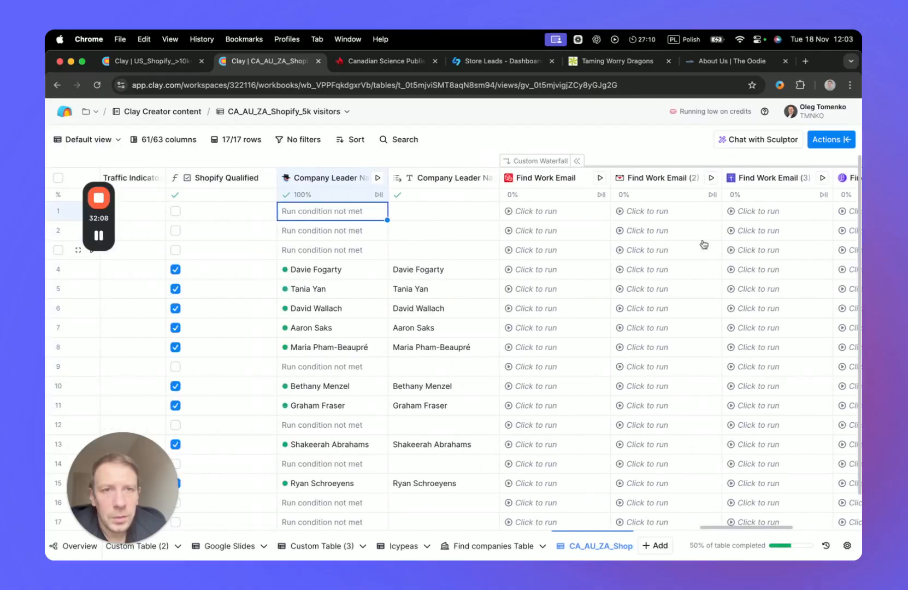
# Open the waterfall's full configuration for editing and remove Prospeo from its sequence.
pyautogui.click(538, 178)
pyautogui.click(533, 223)
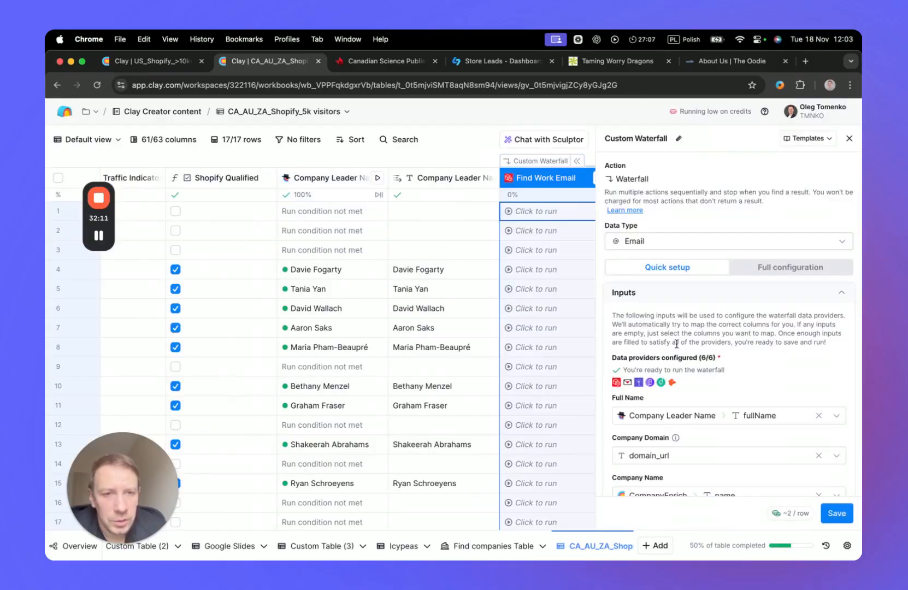
pyautogui.scroll(-3, 677, 345)
pyautogui.scroll(3, 677, 346)
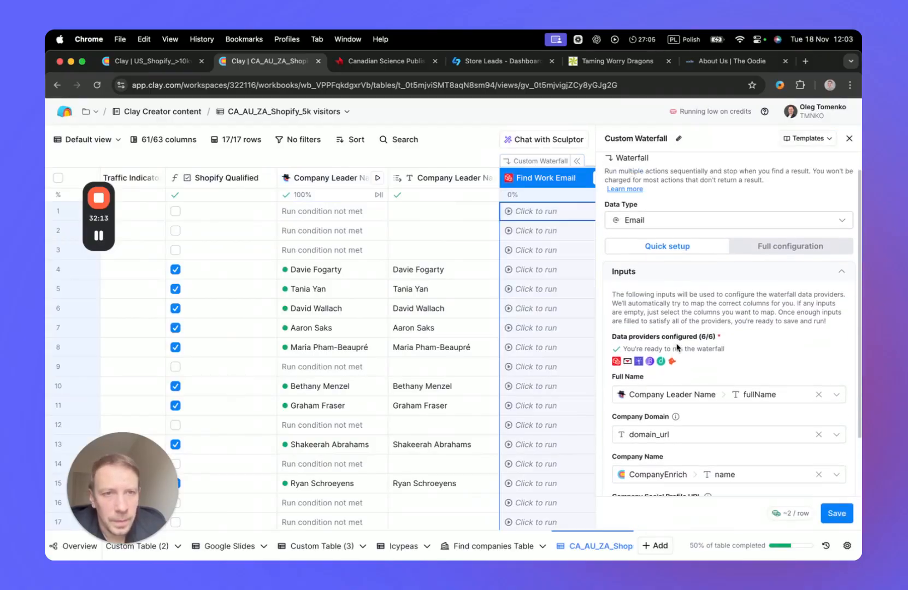
pyautogui.click(786, 247)
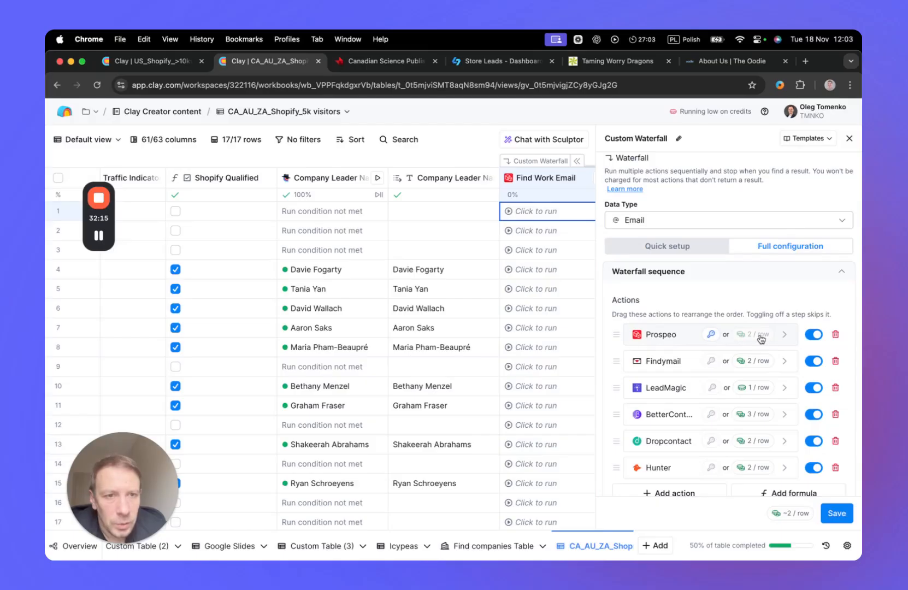
pyautogui.click(835, 335)
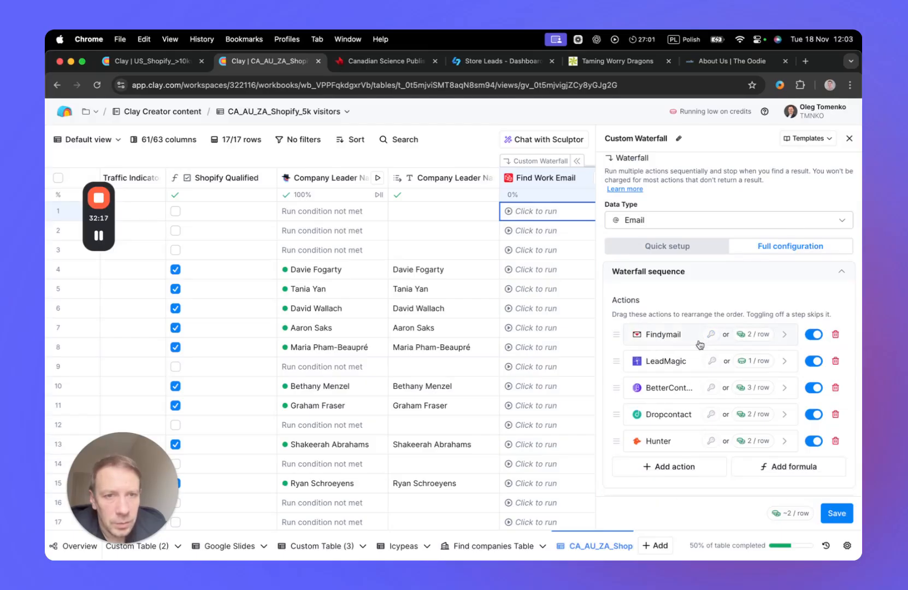
# Add the Icypeas Find work email action to the waterfall sequence.
pyautogui.click(658, 469)
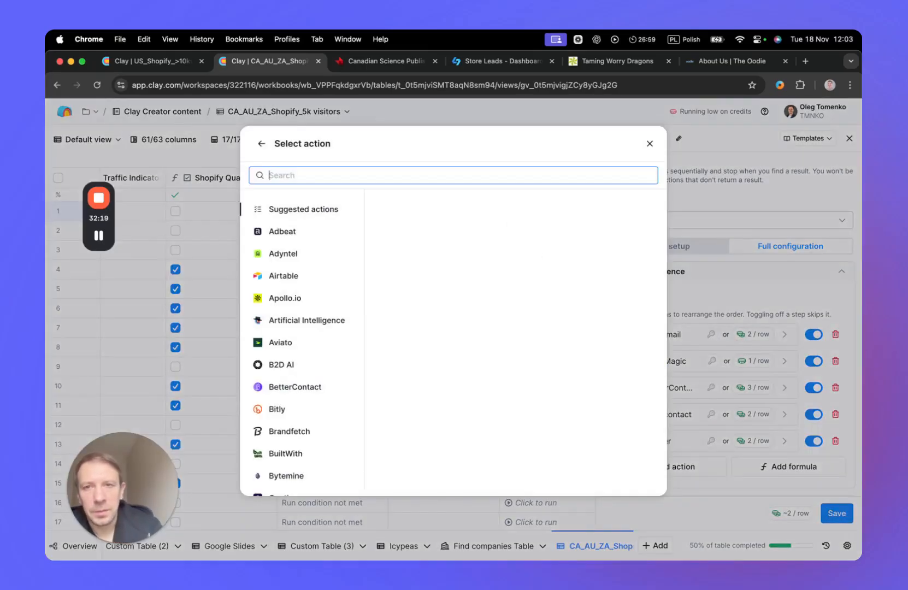
pyautogui.write('icypeas')
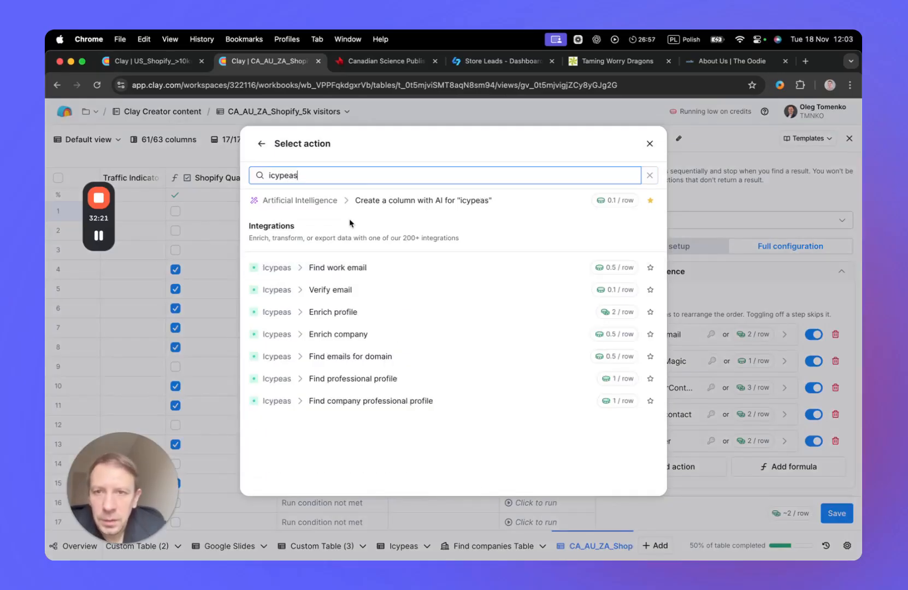
pyautogui.click(391, 272)
# Map the Icypeas action's Full name input to the Company Leader Name Full Name column and save the waterfall step.
pyautogui.scroll(-2, 708, 385)
pyautogui.click(699, 407)
pyautogui.write('full')
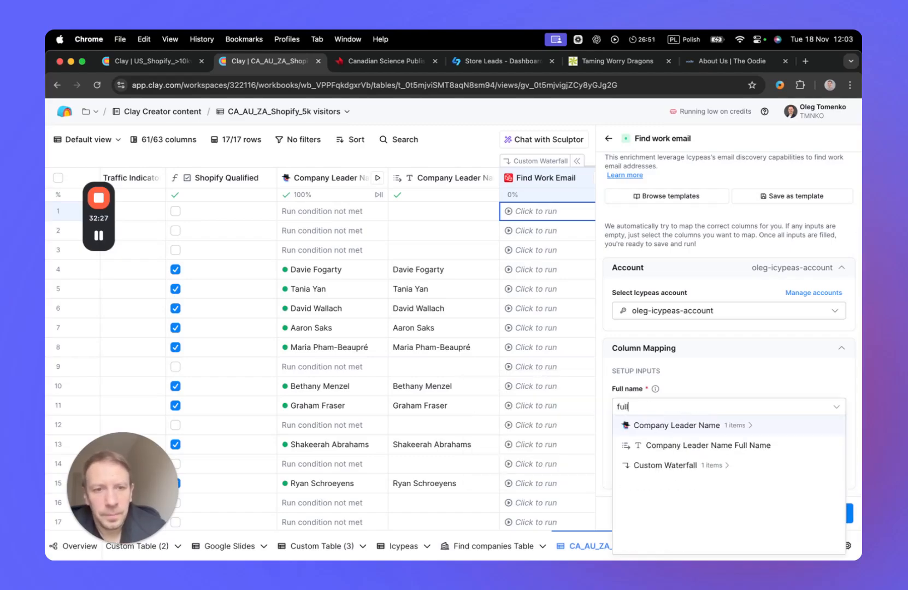
pyautogui.click(705, 446)
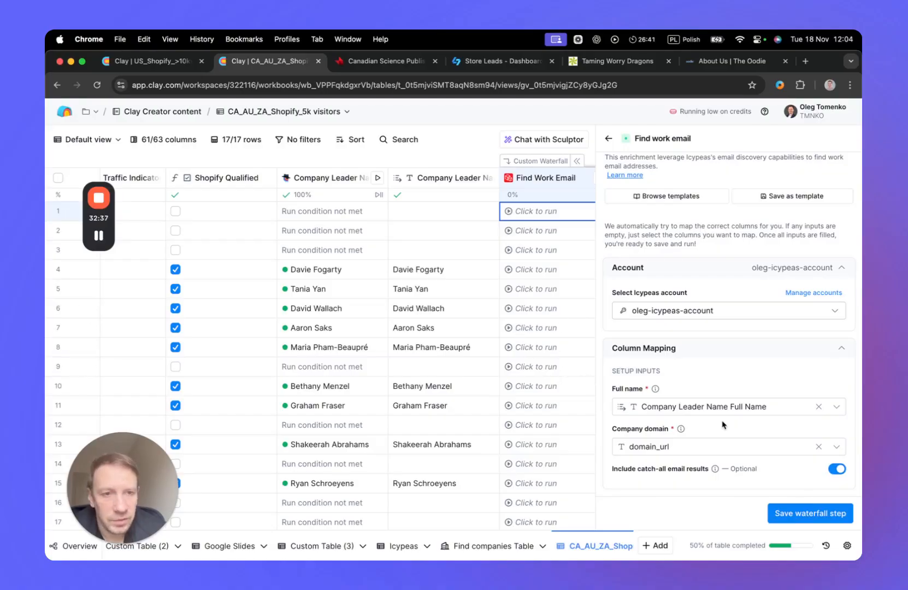
pyautogui.click(803, 514)
# Remove LeadMagic, Dropcontact and Hunter from the waterfall sequence and move Icypeas to the first position.
pyautogui.scroll(-2, 705, 372)
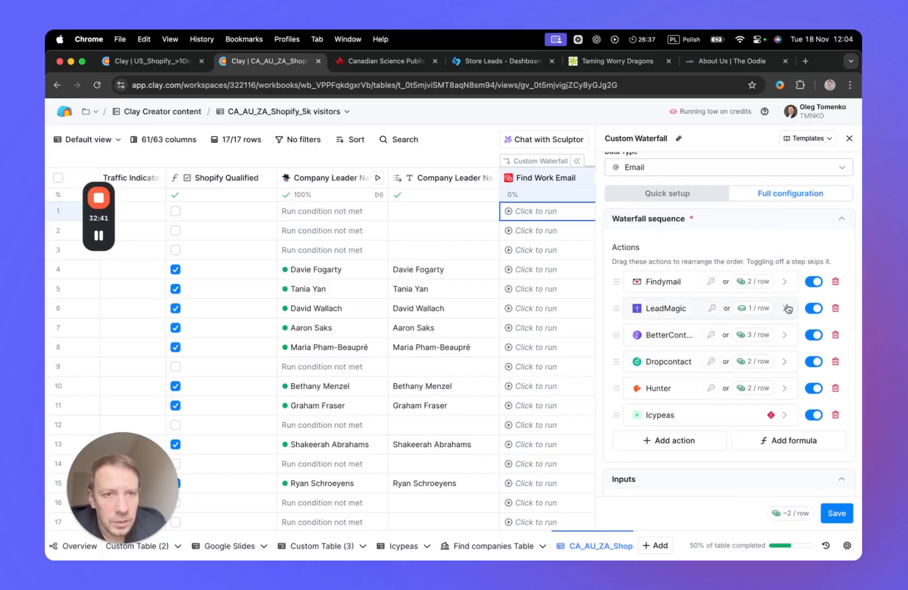
pyautogui.click(835, 308)
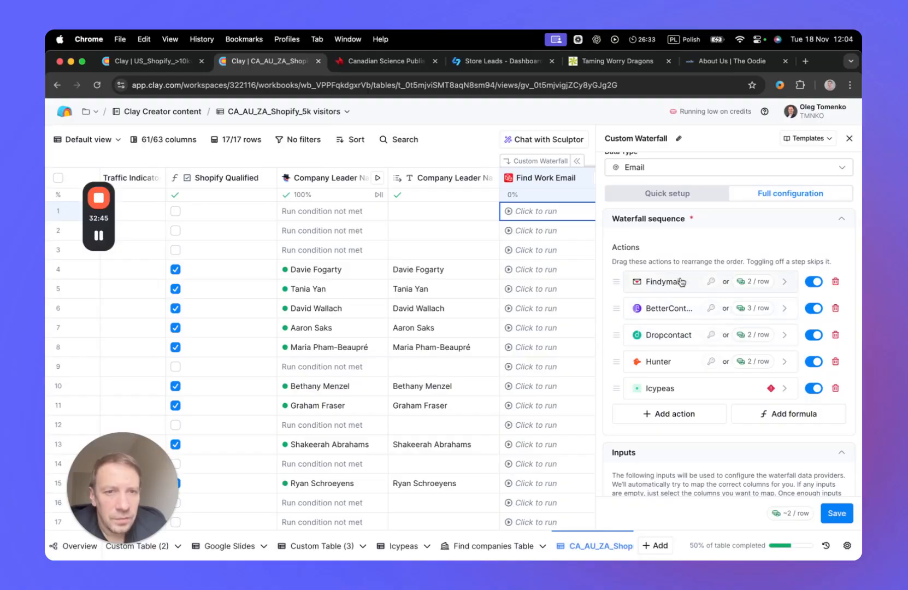
pyautogui.click(835, 334)
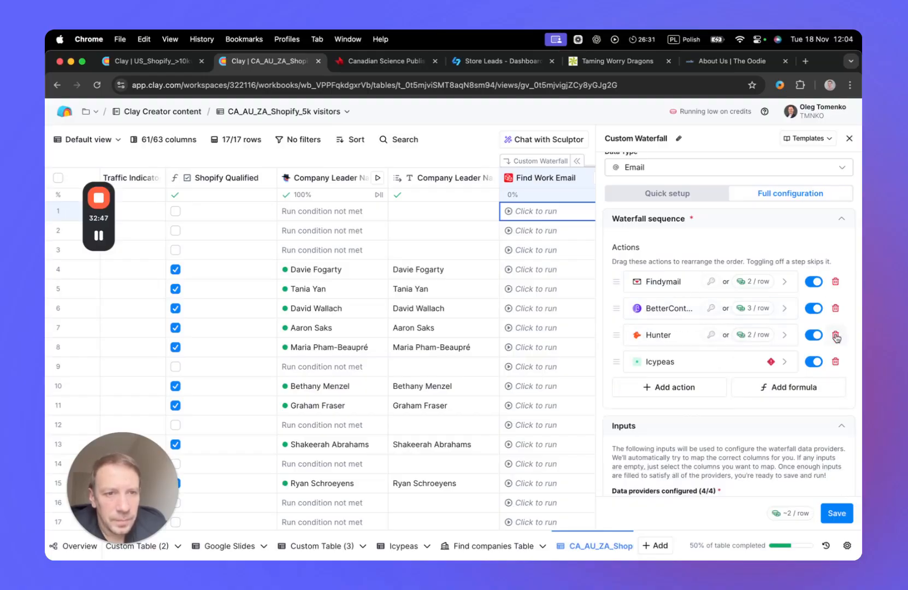
pyautogui.click(835, 335)
pyautogui.moveTo(616, 335); pyautogui.dragTo(617, 270)
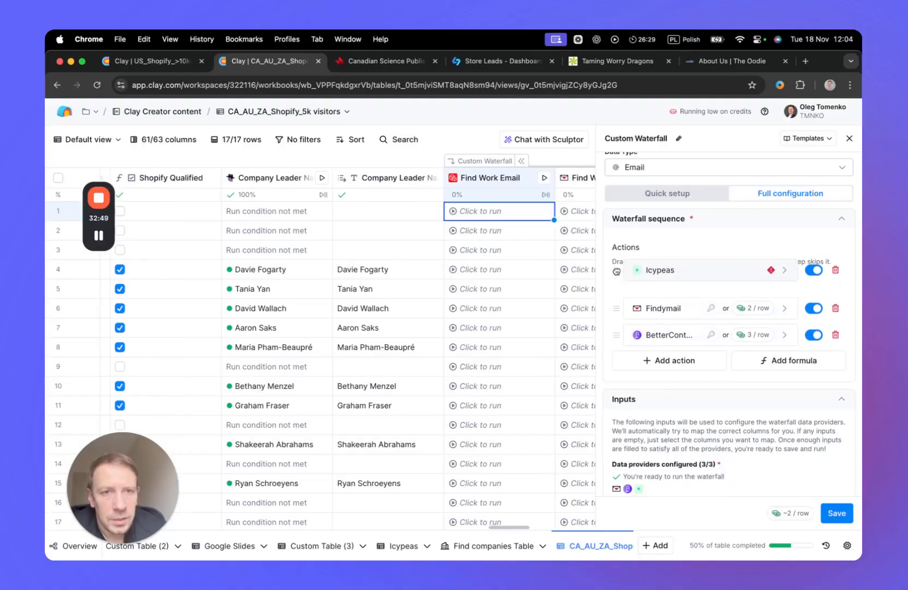
# Set the Icypeas step's waterfall output to email, and save both the step and the edited waterfall.
pyautogui.click(674, 282)
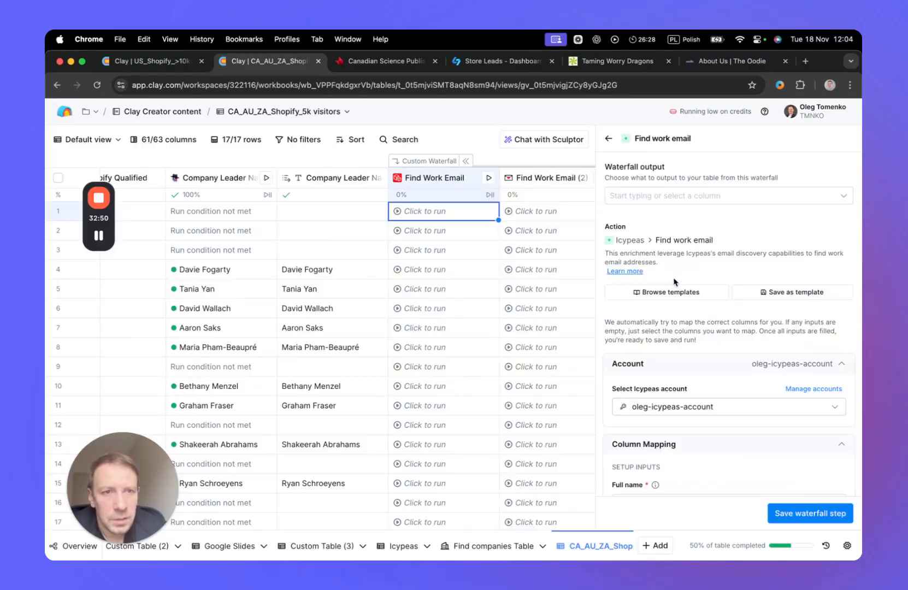
pyautogui.click(670, 198)
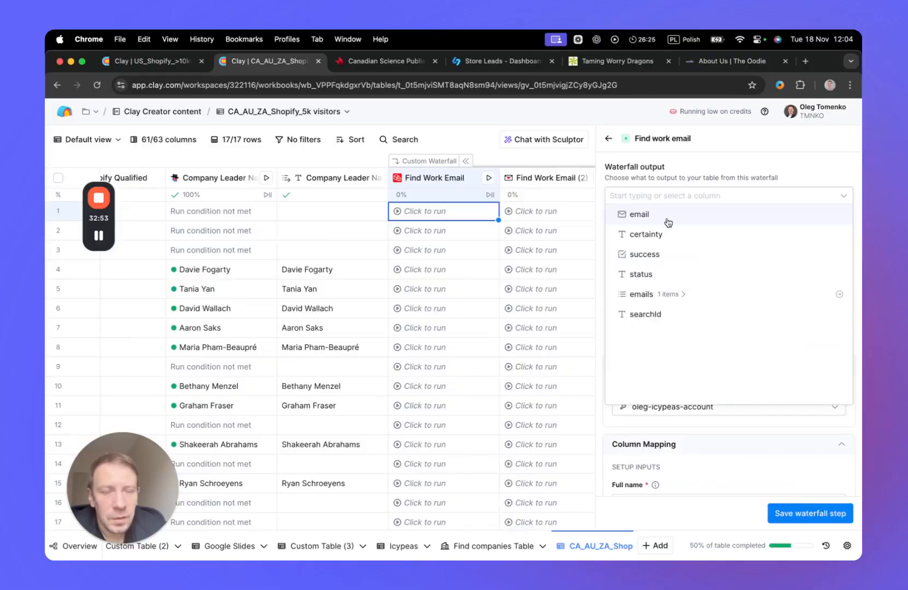
pyautogui.click(667, 222)
pyautogui.scroll(-3, 686, 301)
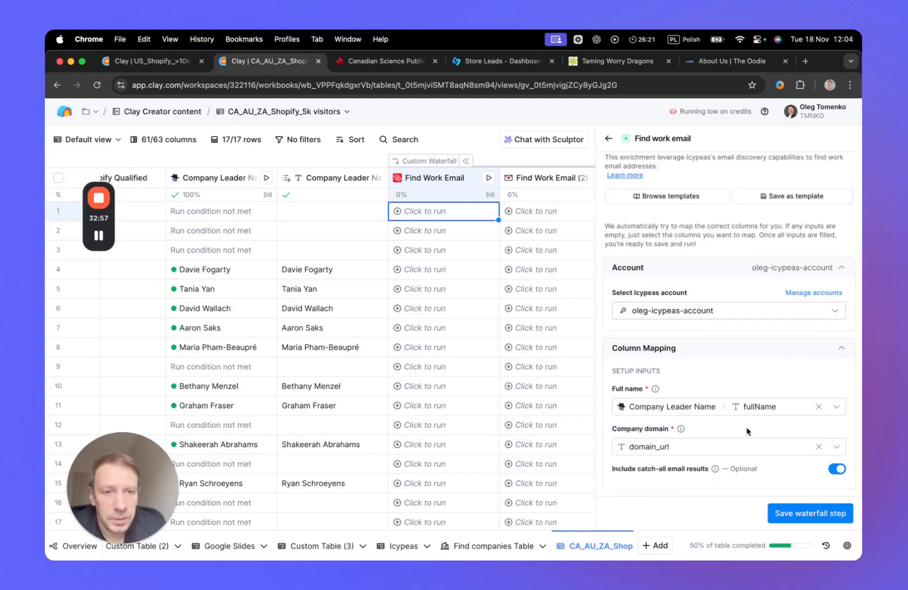
pyautogui.scroll(2, 758, 441)
pyautogui.scroll(-2, 758, 441)
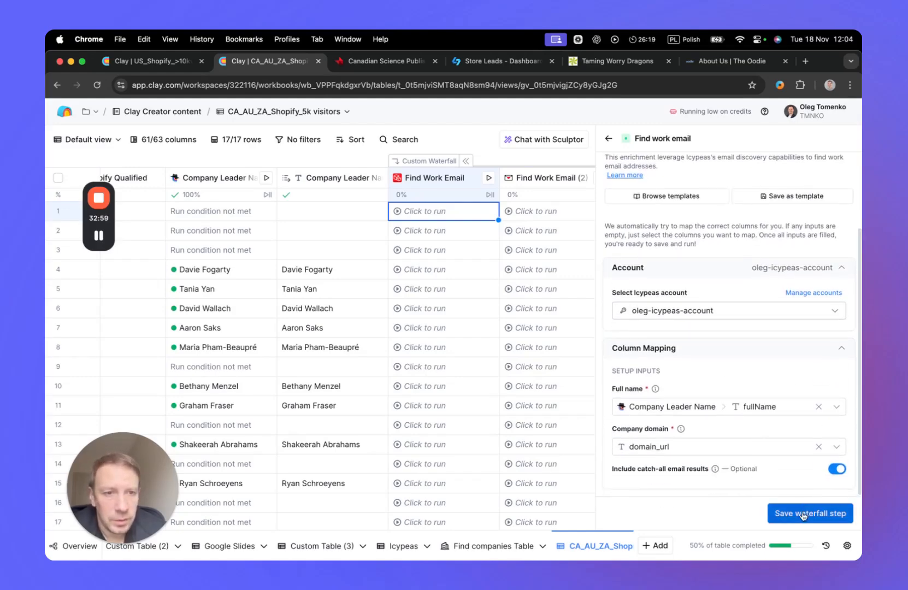
pyautogui.scroll(3, 802, 403)
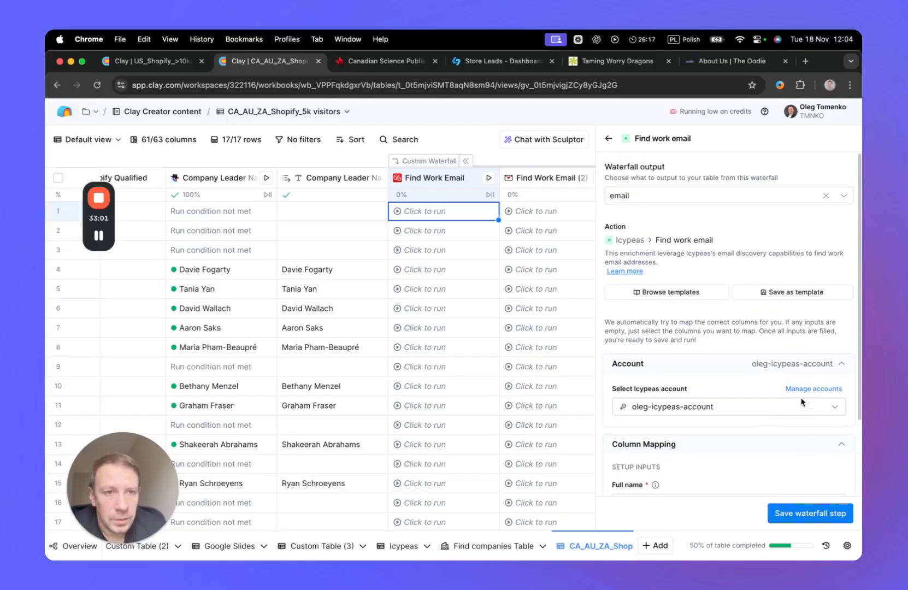
pyautogui.scroll(-3, 802, 403)
pyautogui.click(816, 511)
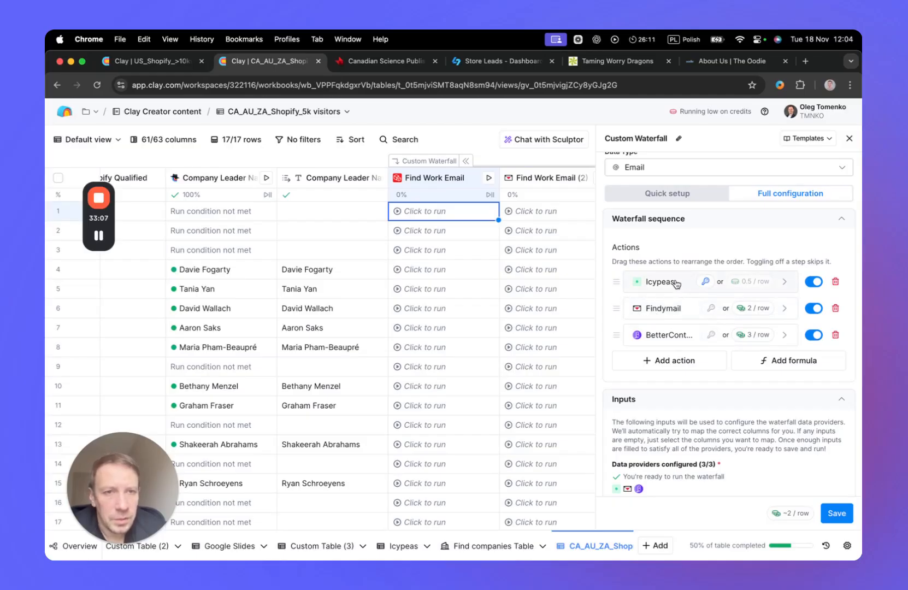
pyautogui.scroll(-10, 743, 430)
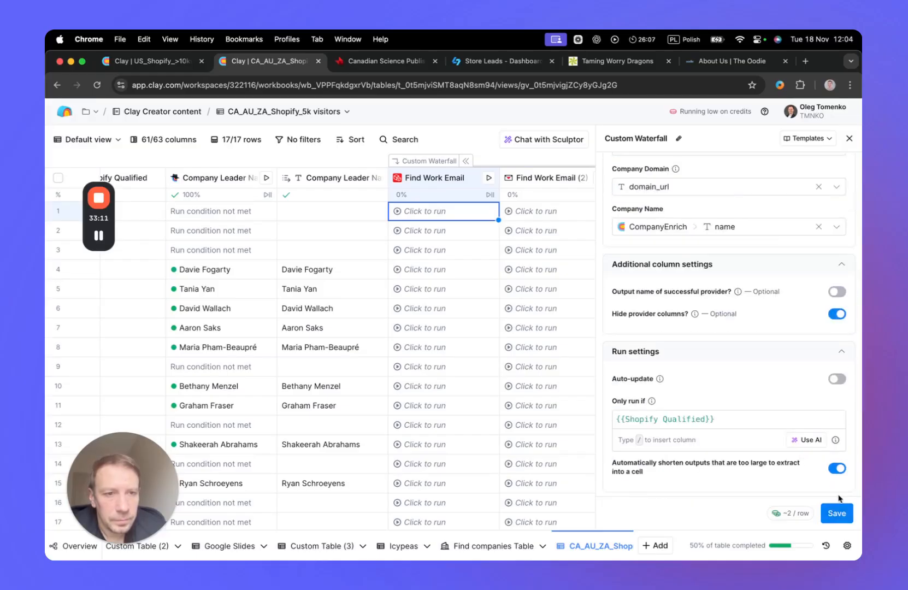
pyautogui.click(837, 513)
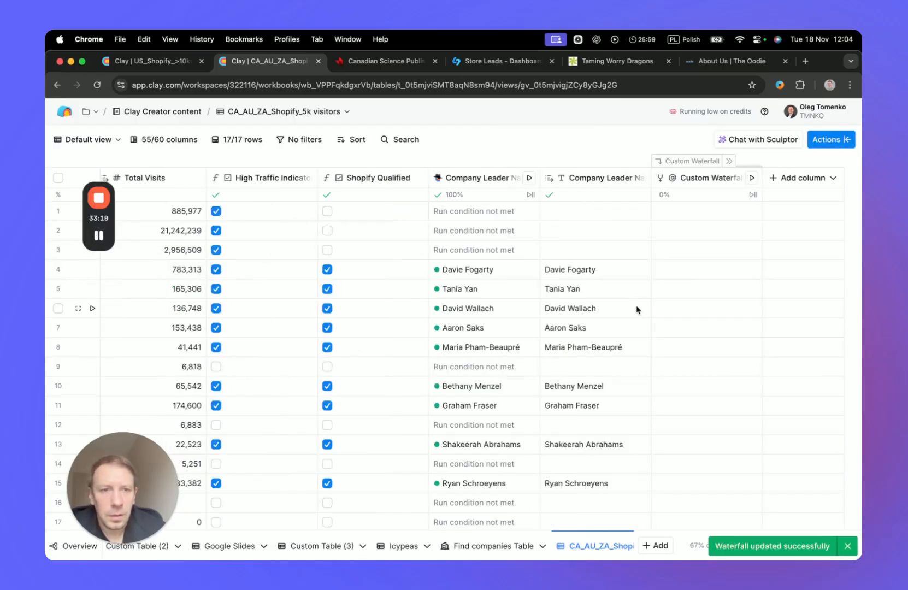
# Expand the Custom Waterfall column group and run its Icypeas Find work email column.
pyautogui.click(730, 162)
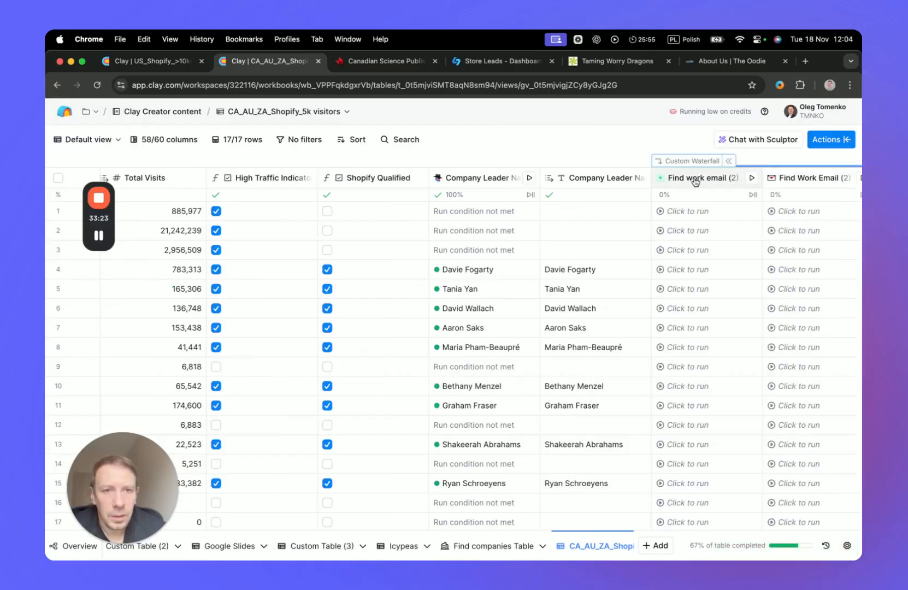
pyautogui.click(695, 181)
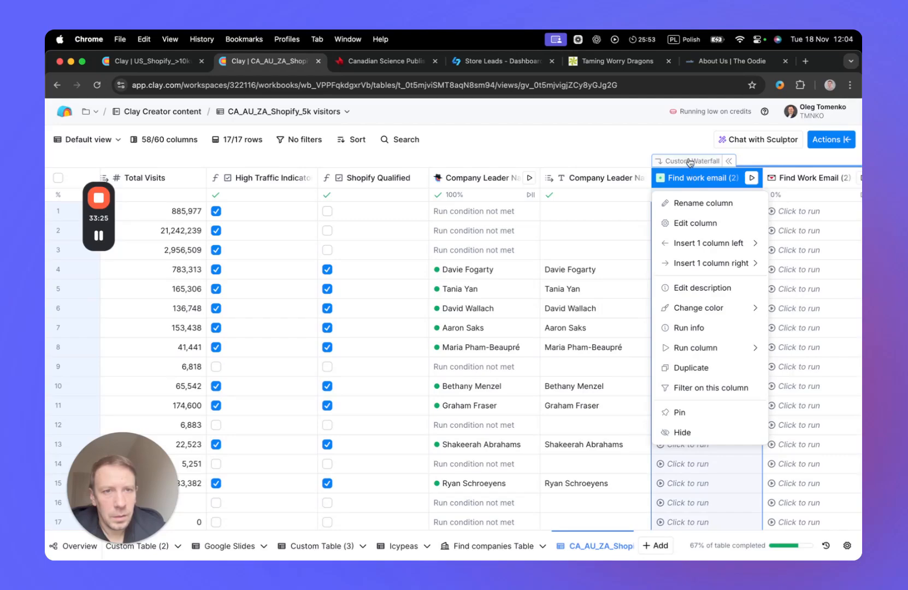
pyautogui.moveTo(661, 348)
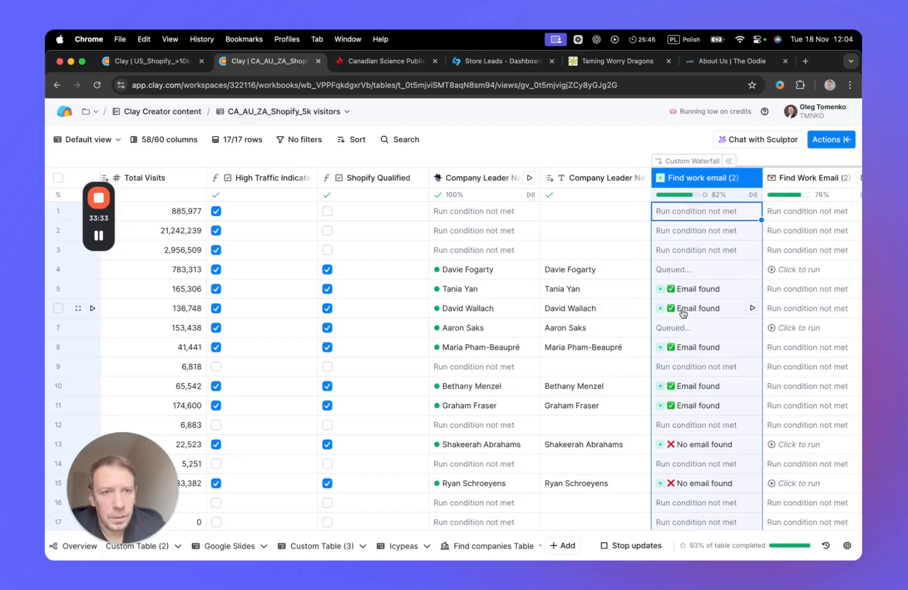
# Turn on auto-update in the Custom Waterfall group's run settings and save the waterfall without running it.
pyautogui.click(692, 166)
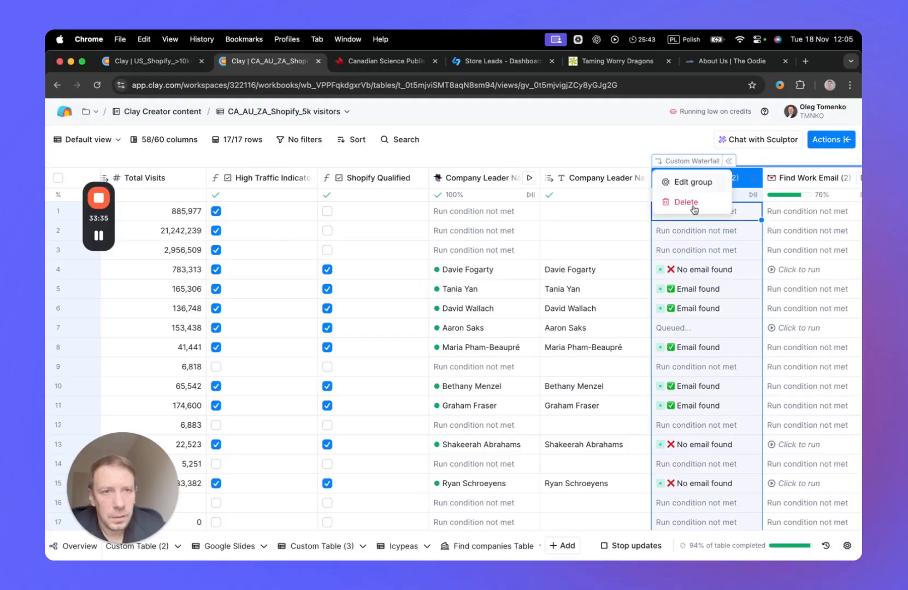
pyautogui.click(690, 184)
pyautogui.scroll(-5, 726, 404)
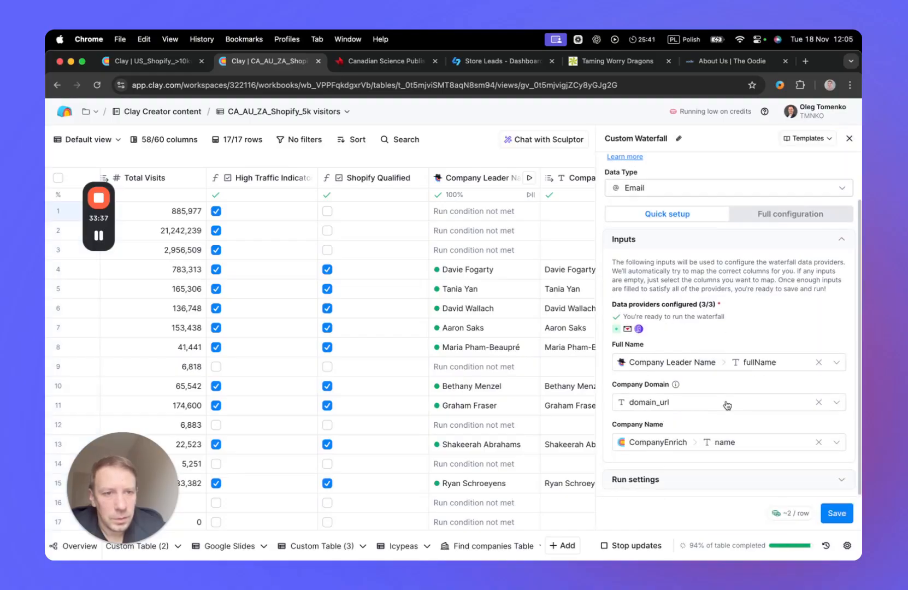
pyautogui.click(837, 375)
pyautogui.click(827, 513)
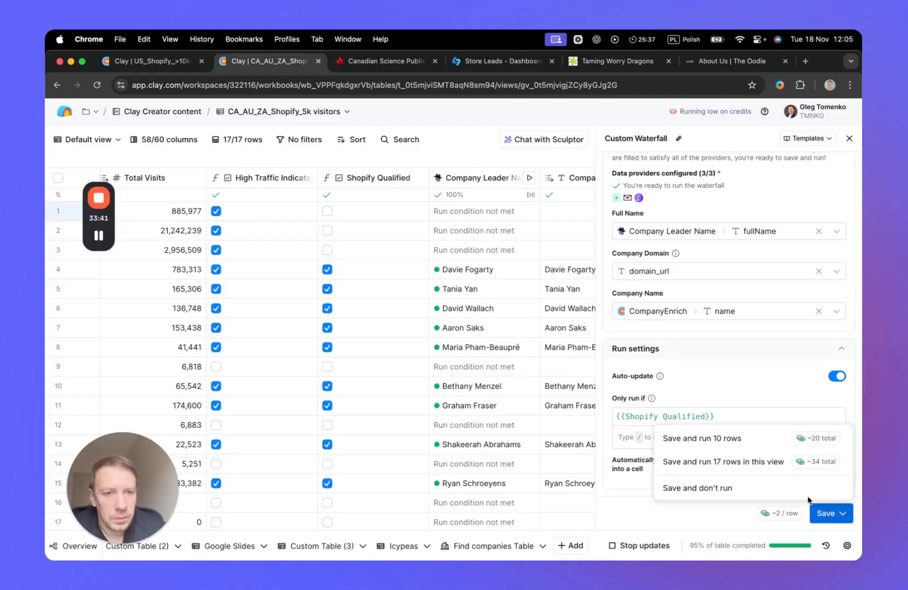
pyautogui.click(737, 489)
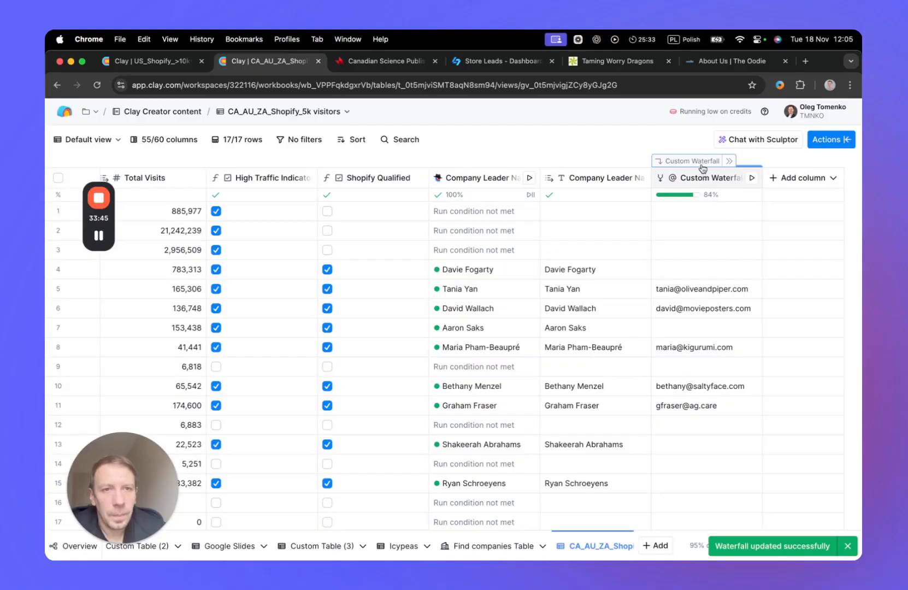
# Expand the waterfall group and run the Findymail Find Work Email column on all 17 rows that haven't run or have errors.
pyautogui.click(729, 160)
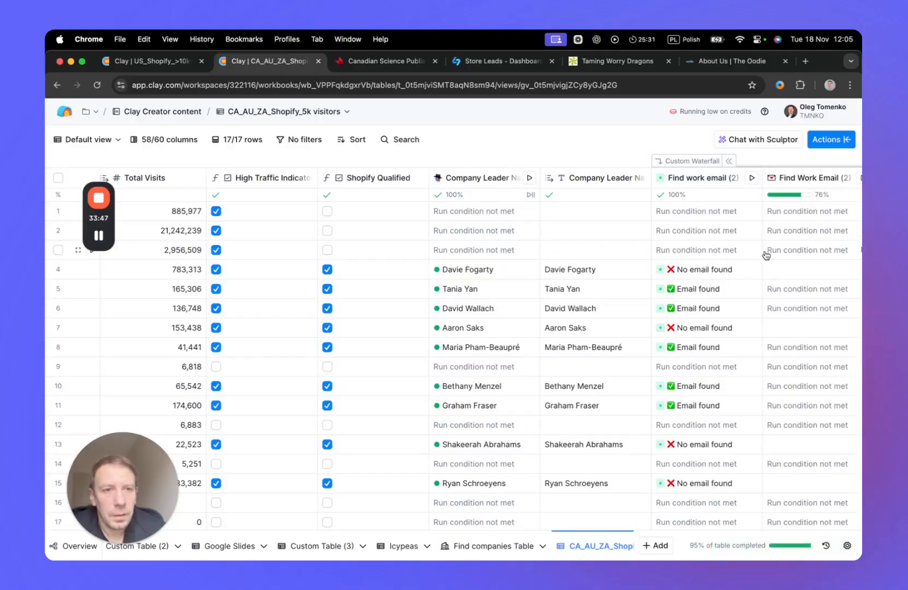
pyautogui.hscroll(4, 770, 271)
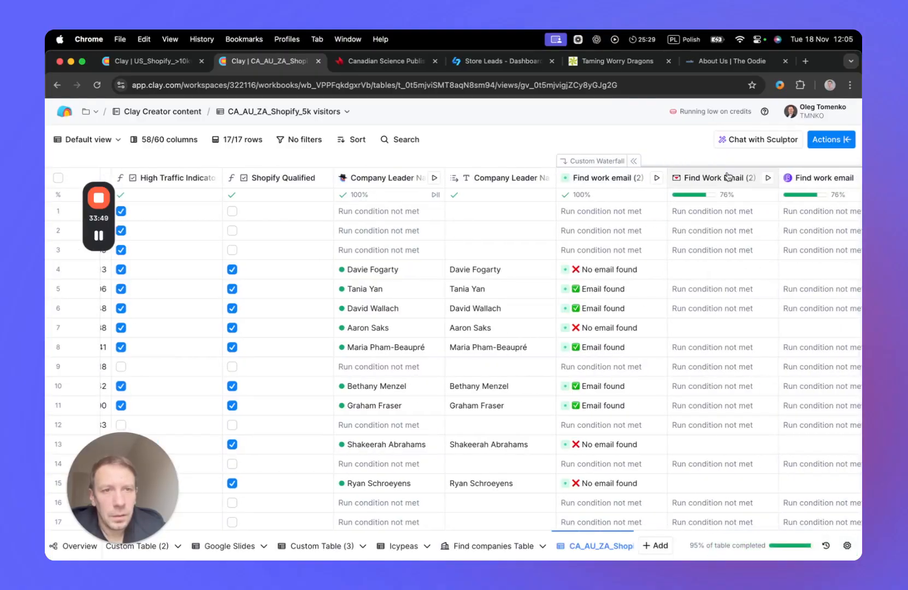
pyautogui.click(728, 176)
pyautogui.moveTo(723, 348)
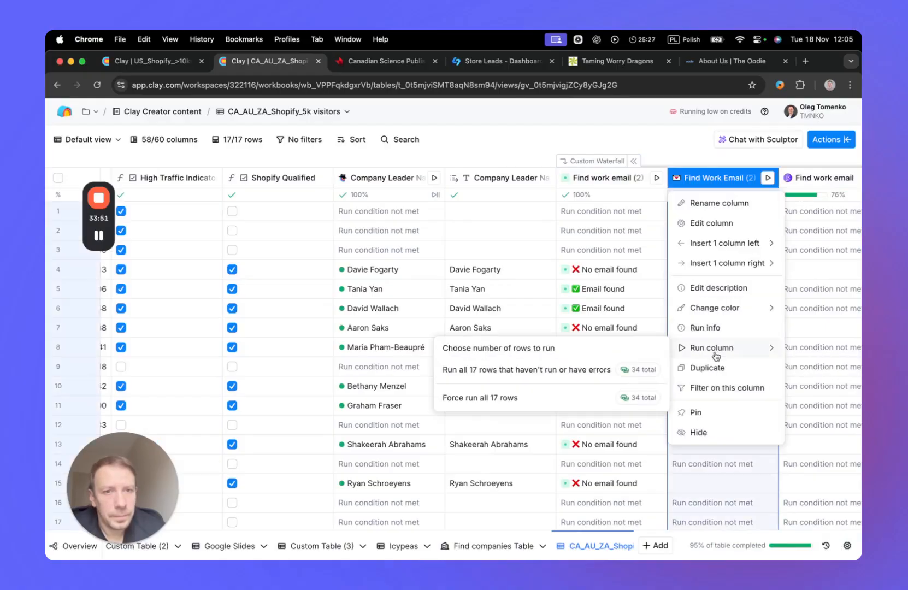
pyautogui.click(588, 374)
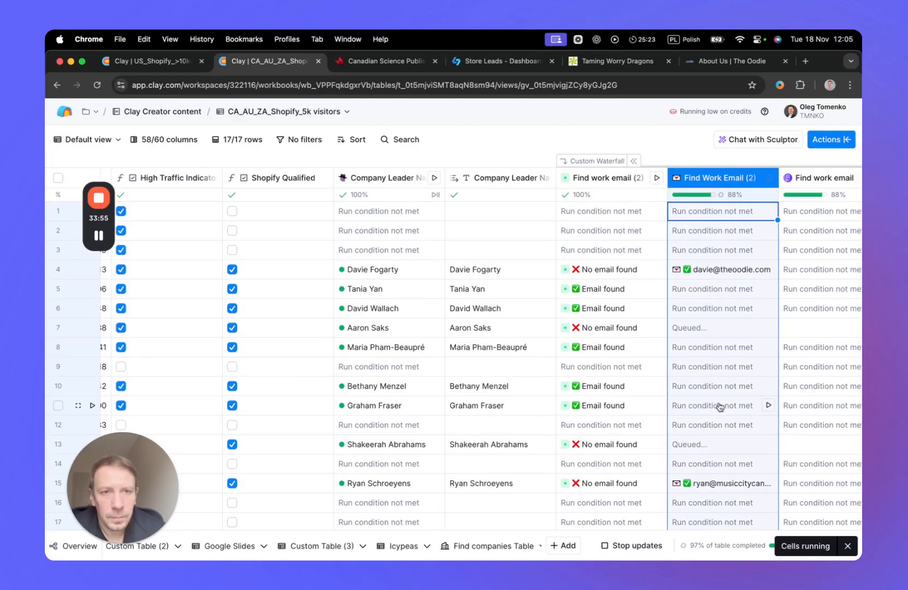
# Review the Icypeas, Findymail and BetterContact results and the combined Custom Waterfall emails for the company leaders.
pyautogui.hscroll(5, 720, 407)
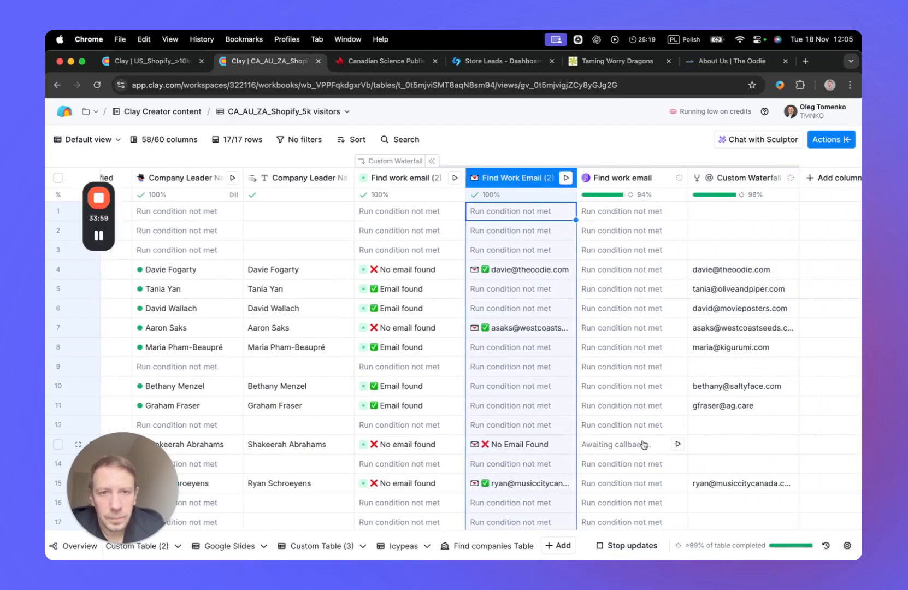
pyautogui.scroll(-2, 644, 442)
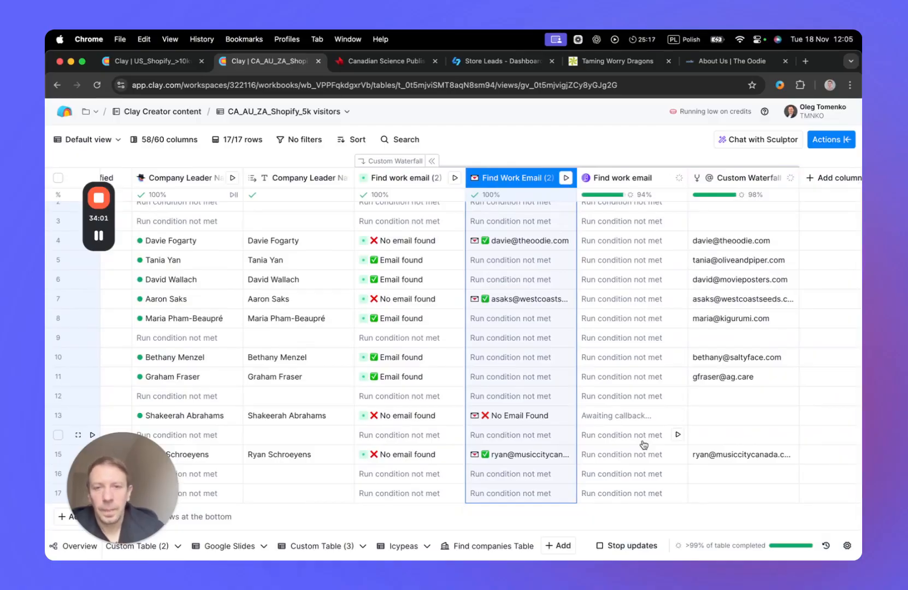
pyautogui.hscroll(-6, 509, 485)
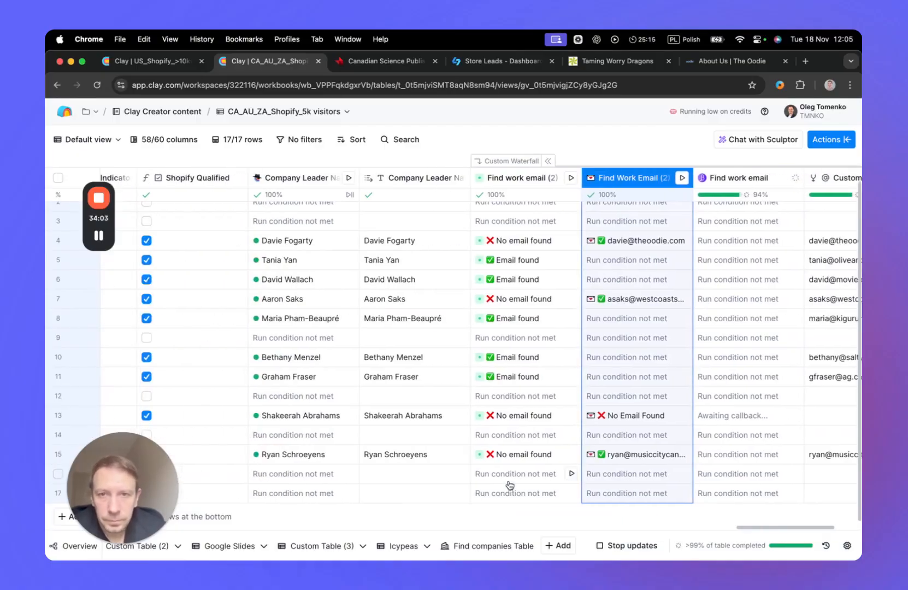
pyautogui.hscroll(7, 509, 485)
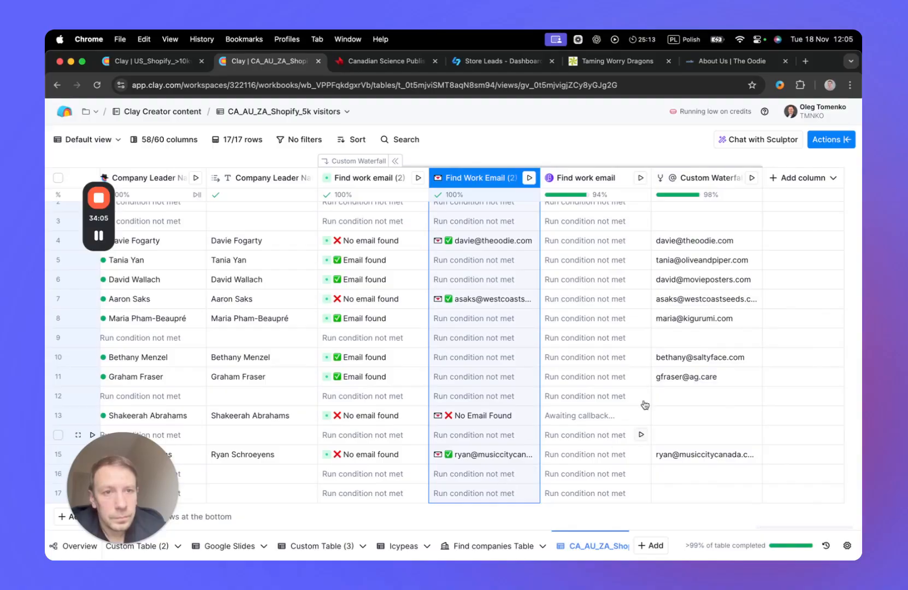
pyautogui.scroll(2, 696, 330)
pyautogui.scroll(-2, 697, 330)
pyautogui.scroll(2, 697, 330)
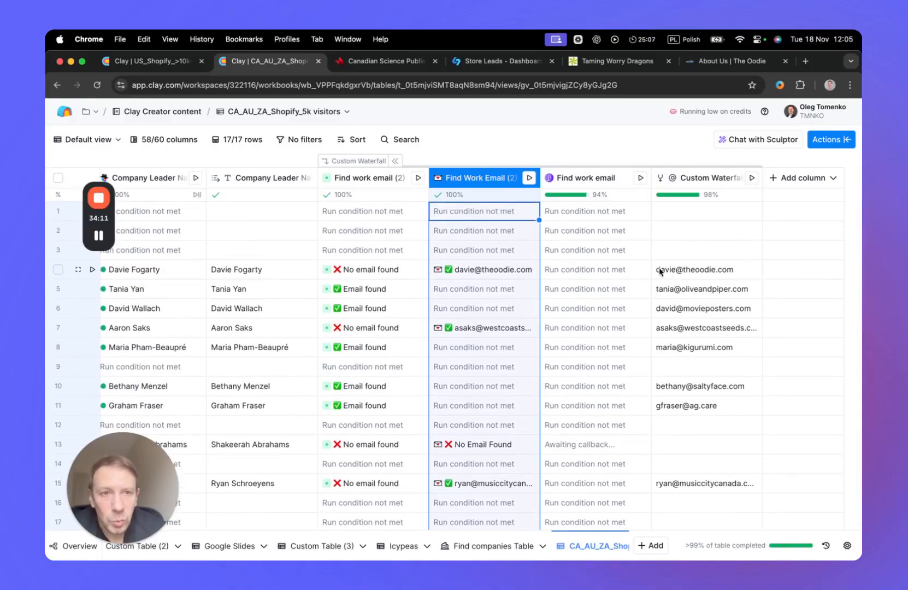
pyautogui.hscroll(-5, 631, 295)
pyautogui.hscroll(5, 631, 295)
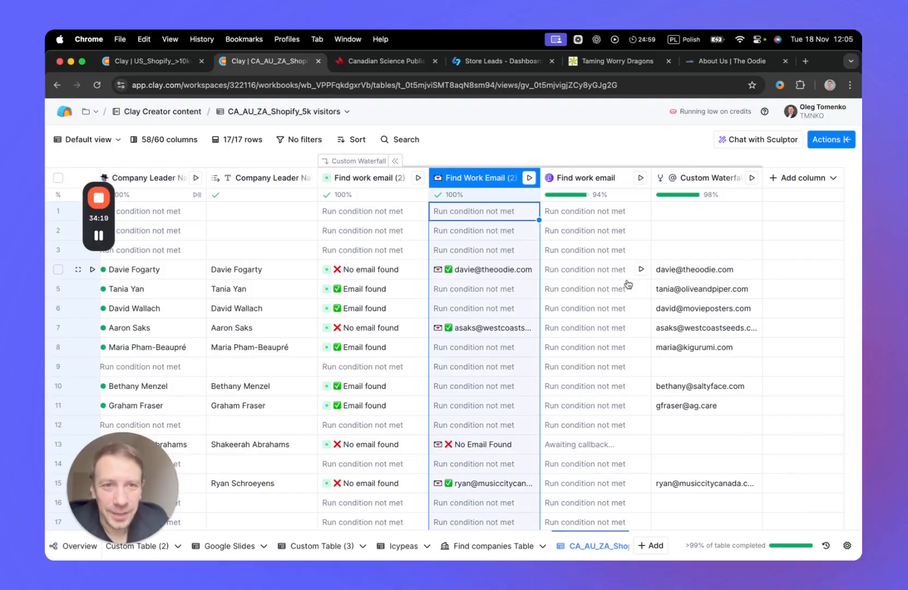
pyautogui.hscroll(-10, 546, 305)
pyautogui.hscroll(-5, 546, 304)
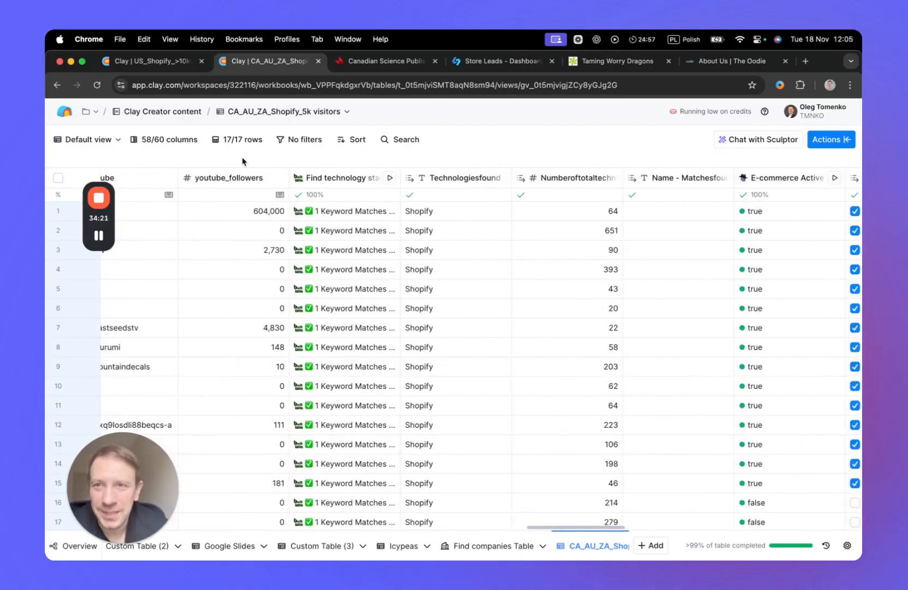
pyautogui.hscroll(5, 484, 366)
pyautogui.hscroll(15, 484, 366)
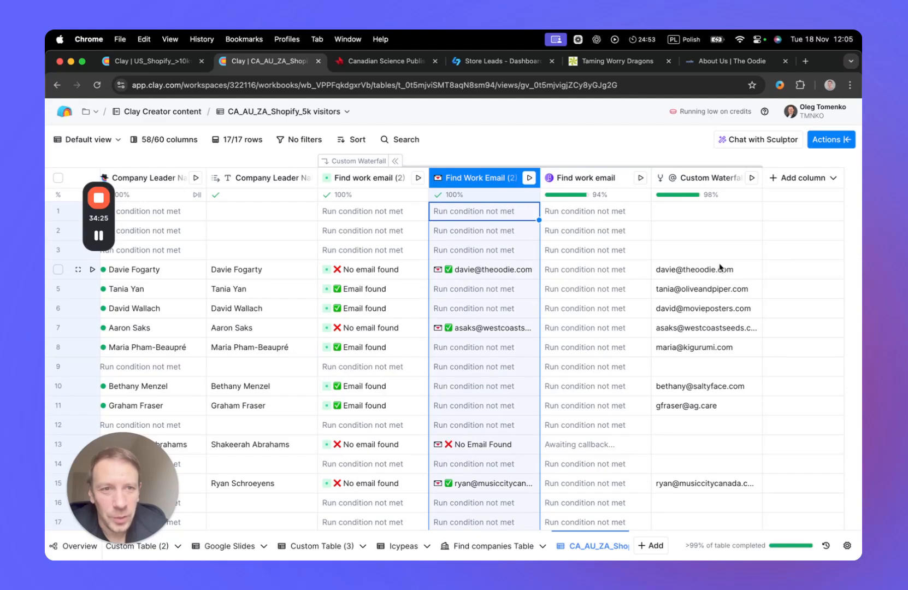
# Select the Custom Waterfall email cells from row 4 to row 16 to look over the addresses.
pyautogui.click(719, 267)
pyautogui.scroll(-1, 711, 475)
pyautogui.keyDown('shift'); pyautogui.click(713, 483); pyautogui.keyUp('shift')
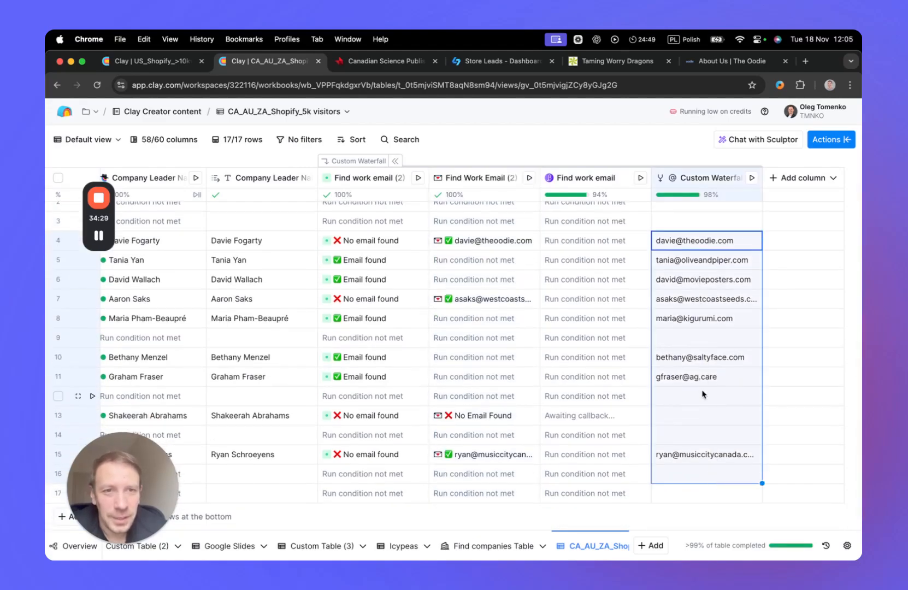
pyautogui.click(704, 394)
pyautogui.scroll(1, 706, 395)
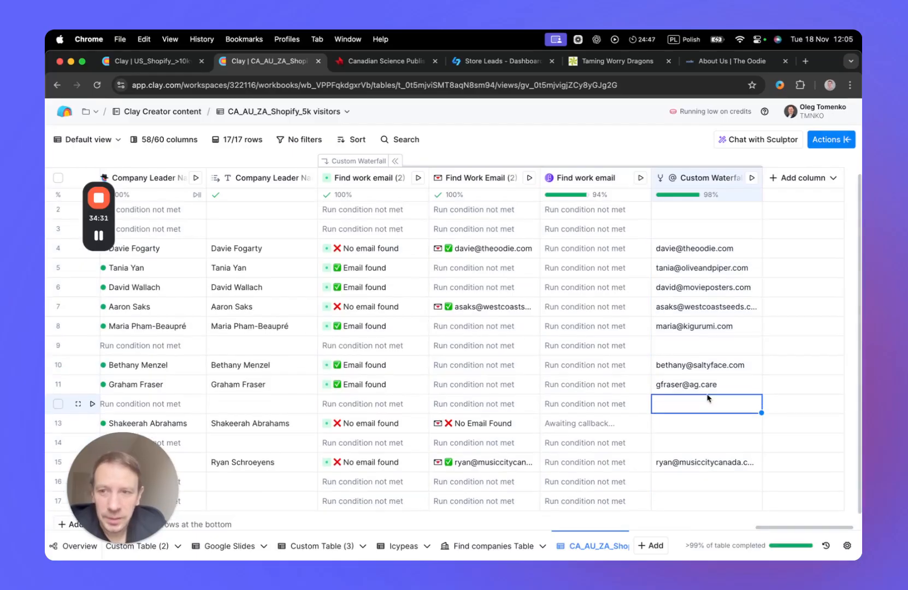
# Search the enrichments for verify and add Instantly's Verify Email action to the table.
pyautogui.click(770, 180)
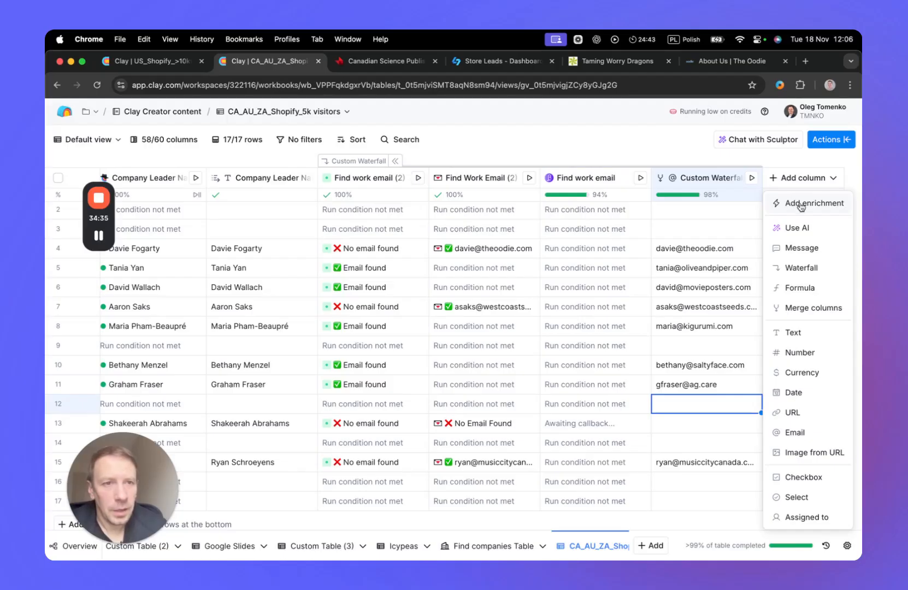
pyautogui.click(800, 204)
pyautogui.write('i')
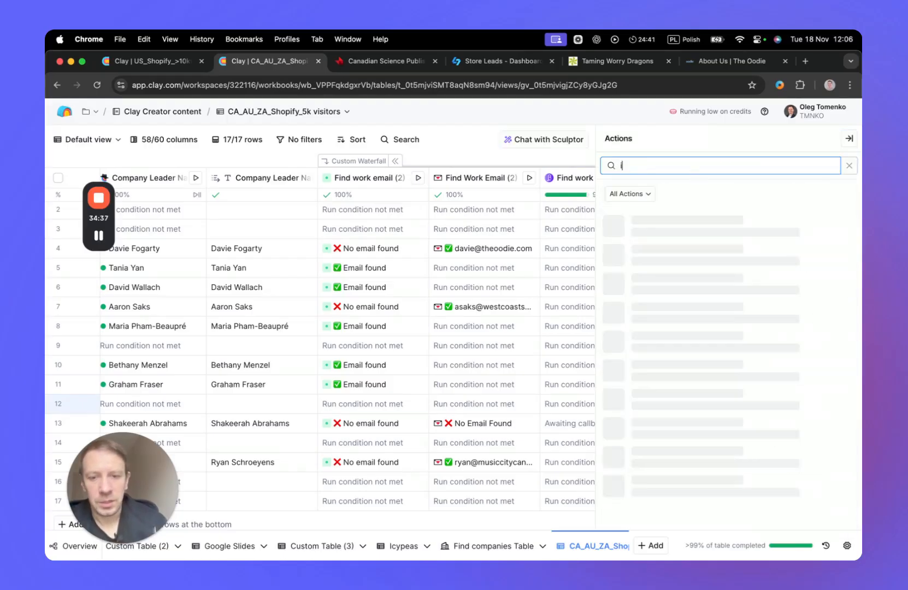
pyautogui.write('n')
pyautogui.press('BackSpace')
pyautogui.press('BackSpace')
pyautogui.write('verify')
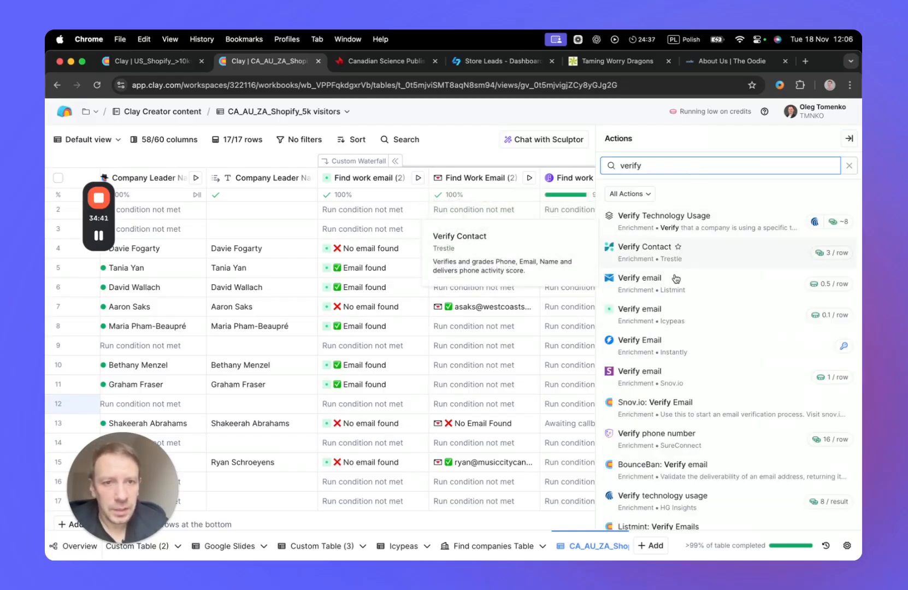
pyautogui.click(699, 341)
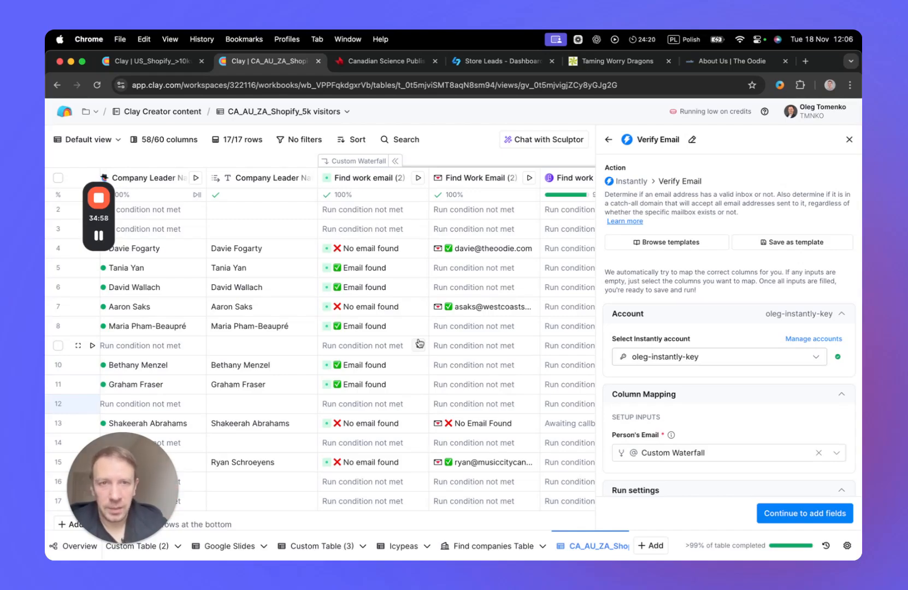
pyautogui.click(98, 236)
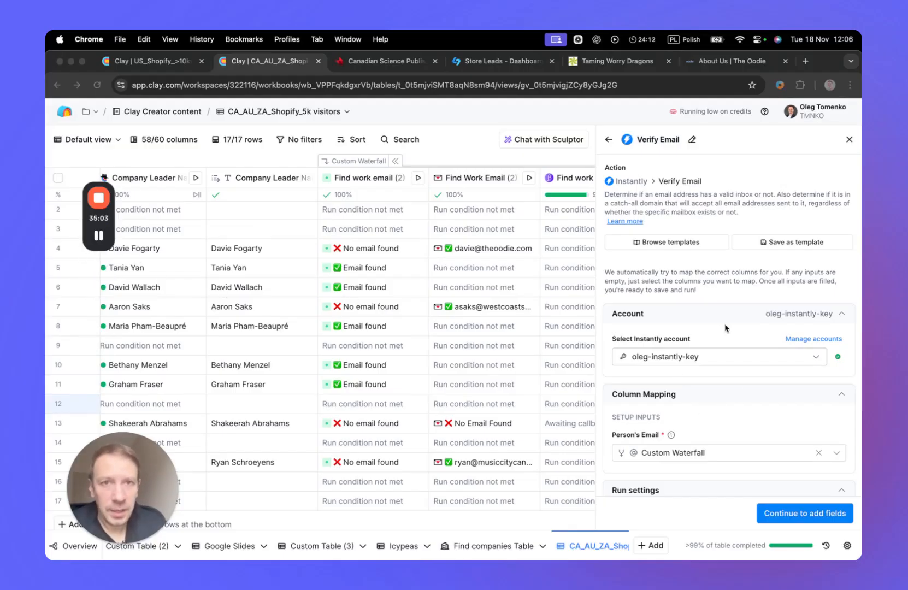
# Set the Verify Email action to run only if the Custom Waterfall column has a value.
pyautogui.hscroll(5, 528, 350)
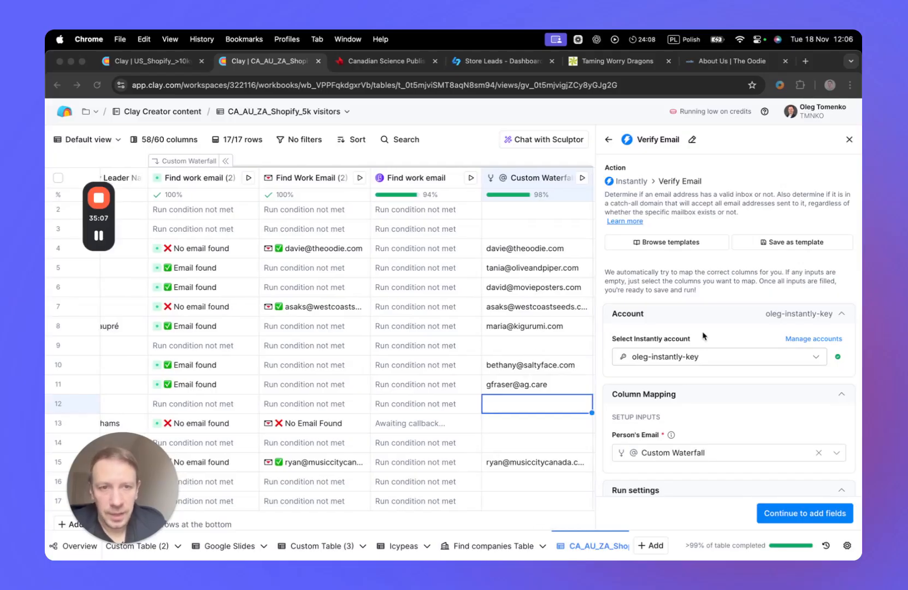
pyautogui.scroll(-3, 716, 391)
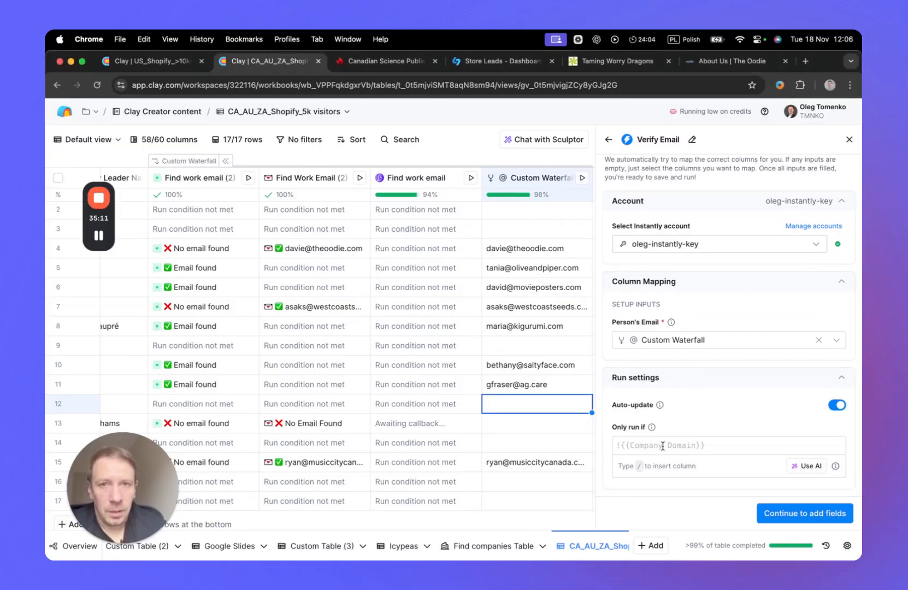
pyautogui.click(667, 447)
pyautogui.write('/cu')
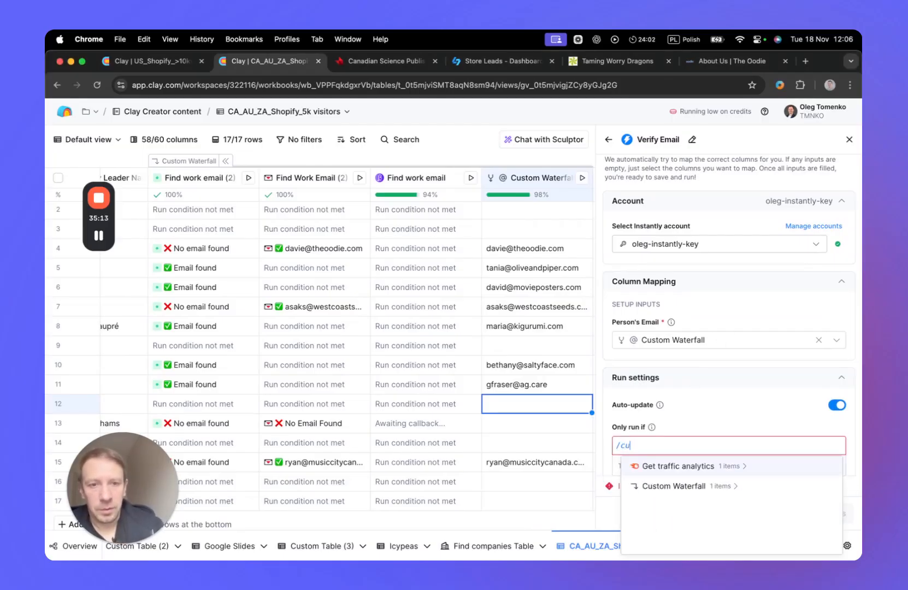
pyautogui.click(672, 482)
pyautogui.click(685, 504)
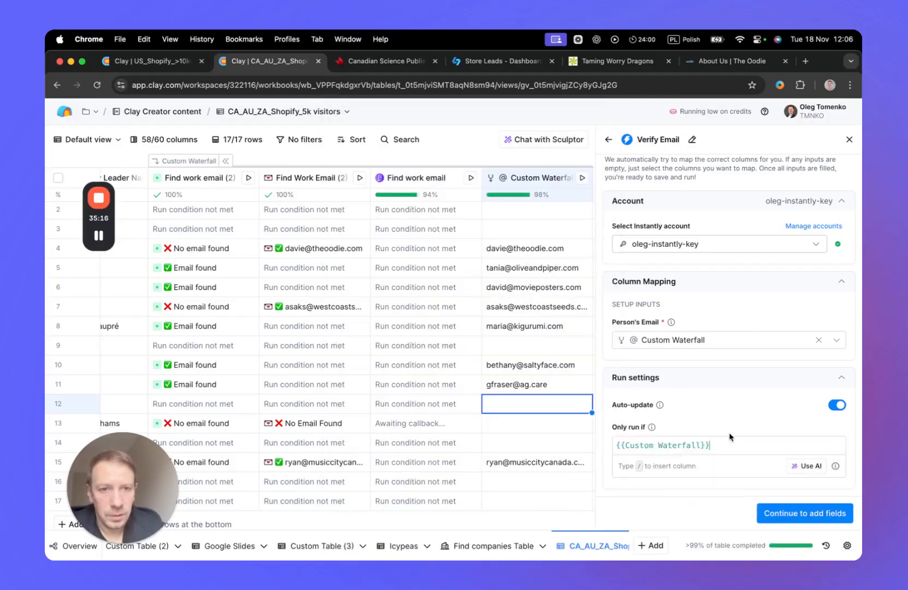
# Save the Verify Email enrichment without adding data columns and run it on the 17 rows in this view.
pyautogui.click(790, 513)
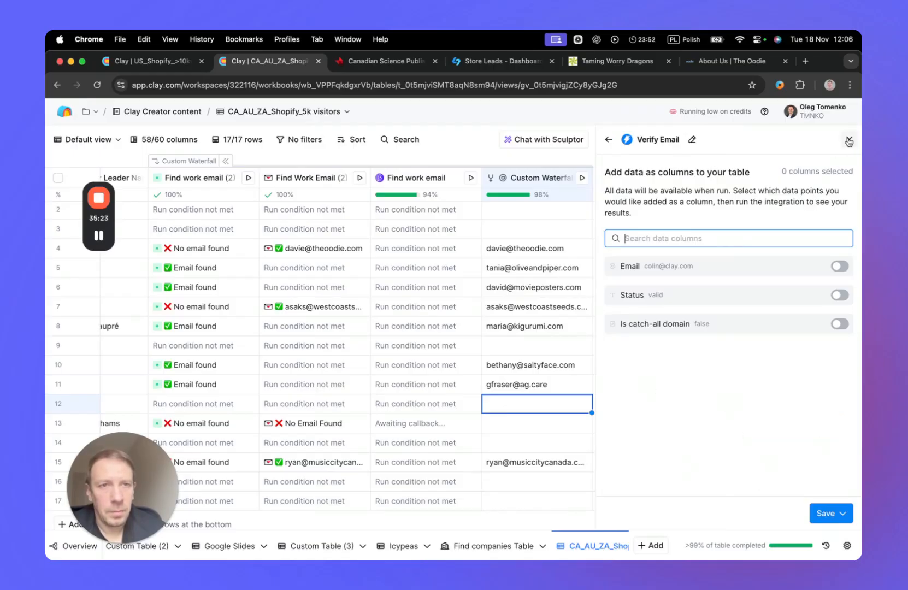
pyautogui.click(819, 514)
pyautogui.click(820, 514)
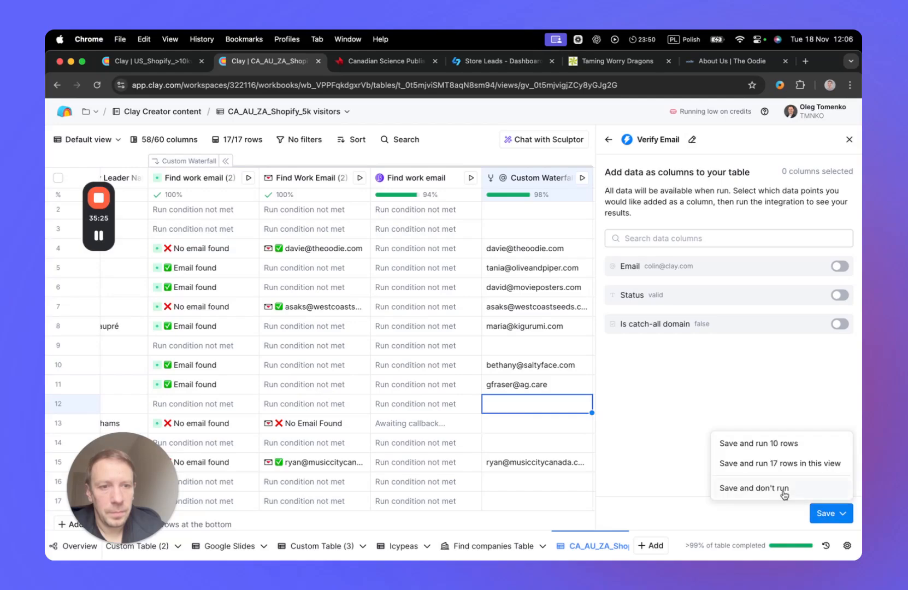
pyautogui.click(773, 464)
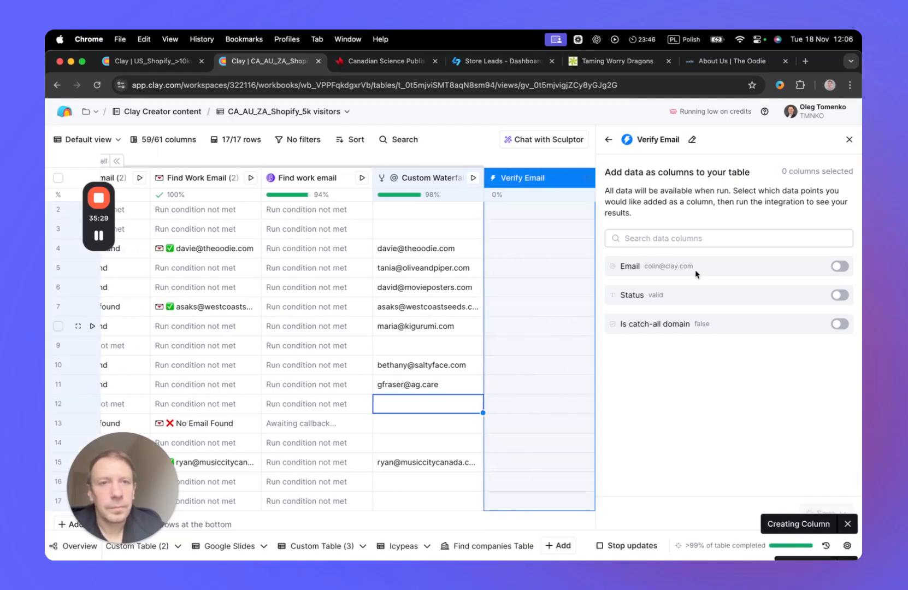
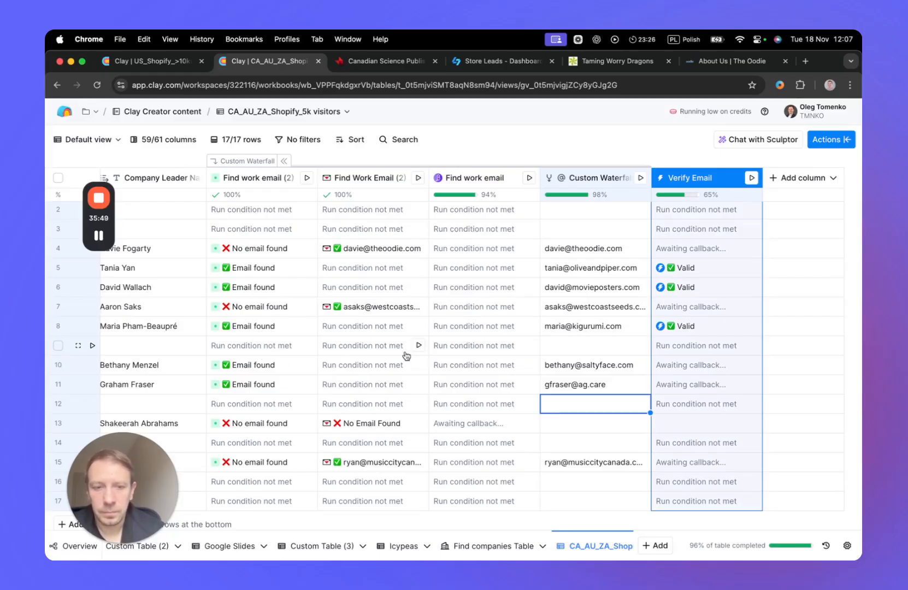
pyautogui.press('super+p')
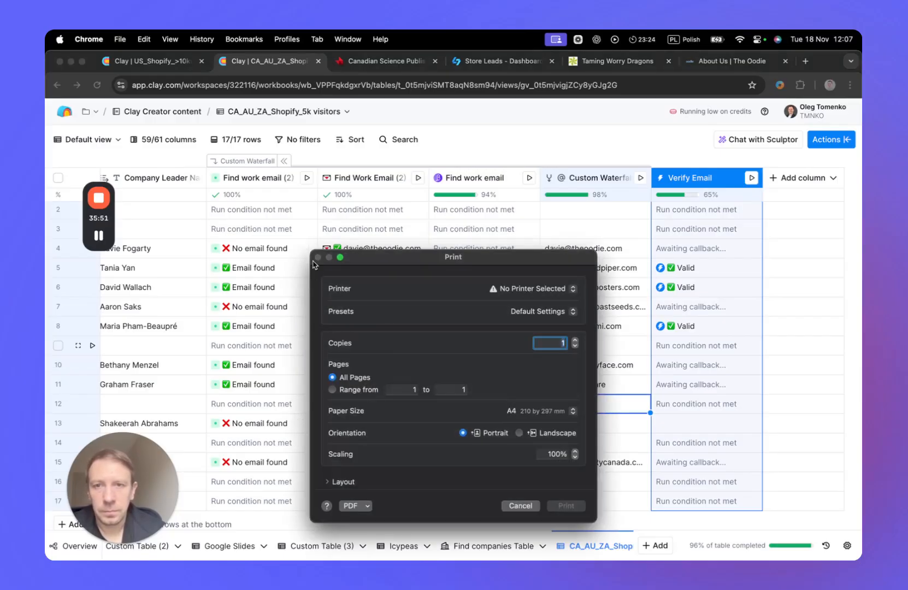
# Dismiss the print dialog and add Verification Status from row 4's Verify Email result as a new column.
pyautogui.click(520, 506)
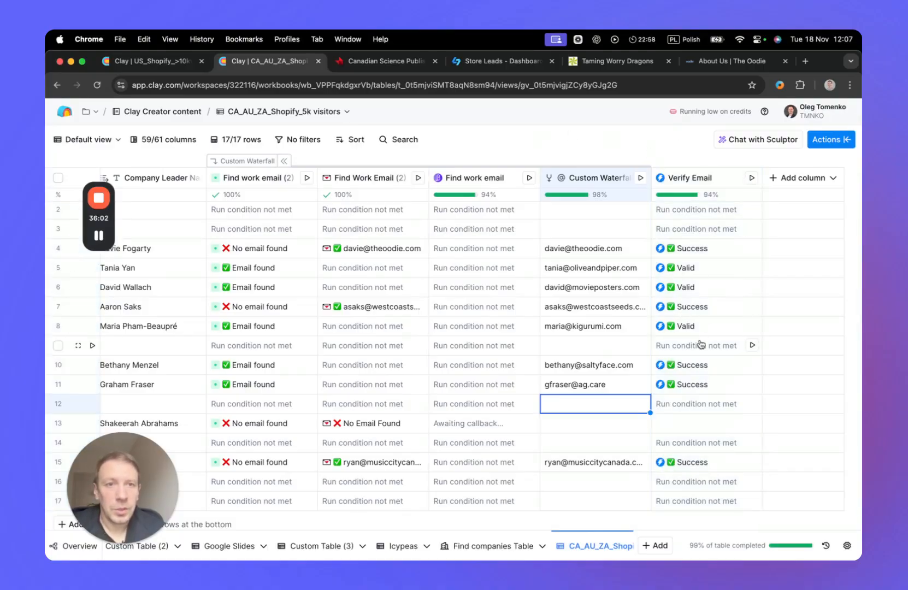
pyautogui.scroll(-1, 701, 341)
pyautogui.scroll(2, 700, 343)
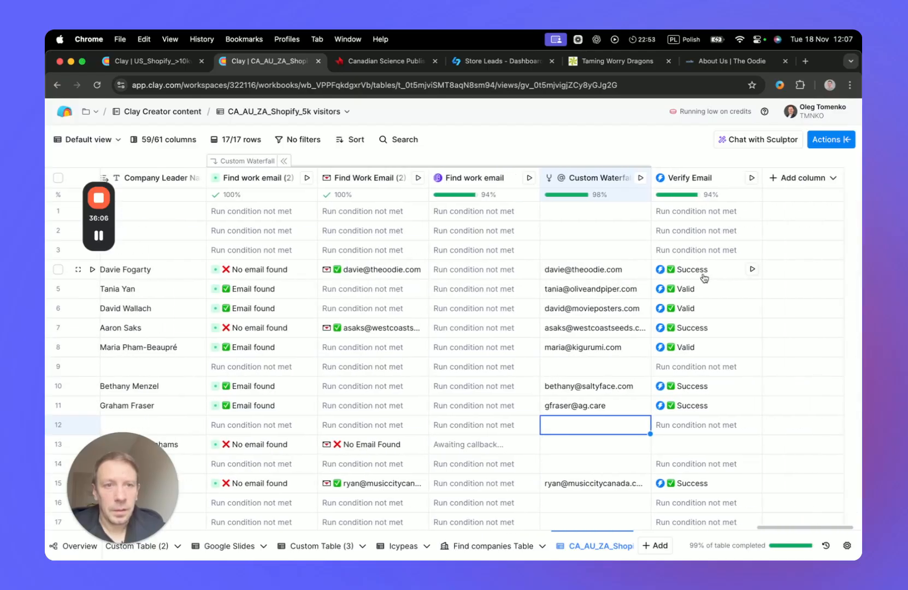
pyautogui.click(704, 274)
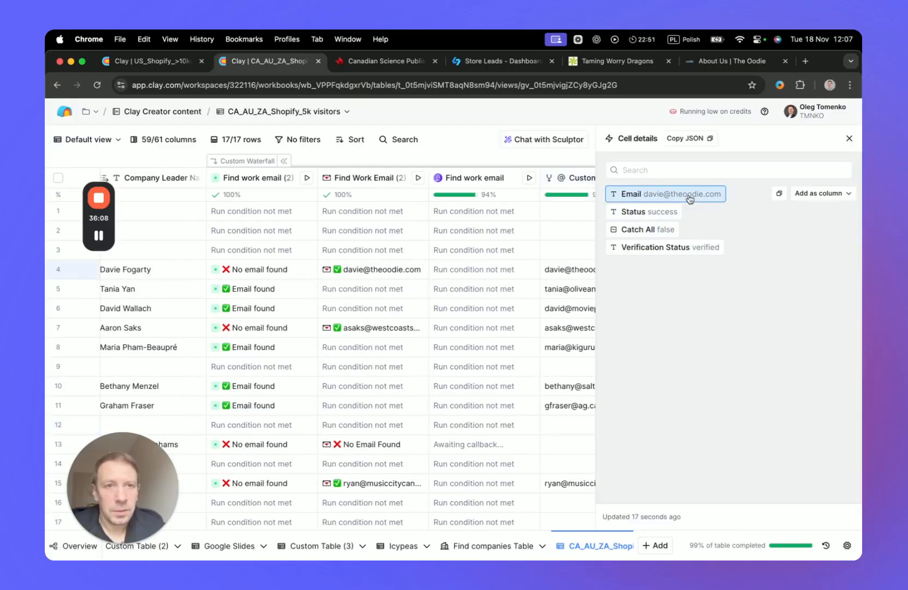
pyautogui.click(814, 247)
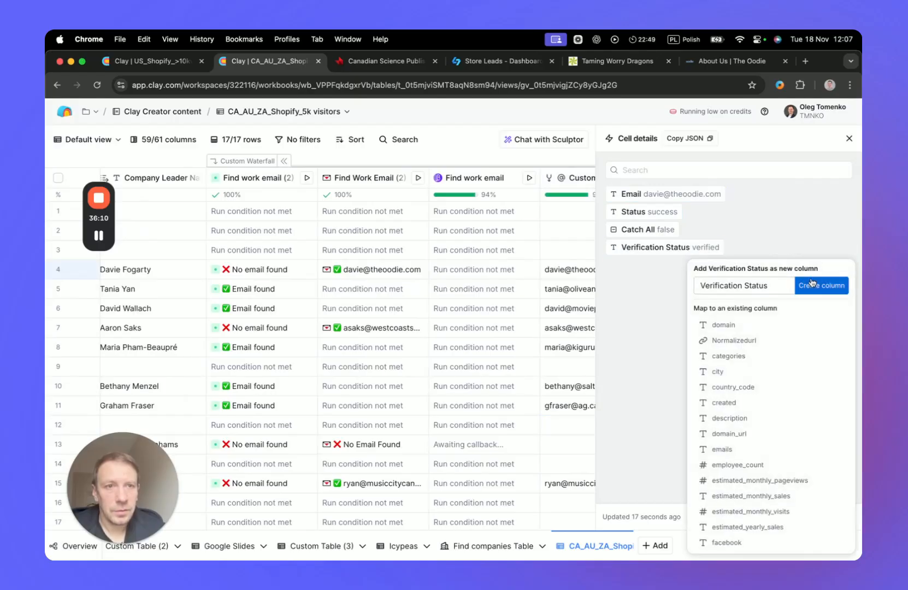
pyautogui.click(812, 286)
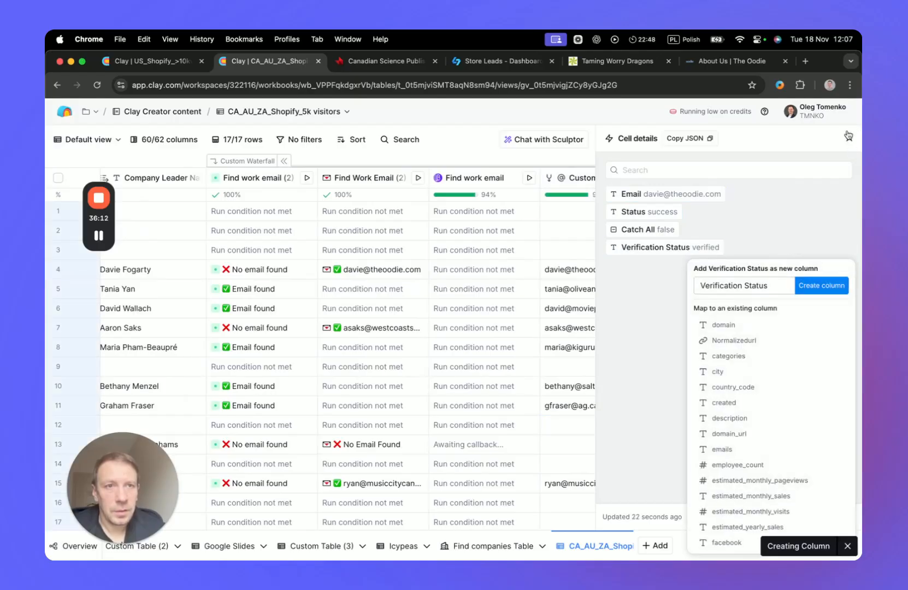
pyautogui.click(848, 141)
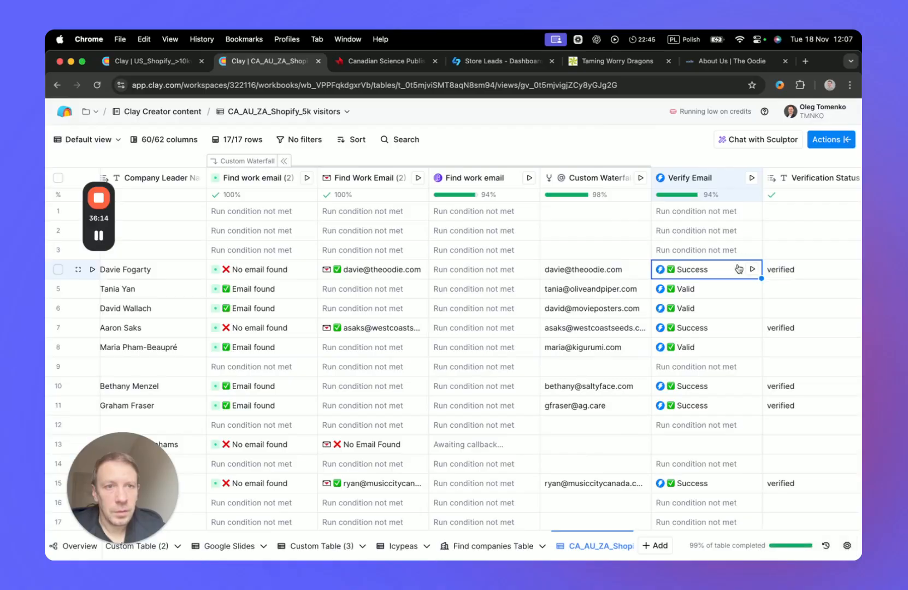
# Add Status from row 5's Verify Email result as a new column.
pyautogui.hscroll(4, 756, 268)
pyautogui.click(601, 292)
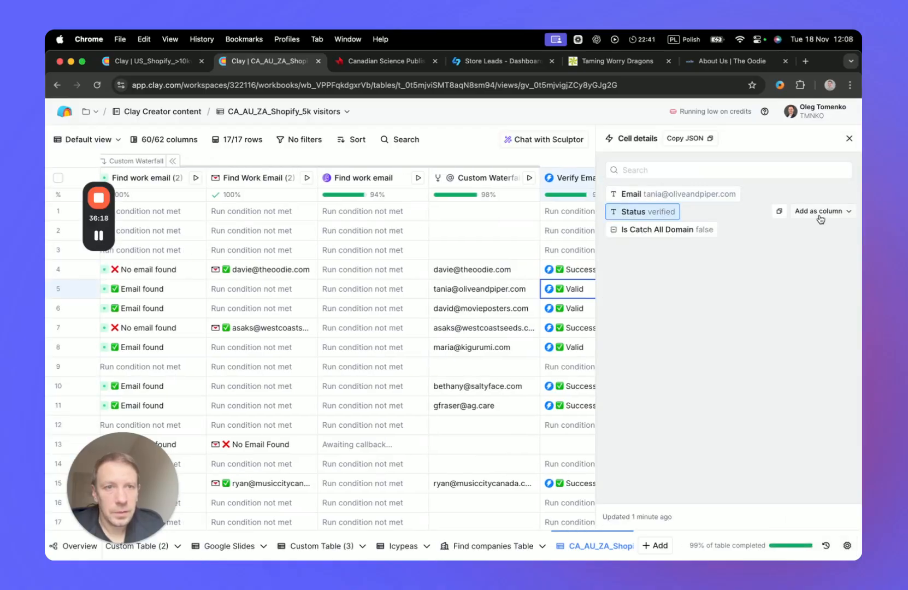
pyautogui.click(819, 212)
pyautogui.click(807, 252)
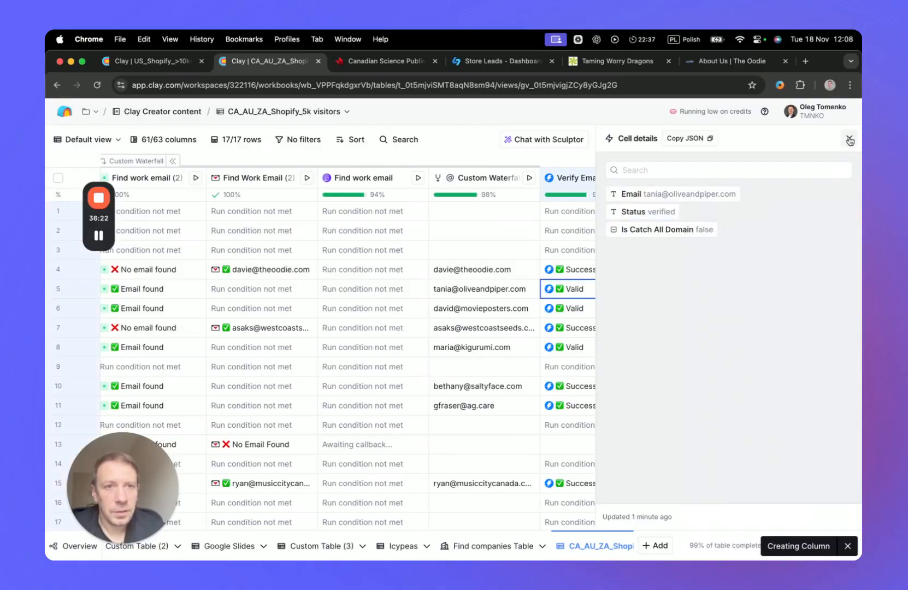
pyautogui.click(849, 141)
# Compare the Status and Verification Status values in rows 4 and 5.
pyautogui.click(749, 270)
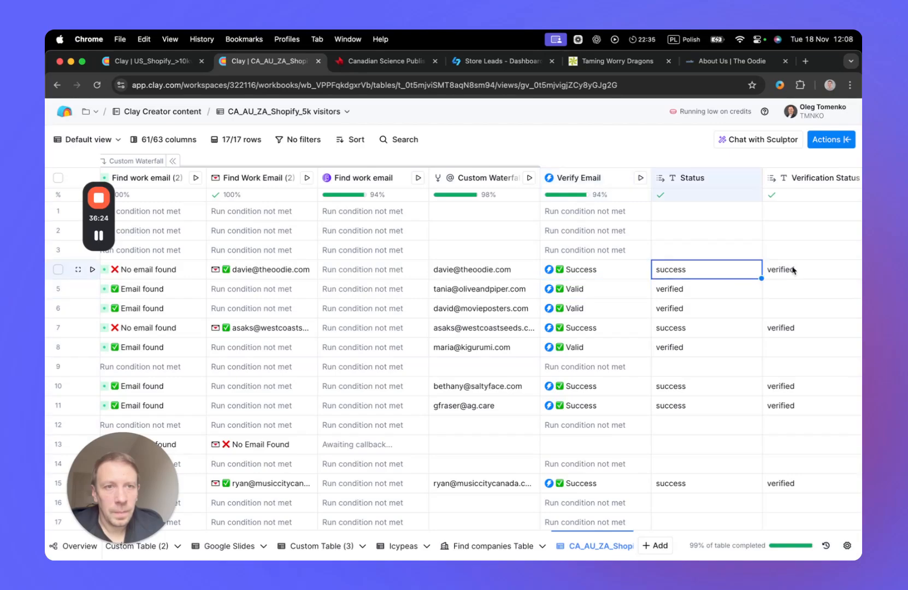
pyautogui.click(793, 270)
pyautogui.hscroll(4, 748, 296)
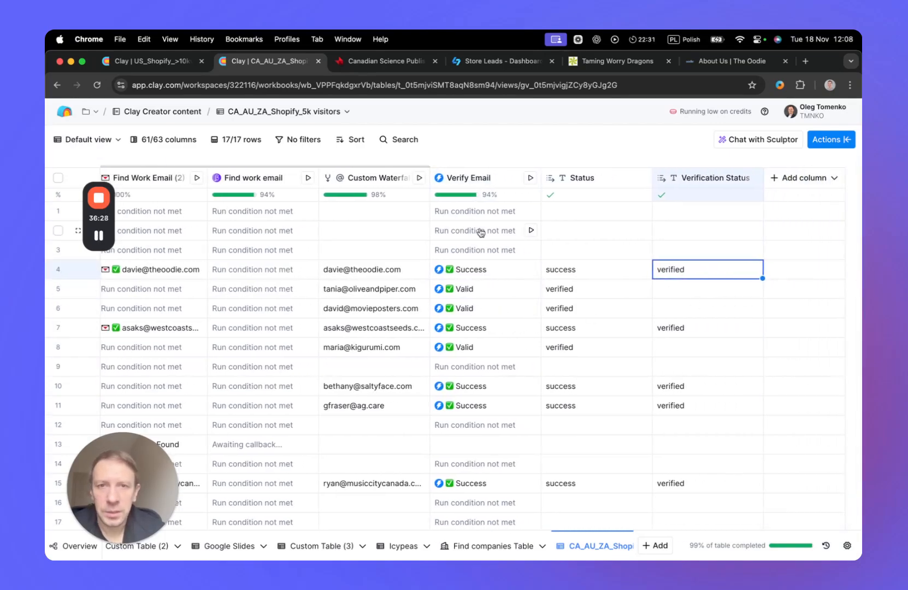
pyautogui.click(580, 293)
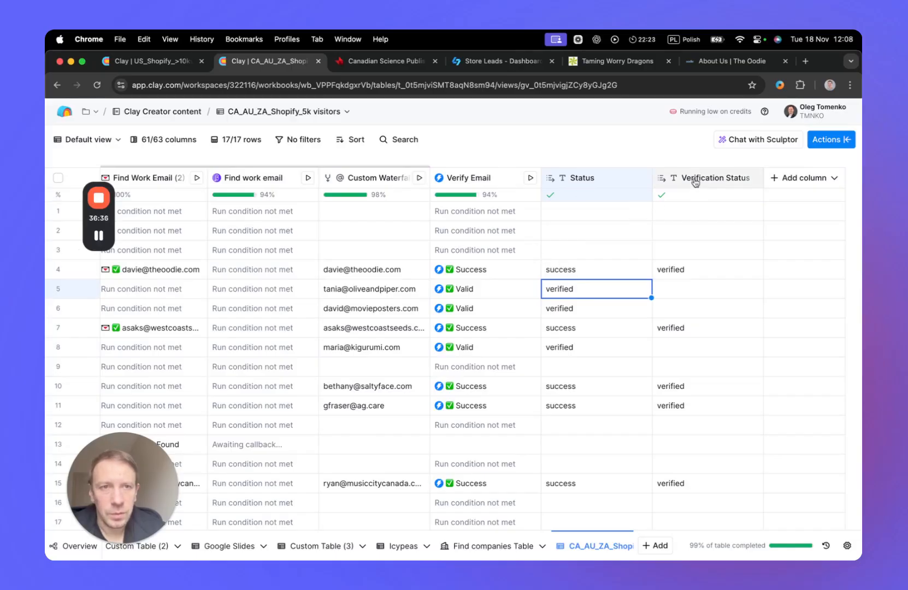
pyautogui.click(687, 266)
pyautogui.click(609, 289)
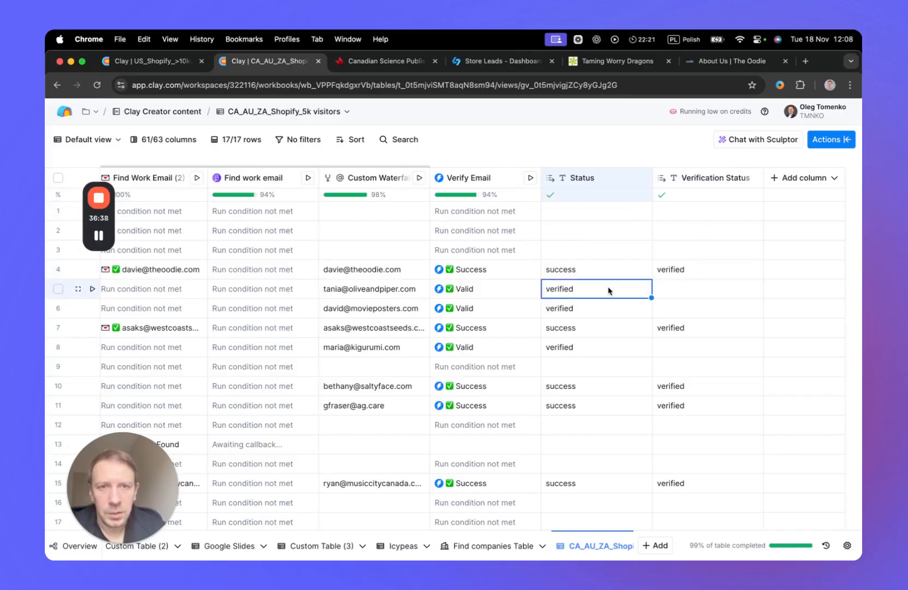
pyautogui.hscroll(1, 614, 290)
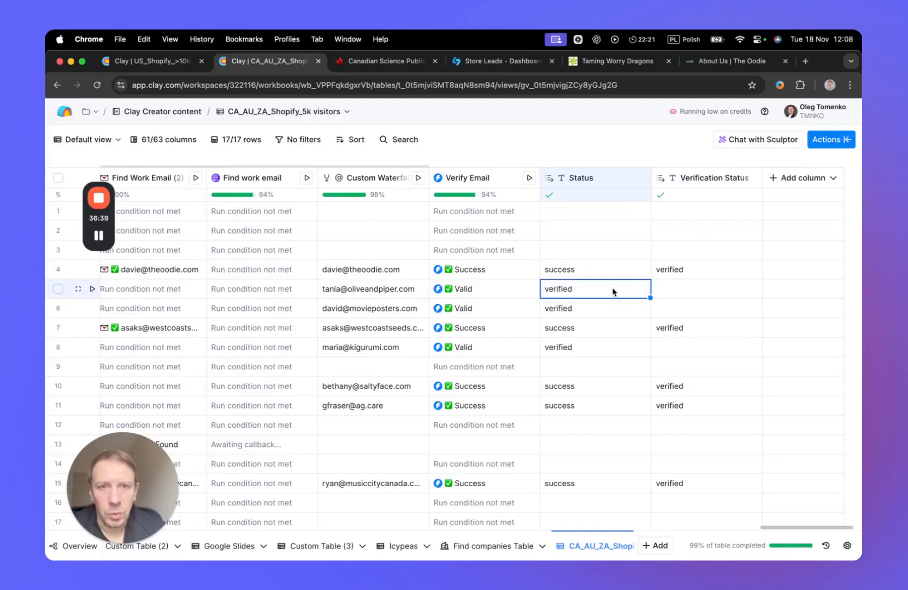
pyautogui.click(776, 179)
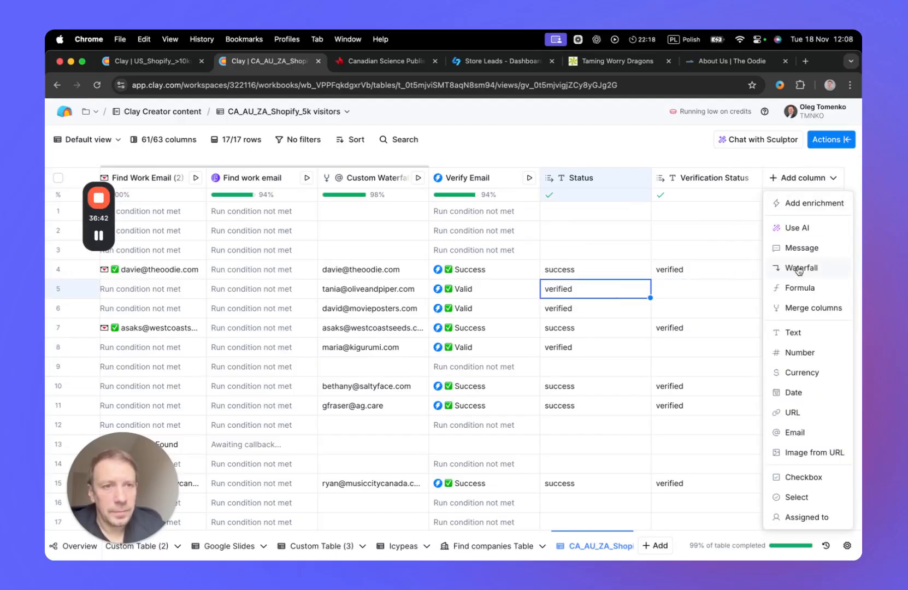
pyautogui.click(797, 267)
pyautogui.click(848, 140)
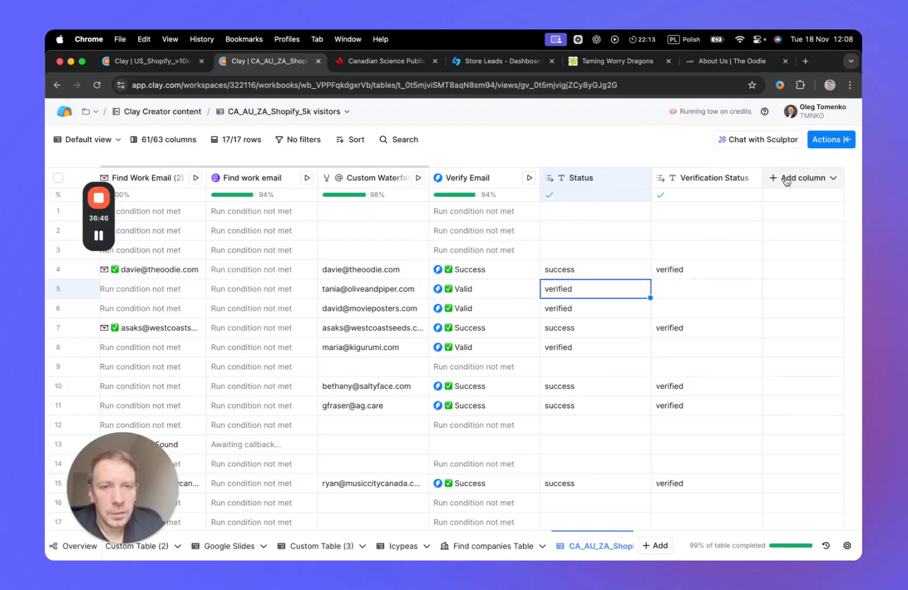
# Start a new formula column and describe its first condition as Verification Status == "verified".
pyautogui.click(679, 269)
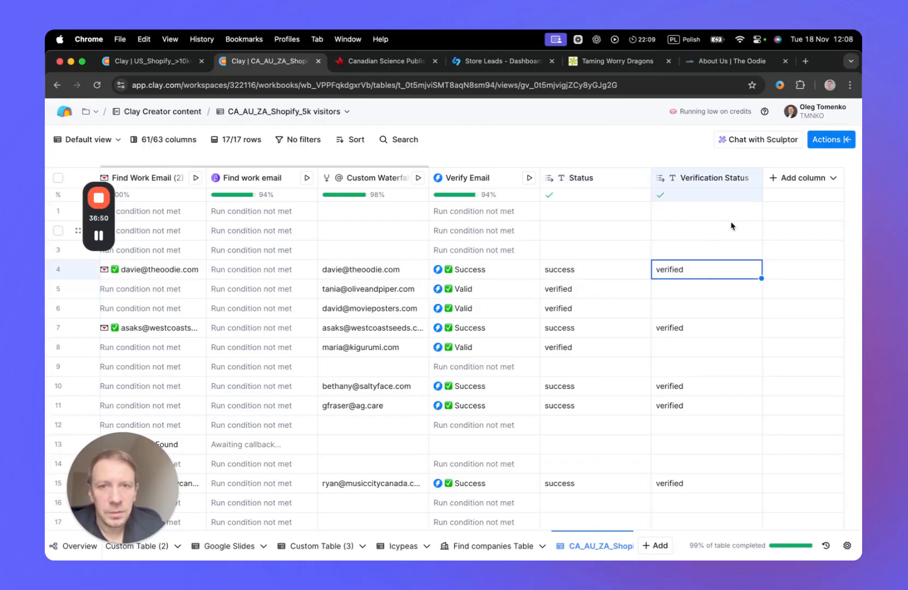
pyautogui.click(776, 179)
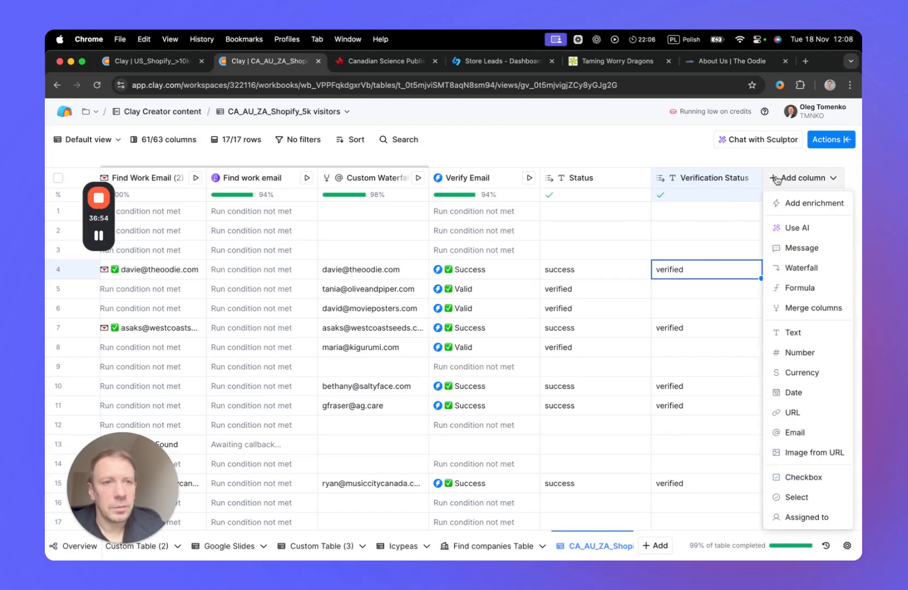
pyautogui.click(793, 290)
pyautogui.click(374, 260)
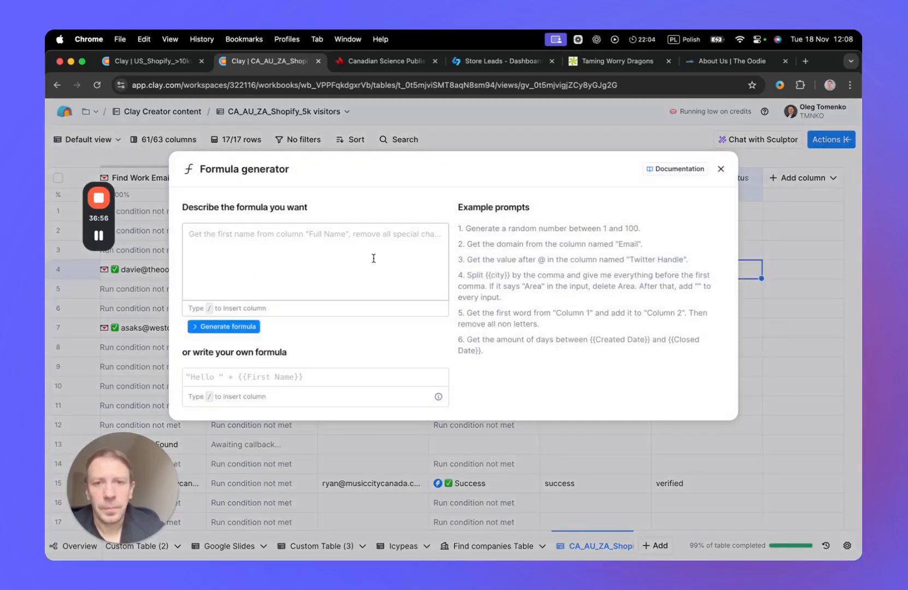
pyautogui.write('/ver')
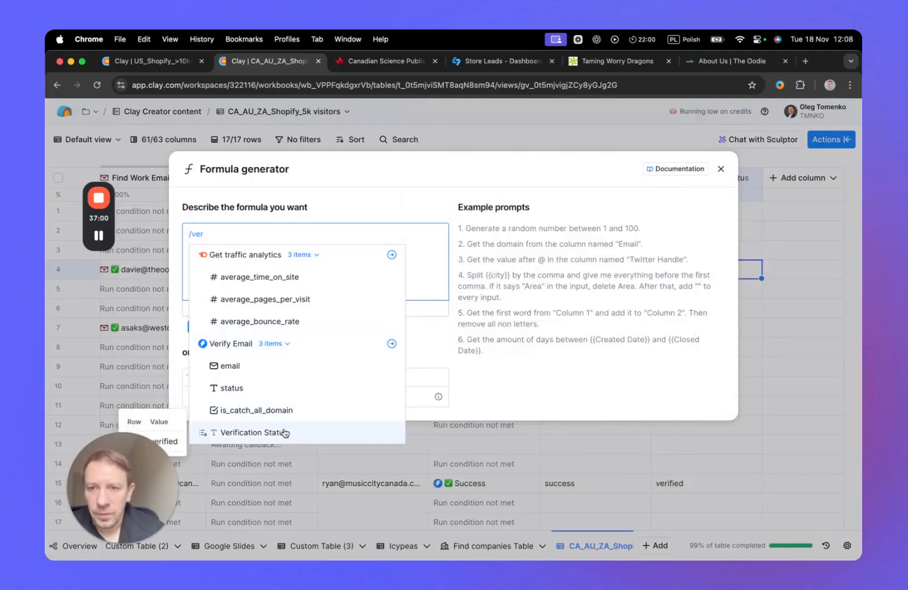
pyautogui.click(285, 433)
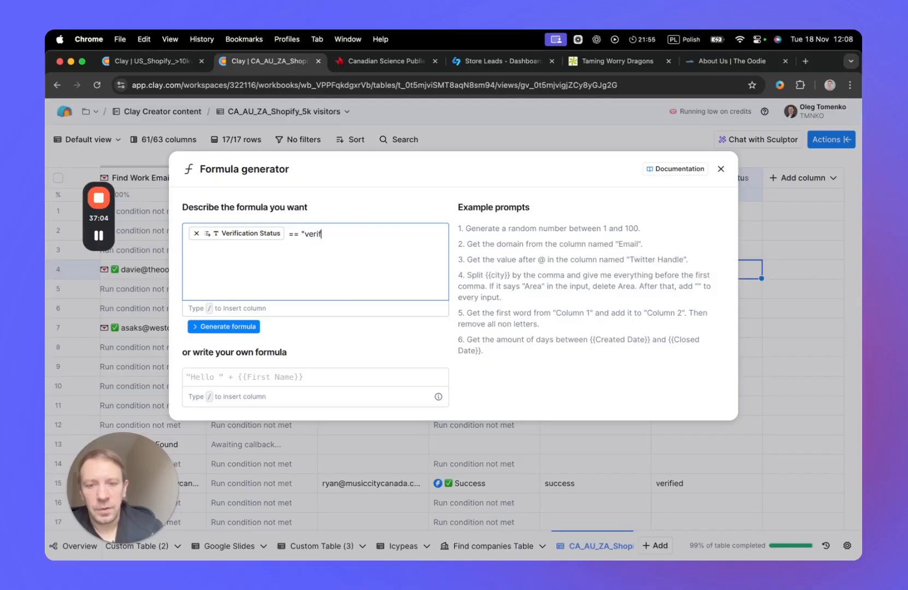
# Extend the condition with OR Verify Email's status == "verified", generate the formula and save it as a column.
pyautogui.write('OR /sta')
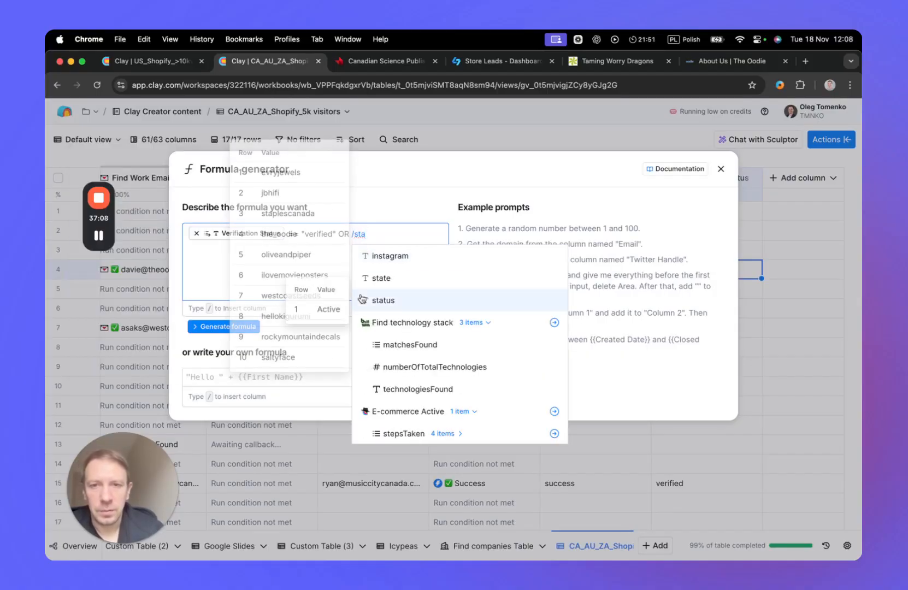
pyautogui.scroll(-5, 414, 341)
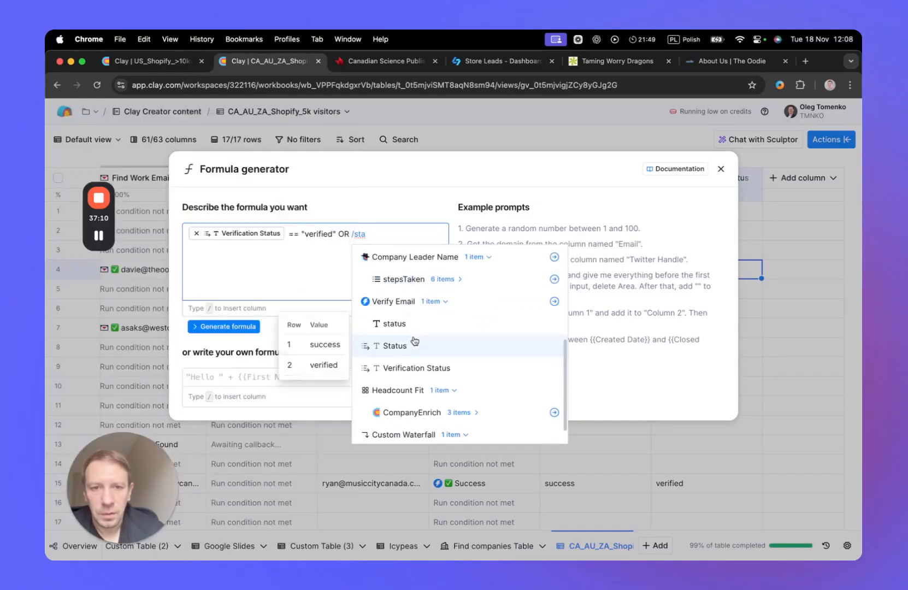
pyautogui.scroll(-1, 414, 341)
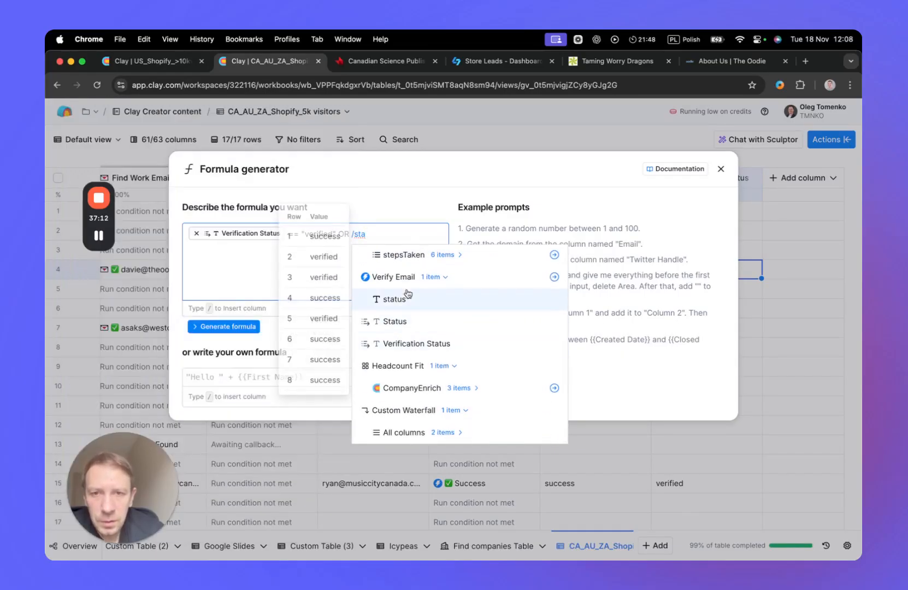
pyautogui.click(407, 298)
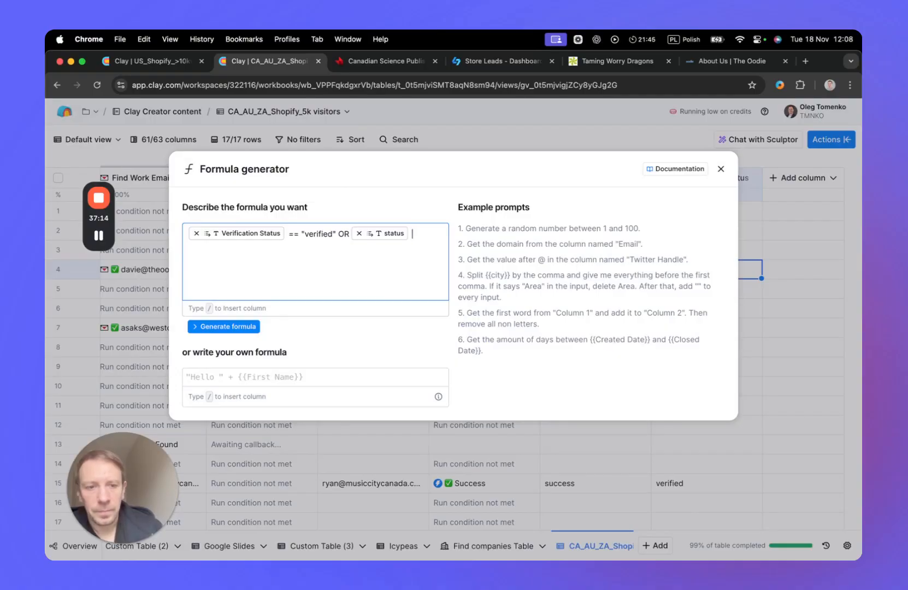
pyautogui.write('== "verified')
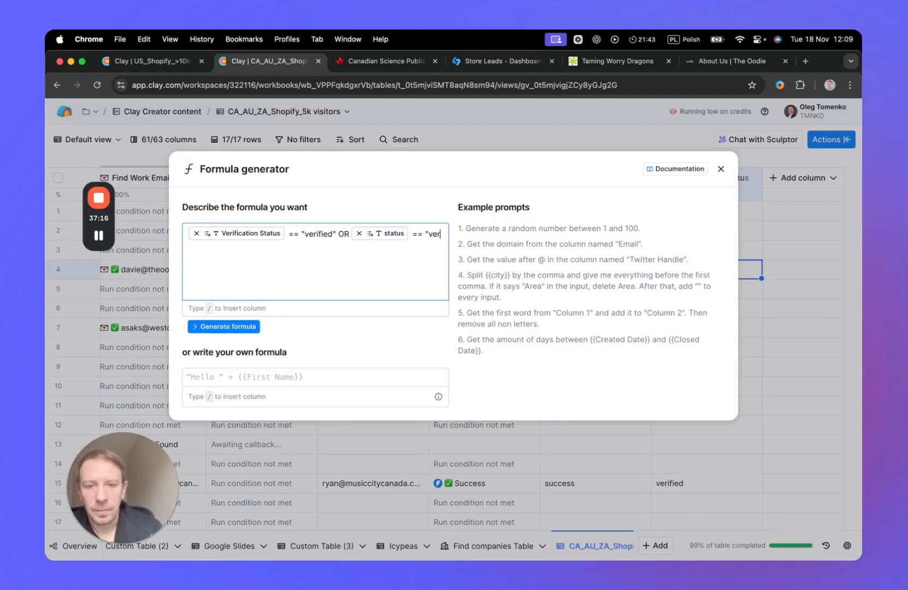
pyautogui.click(241, 326)
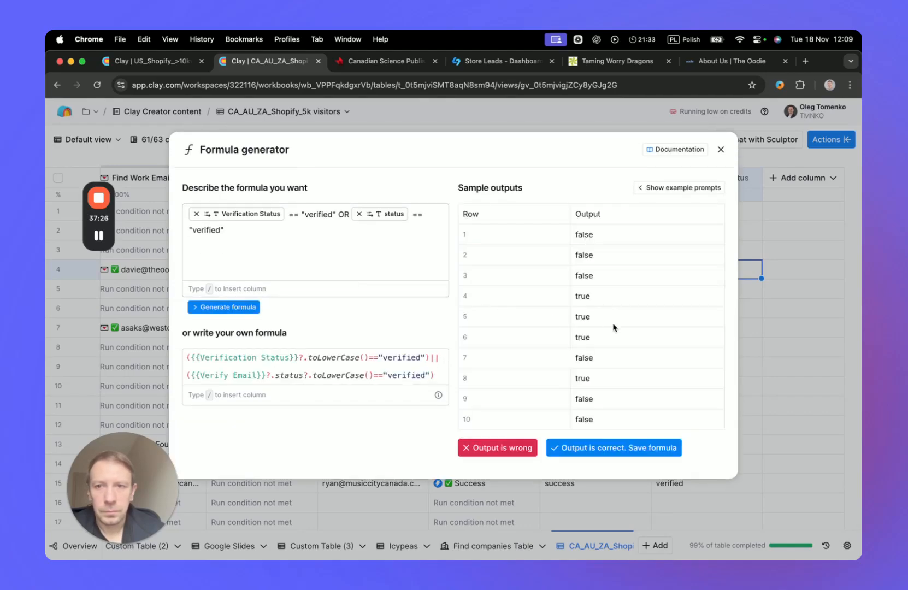
pyautogui.click(617, 449)
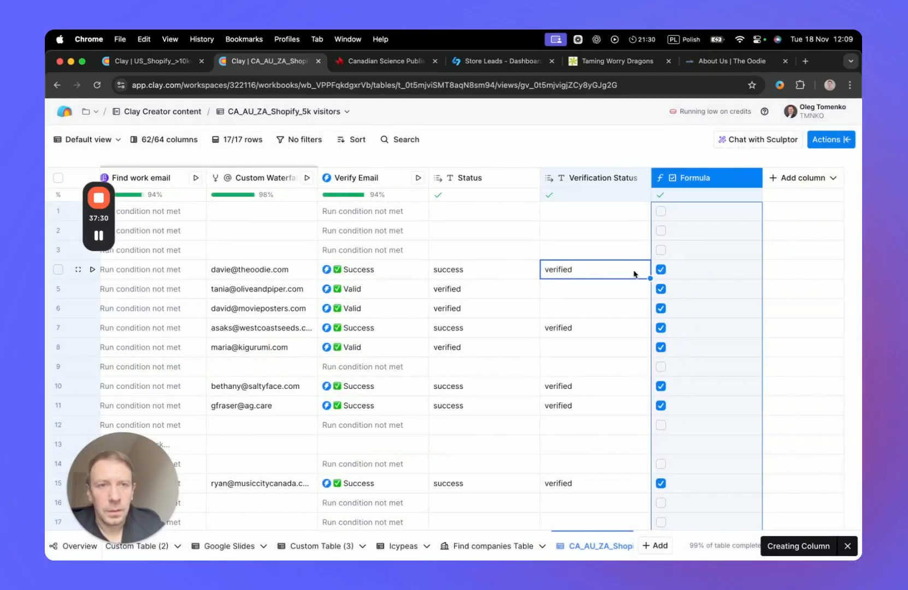
# Rename the new formula column to Email Verified.
pyautogui.click(699, 179)
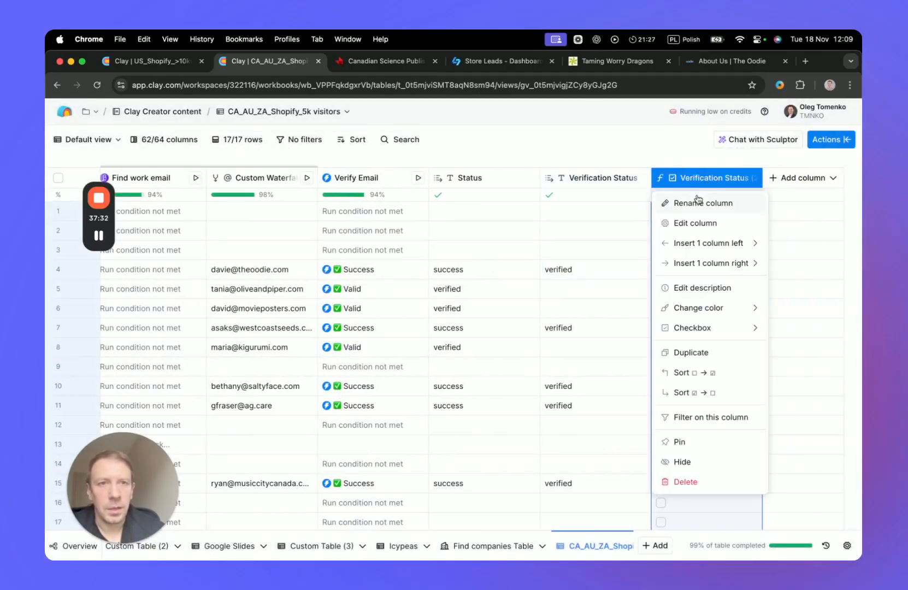
pyautogui.click(698, 201)
pyautogui.write('Email')
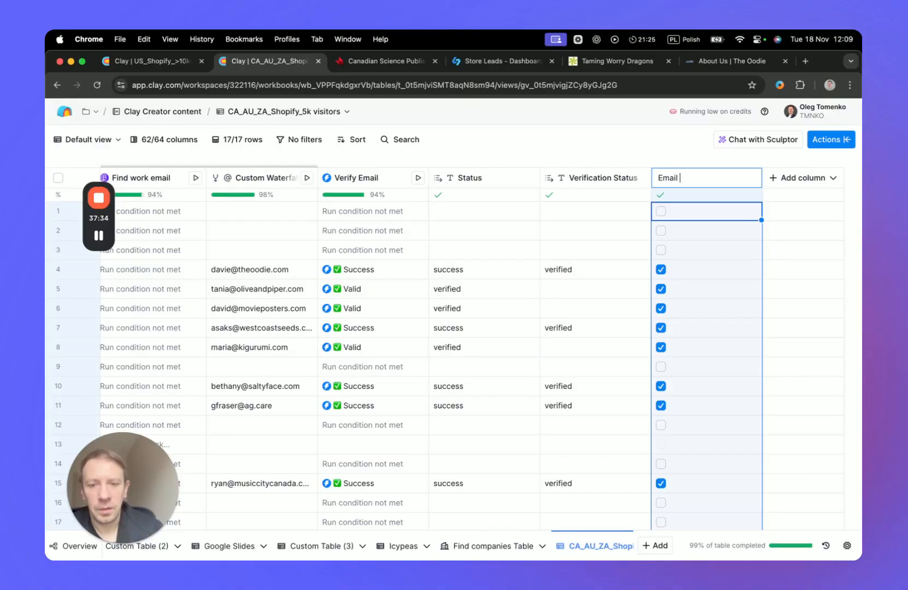
pyautogui.write(' Verified')
pyautogui.press('Return')
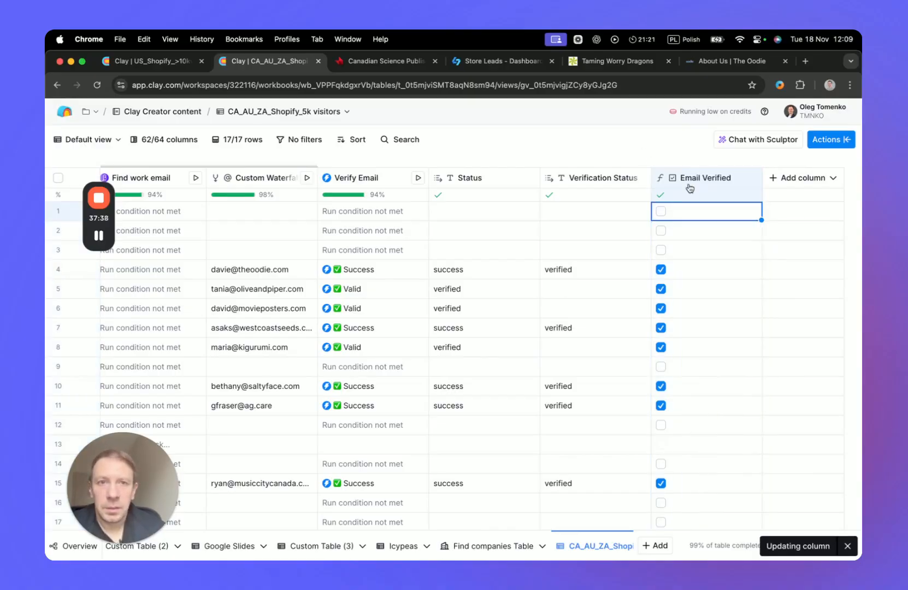
# Review the table's columns from the imported domain data through to the Find technology stack enrichment.
pyautogui.hscroll(-15, 645, 310)
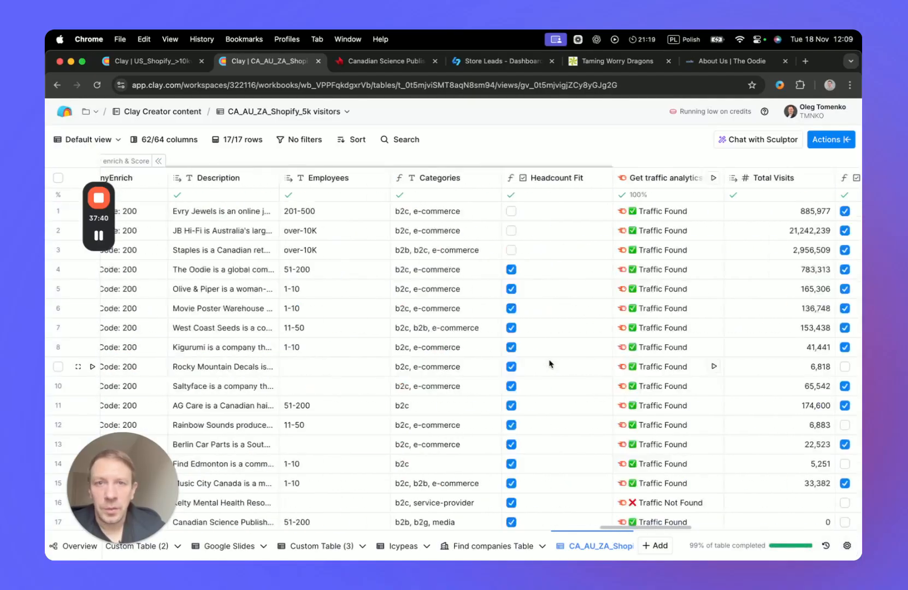
pyautogui.hscroll(-15, 550, 363)
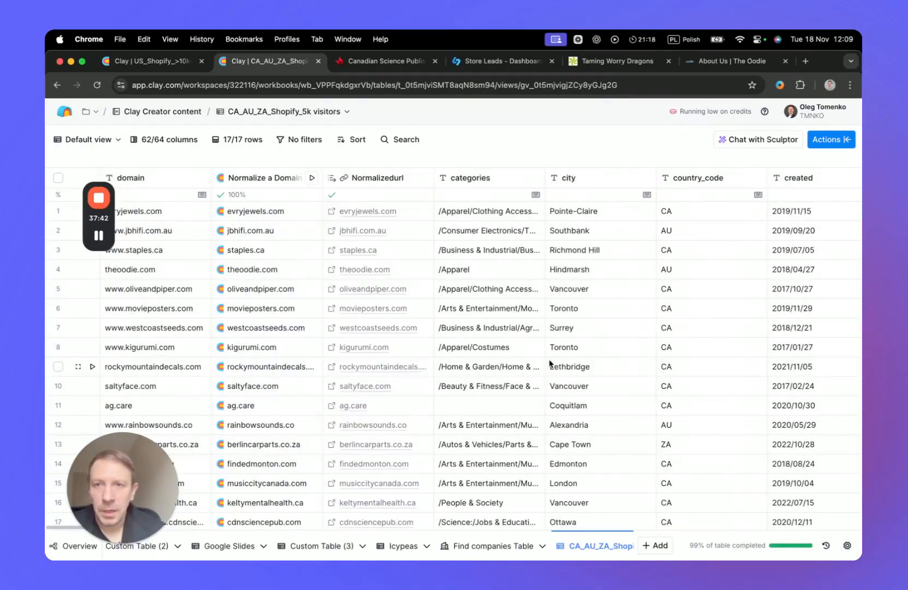
pyautogui.hscroll(5, 401, 386)
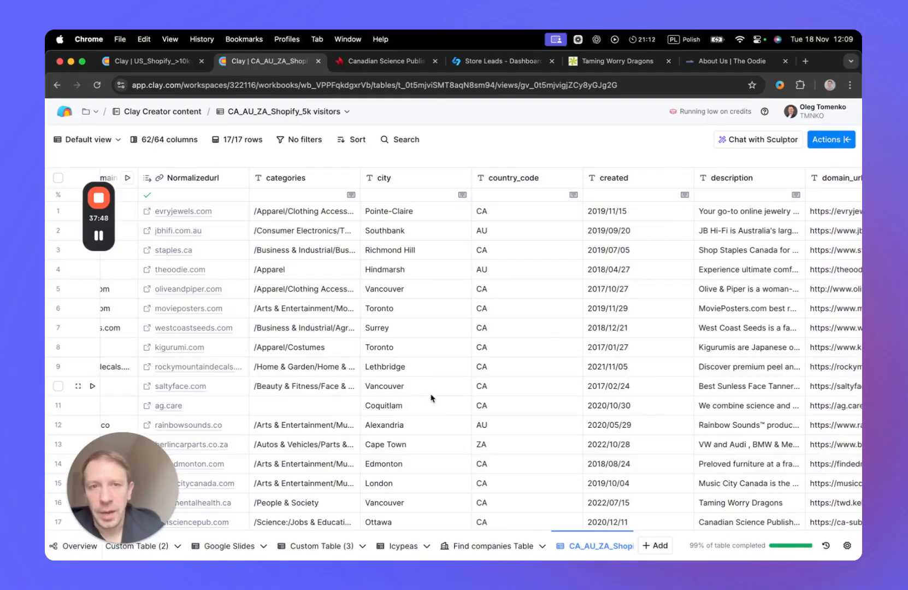
pyautogui.hscroll(-4, 431, 398)
pyautogui.hscroll(20, 432, 399)
pyautogui.hscroll(15, 432, 399)
pyautogui.hscroll(10, 432, 398)
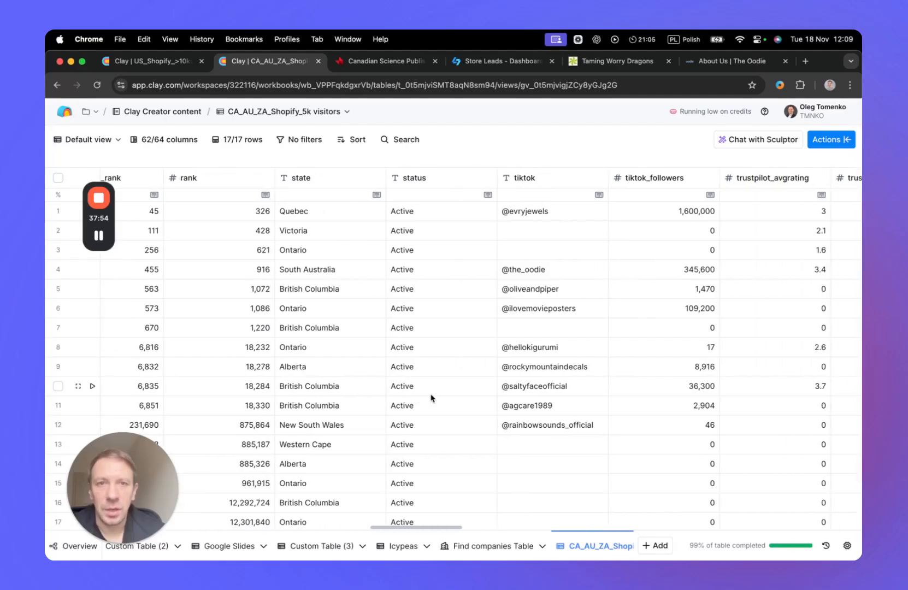
pyautogui.hscroll(12, 431, 398)
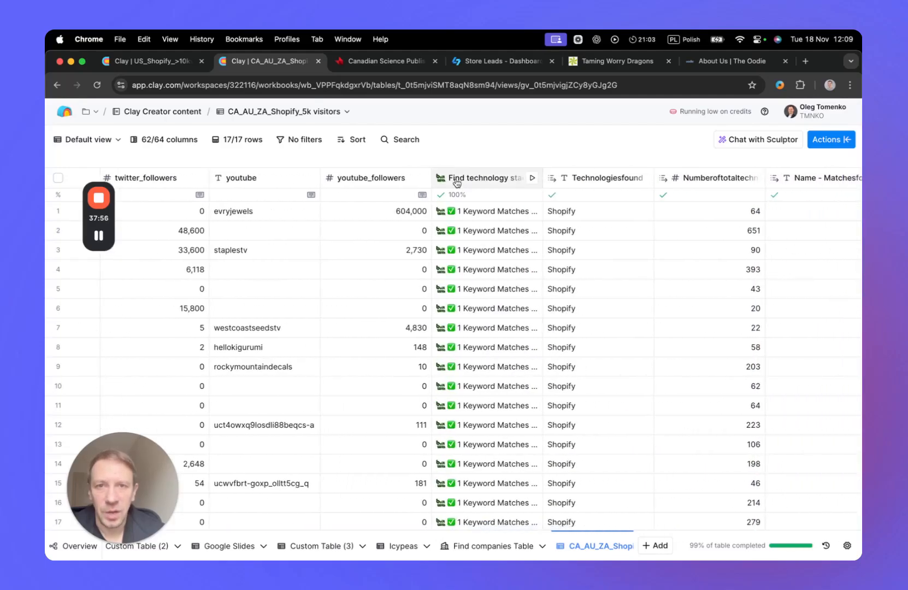
# Review the qualification columns from the technology stack and e-commerce check through company enrichment, headcount fit and traffic to Shopify Qualified.
pyautogui.hscroll(3, 495, 320)
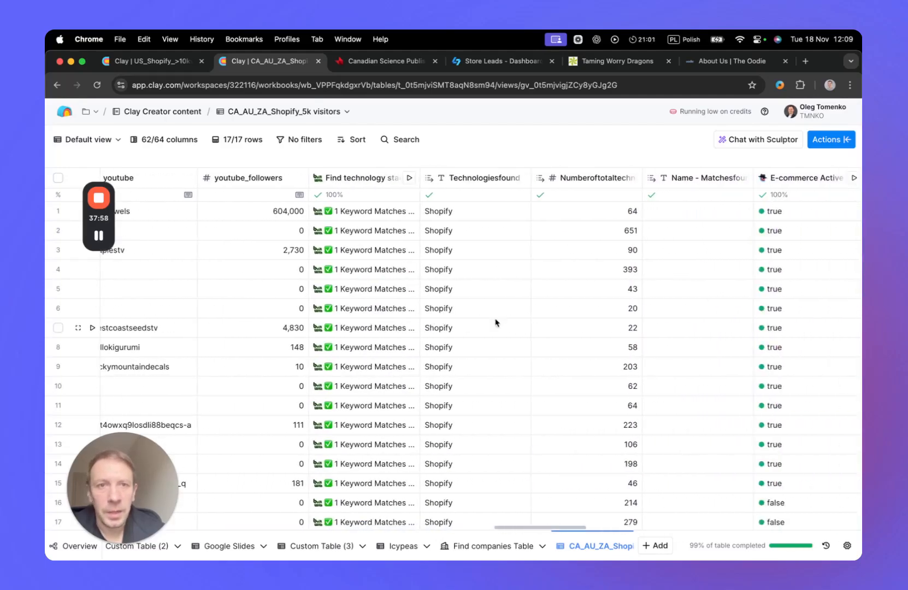
pyautogui.hscroll(5, 496, 322)
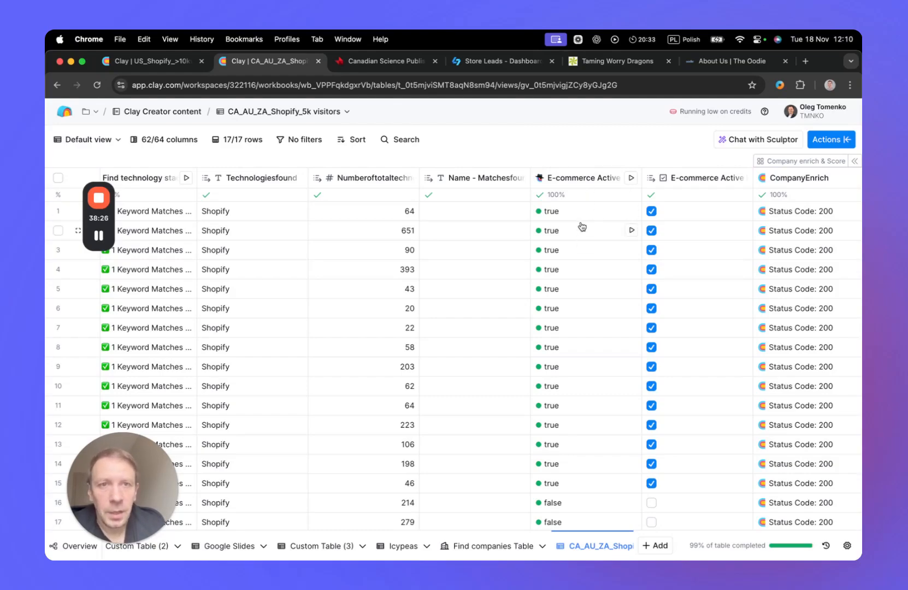
pyautogui.hscroll(6, 588, 276)
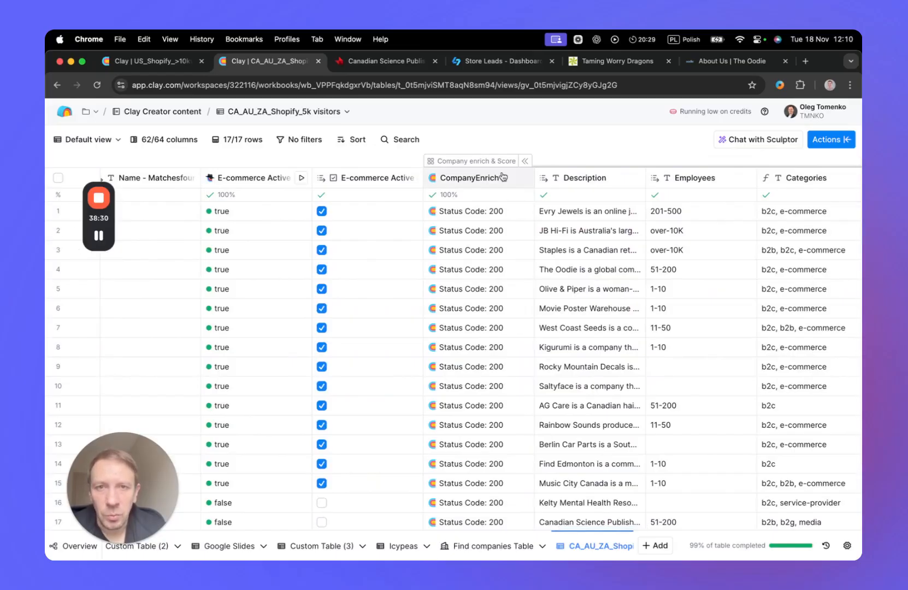
pyautogui.hscroll(5, 515, 328)
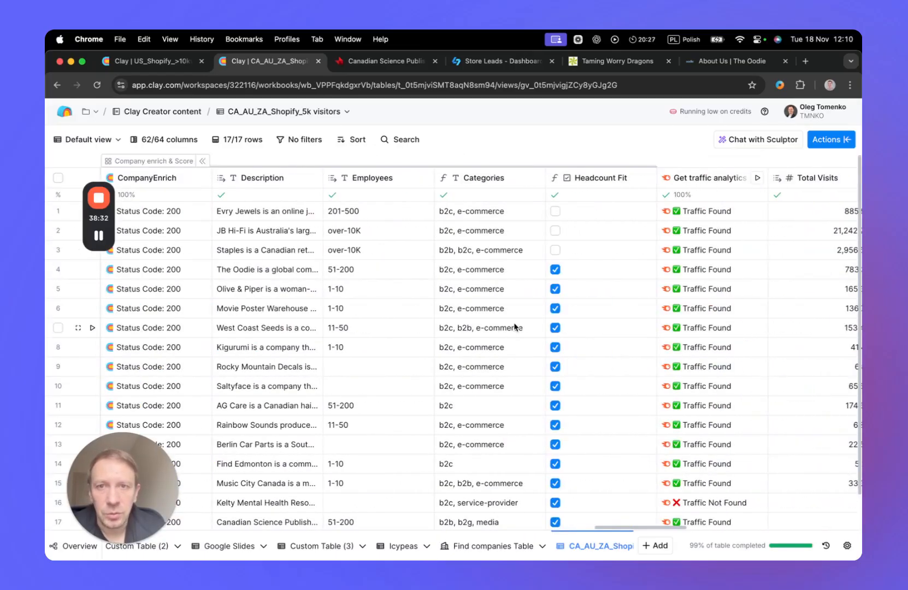
pyautogui.hscroll(4, 483, 311)
pyautogui.hscroll(4, 530, 358)
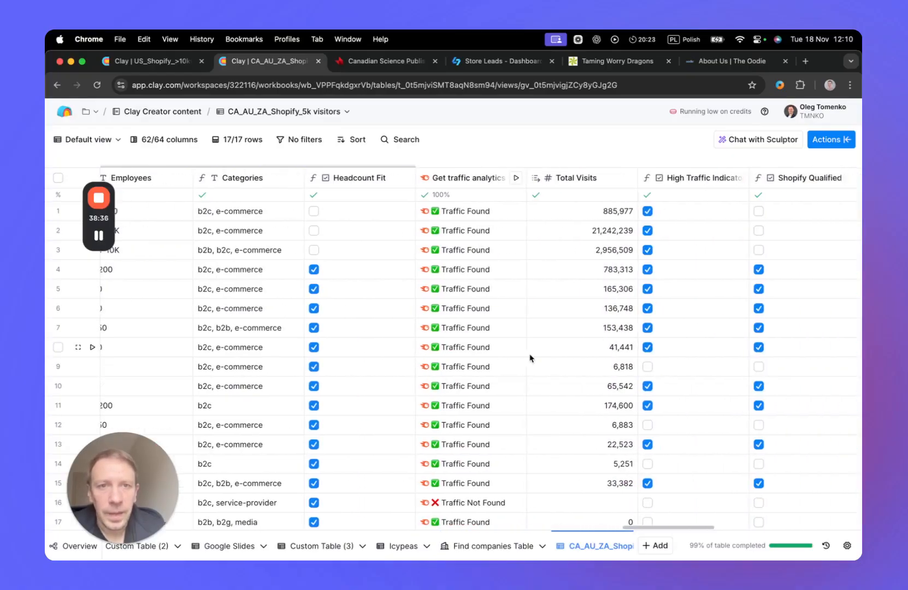
pyautogui.hscroll(-2, 530, 358)
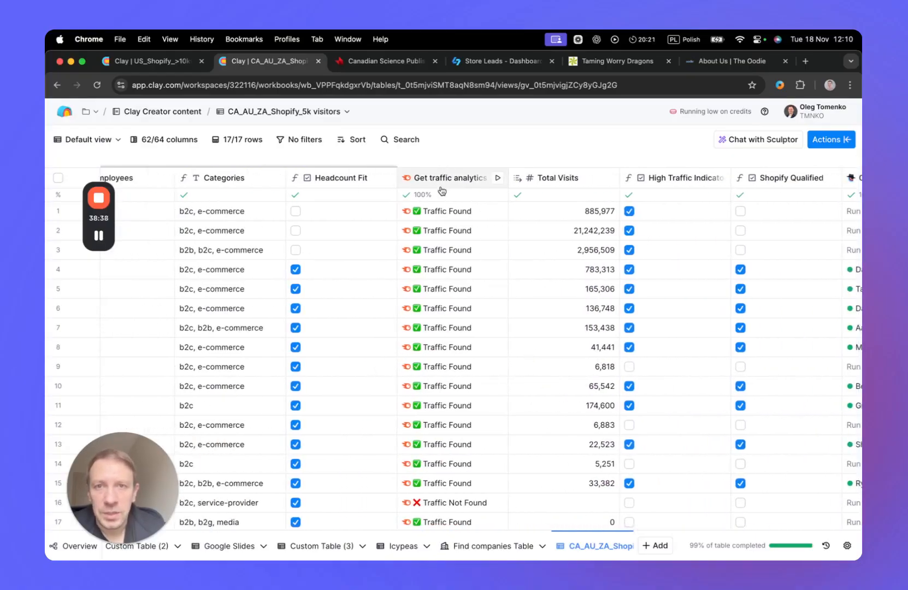
pyautogui.hscroll(4, 544, 347)
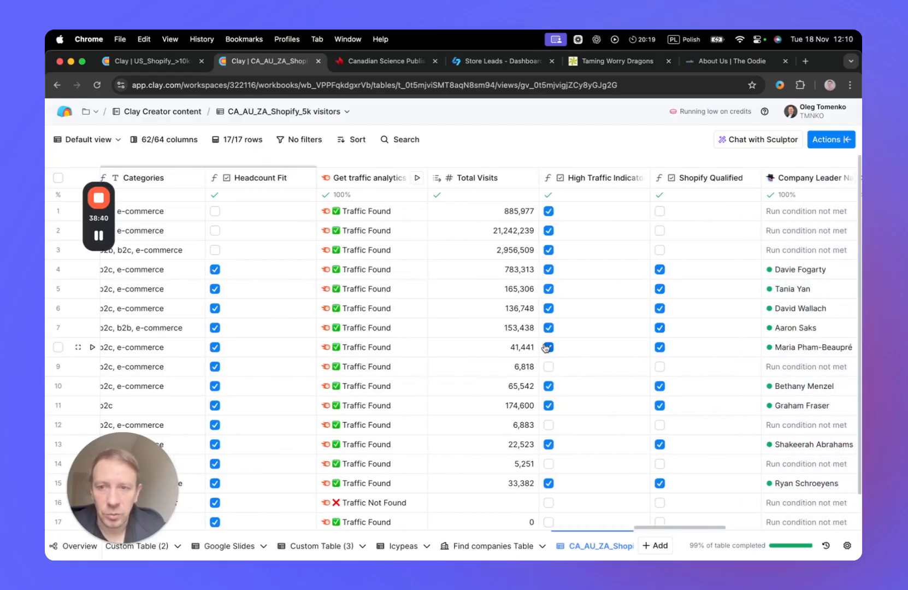
pyautogui.hscroll(5, 544, 346)
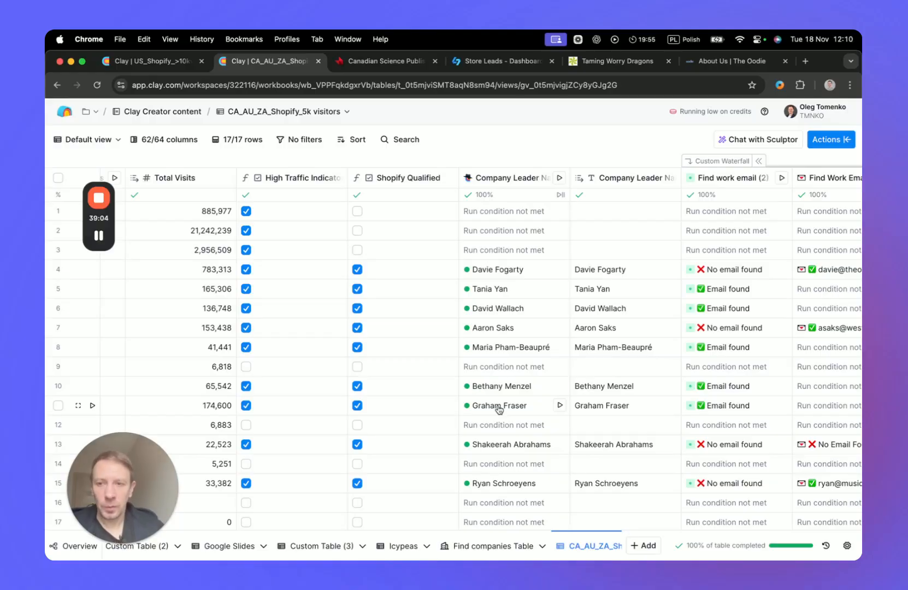
# Examine the company leader names, the three-provider work email waterfall and the Verify Email result columns.
pyautogui.hscroll(4, 546, 410)
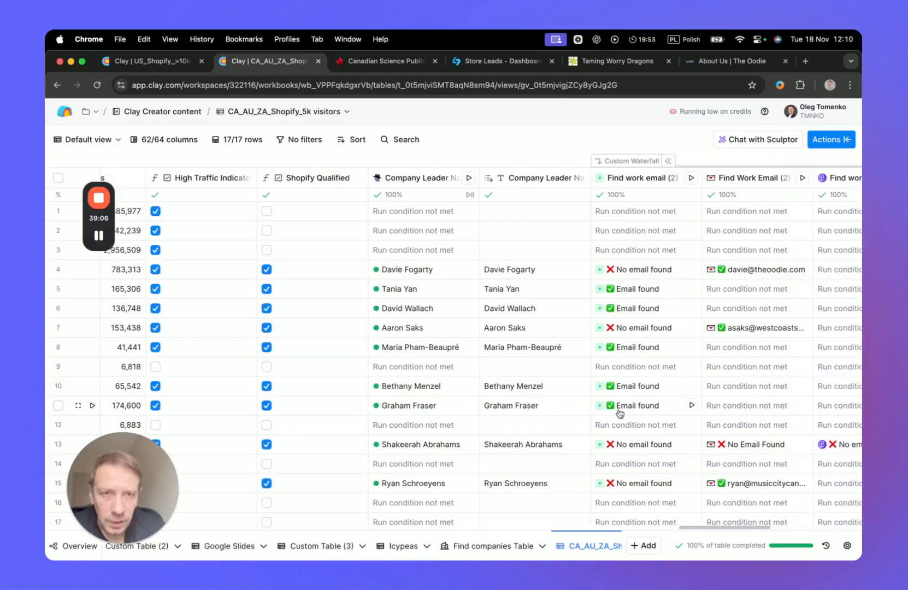
pyautogui.hscroll(3, 651, 283)
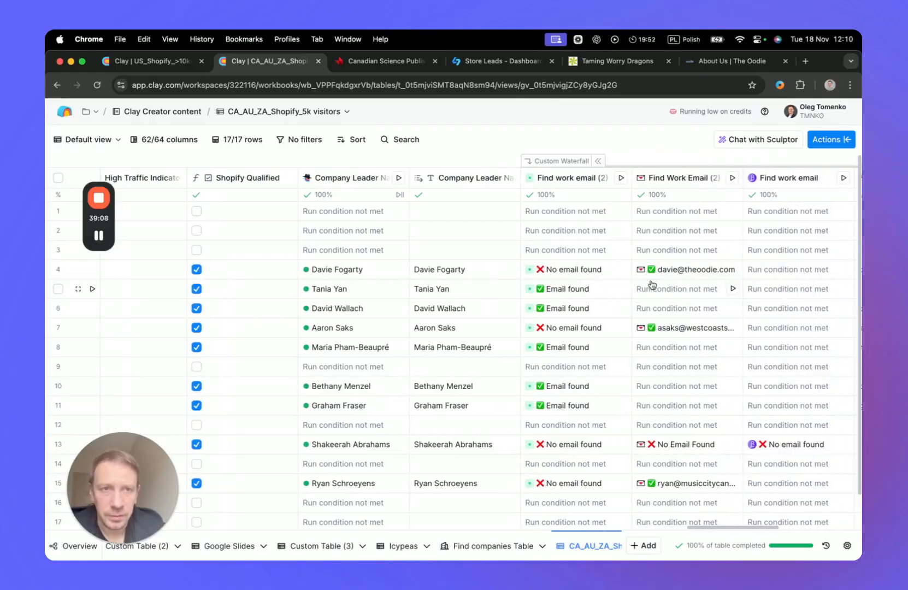
pyautogui.hscroll(5, 651, 284)
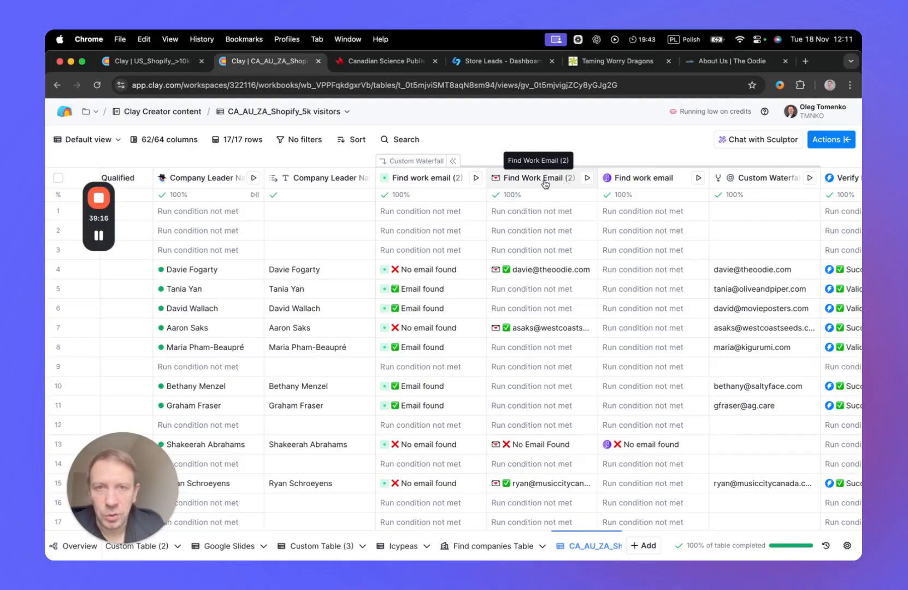
pyautogui.hscroll(2, 554, 330)
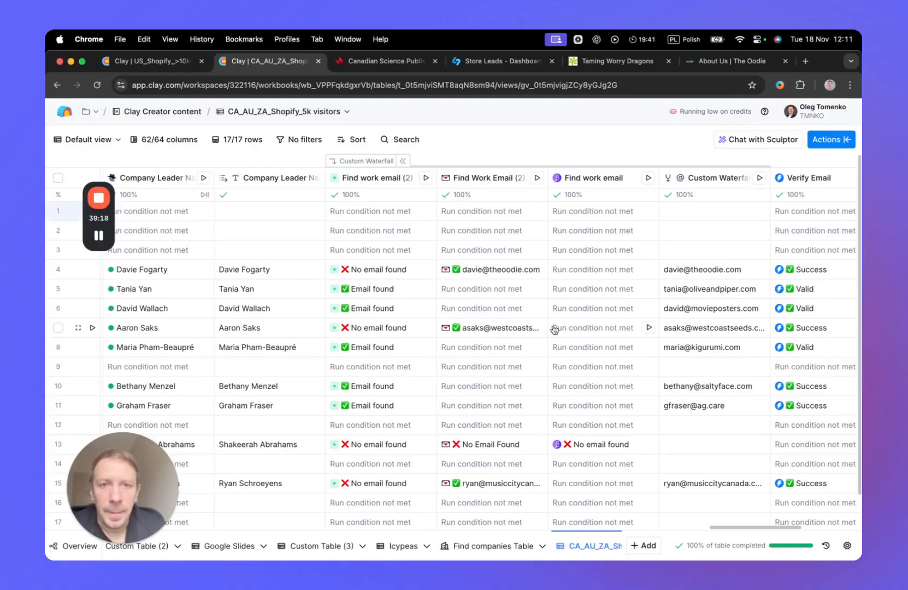
pyautogui.hscroll(-1, 553, 329)
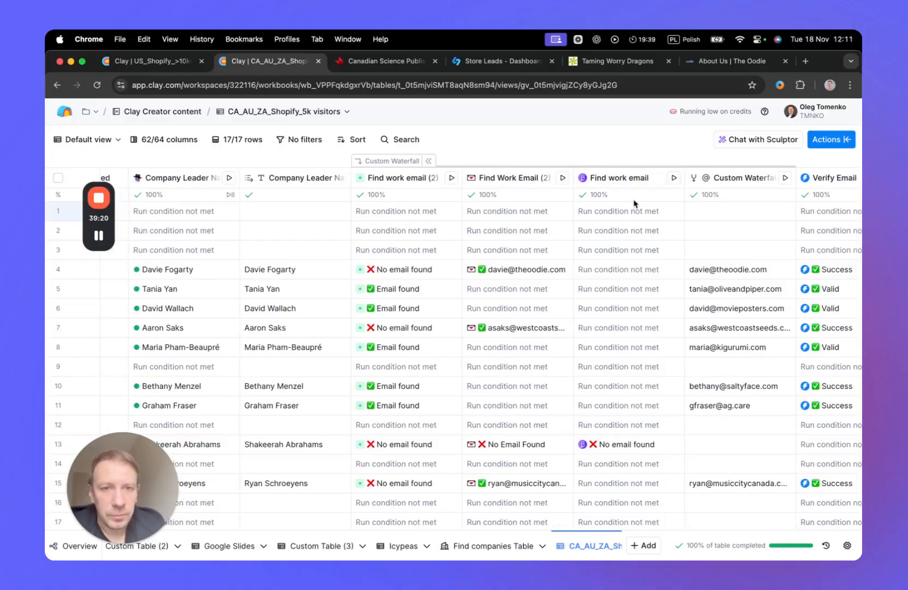
pyautogui.hscroll(4, 502, 339)
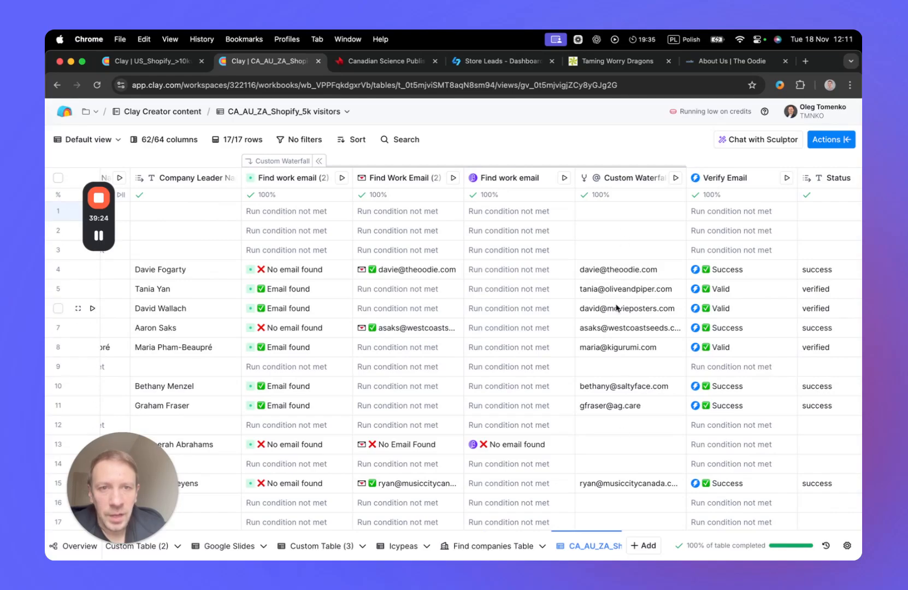
pyautogui.hscroll(3, 616, 307)
pyautogui.hscroll(5, 616, 306)
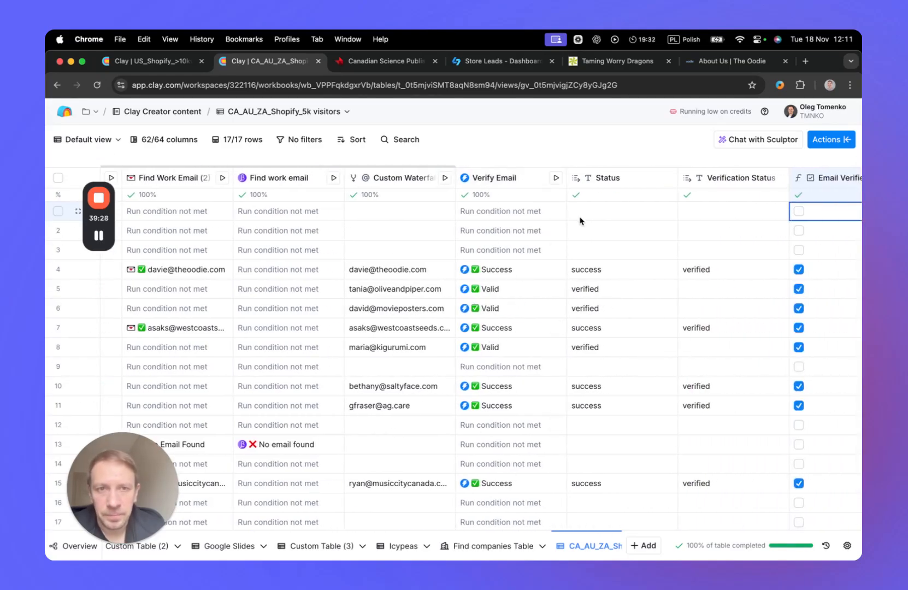
# Filter the table to rows where Email Verified is checked.
pyautogui.hscroll(5, 630, 342)
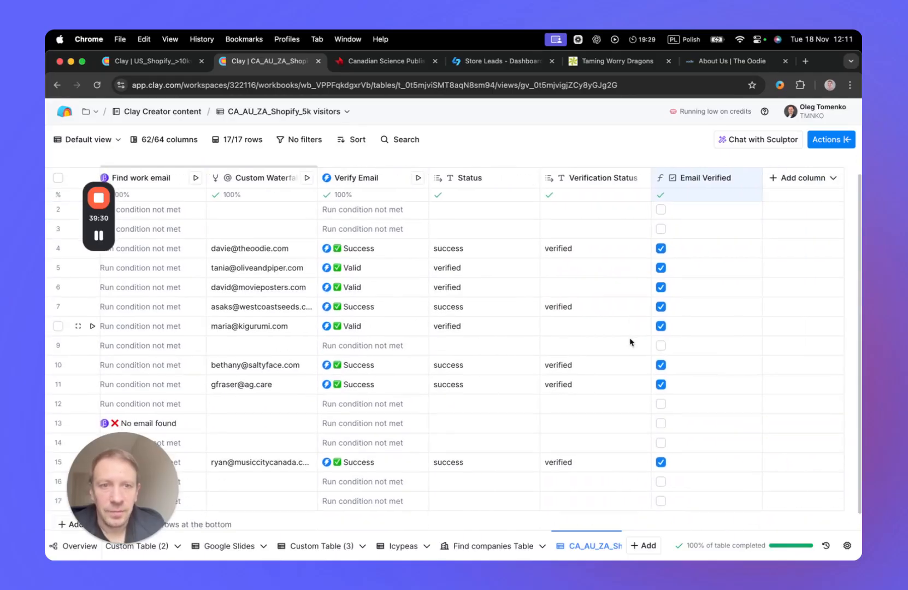
pyautogui.click(692, 175)
pyautogui.click(698, 414)
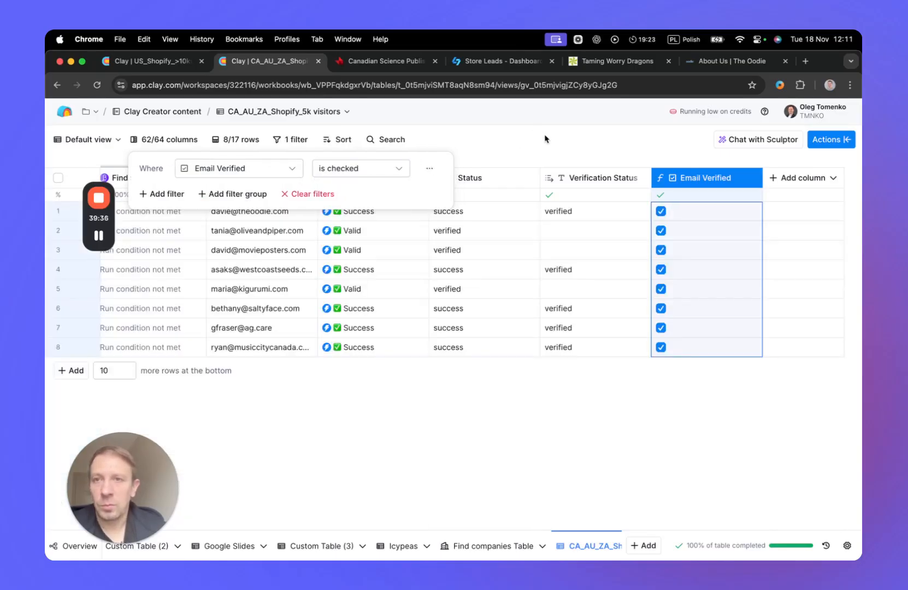
pyautogui.click(601, 200)
# Review the filtered rows' traffic, leader names, waterfall emails and verification statuses.
pyautogui.hscroll(-4, 666, 282)
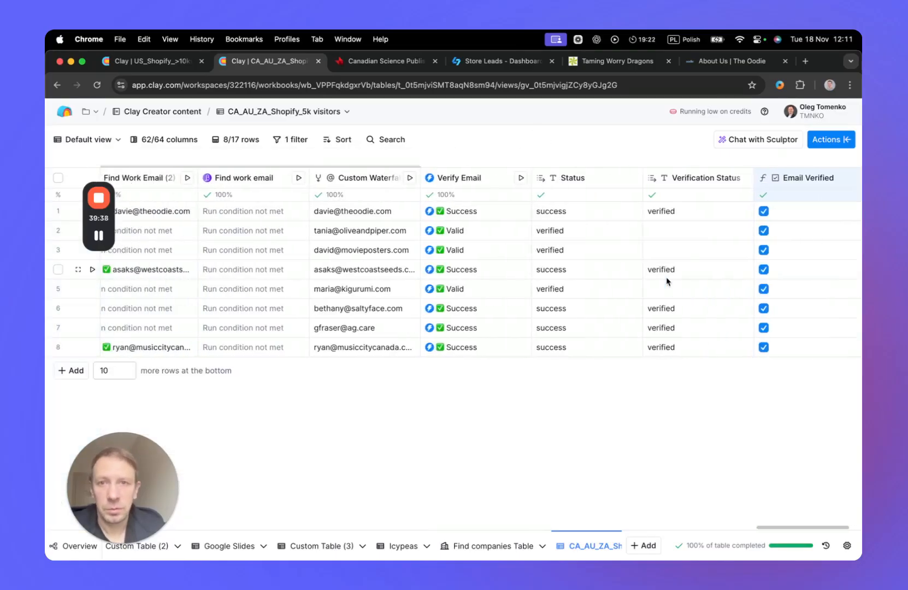
pyautogui.hscroll(3, 666, 281)
pyautogui.hscroll(-5, 623, 286)
pyautogui.hscroll(-10, 559, 273)
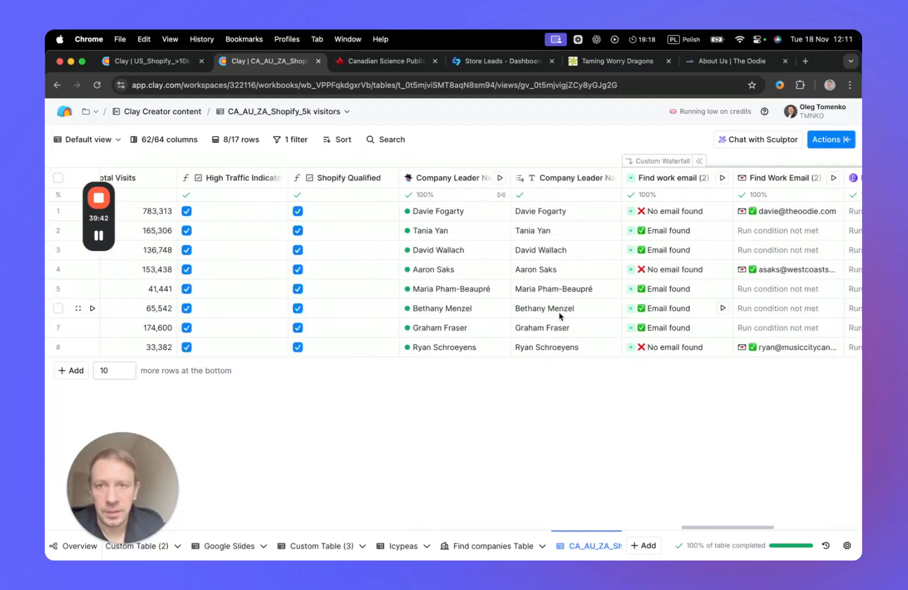
pyautogui.hscroll(5, 561, 316)
pyautogui.hscroll(10, 560, 316)
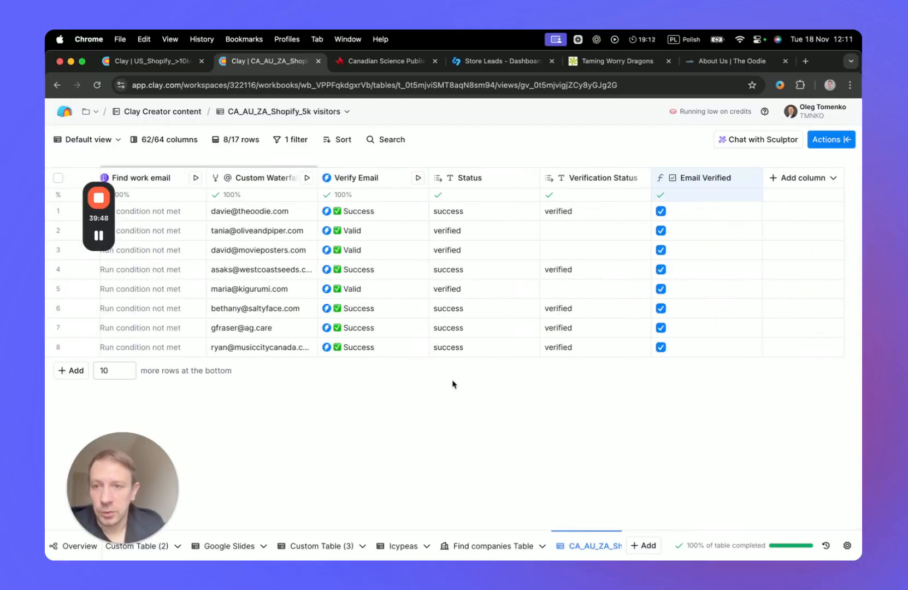
pyautogui.hscroll(-5, 465, 298)
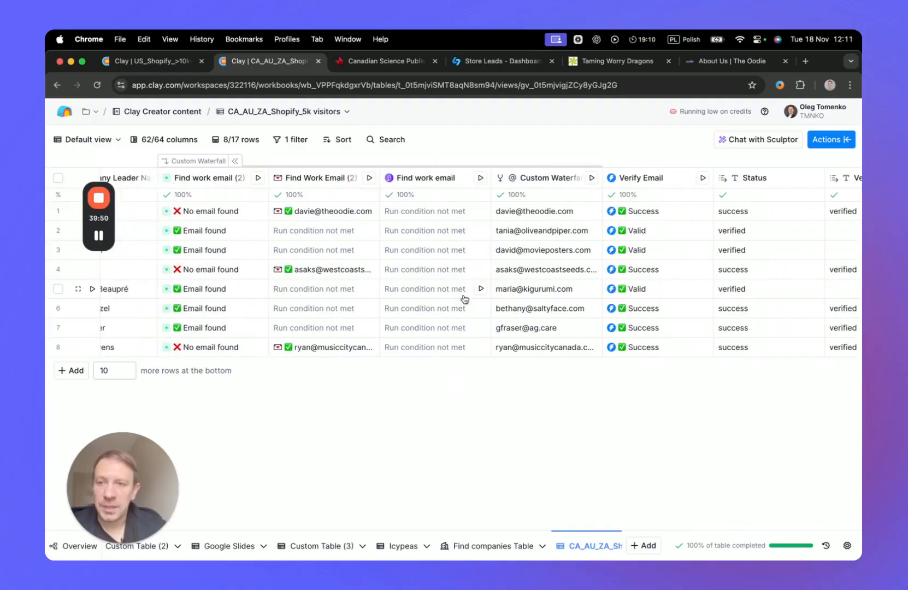